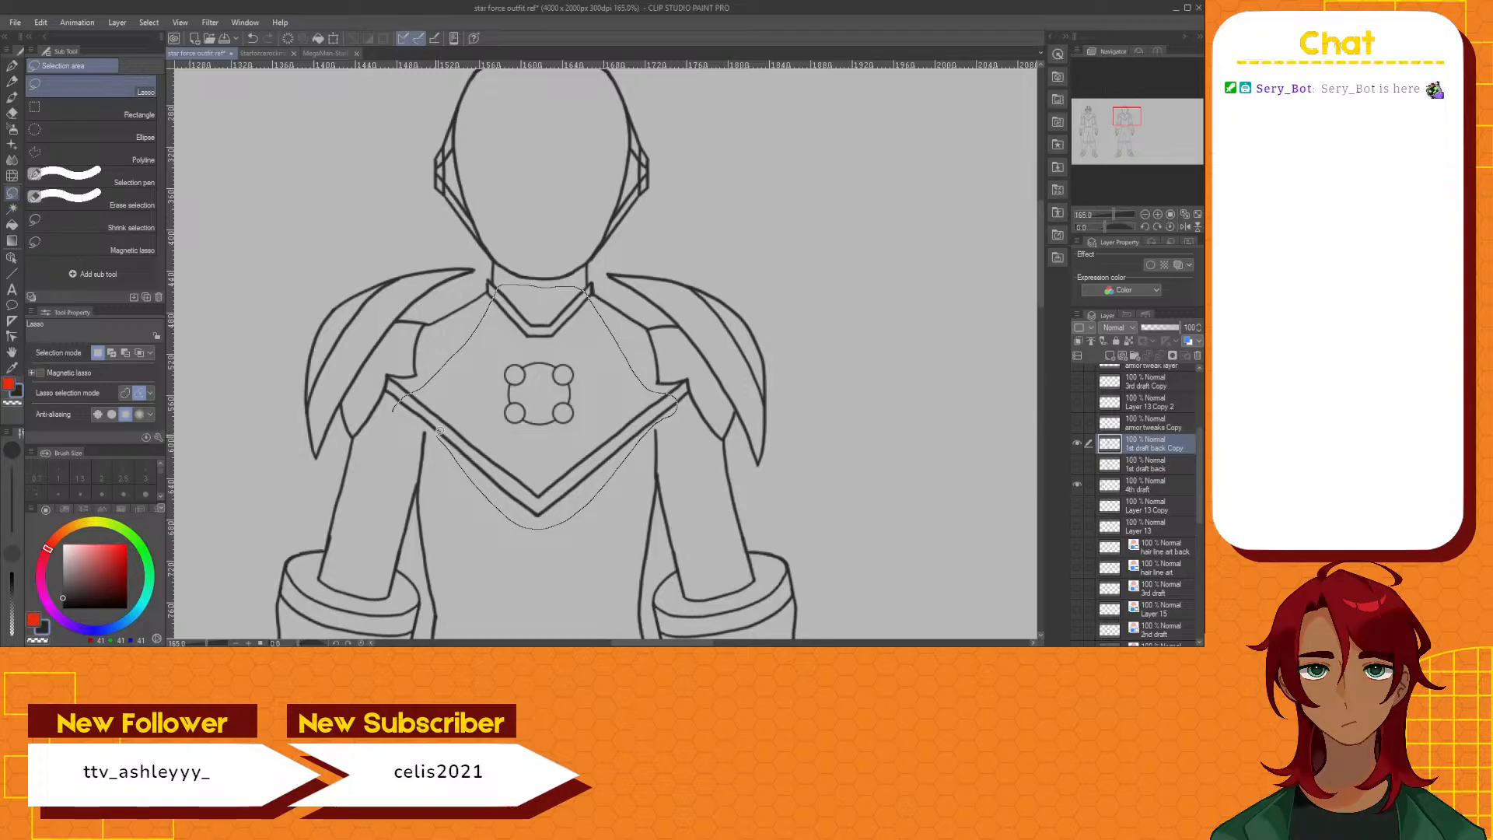
Lasso the V-shaped chest plate, collar and four-circle emblem on the back-view figure, delete them and clear the selection
drag(395, 410, 396, 411)
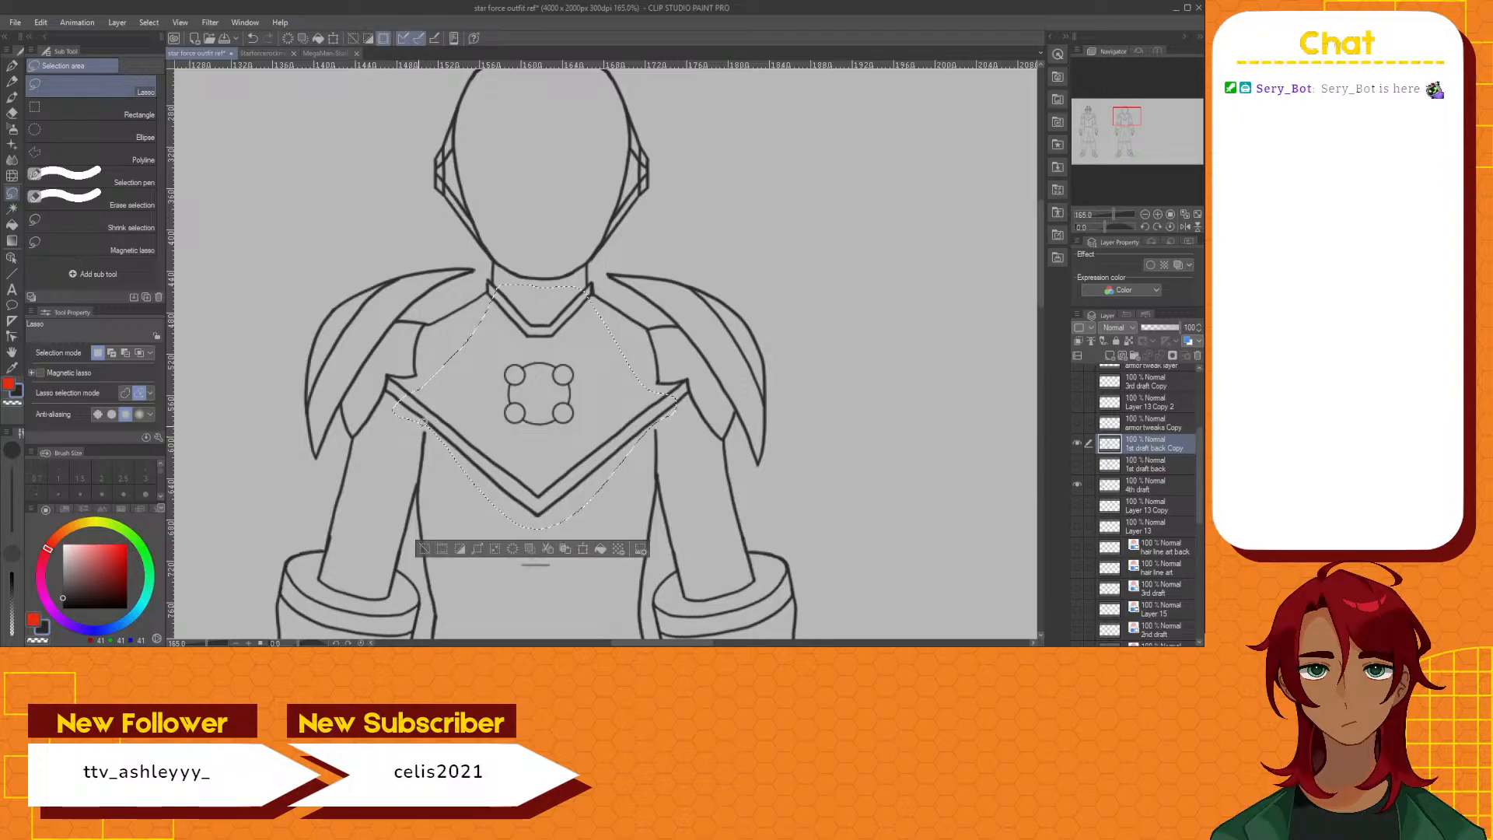
click(445, 549)
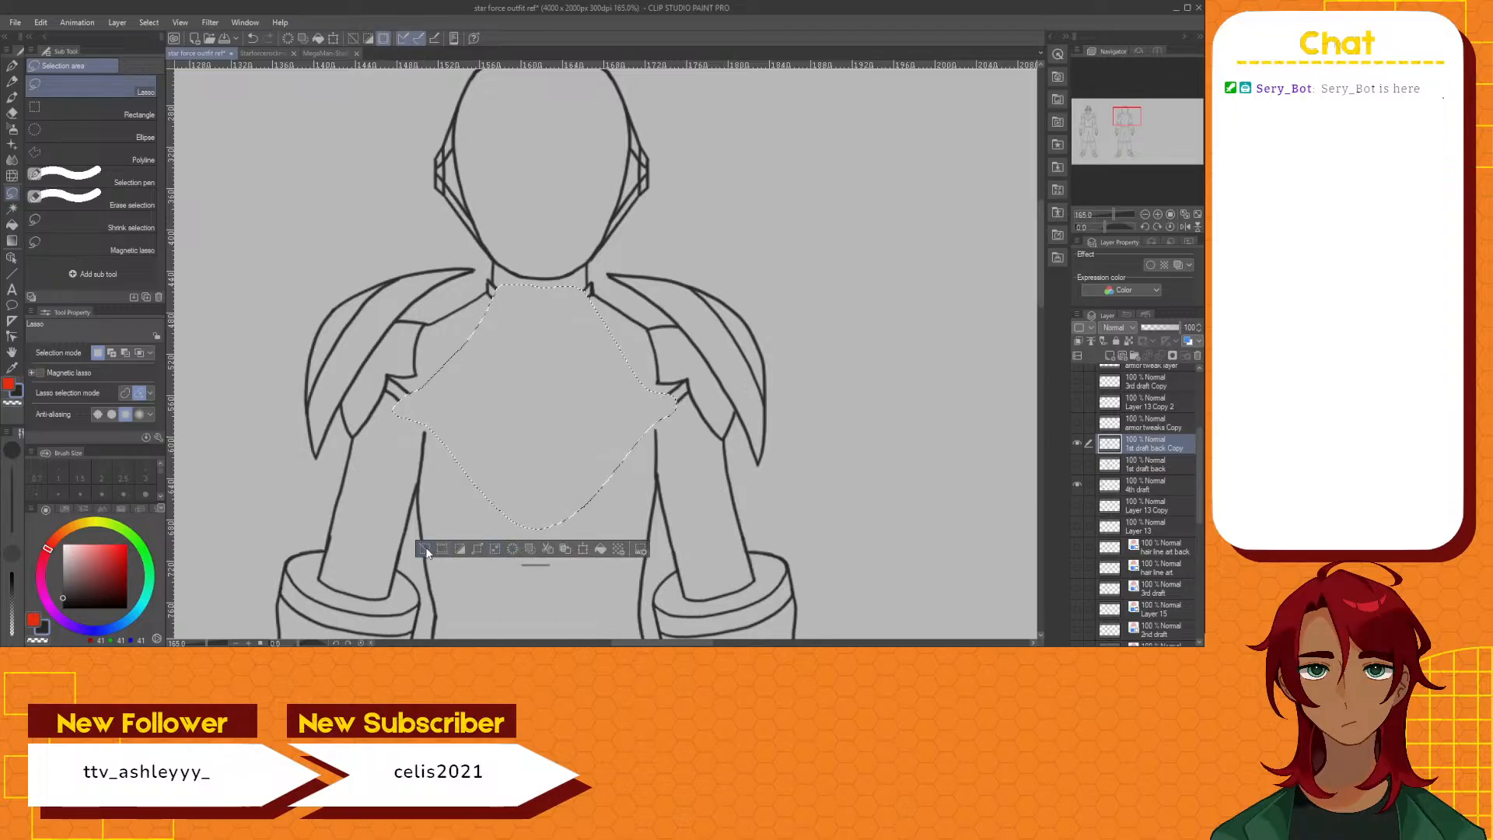
click(425, 548)
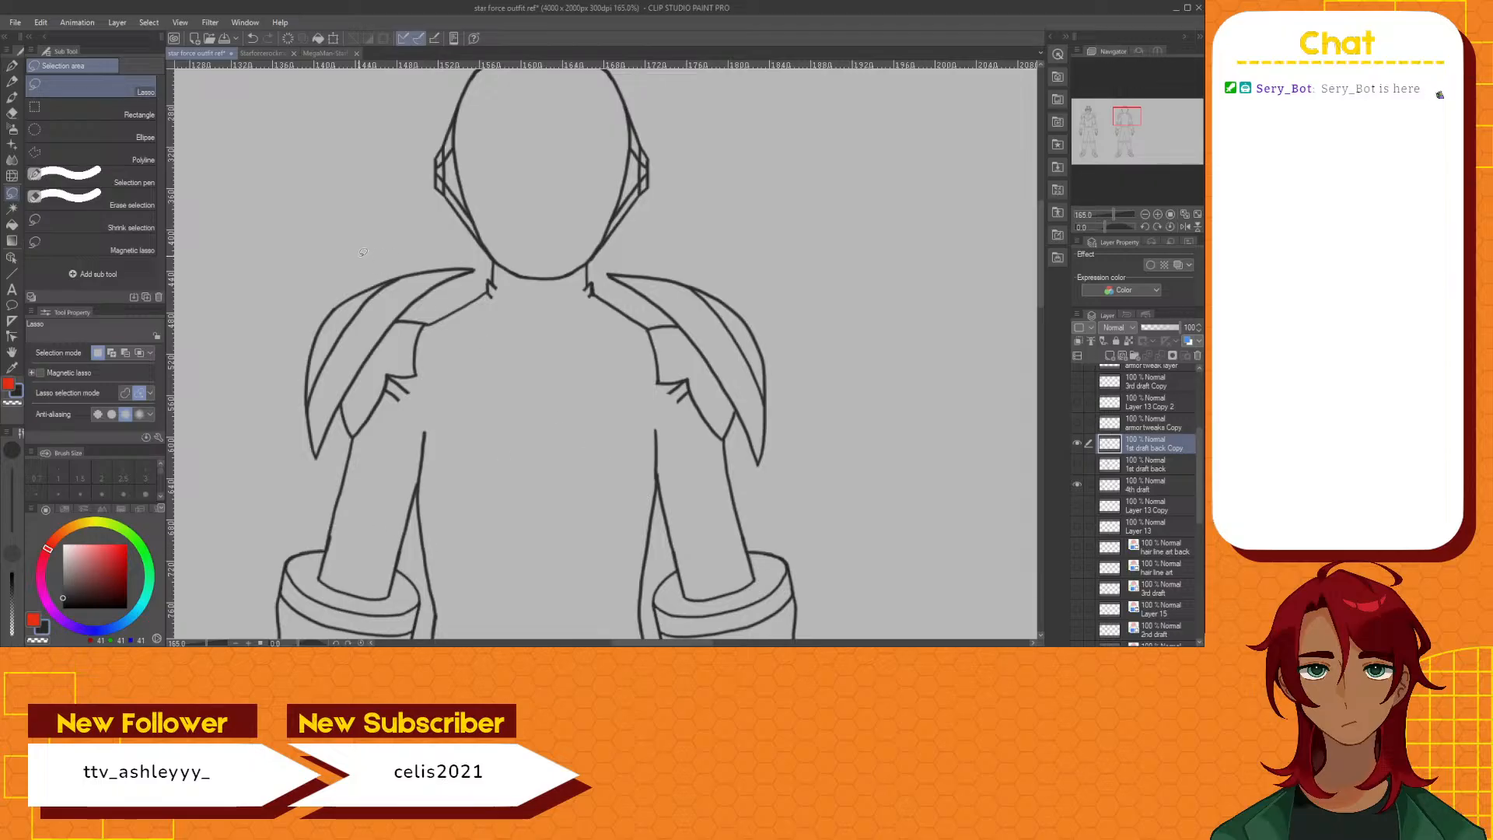
Erase the leftover stubs of the V-shaped collar at both sides of the back-view figure's neck
click(12, 66)
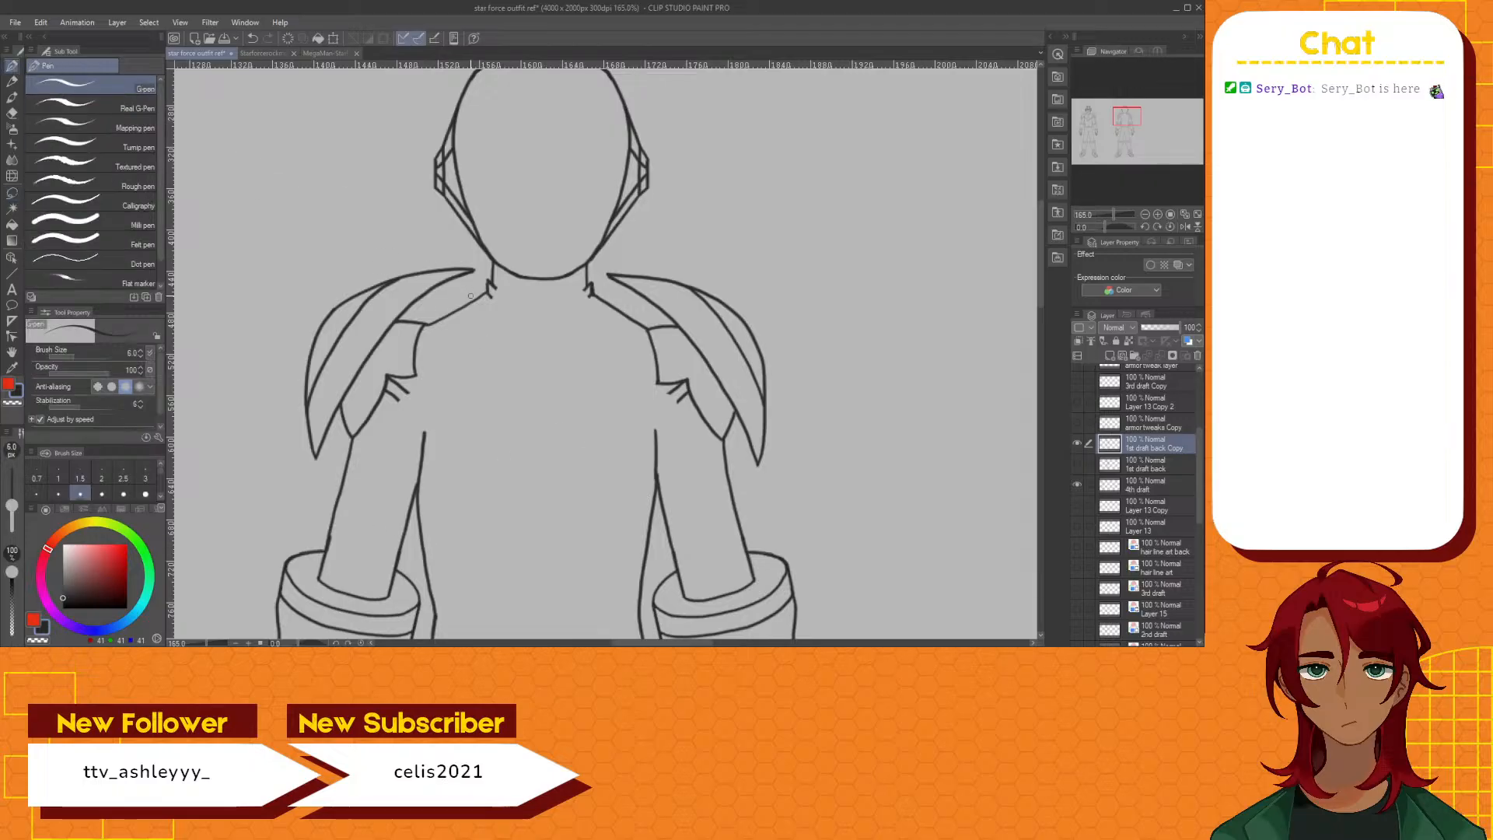
scroll(489, 307, up, 1)
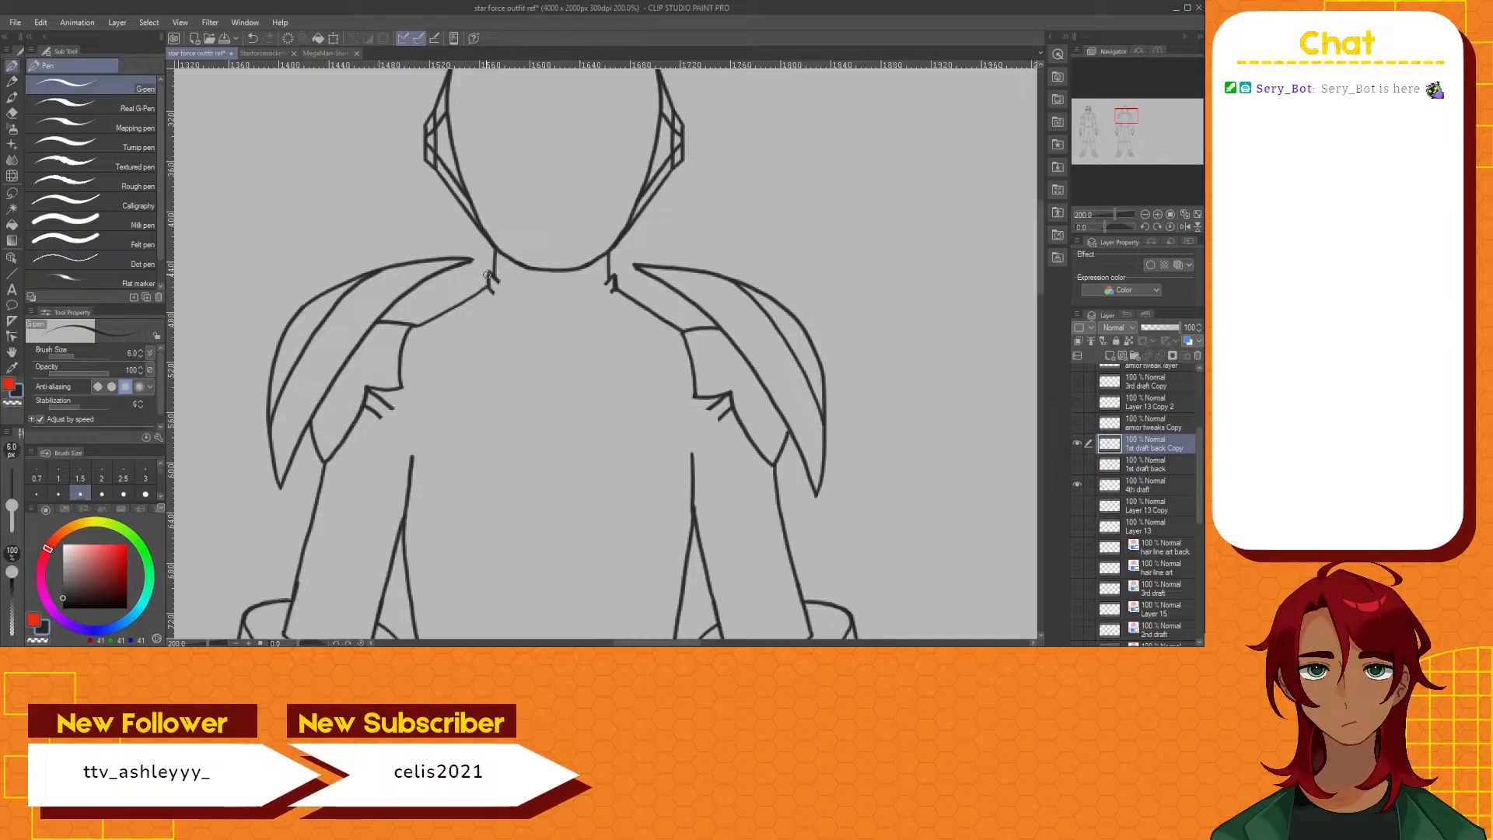
click(11, 114)
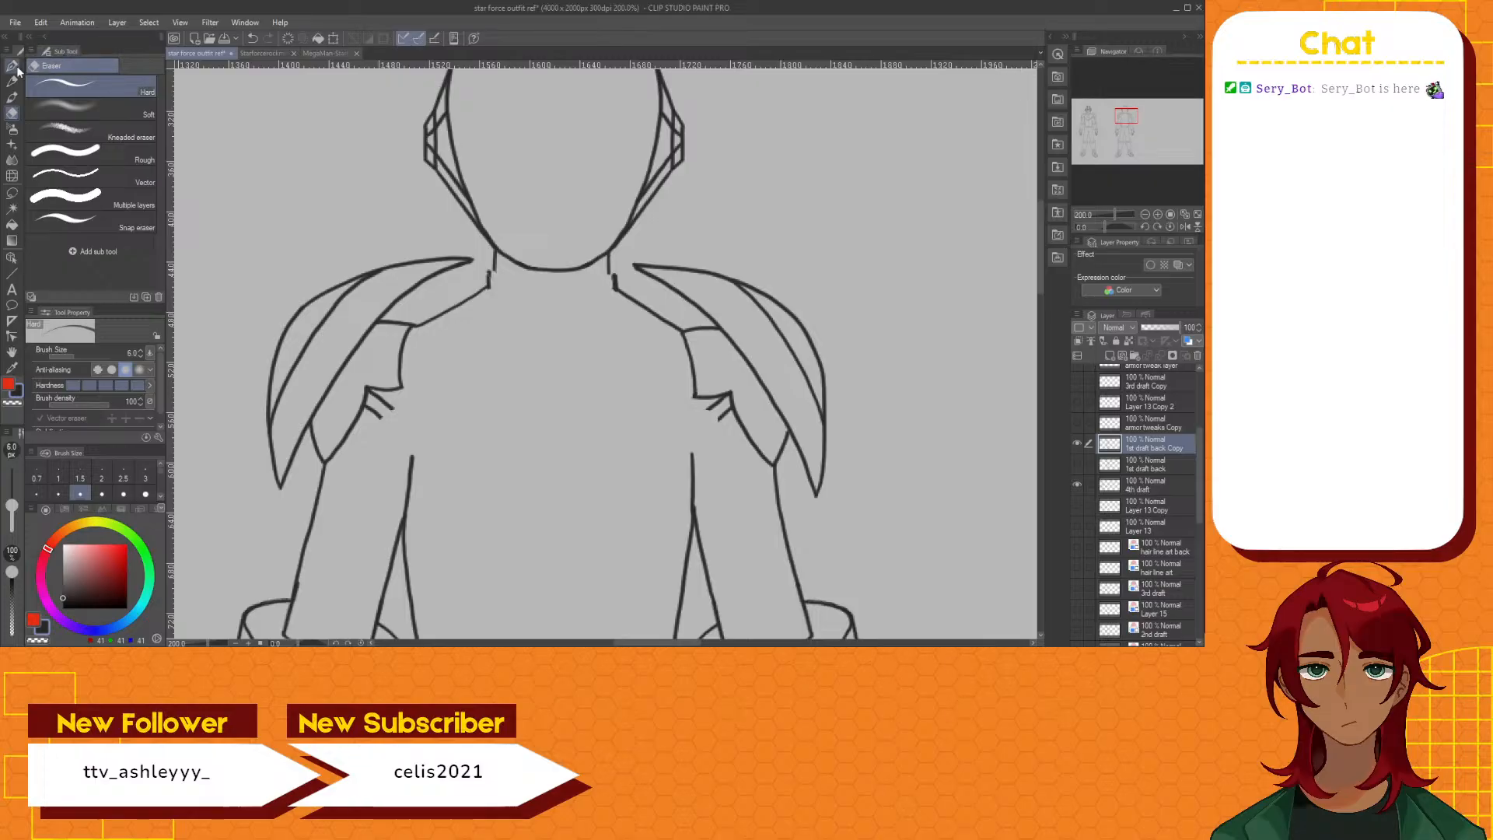
Rotate the canvas about 90 degrees and draw a straight G-pen collar line across the base of the neck
key(p)
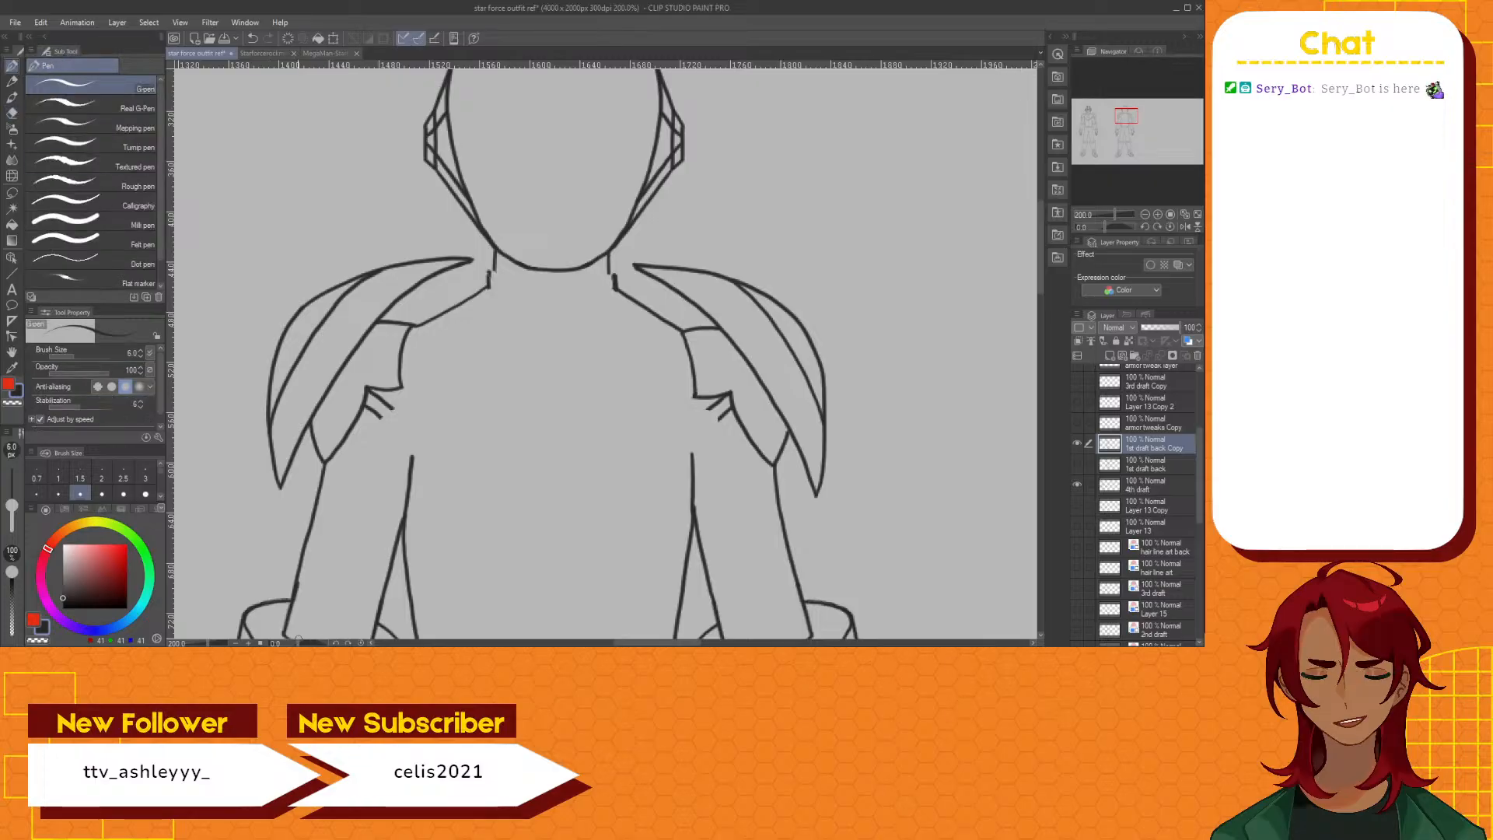
drag(299, 644, 319, 644)
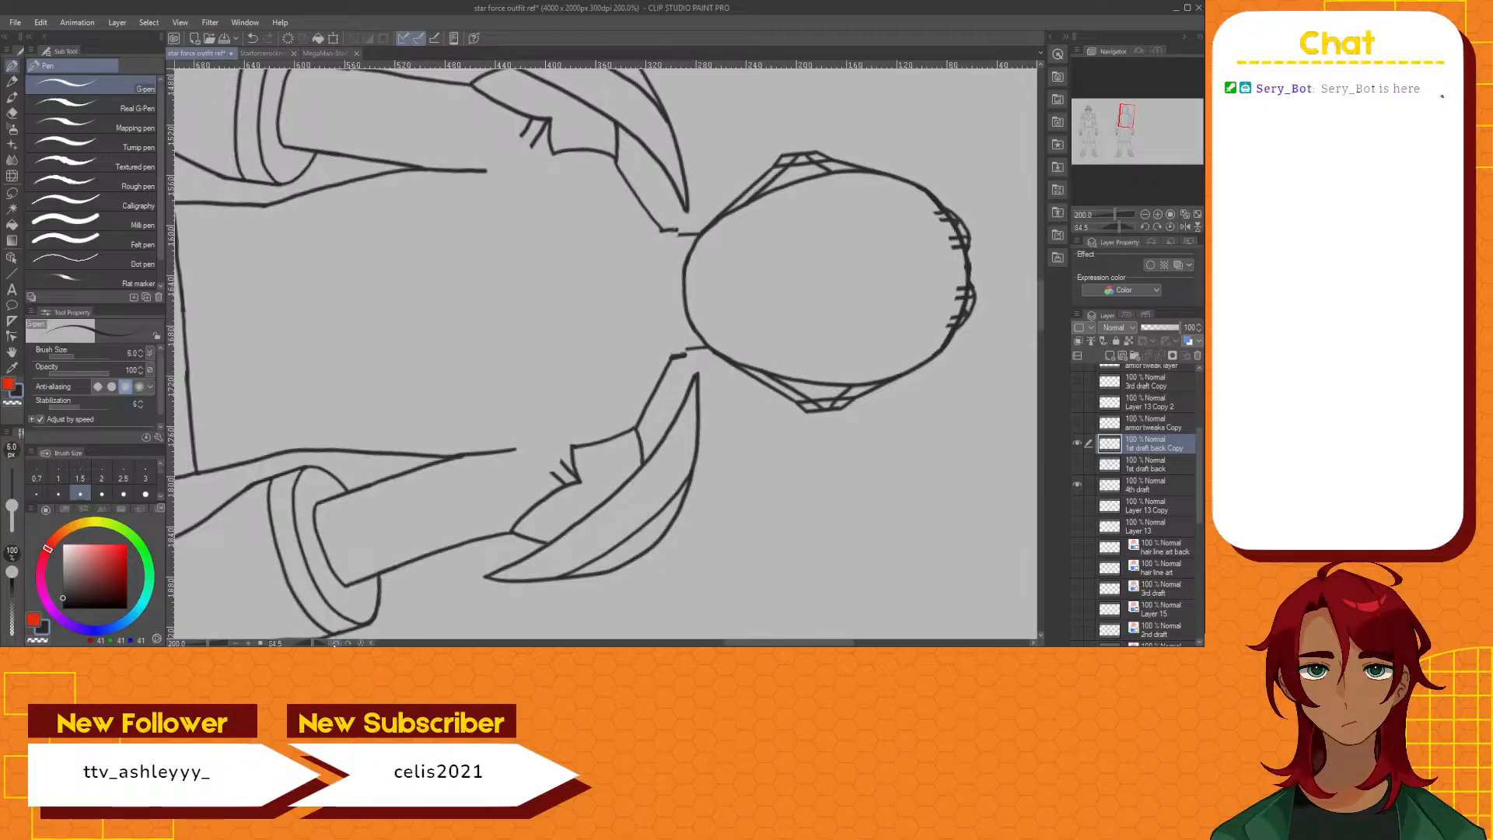
click(335, 644)
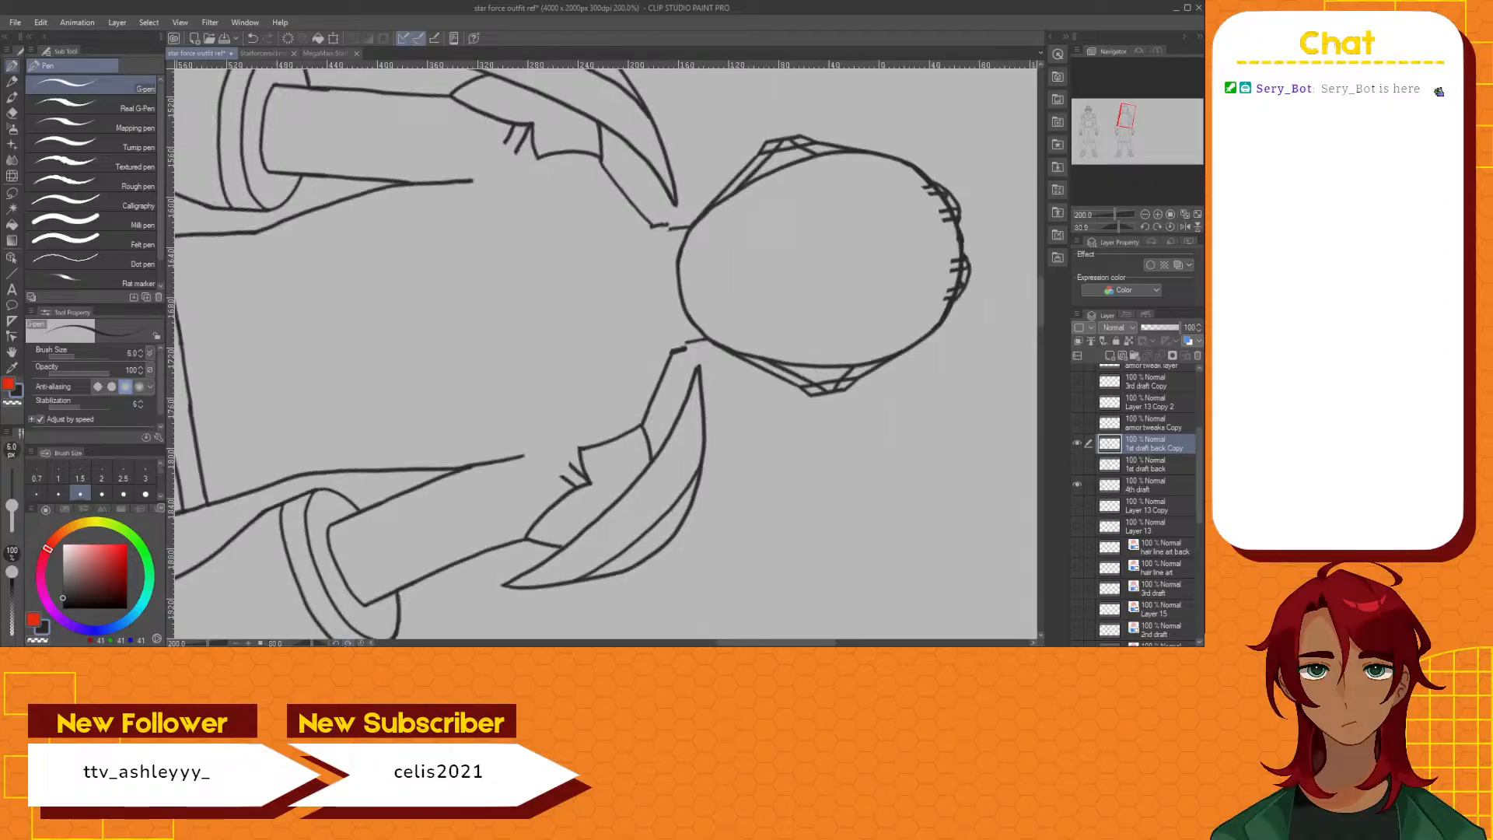
click(335, 644)
click(335, 644)
click(335, 644)
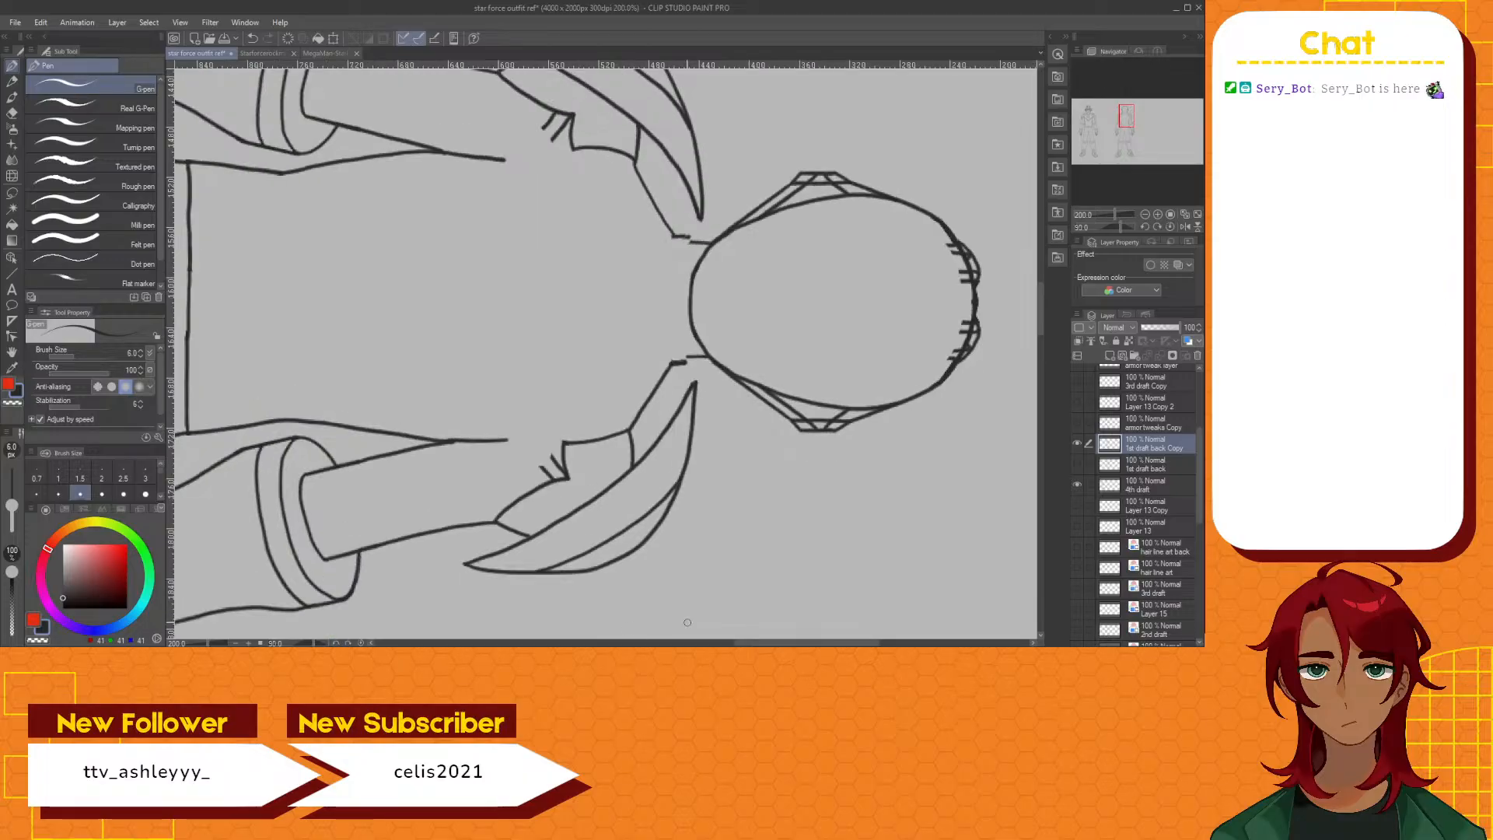
drag(753, 639, 776, 640)
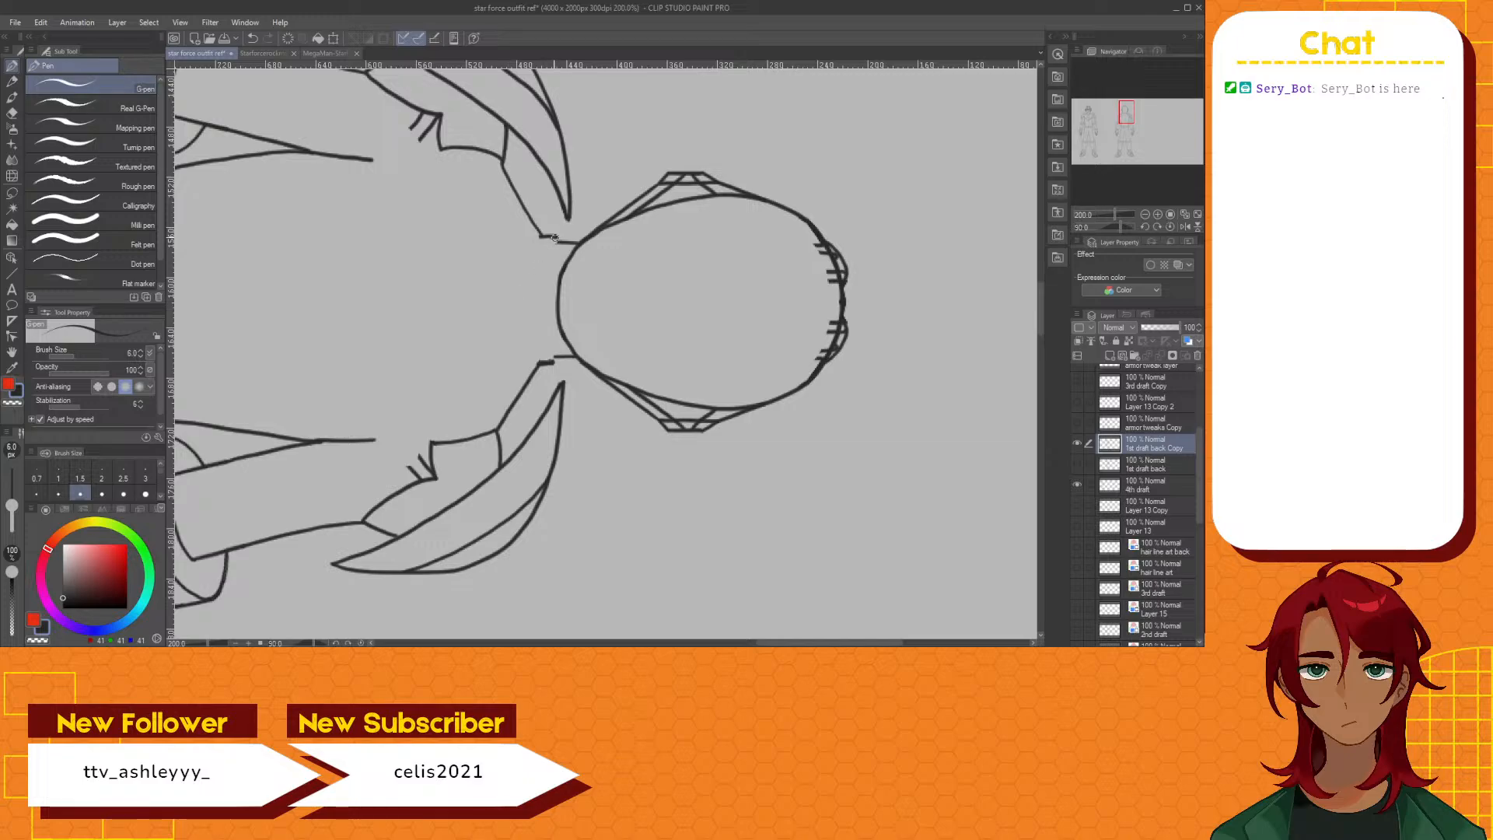
key(ctrl+z)
drag(556, 242, 555, 322)
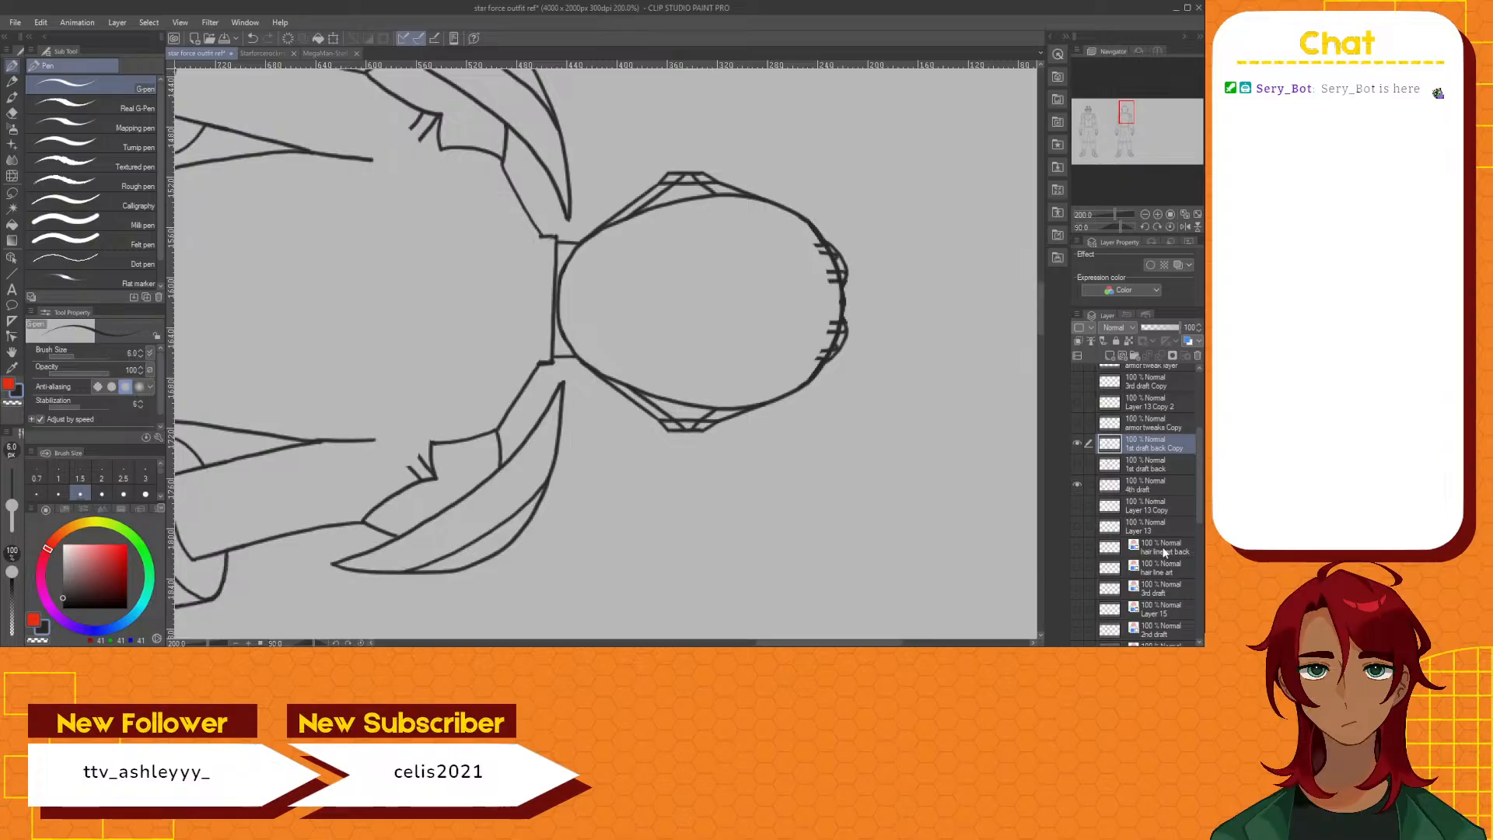
Move the "hair line art back" layer above "1st draft back Copy", check its hair lines, hide it and make the draft layer active again
drag(1165, 551, 1160, 441)
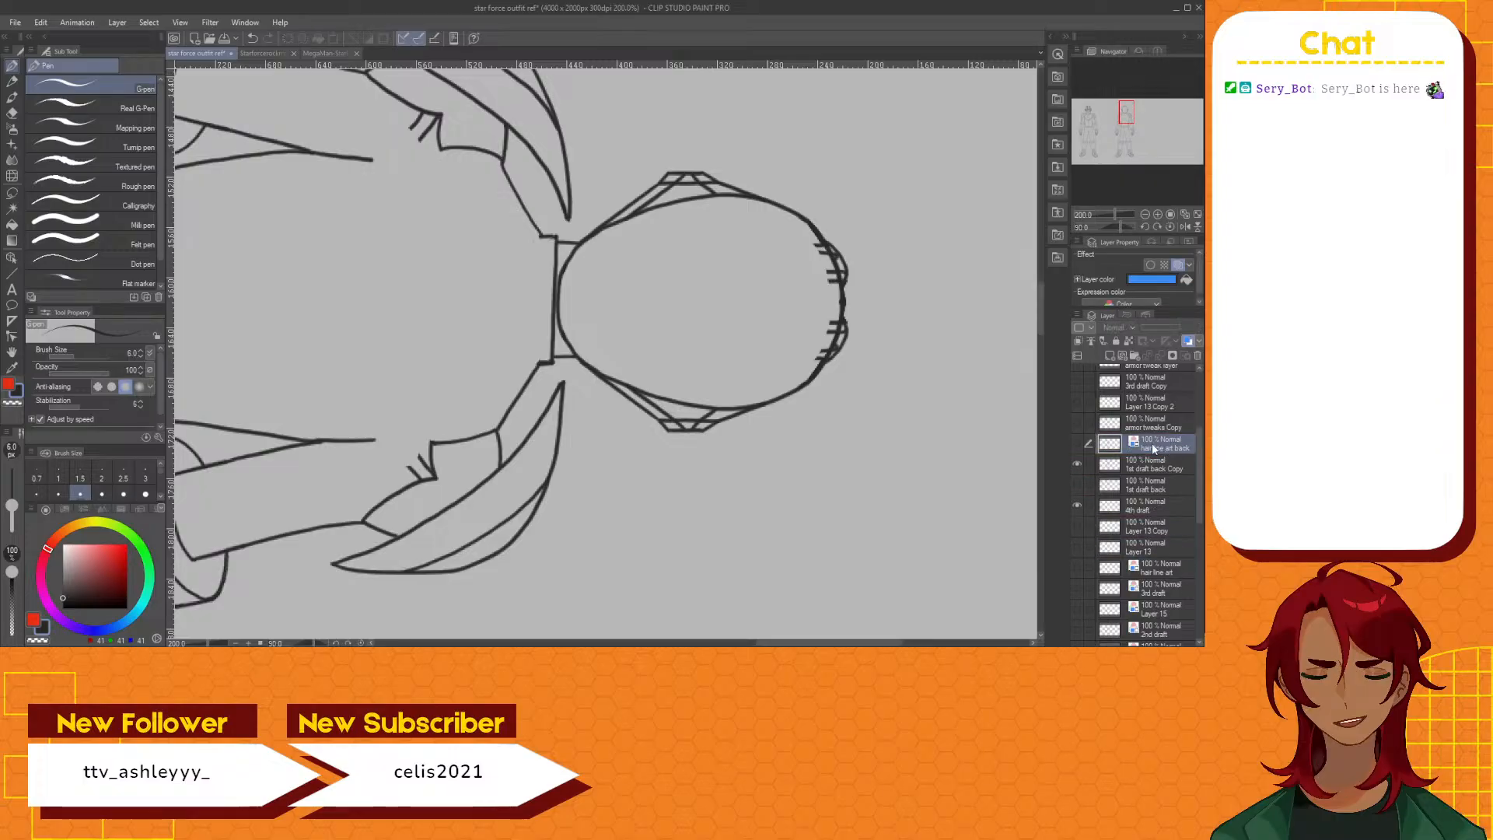
click(1076, 443)
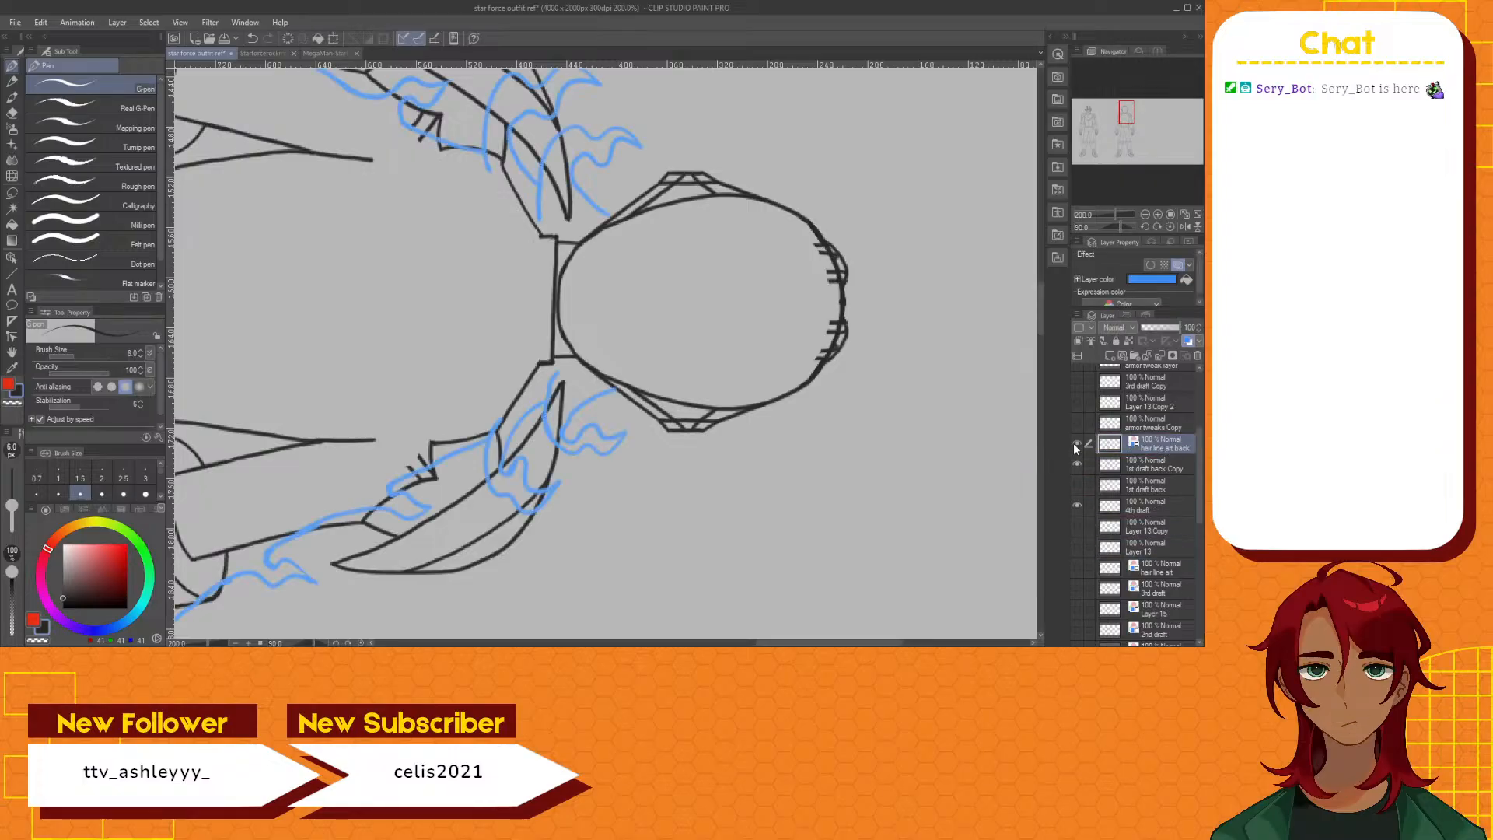
click(1075, 444)
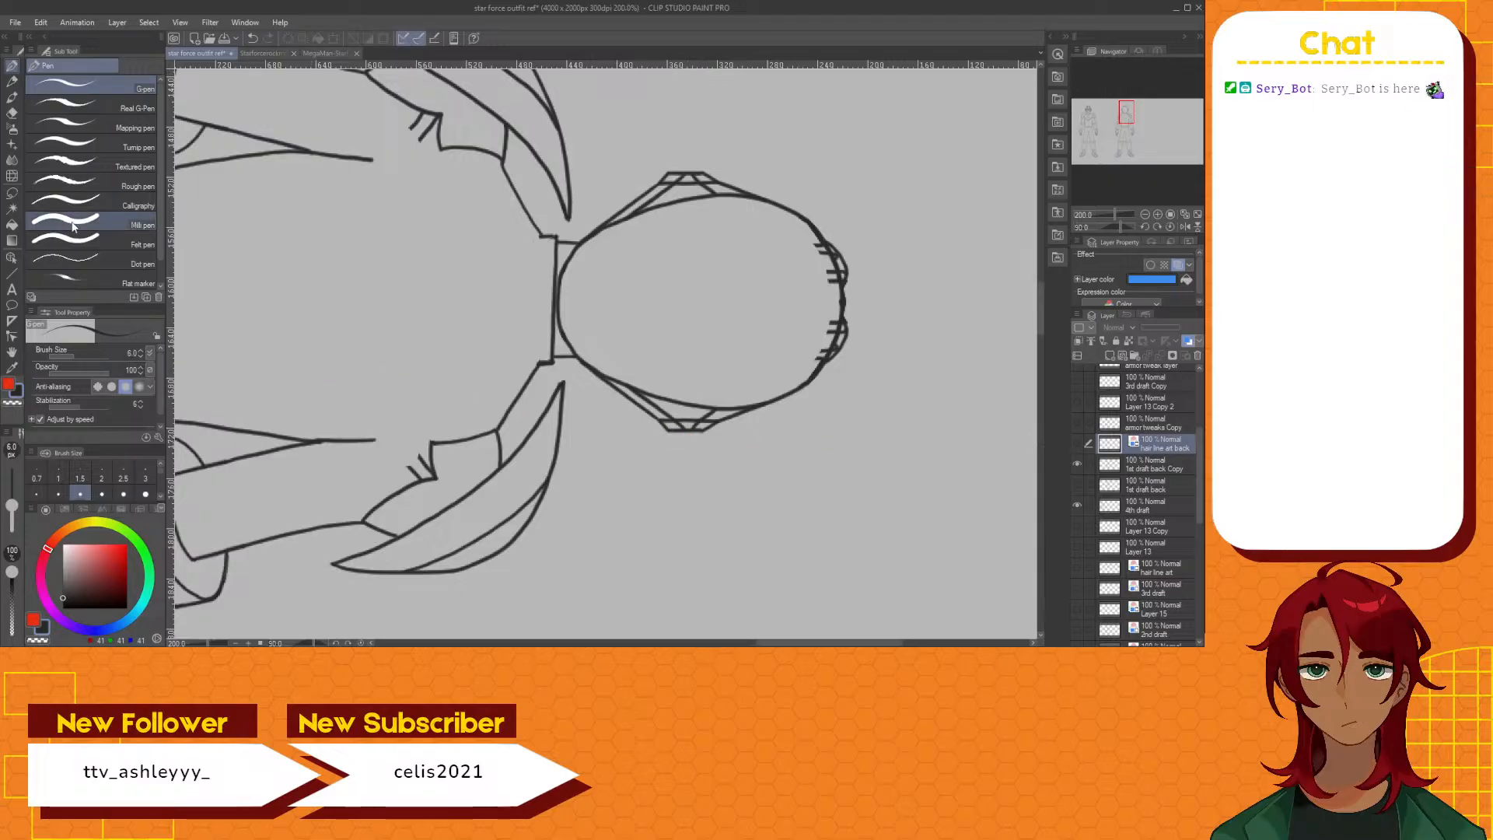
click(1151, 465)
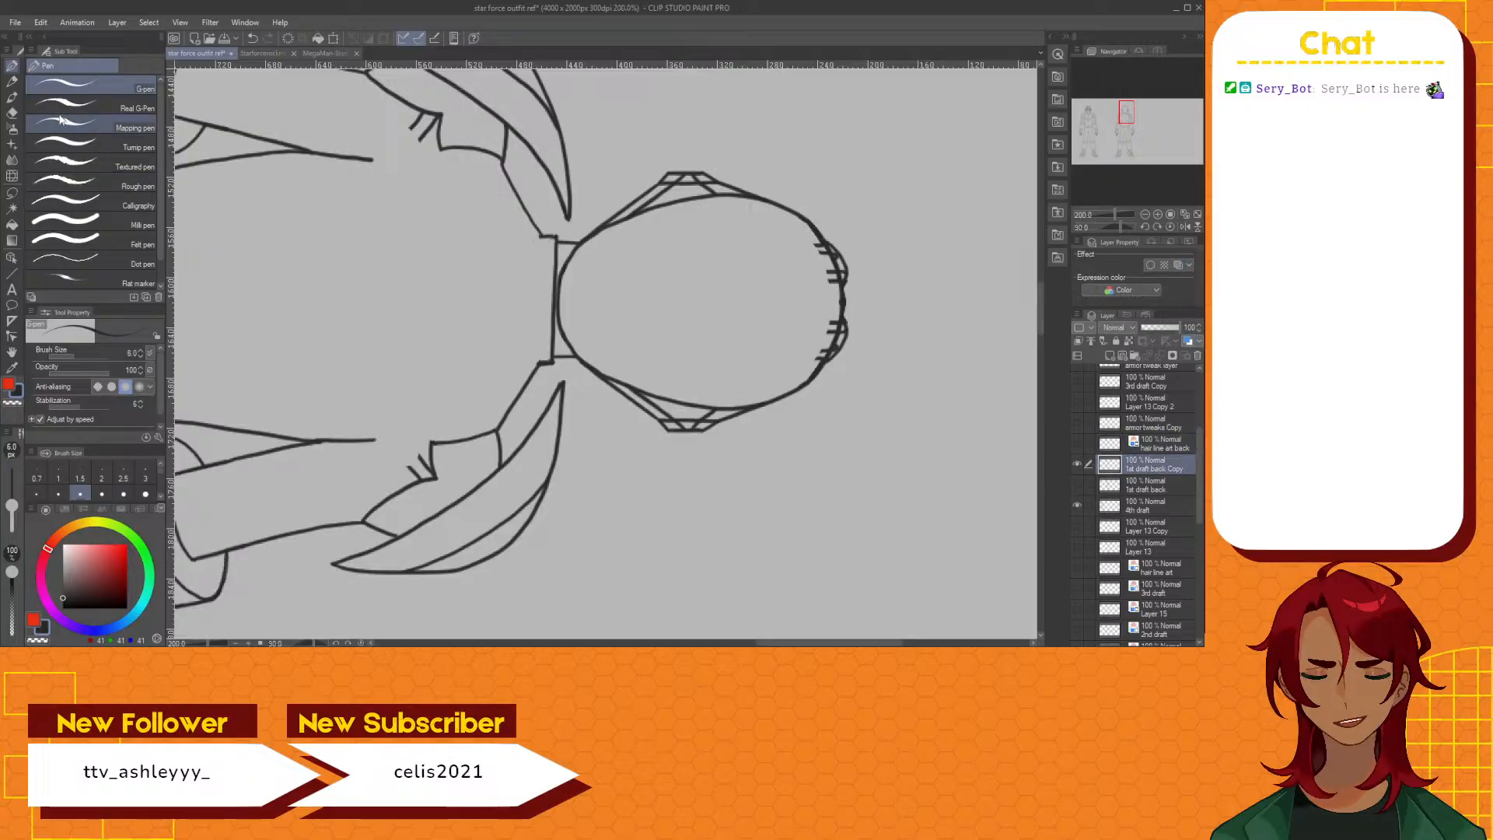
Erase the leftover chest plate stubs beside both armpits and switch back to the G-pen
click(13, 115)
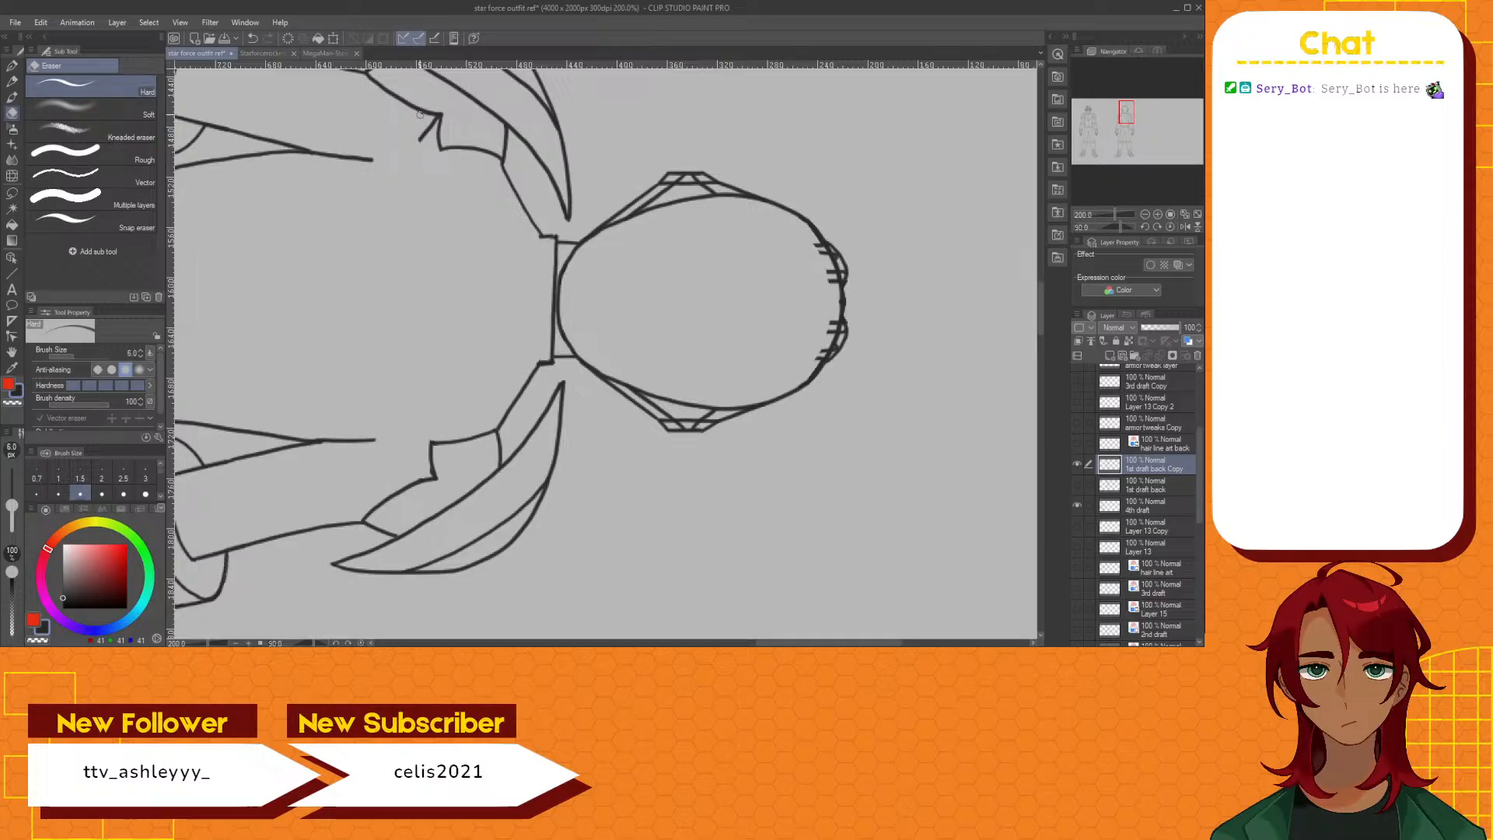
drag(422, 128, 415, 143)
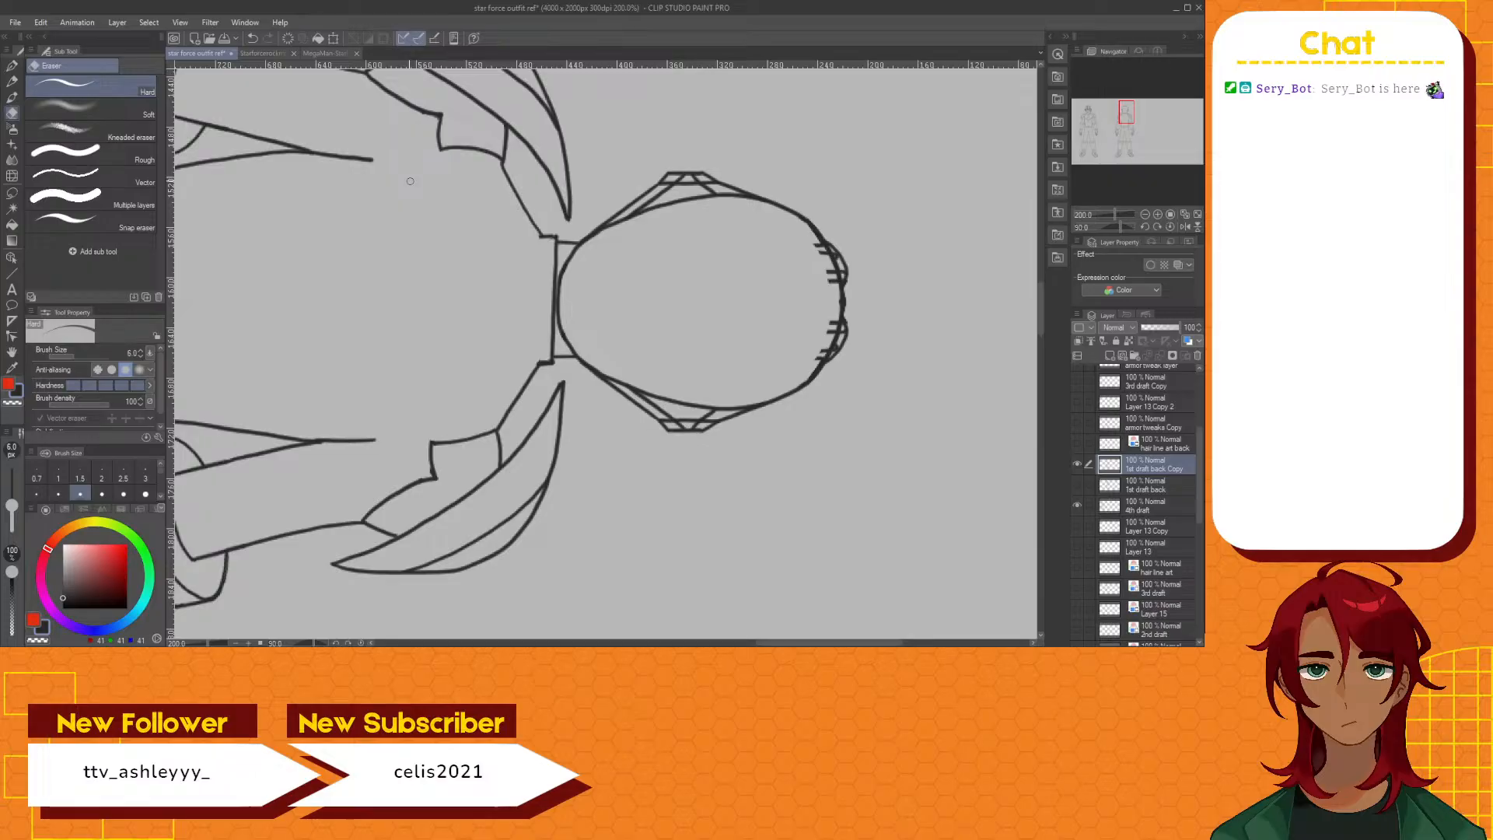
click(11, 65)
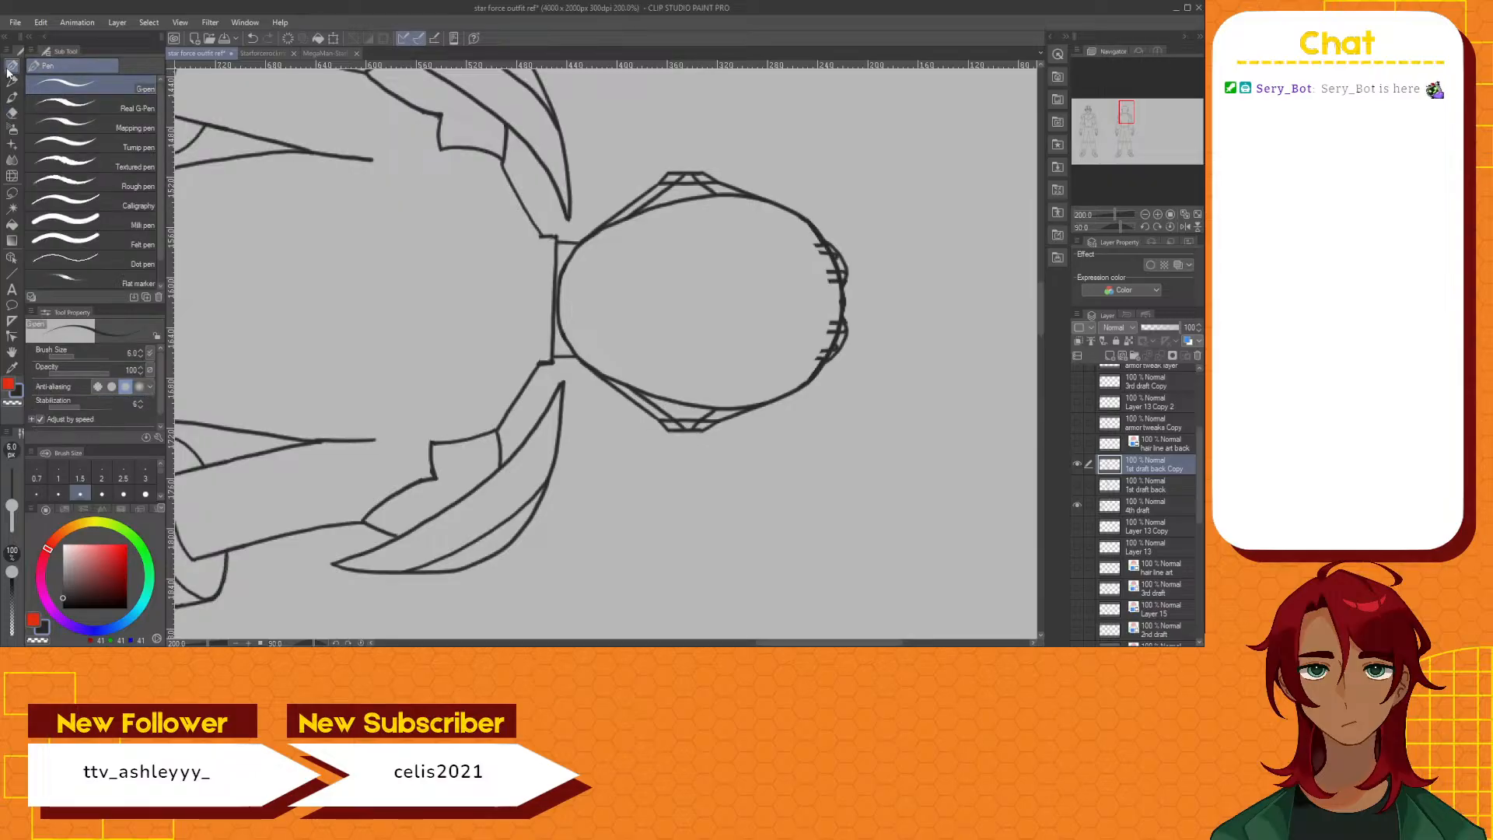
Check the back view in the MegaMan StarForce concept image, then draw a curved lower edge for the back plate between the armpits
click(326, 53)
scroll(759, 187, down, 3)
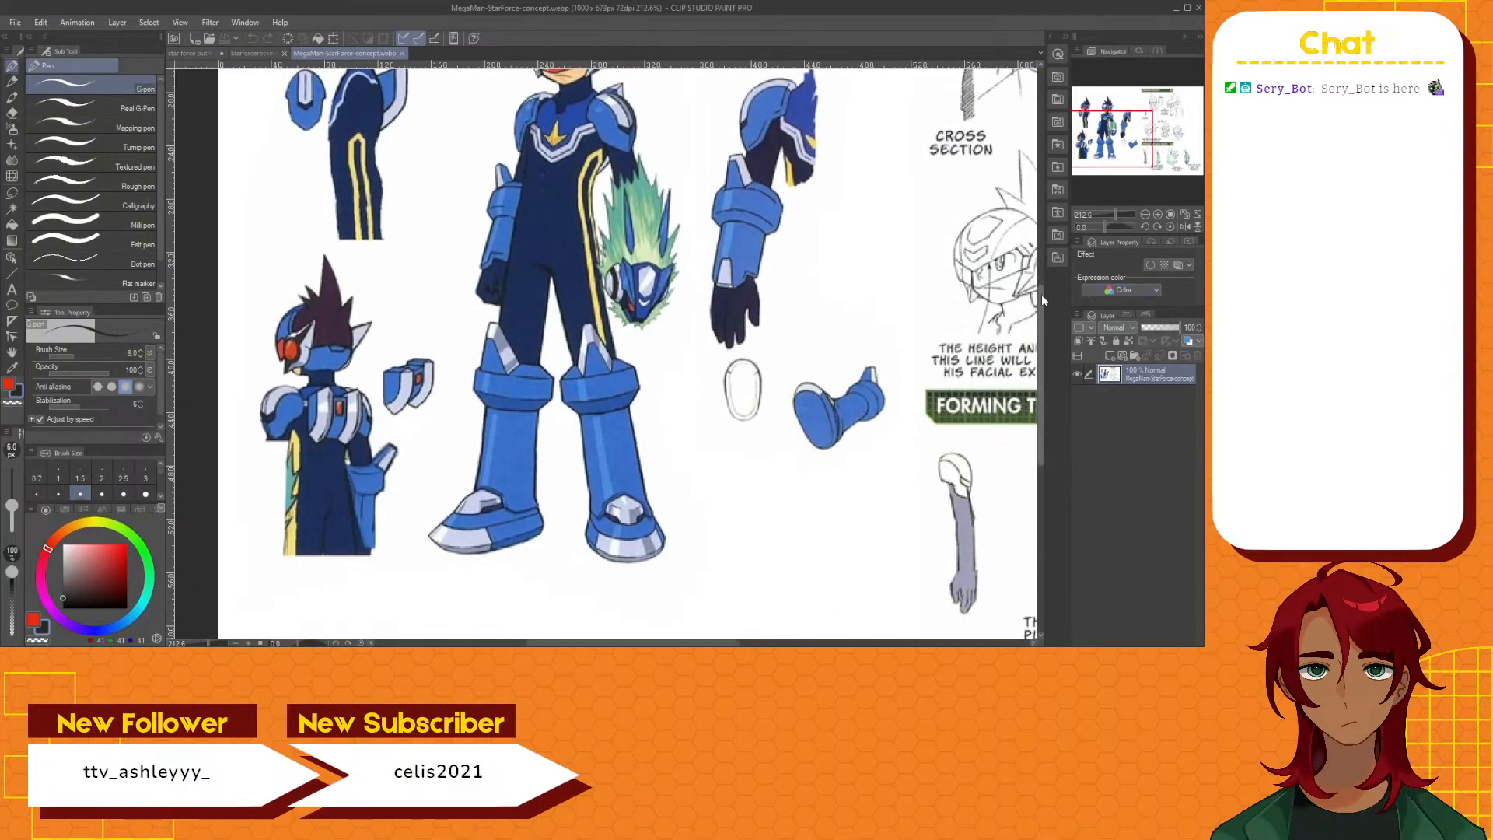
drag(1040, 304, 1039, 272)
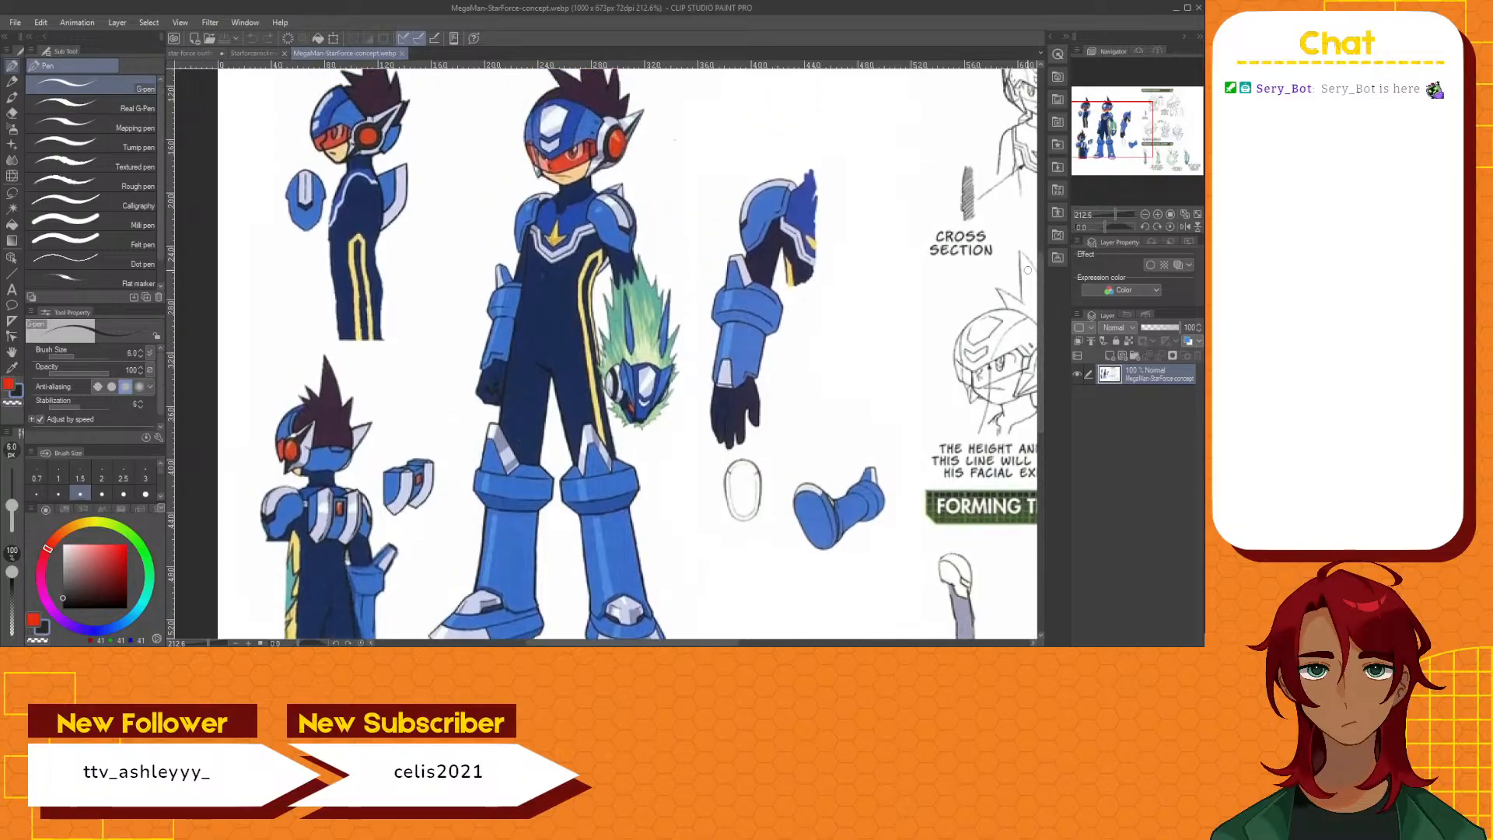
click(181, 53)
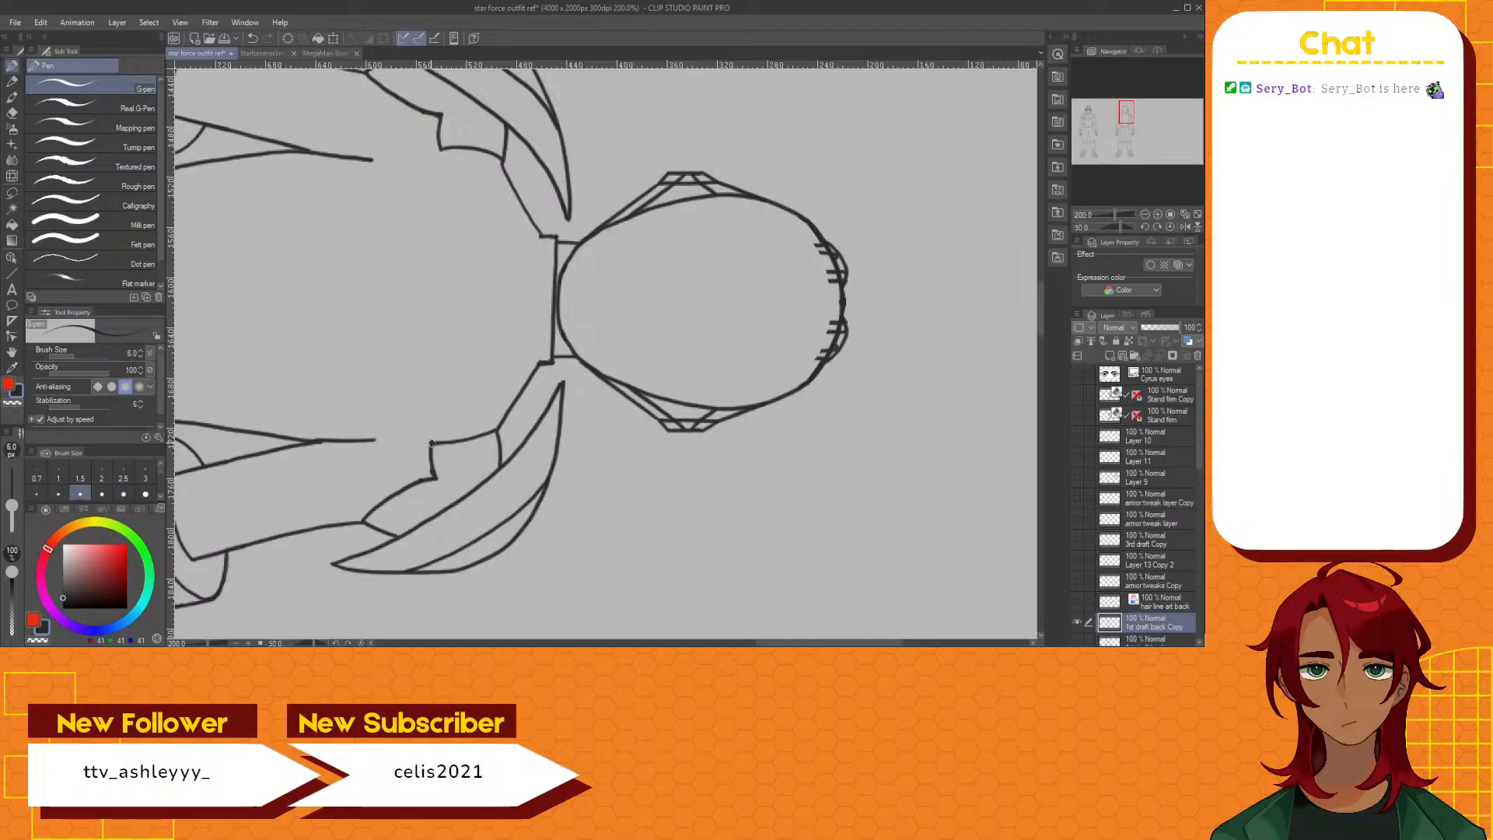
mouse_move(431, 443)
mouse_down()
mouse_move(414, 300)
mouse_move(447, 150)
mouse_up()
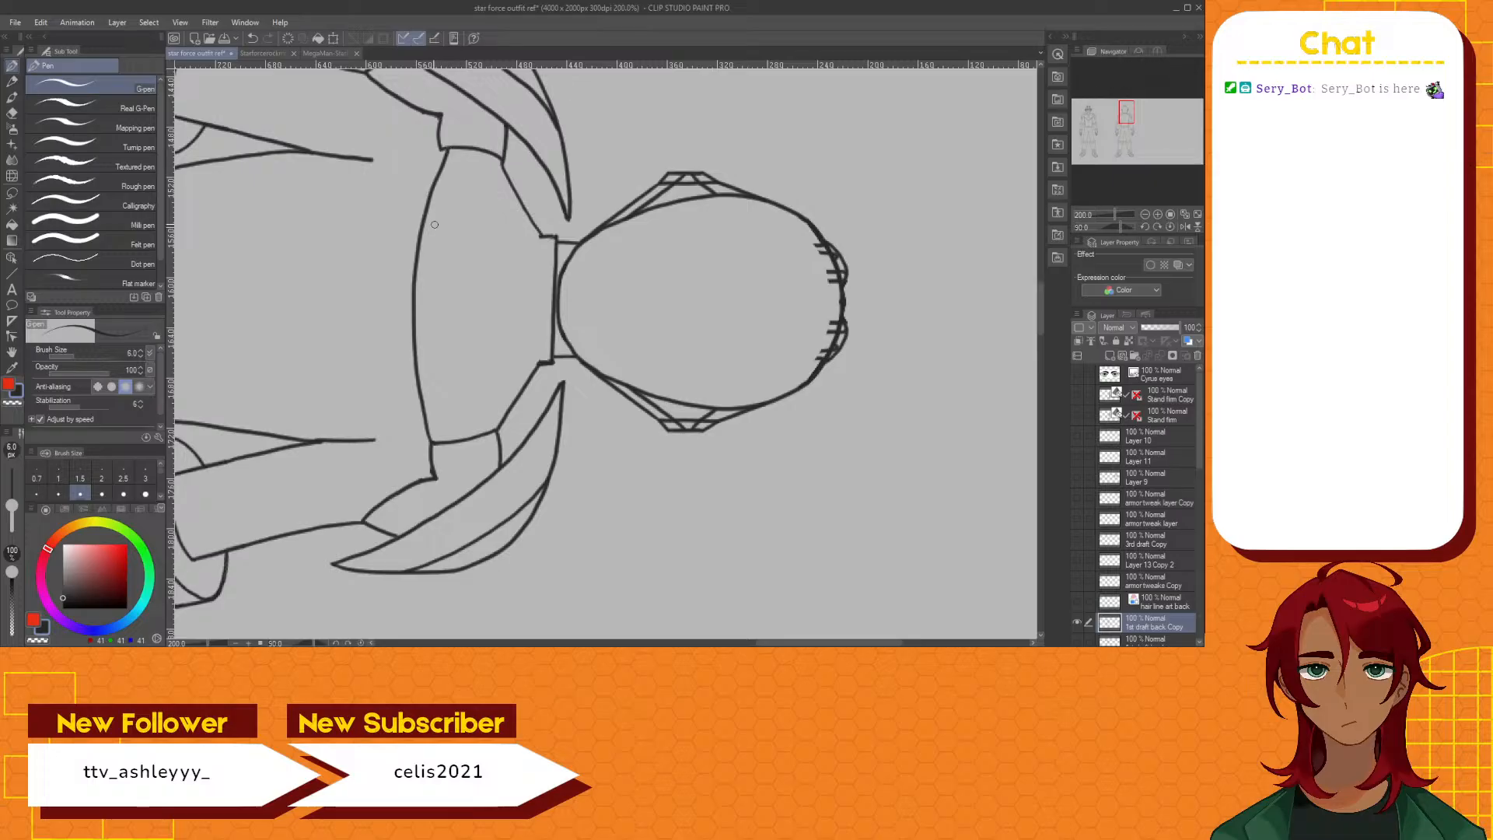
key(ctrl+z)
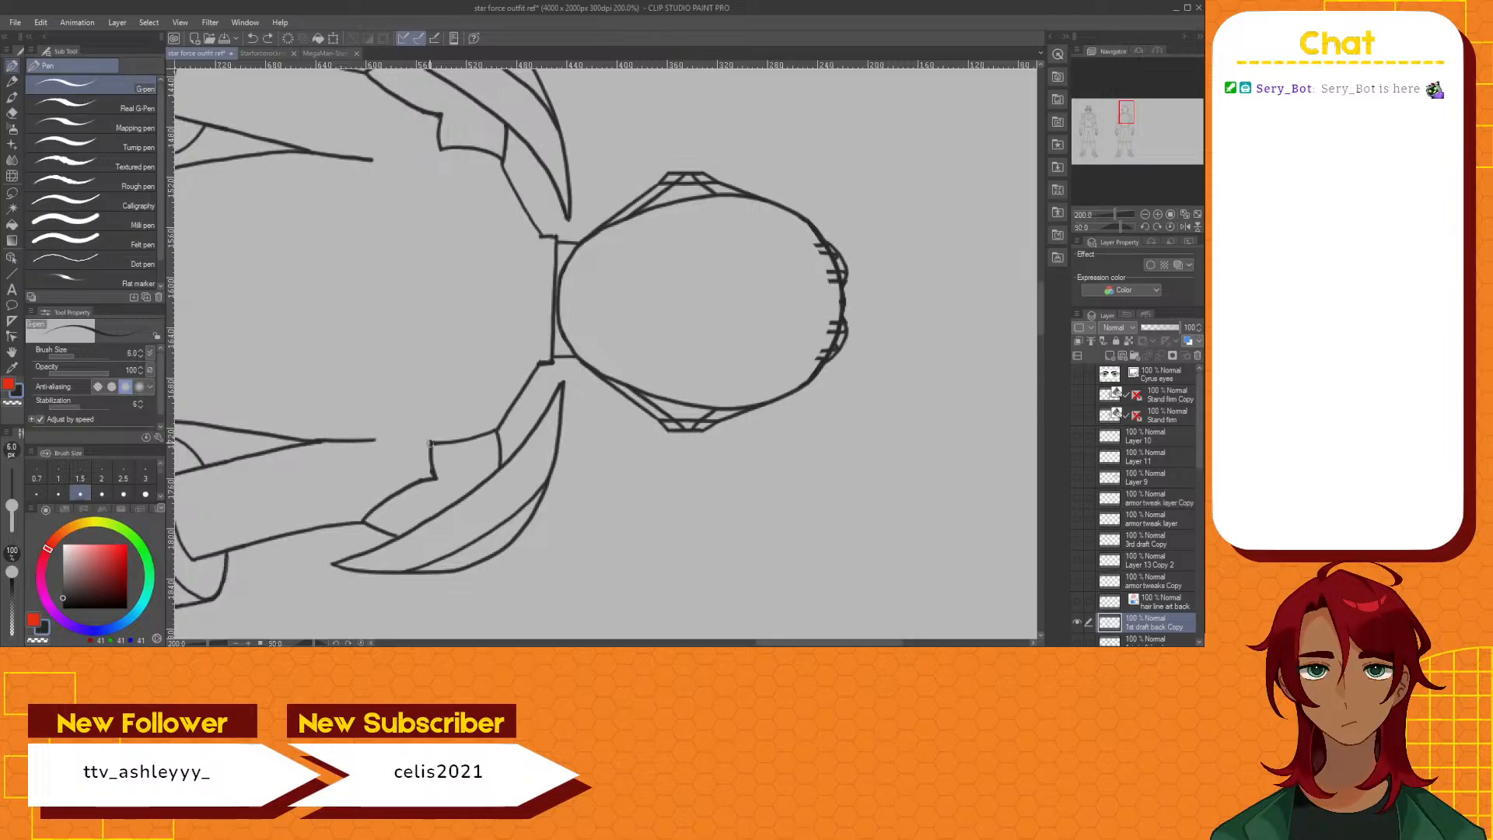
mouse_move(426, 435)
mouse_down()
mouse_move(396, 283)
mouse_move(440, 147)
mouse_up()
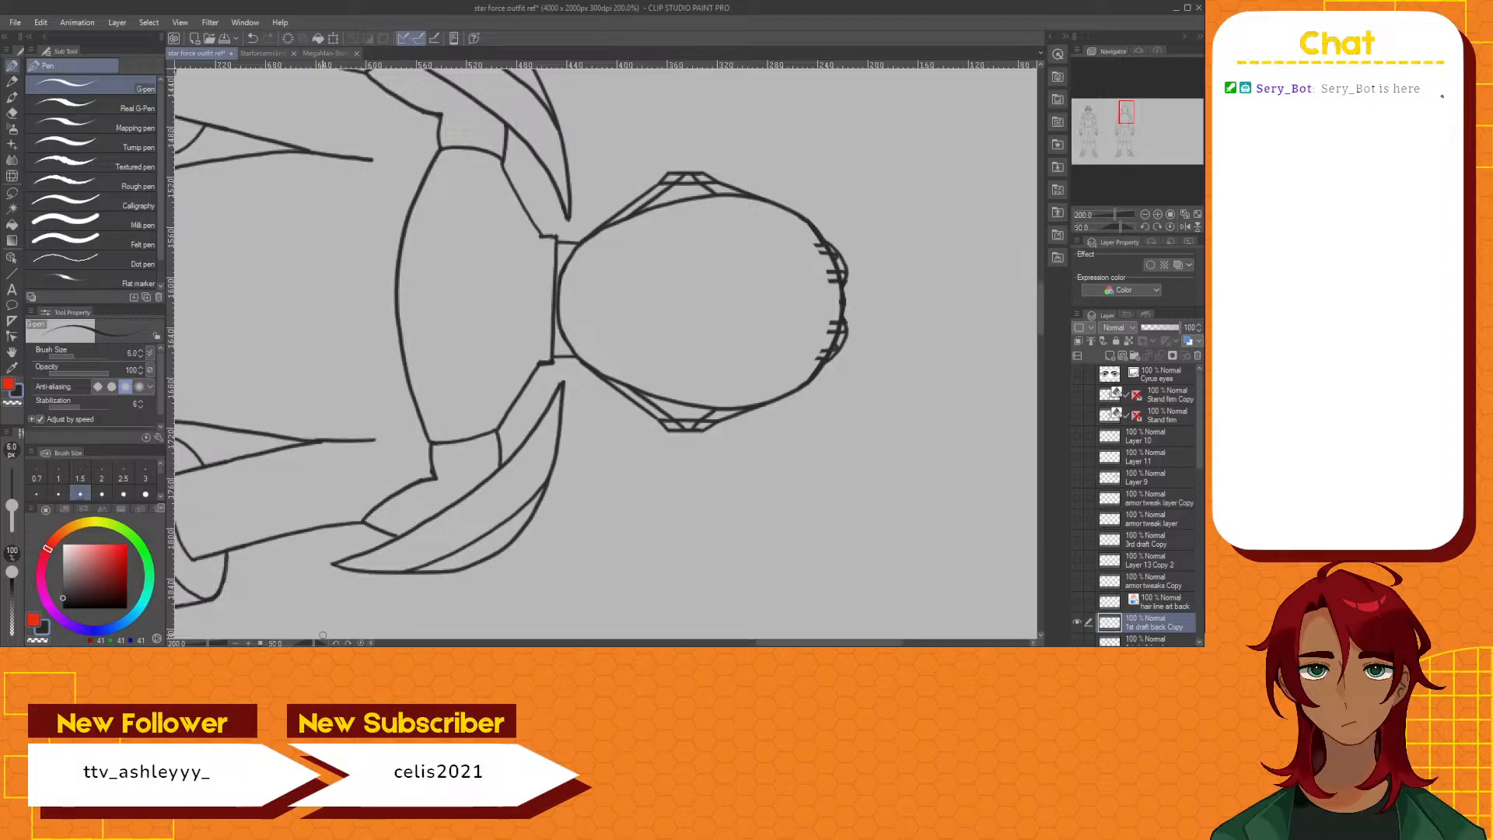
Compare the front and back figures upright, close the Starforcerockmanconcept reference image and return to the outfit drawing
click(360, 643)
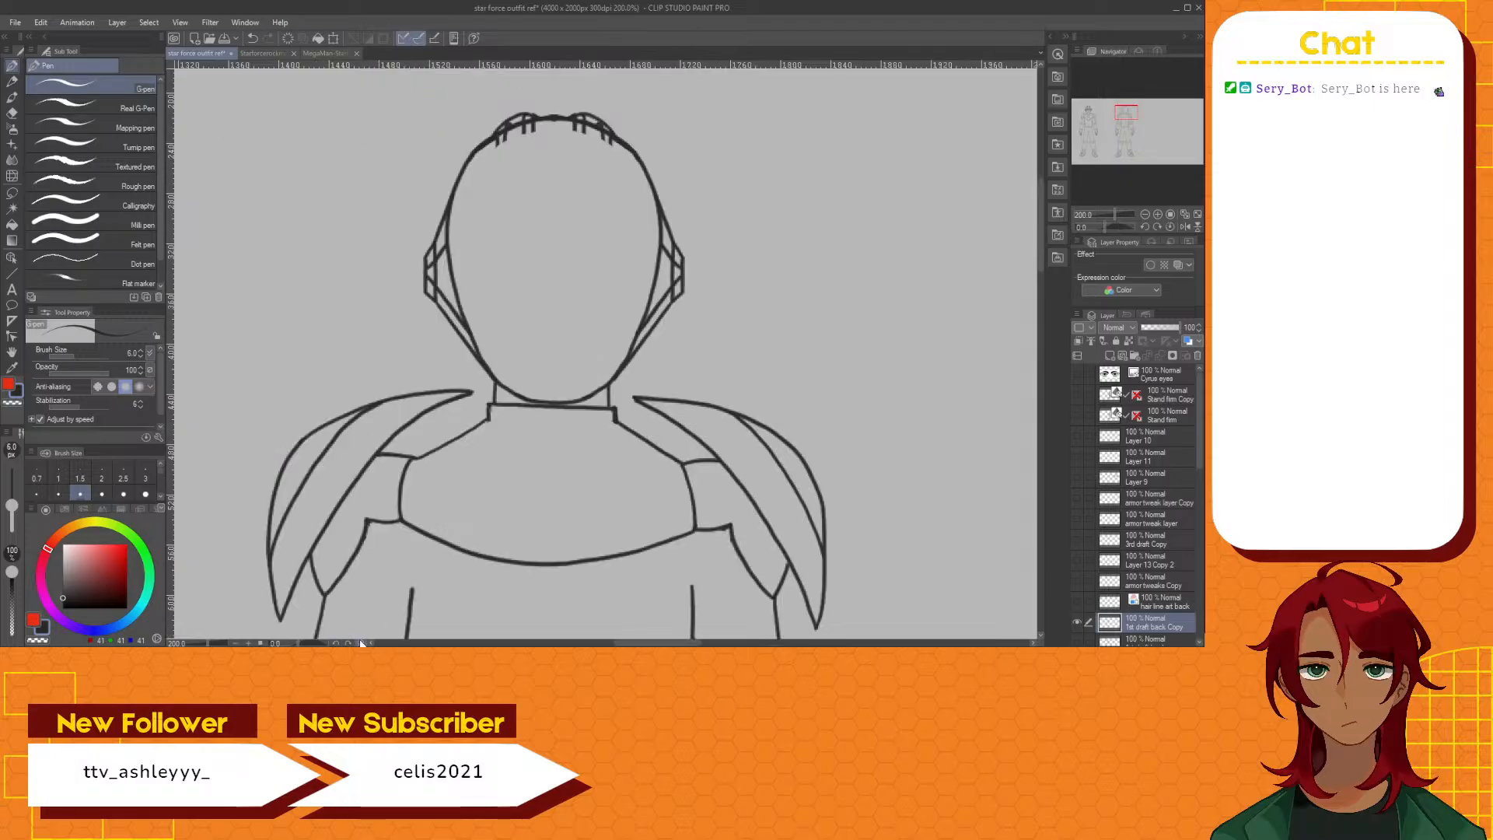
scroll(568, 461, down, 3)
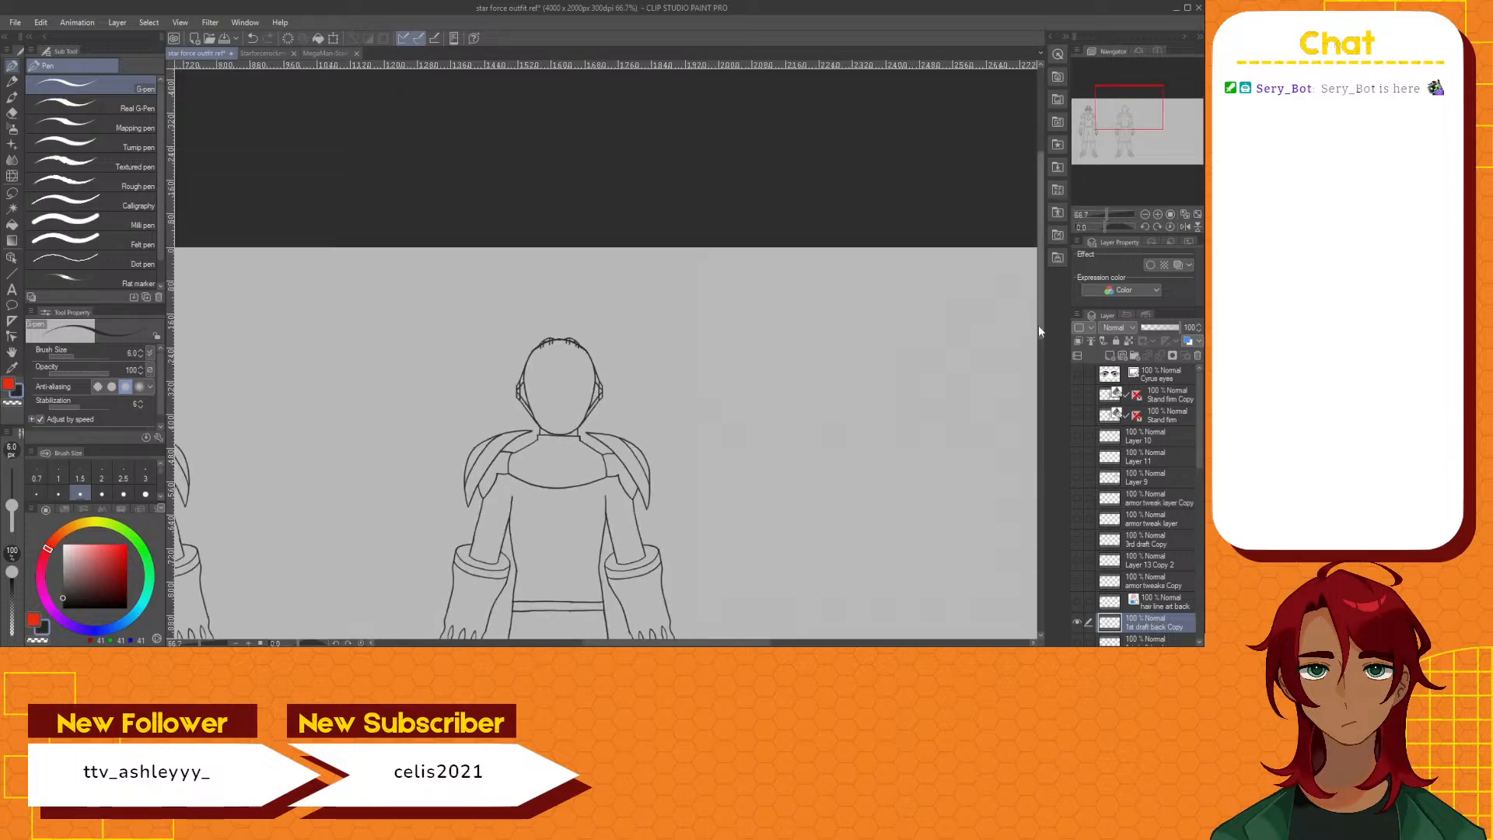
scroll(1038, 325, down, 3)
mouse_move(629, 644)
mouse_down()
mouse_move(586, 644)
mouse_move(623, 644)
mouse_move(601, 644)
mouse_up()
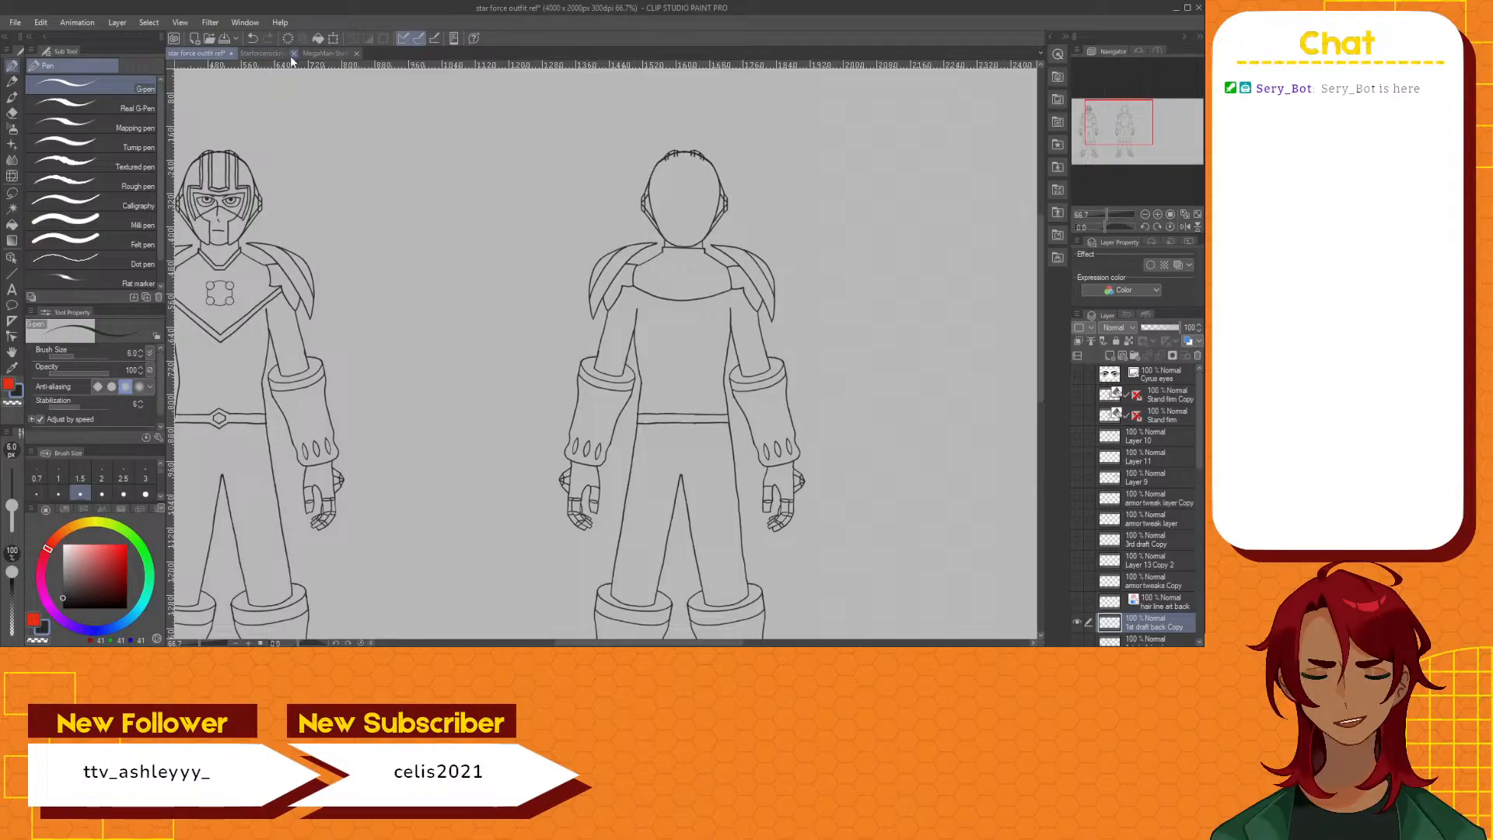
click(259, 53)
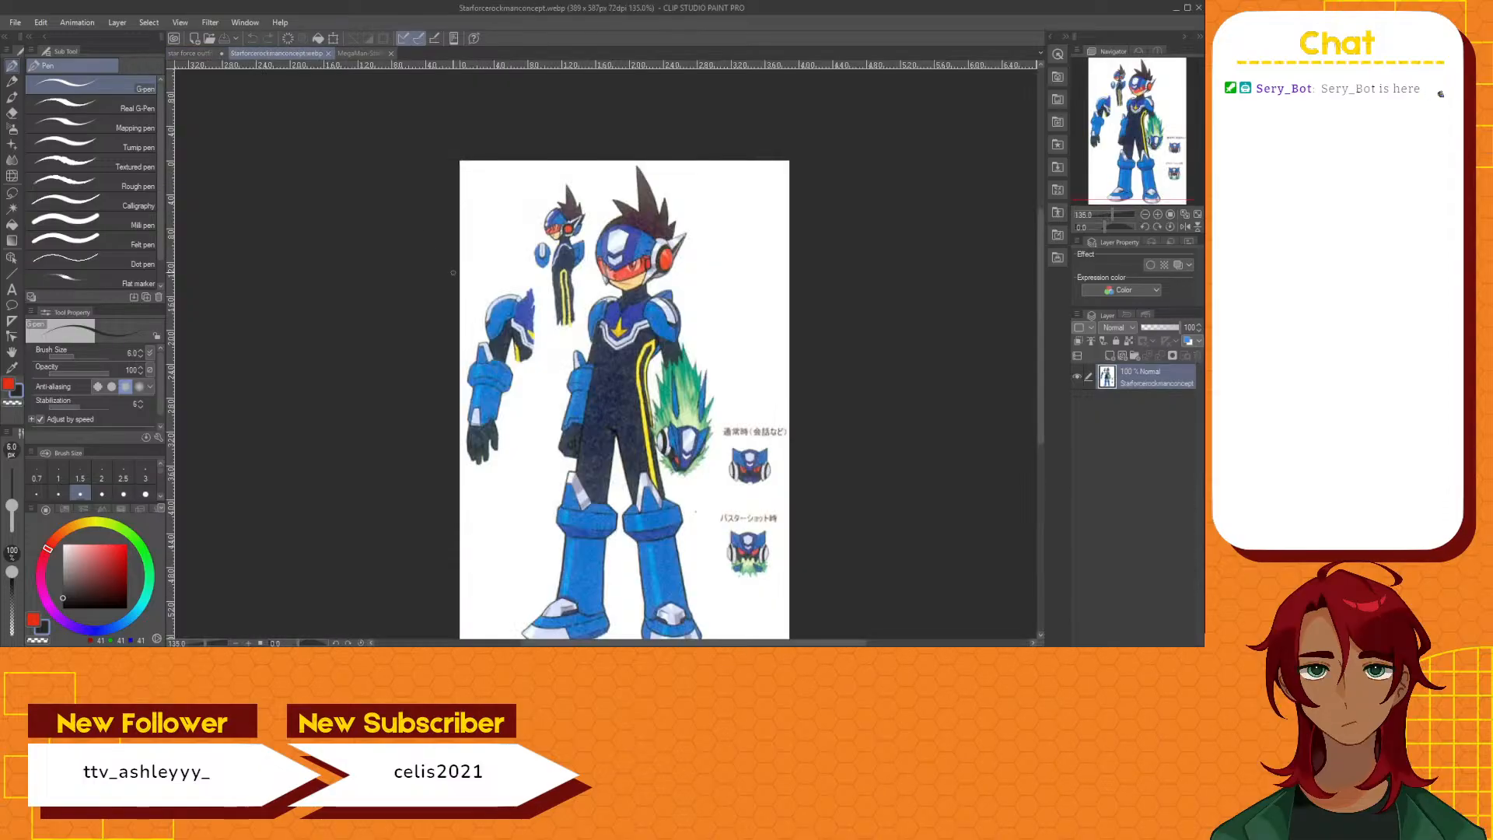
click(329, 53)
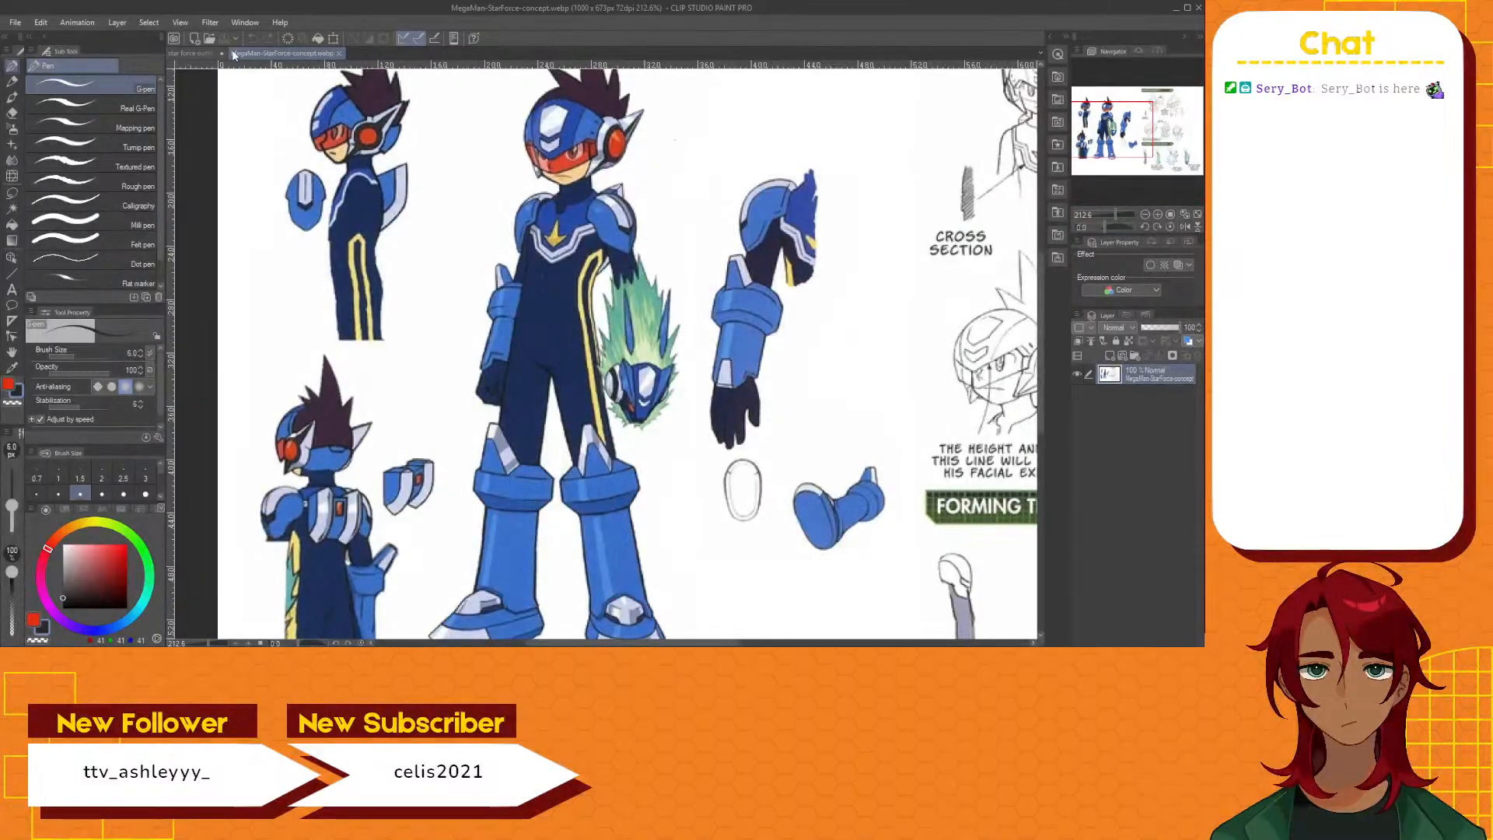
click(187, 53)
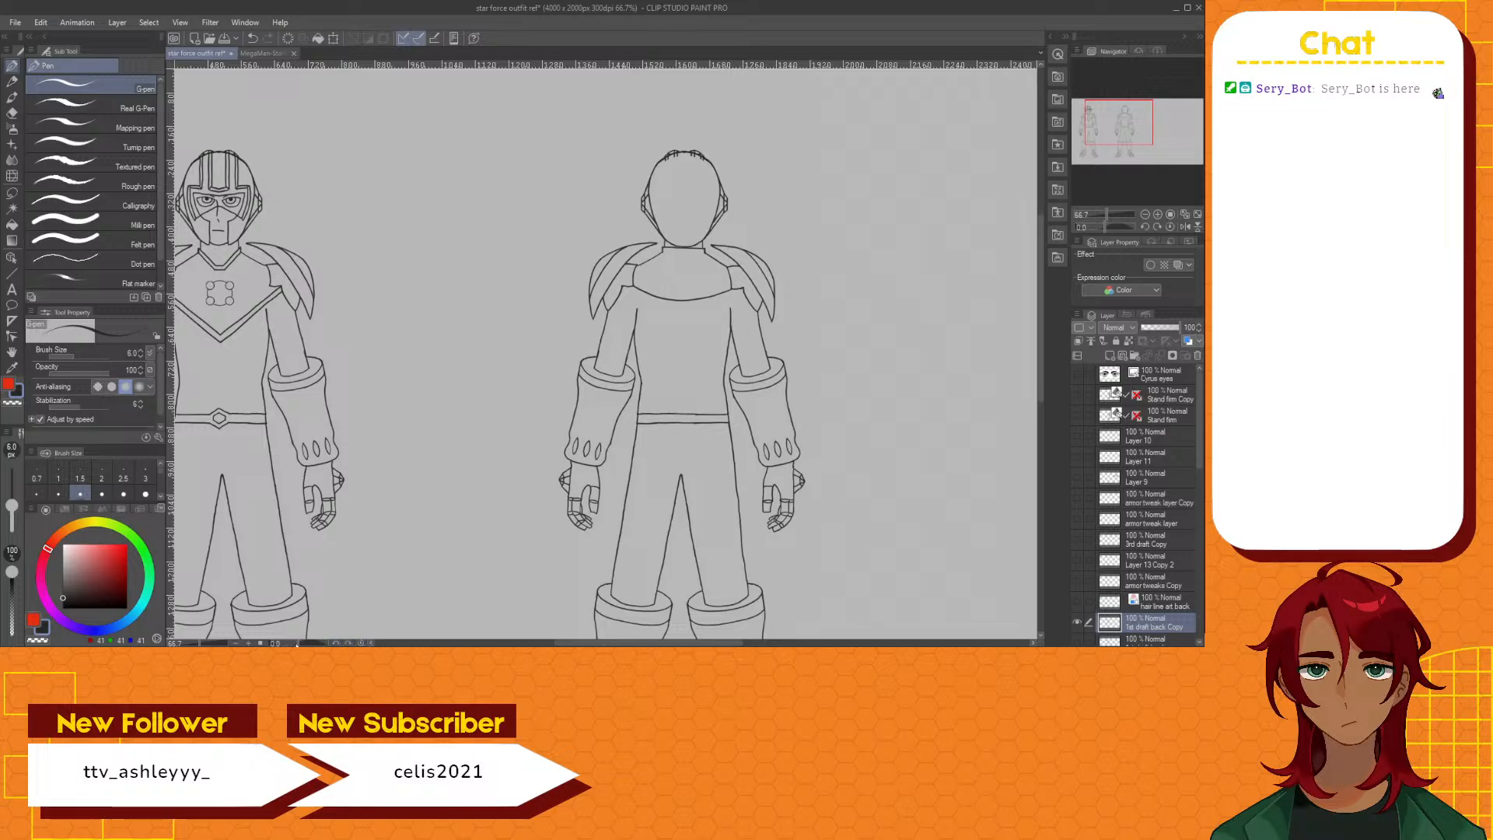
Turn the canvas sideways and draw a second line parallel to the collar line to form a narrow neck band
drag(297, 644, 336, 643)
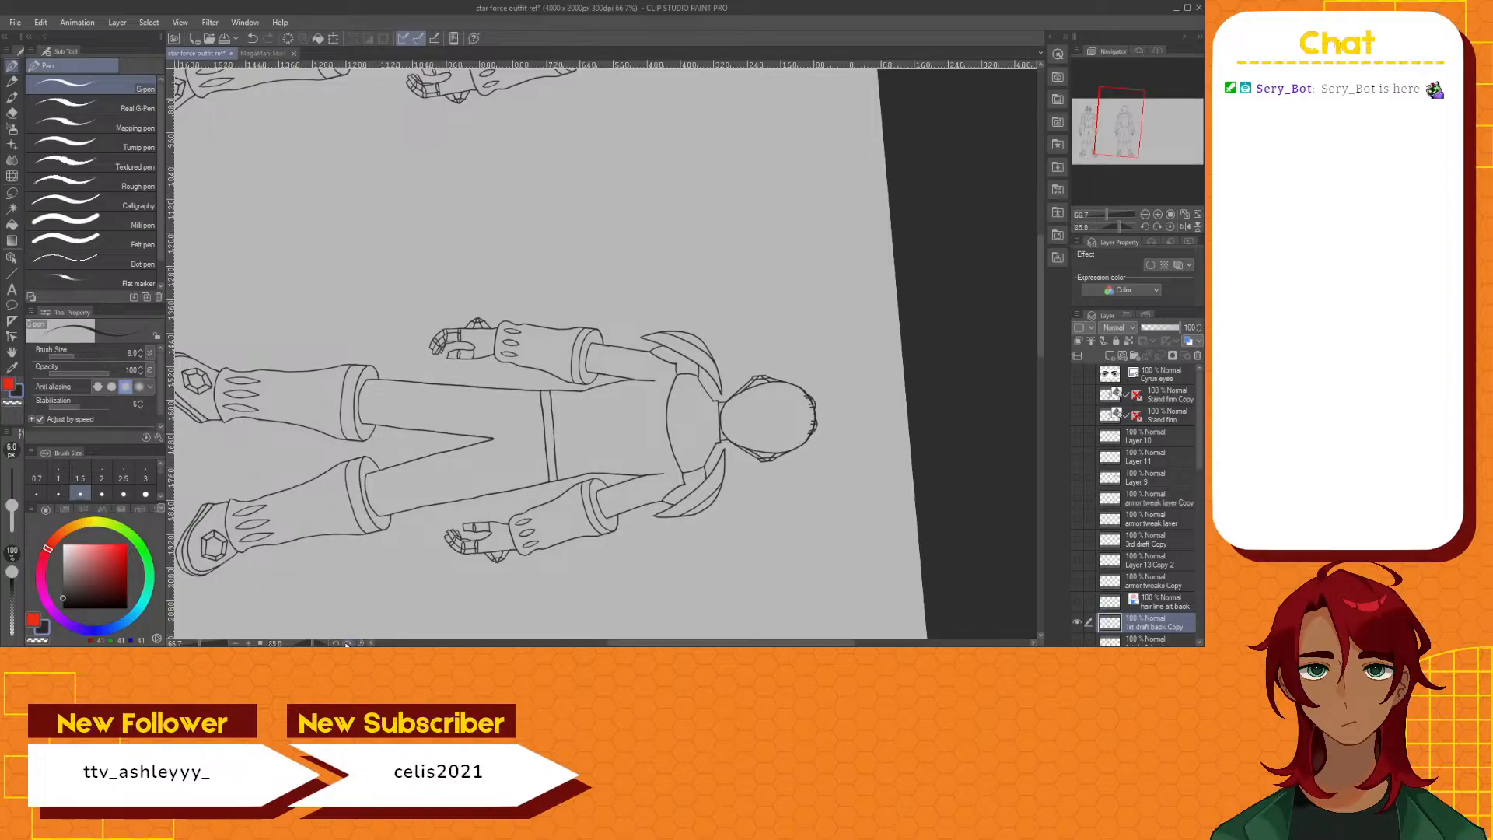
click(348, 643)
scroll(704, 426, up, 8)
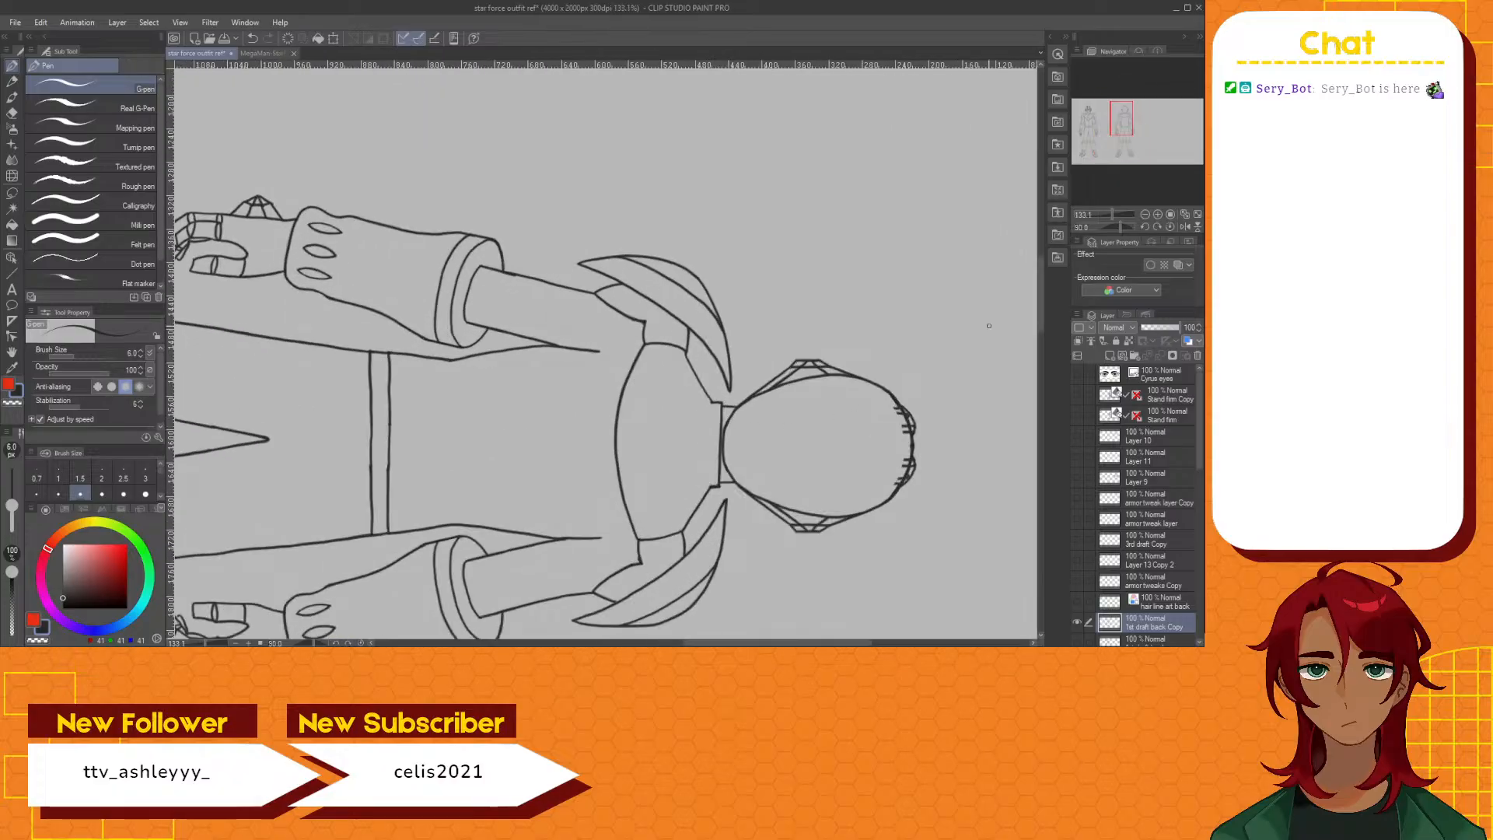
drag(1040, 322, 1041, 333)
scroll(801, 342, up, 3)
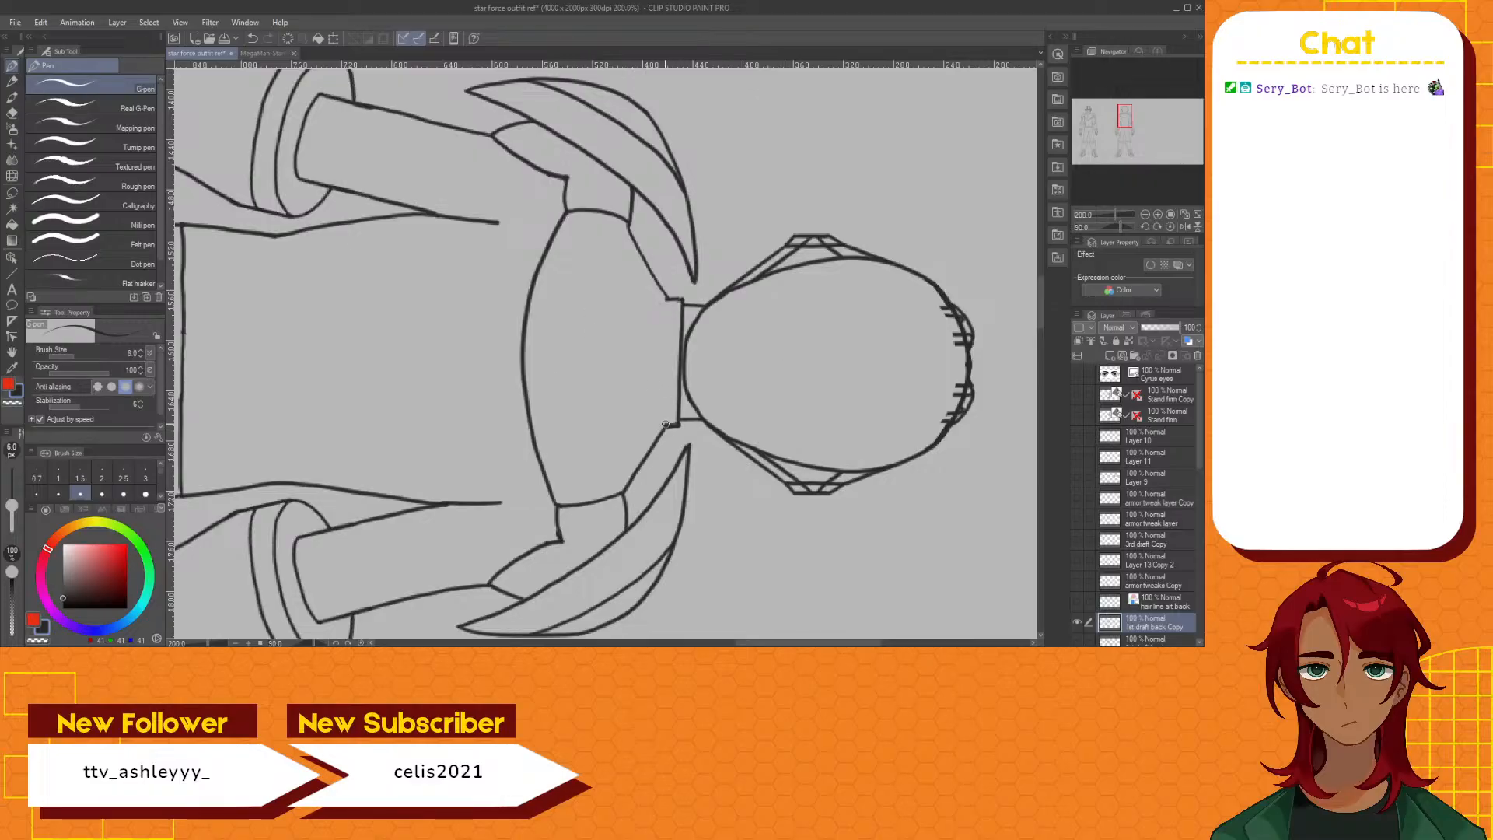
mouse_move(666, 424)
mouse_down()
mouse_move(666, 298)
mouse_move(661, 426)
mouse_up()
Undo the stray stroke and draw a second curve just below the back plate's lower edge, joining both armpit corners
key(ctrl+z)
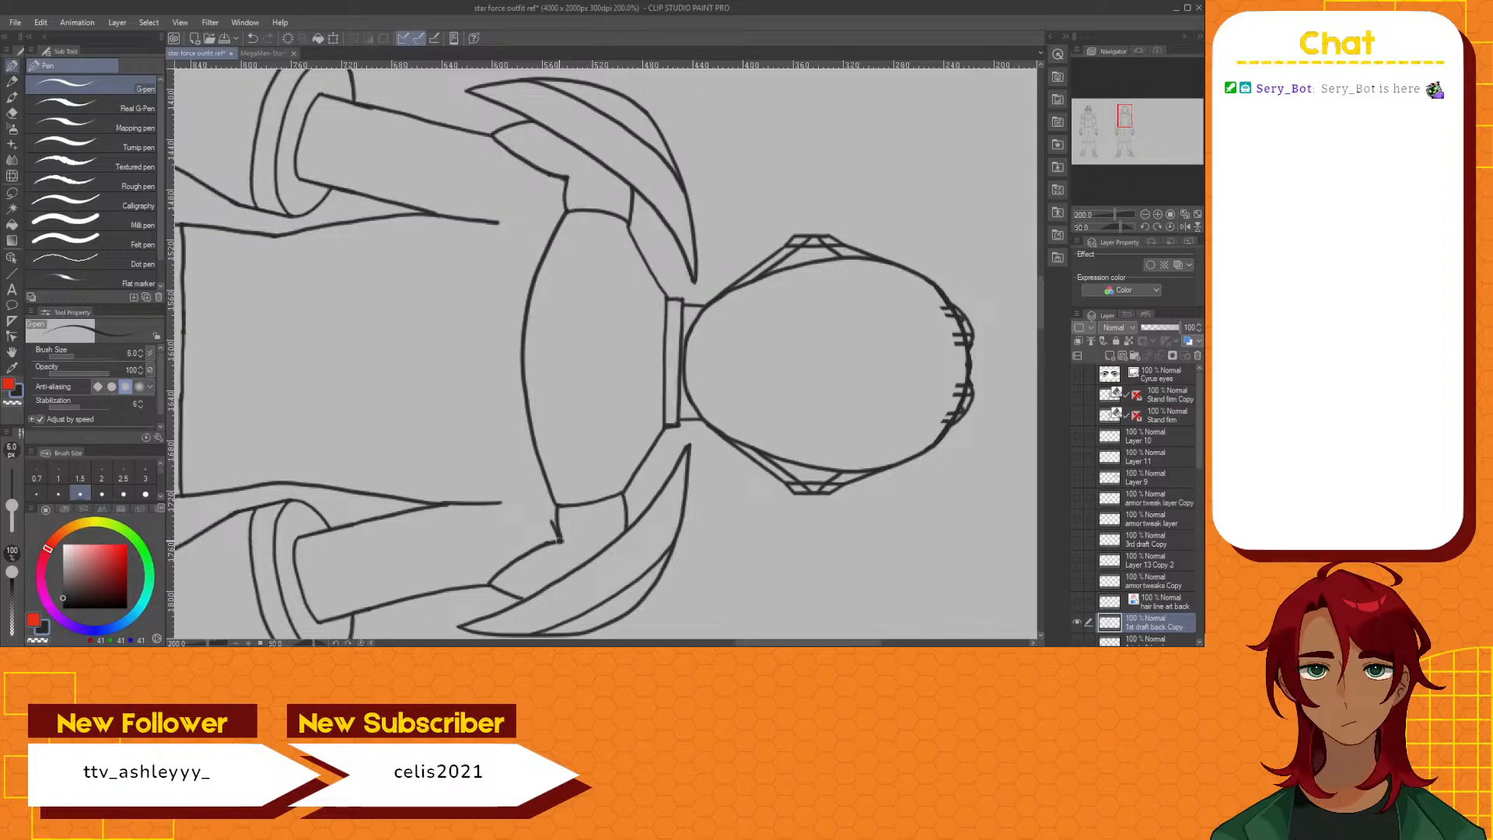
key(ctrl+z)
mouse_move(558, 540)
mouse_down()
mouse_move(511, 370)
mouse_move(516, 294)
mouse_move(562, 184)
mouse_up()
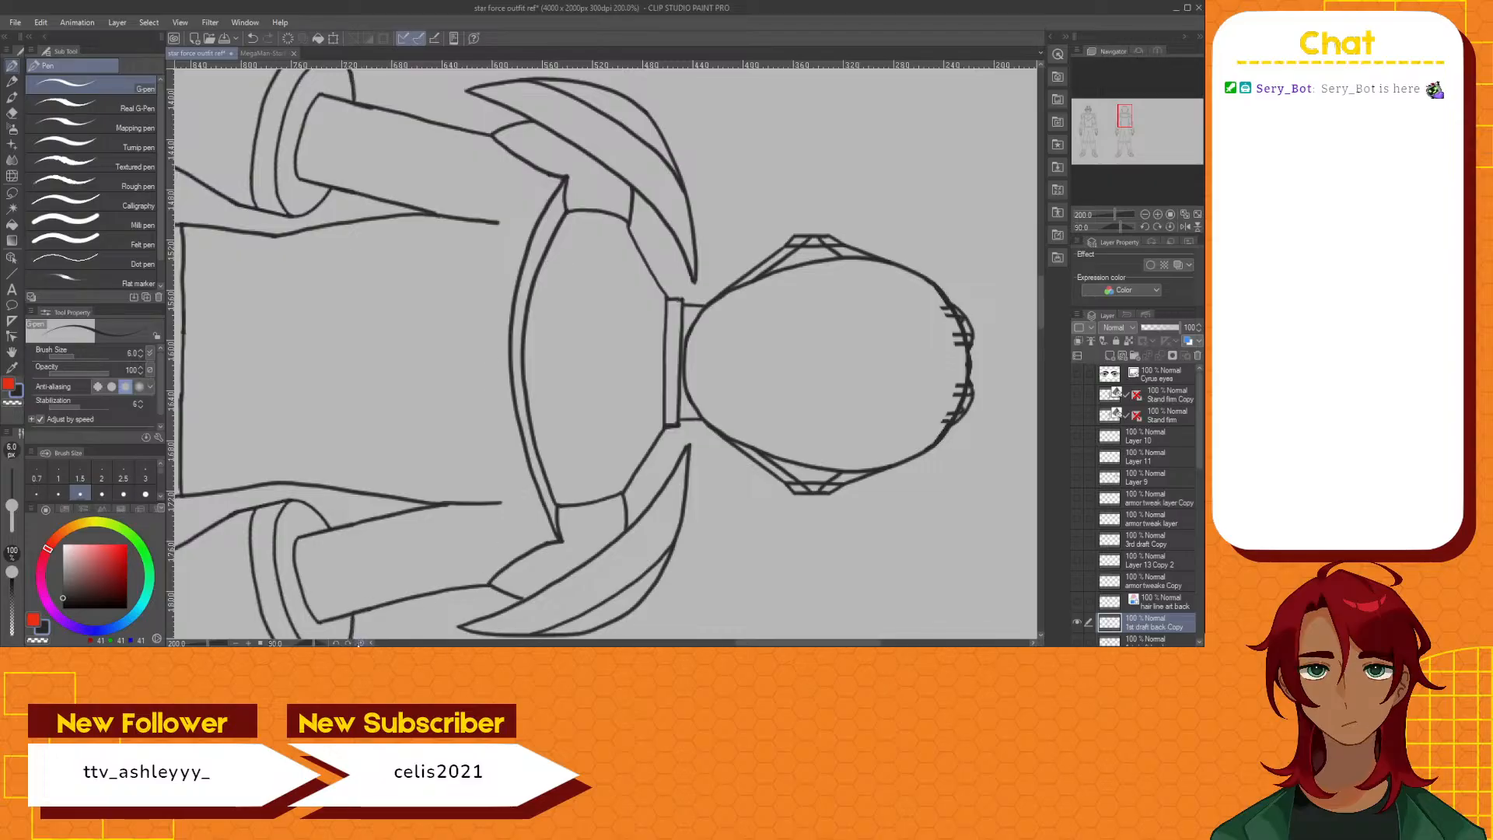
Reset the canvas upright and compare the back figure's new armor band with the front figure's chest armor
click(361, 643)
scroll(346, 423, down, 4)
scroll(347, 423, down, 2)
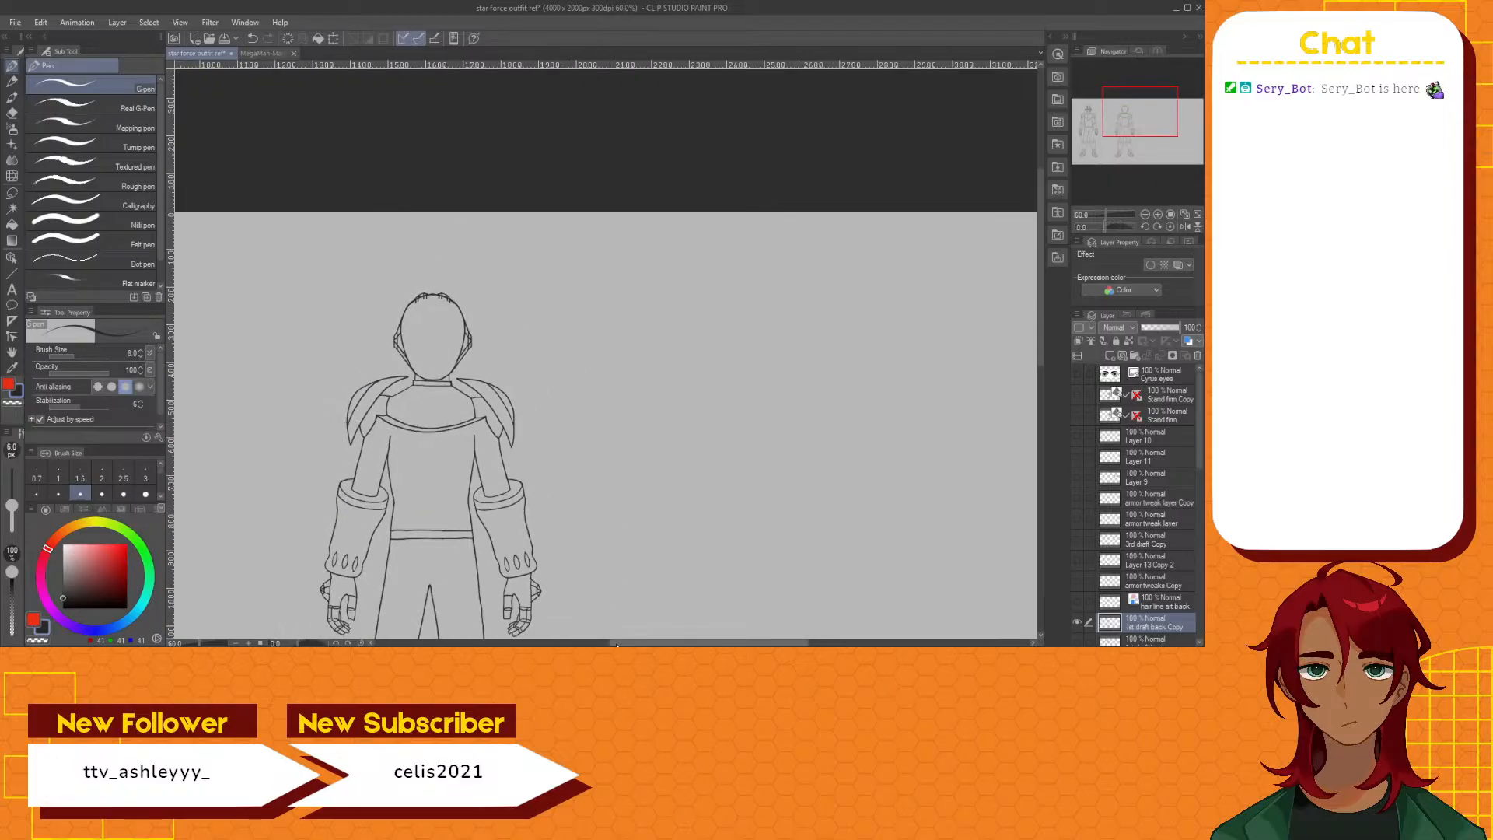
drag(611, 642, 542, 634)
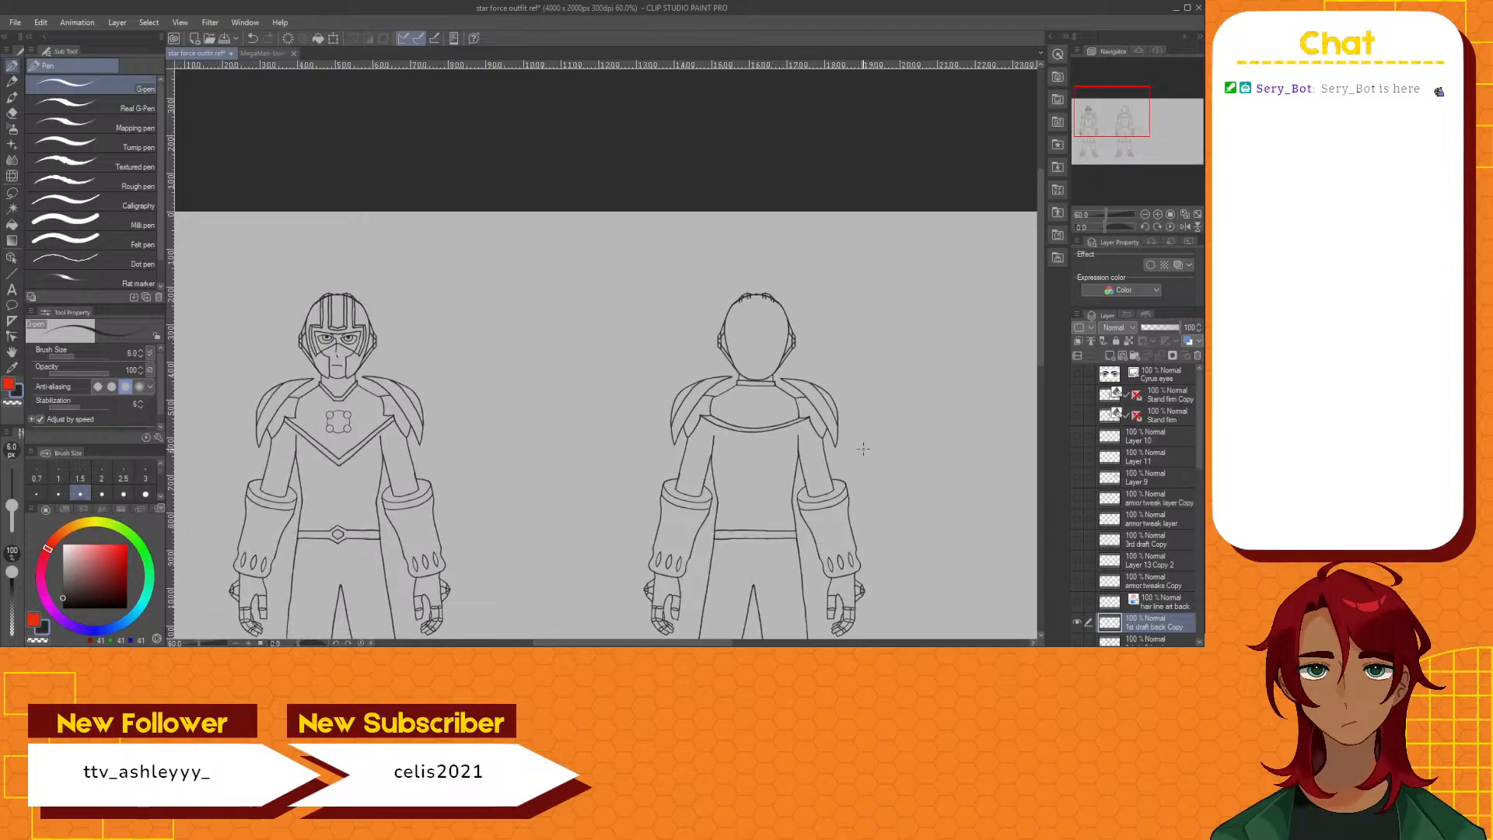
scroll(838, 427, up, 5)
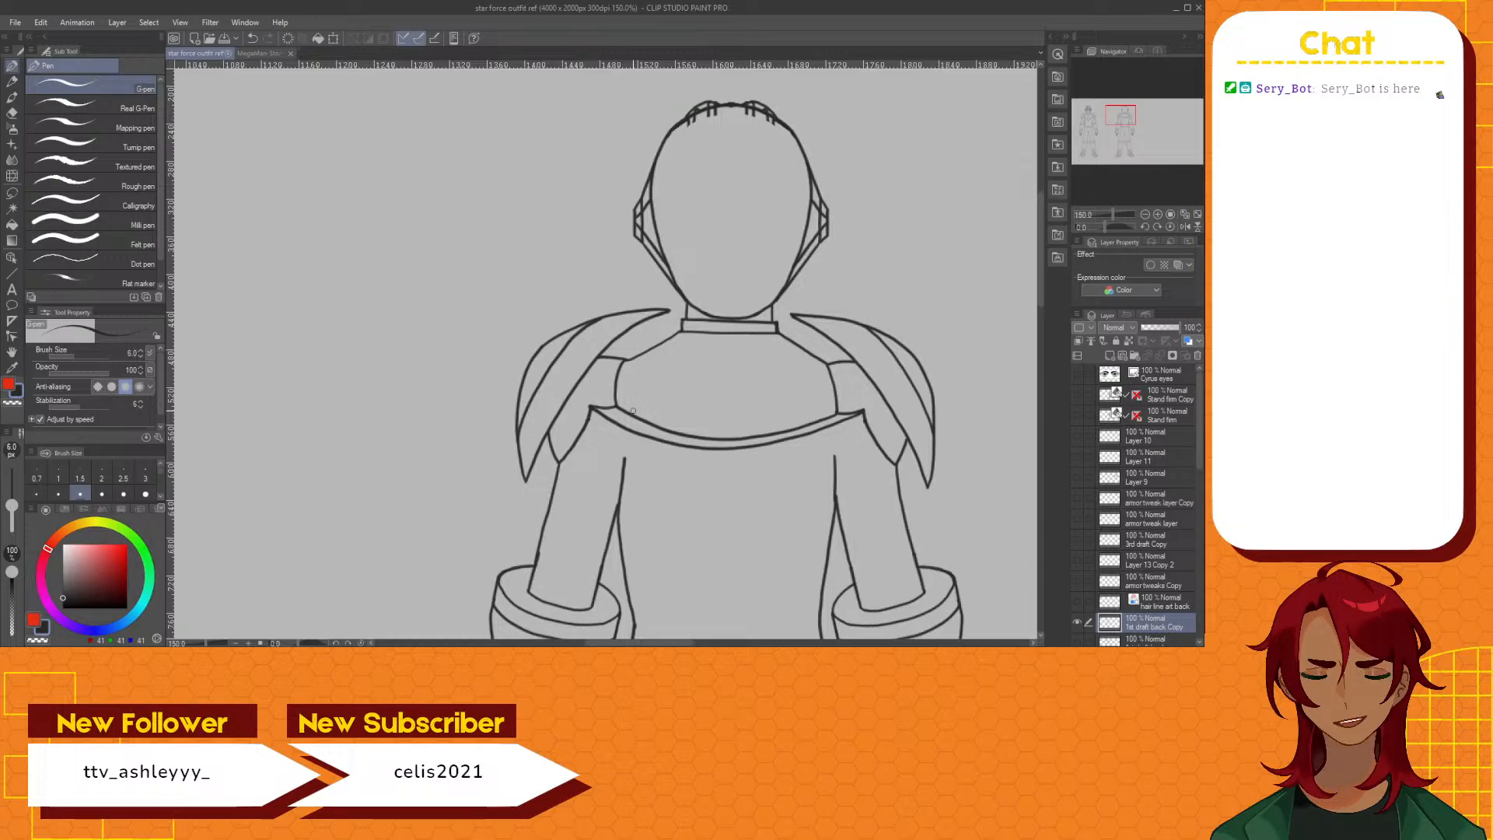
scroll(618, 394, down, 5)
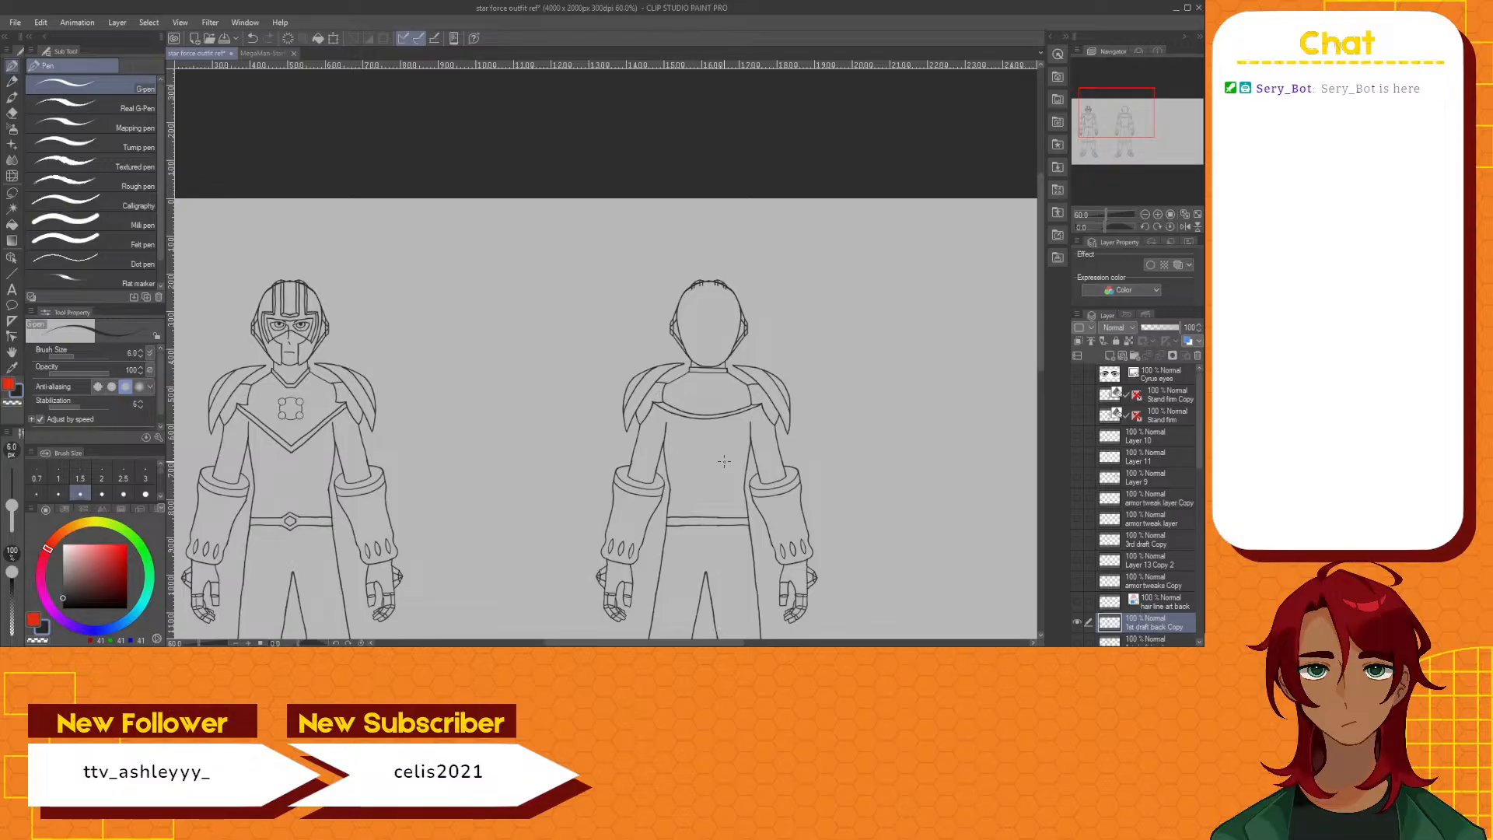
scroll(714, 418, up, 5)
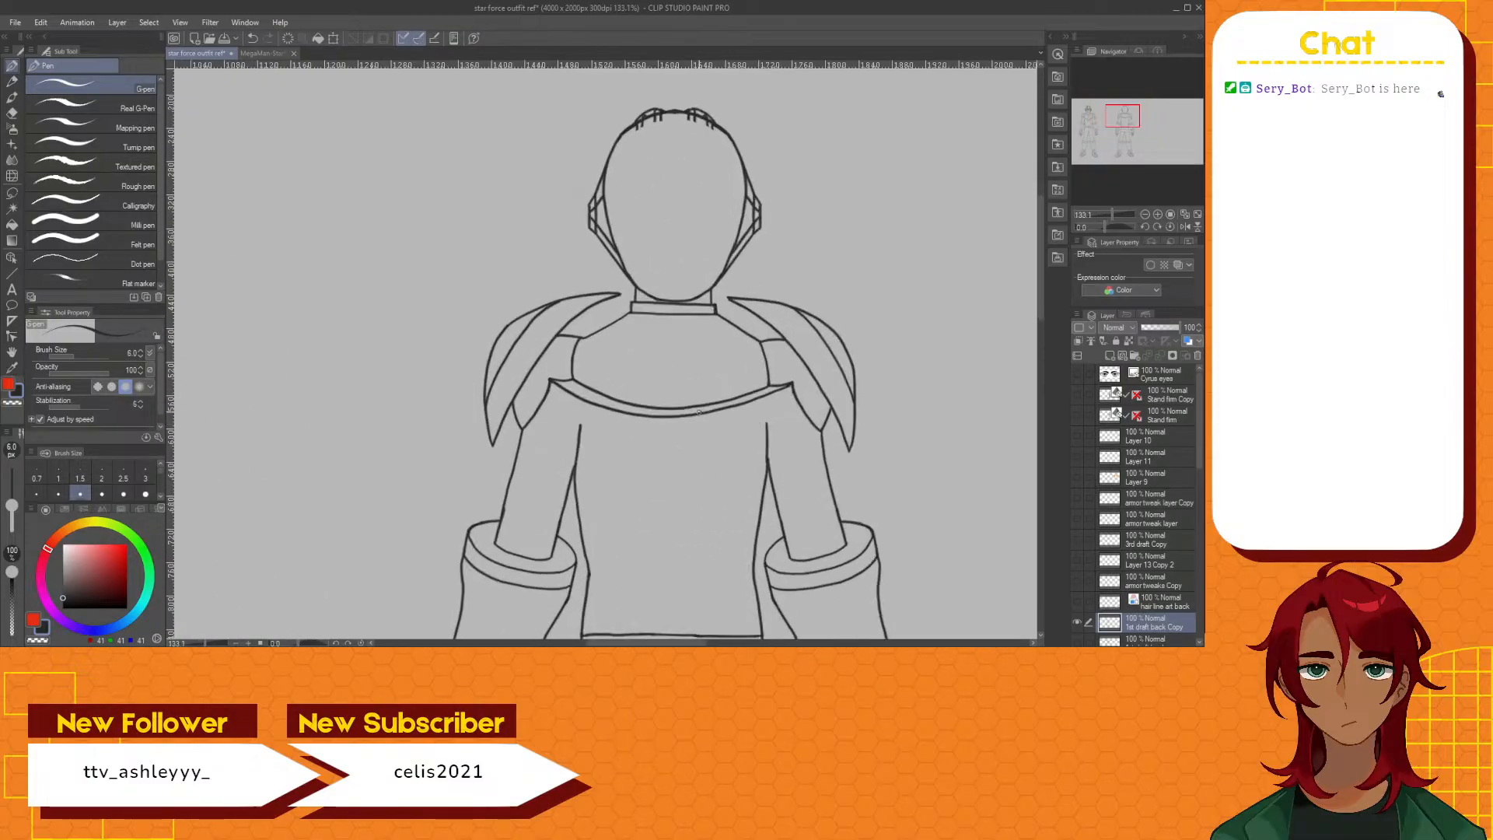
Examine the back, side and detail views of the armor in the MegaMan StarForce concept image
click(262, 53)
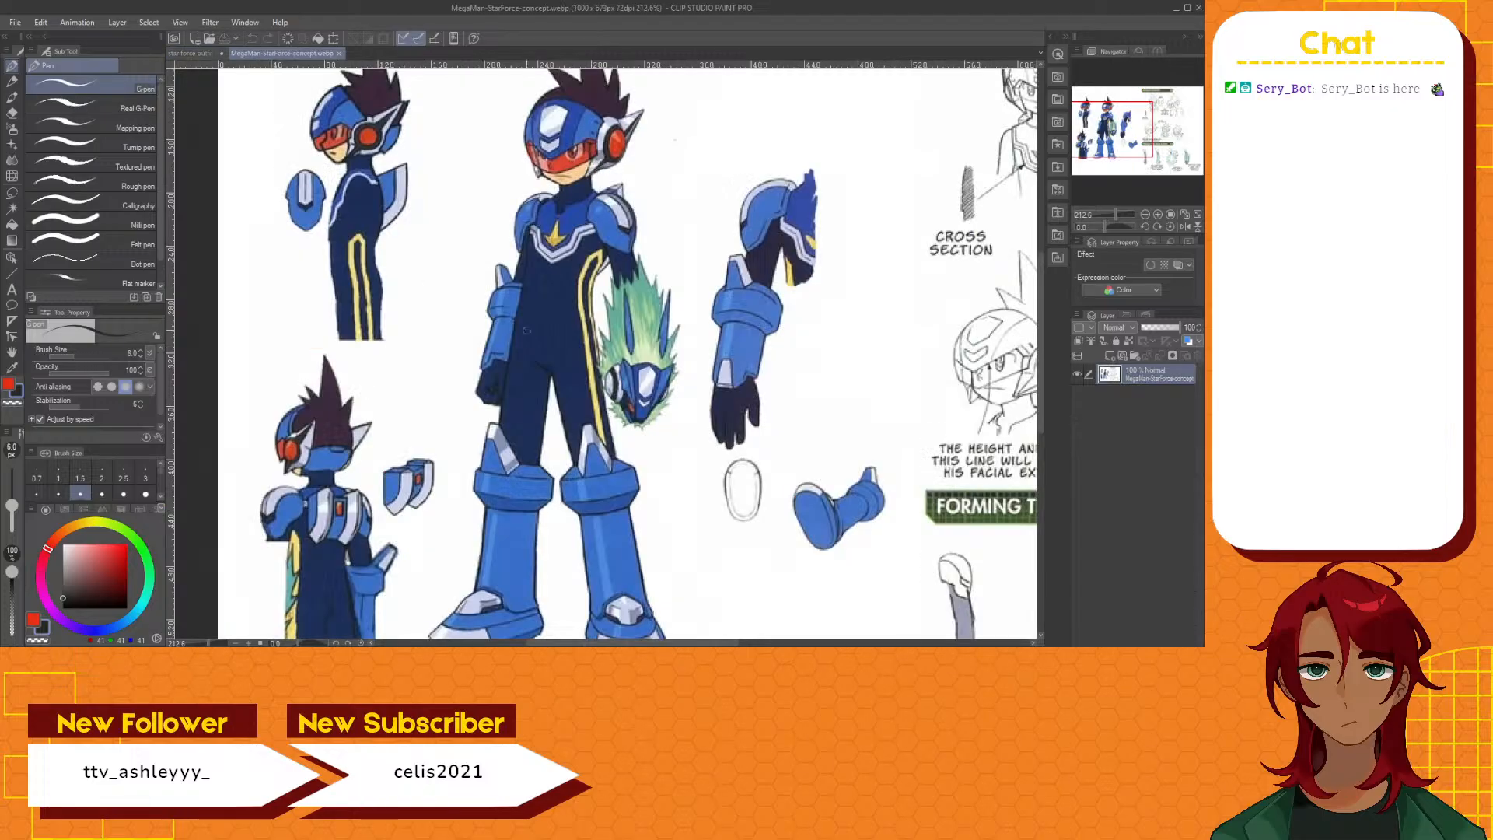
scroll(533, 331, down, 2)
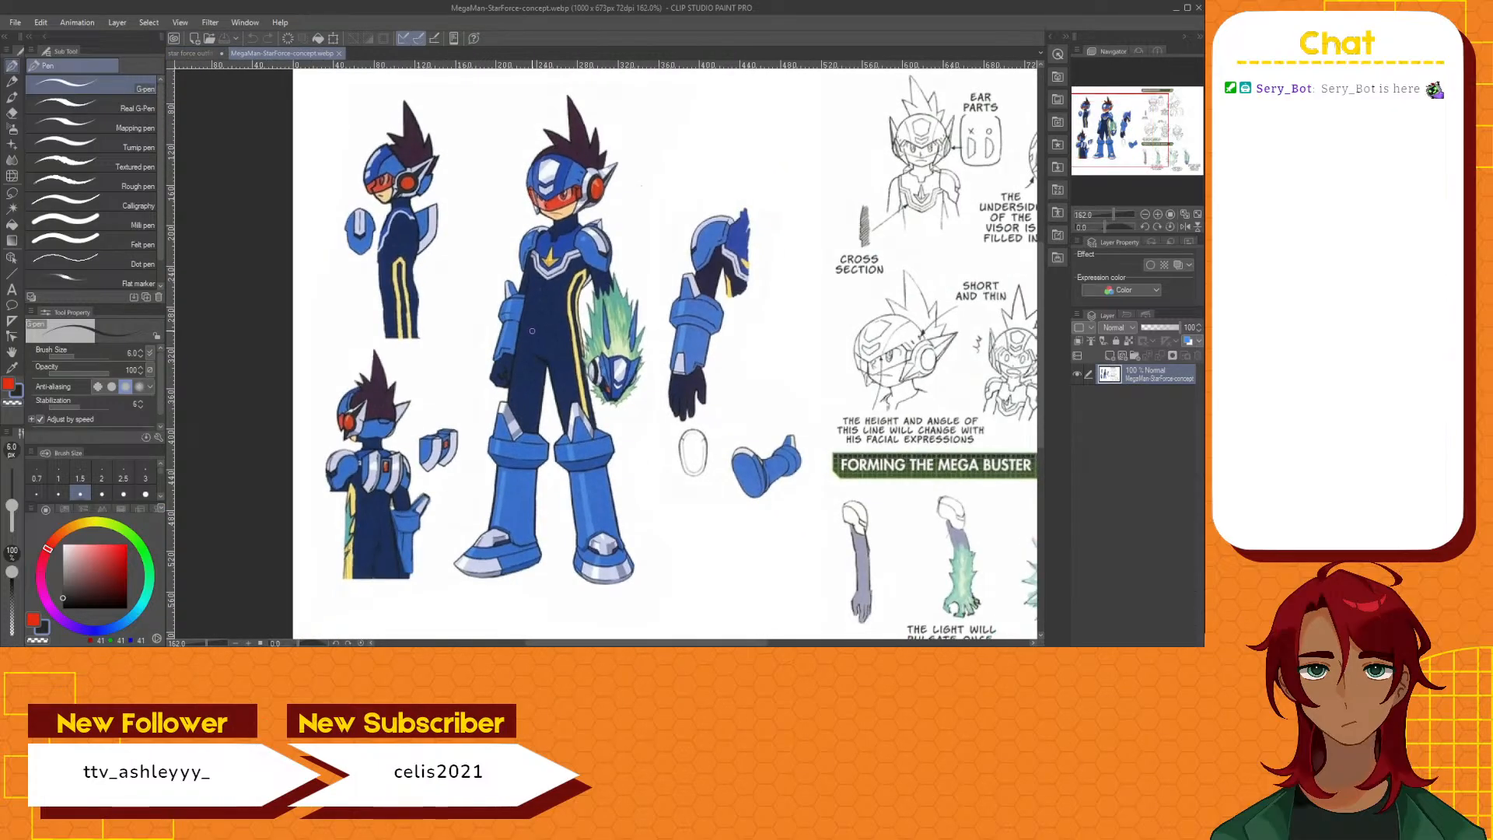
scroll(531, 331, up, 1)
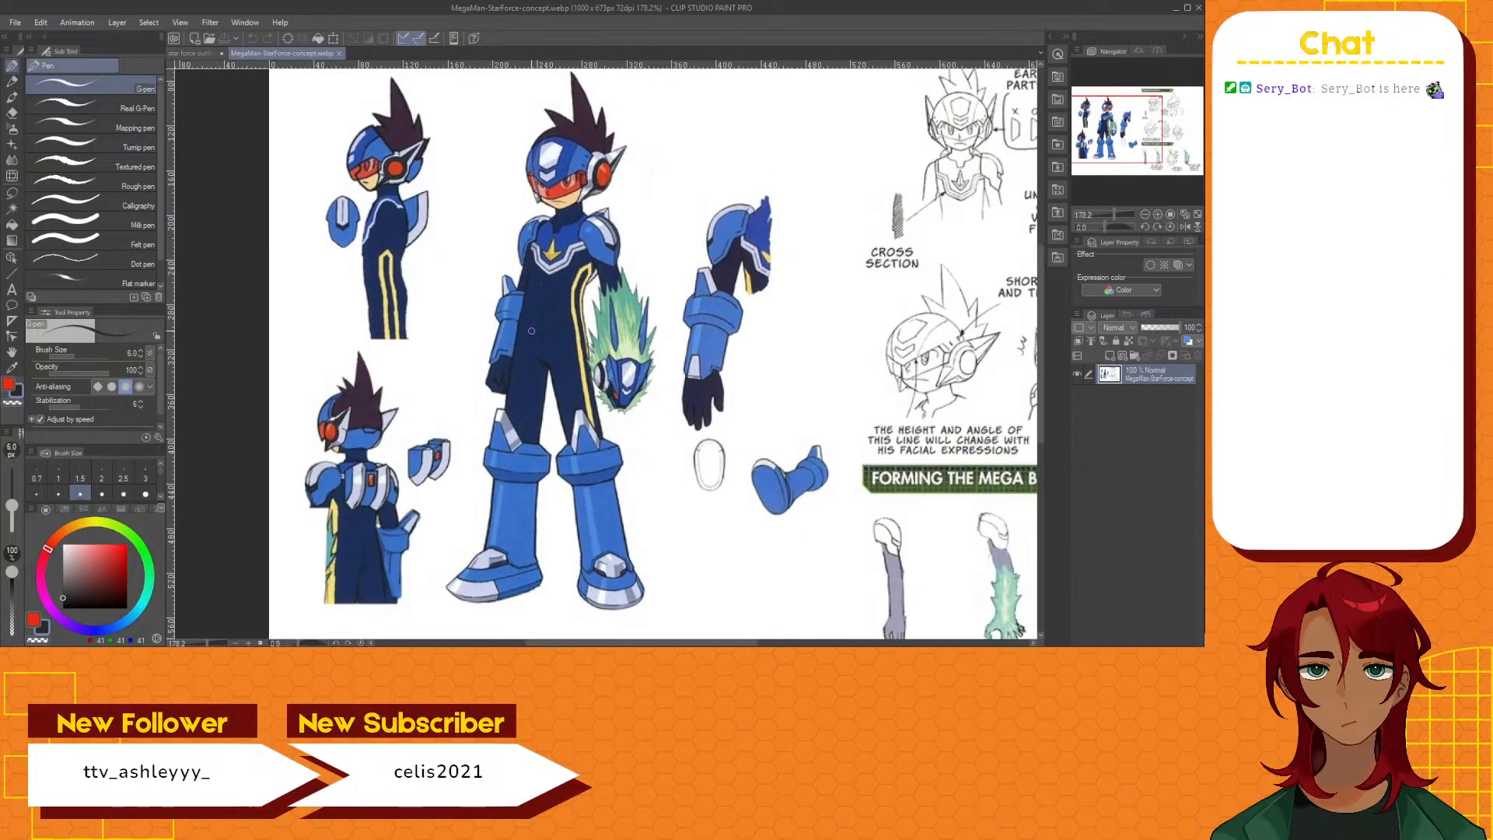
scroll(531, 331, down, 1)
scroll(532, 331, down, 1)
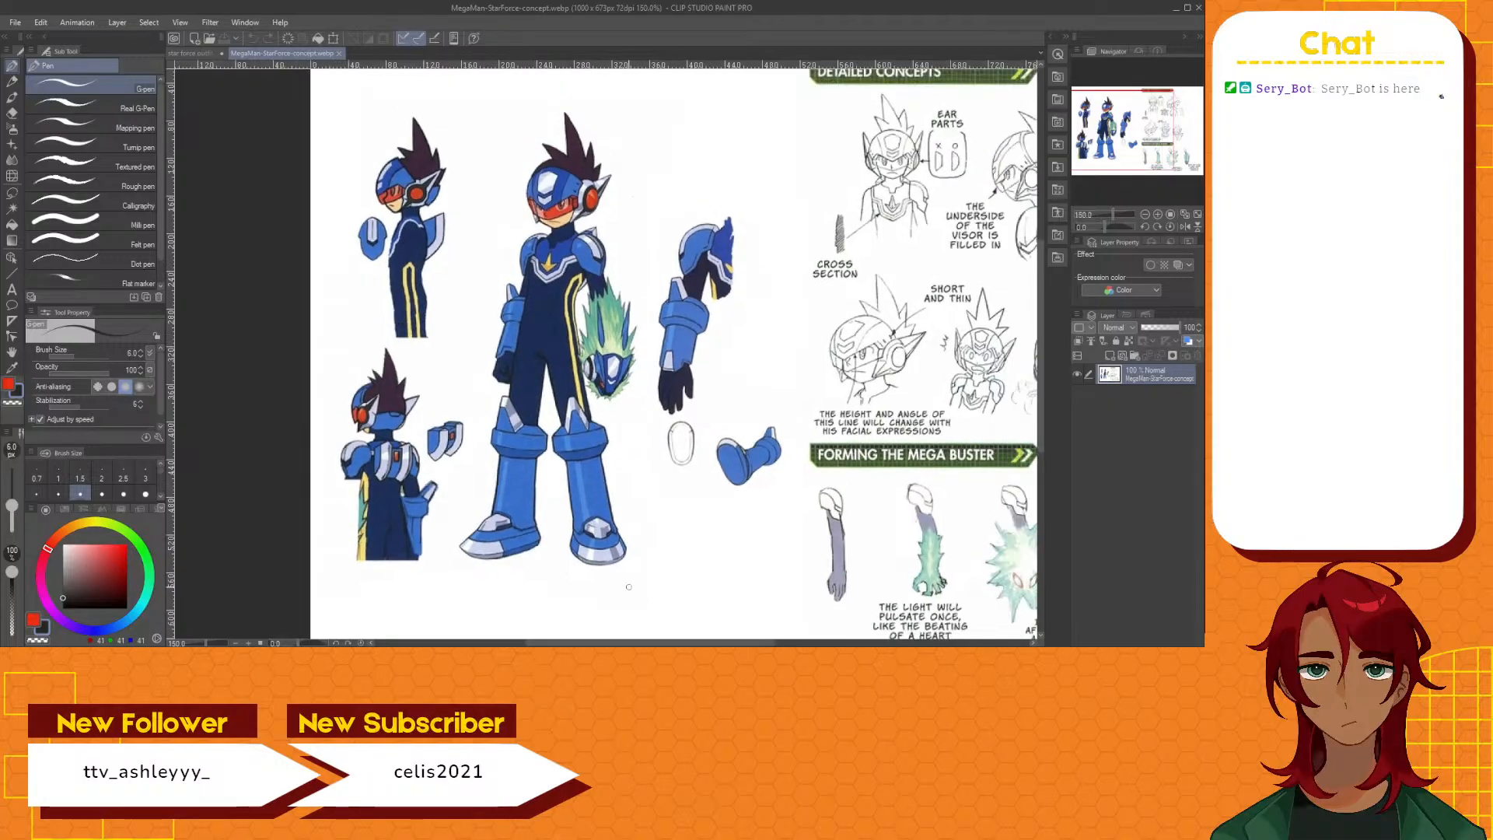
drag(588, 641, 642, 638)
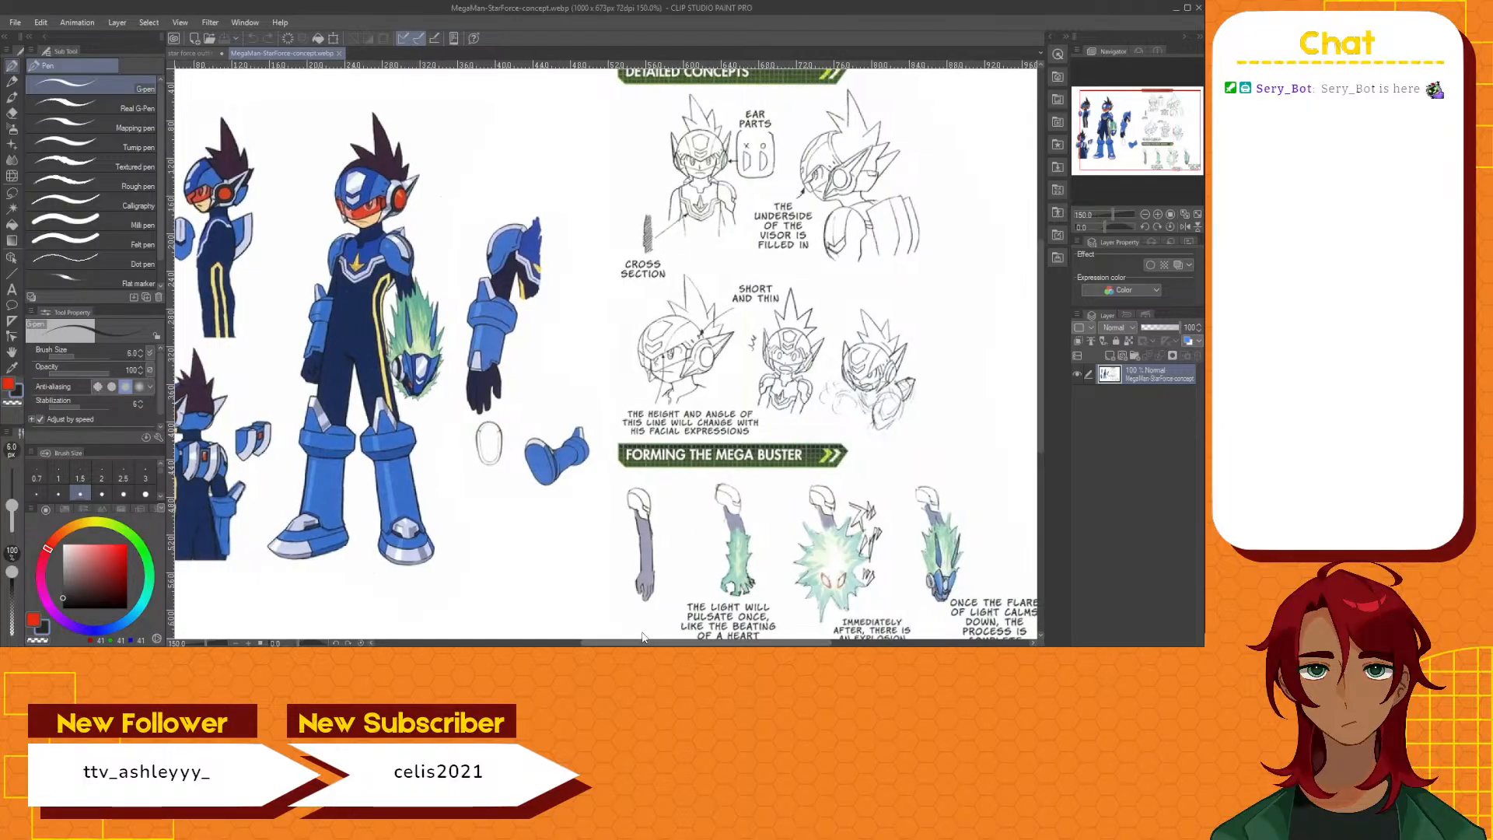
drag(643, 633, 648, 641)
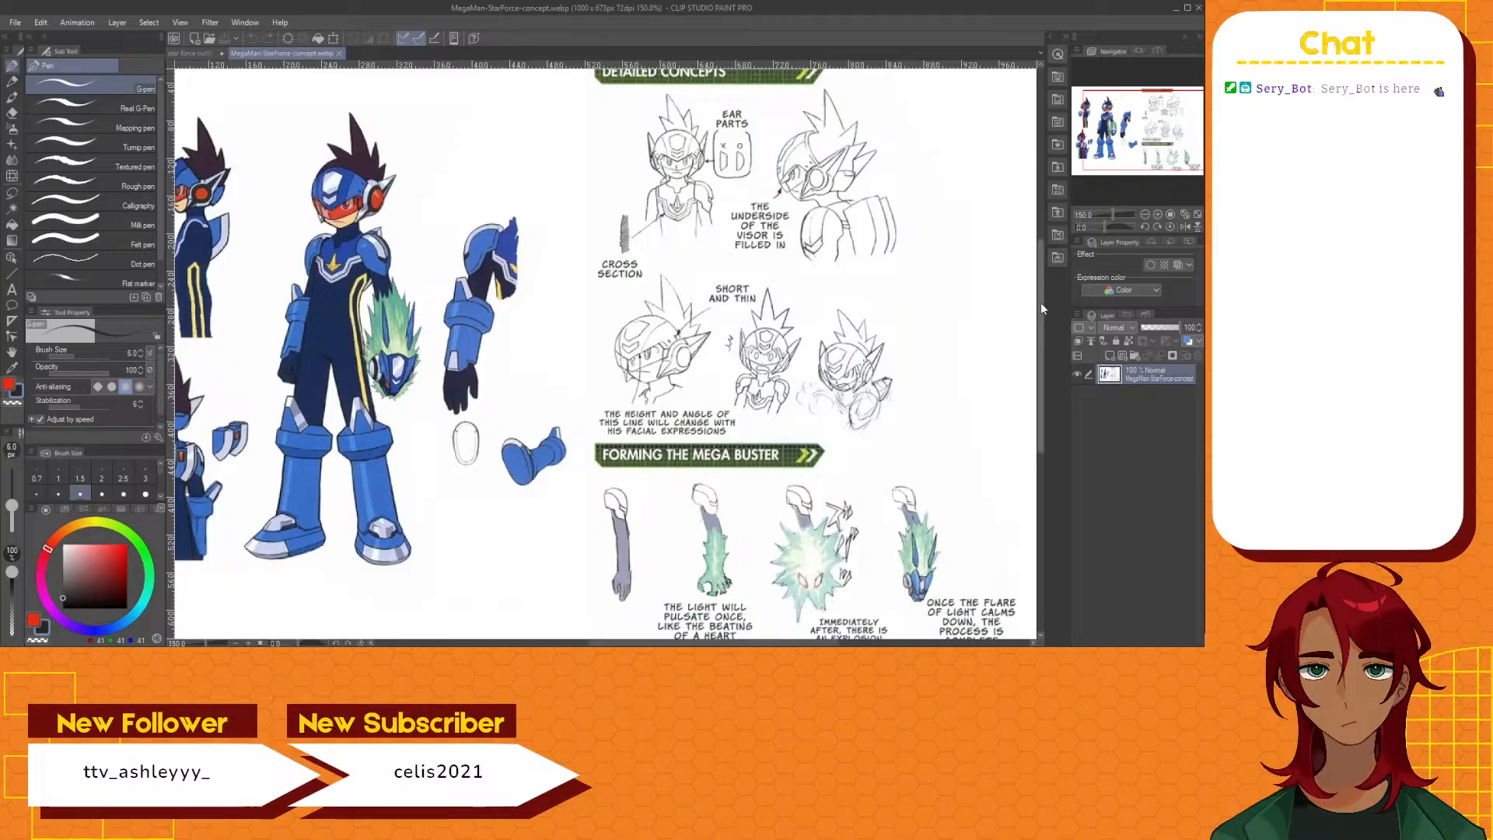
mouse_move(1042, 304)
mouse_down()
mouse_move(1040, 338)
mouse_move(1032, 299)
mouse_up()
drag(616, 643, 580, 640)
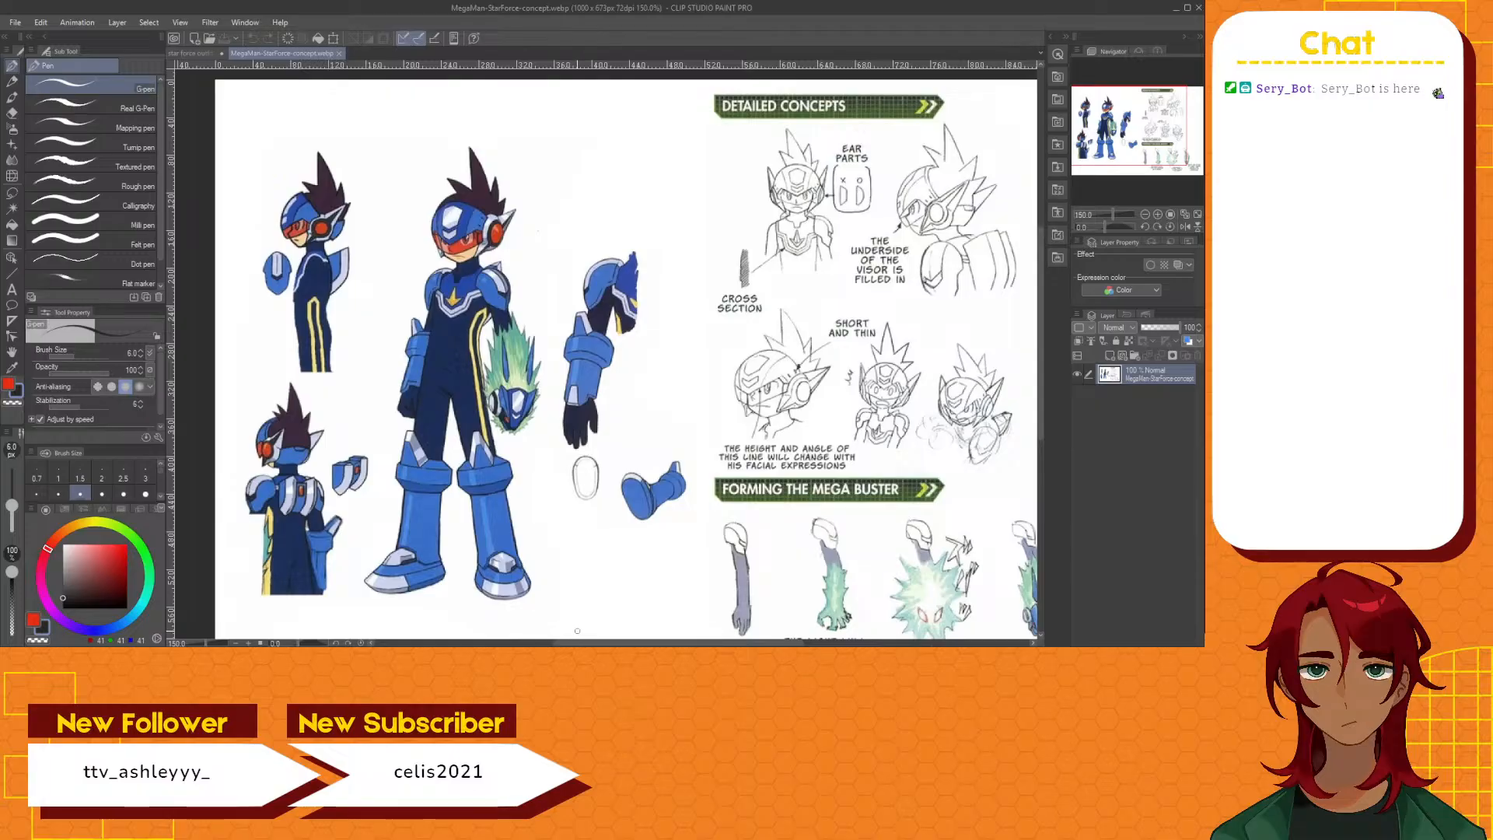
Return to the outfit drawing and undo the second curve beneath the back plate's lower edge
click(199, 55)
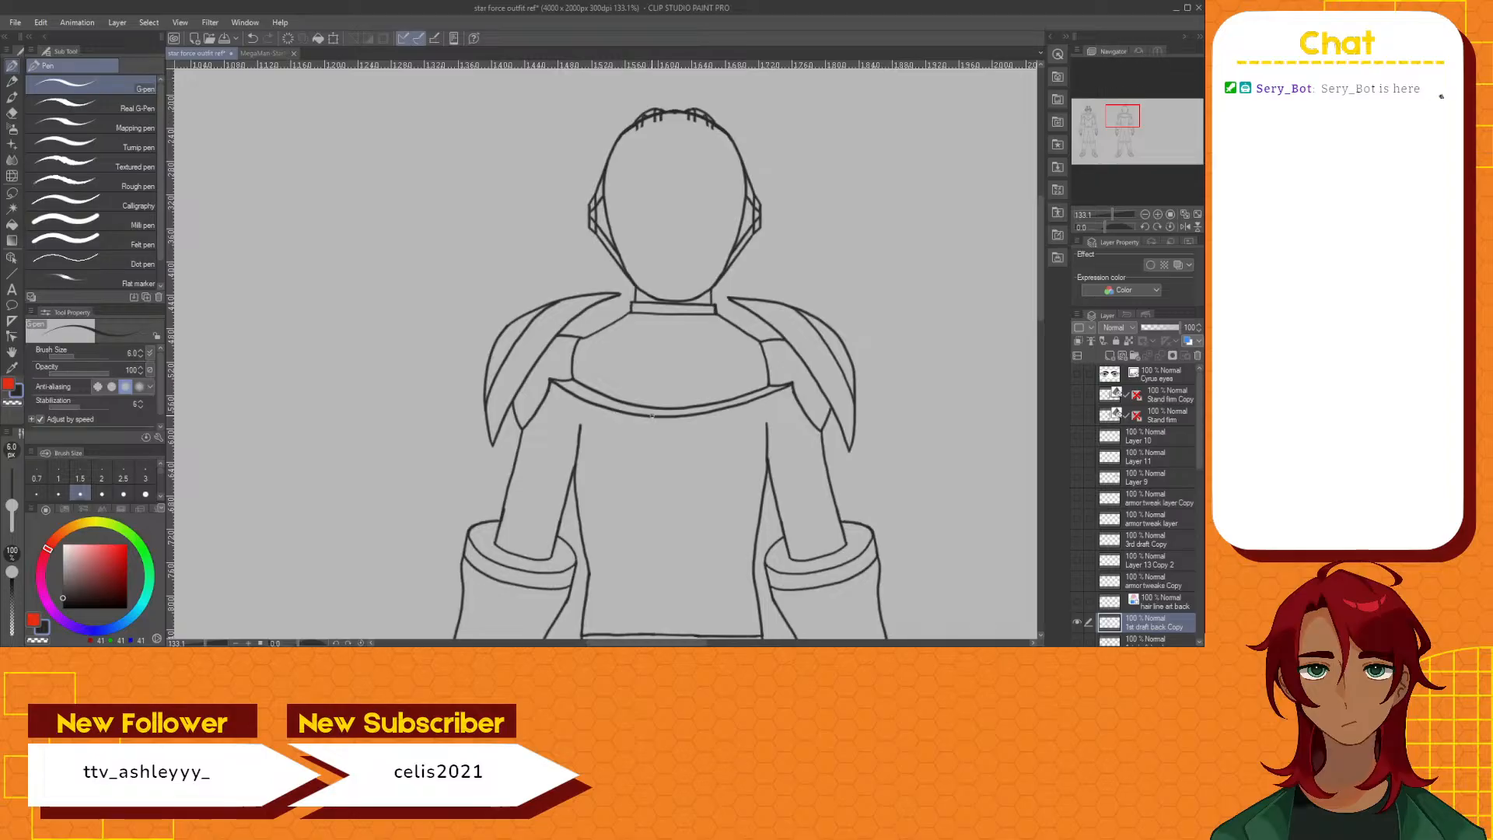
key(ctrl+z)
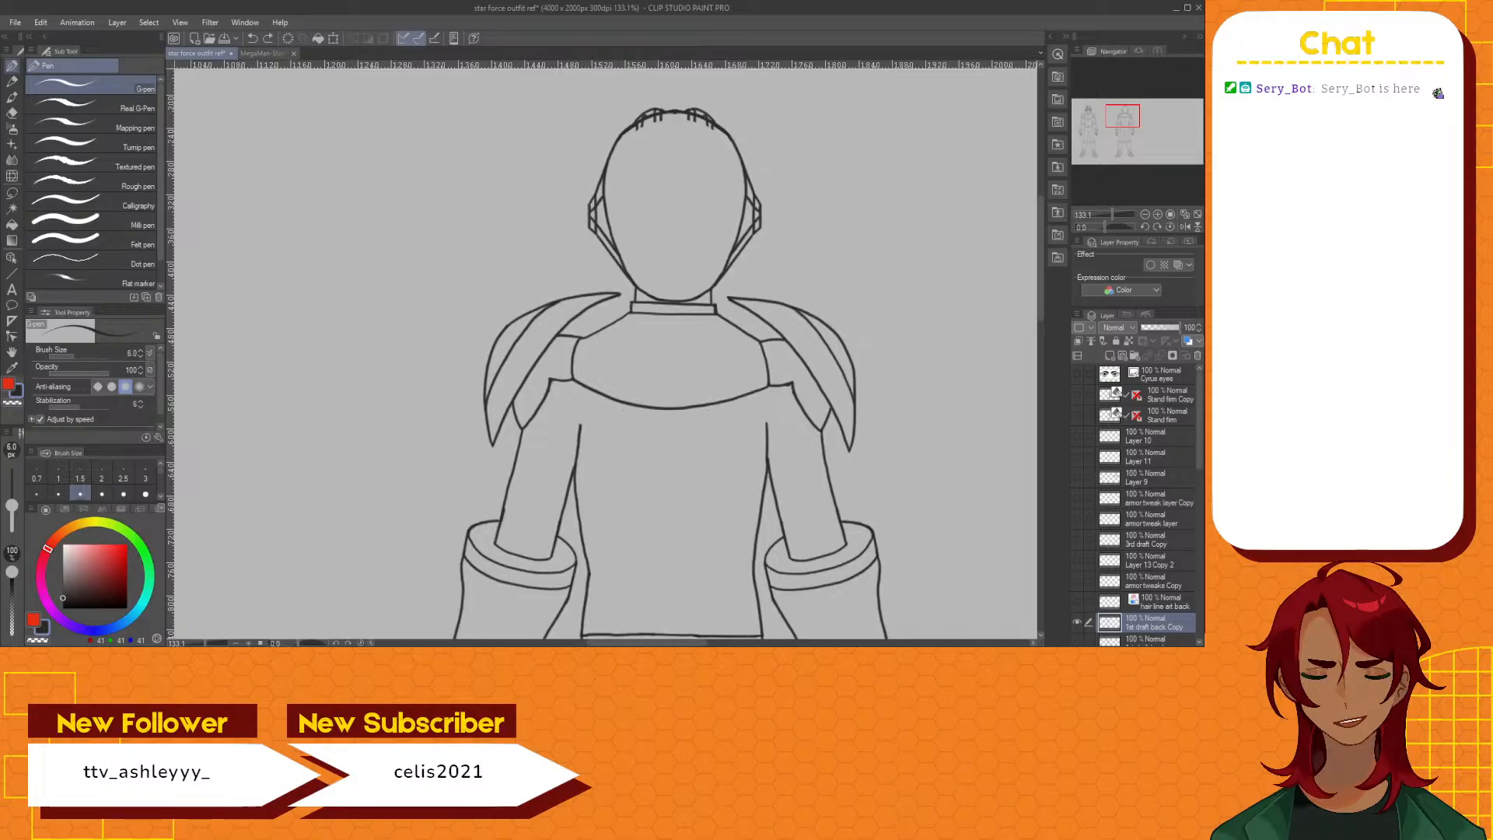
mouse_move(675, 204)
mouse_down()
mouse_move(703, 219)
mouse_move(763, 323)
mouse_move(769, 383)
mouse_move(752, 433)
mouse_up()
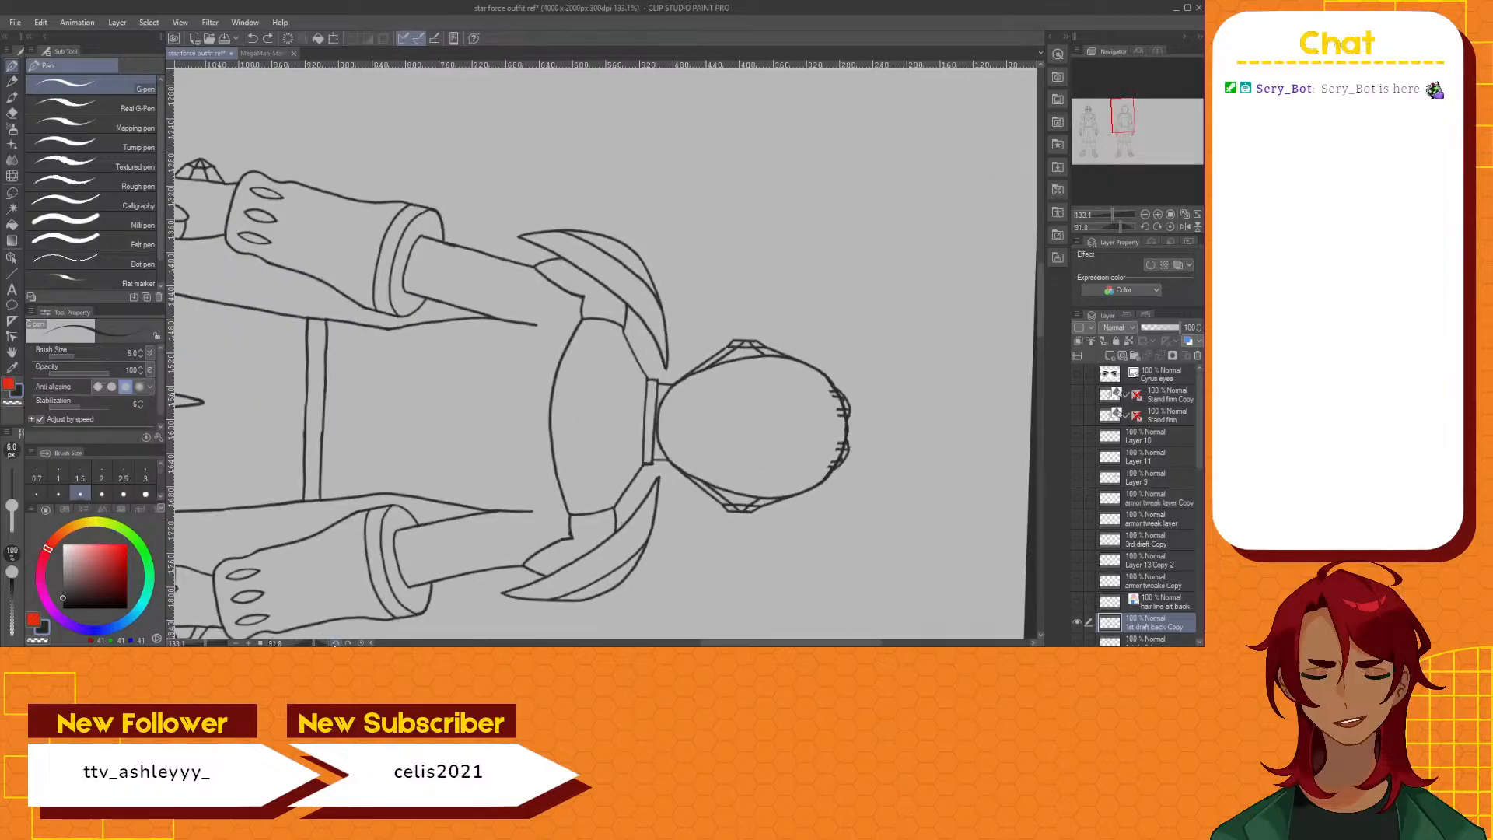
drag(342, 621, 350, 628)
scroll(616, 434, up, 2)
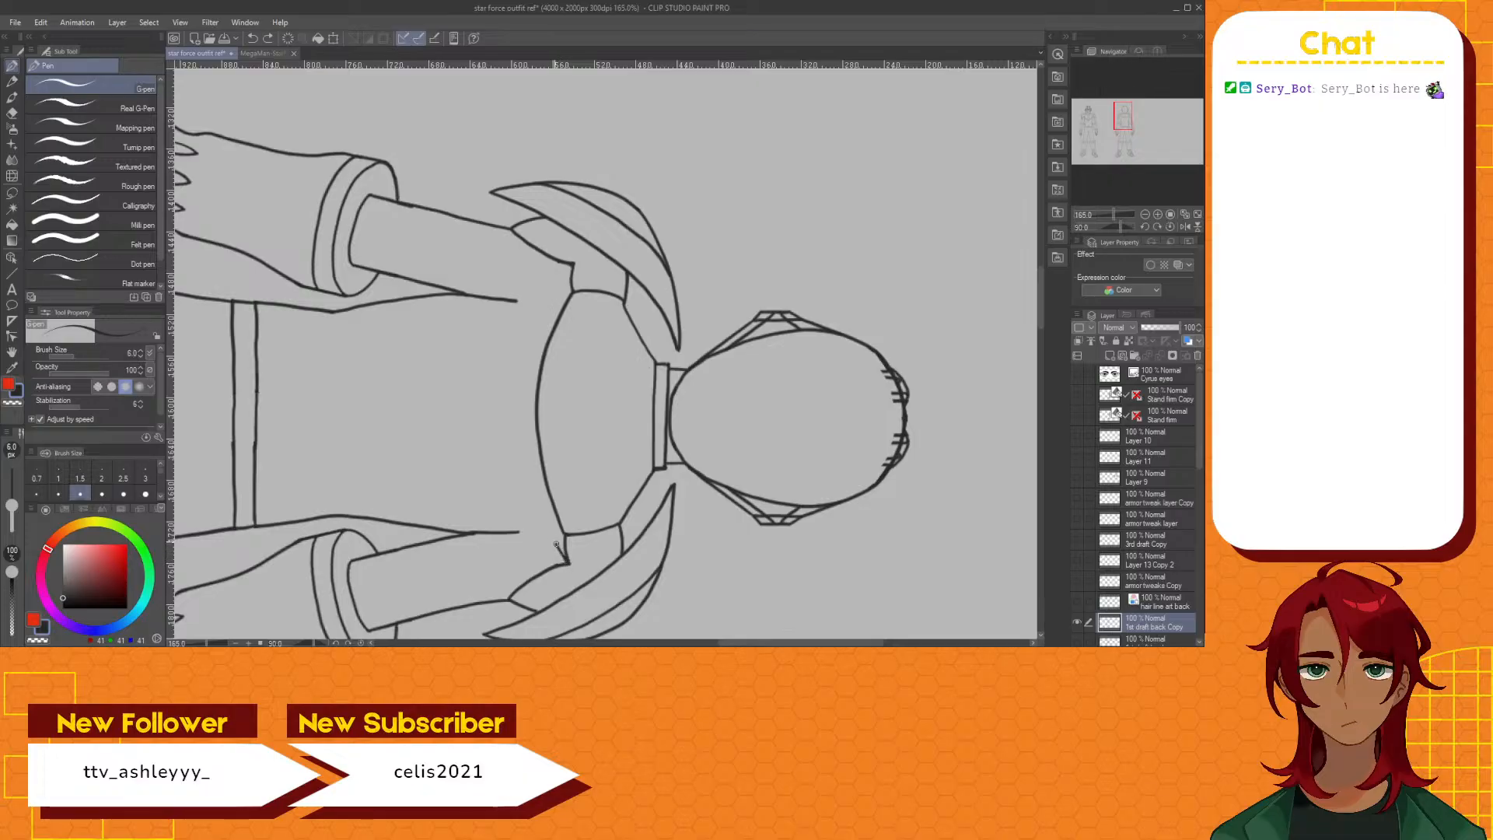
mouse_move(556, 545)
mouse_down()
mouse_move(531, 468)
mouse_move(534, 342)
mouse_up()
key(ctrl+z)
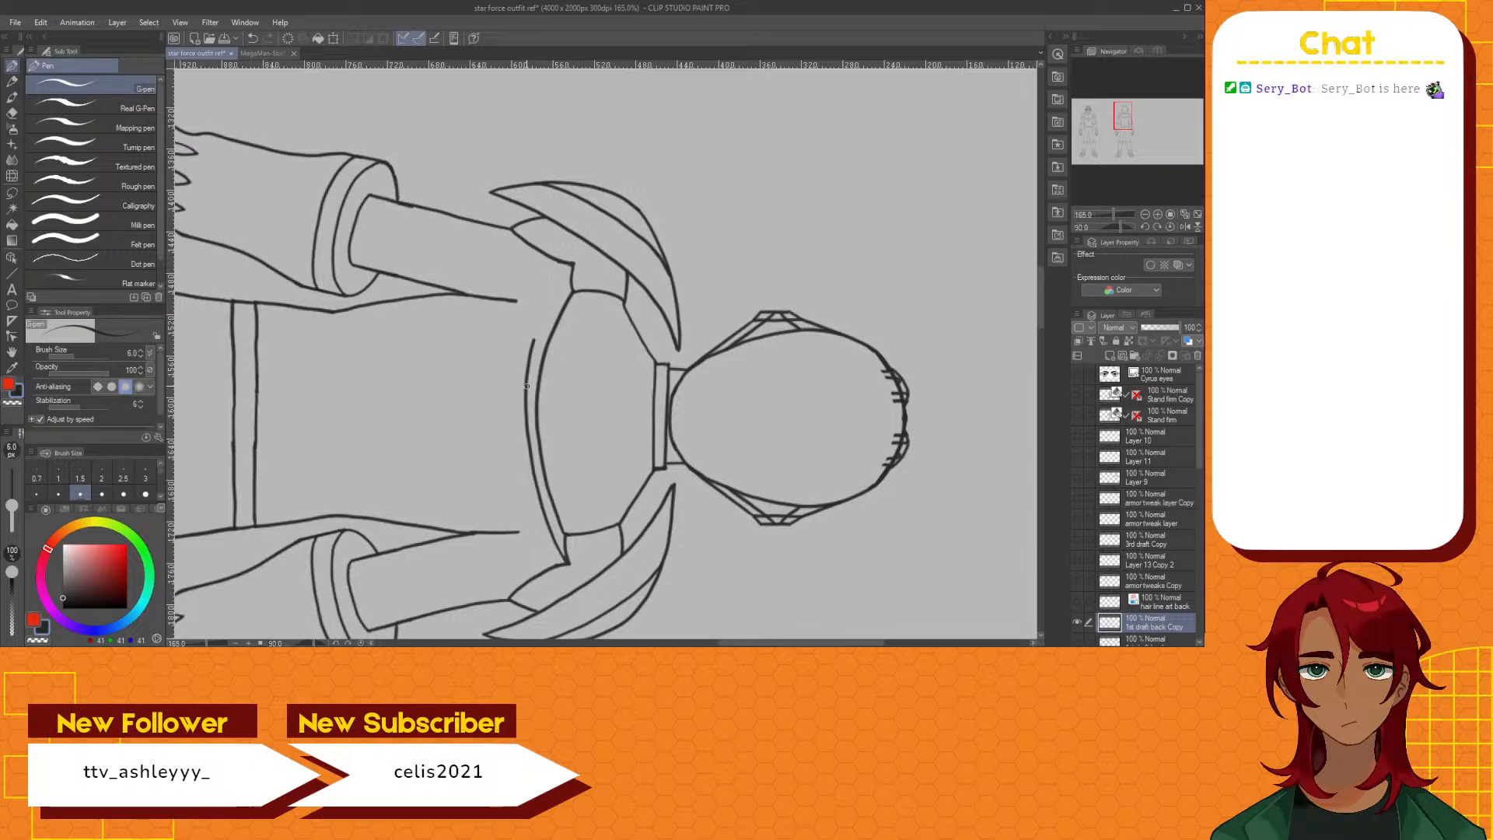
drag(526, 389, 572, 266)
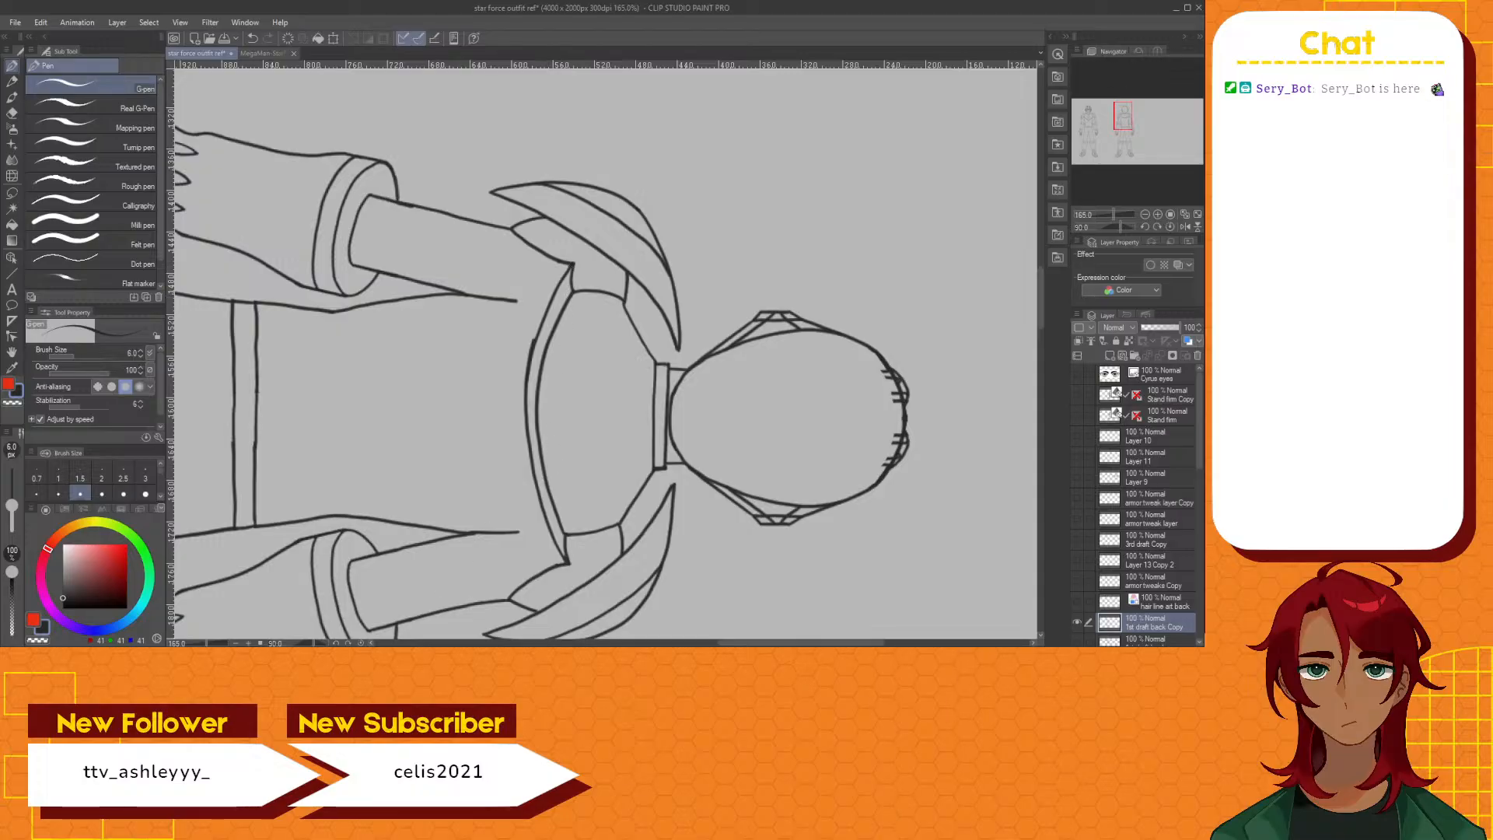
click(359, 643)
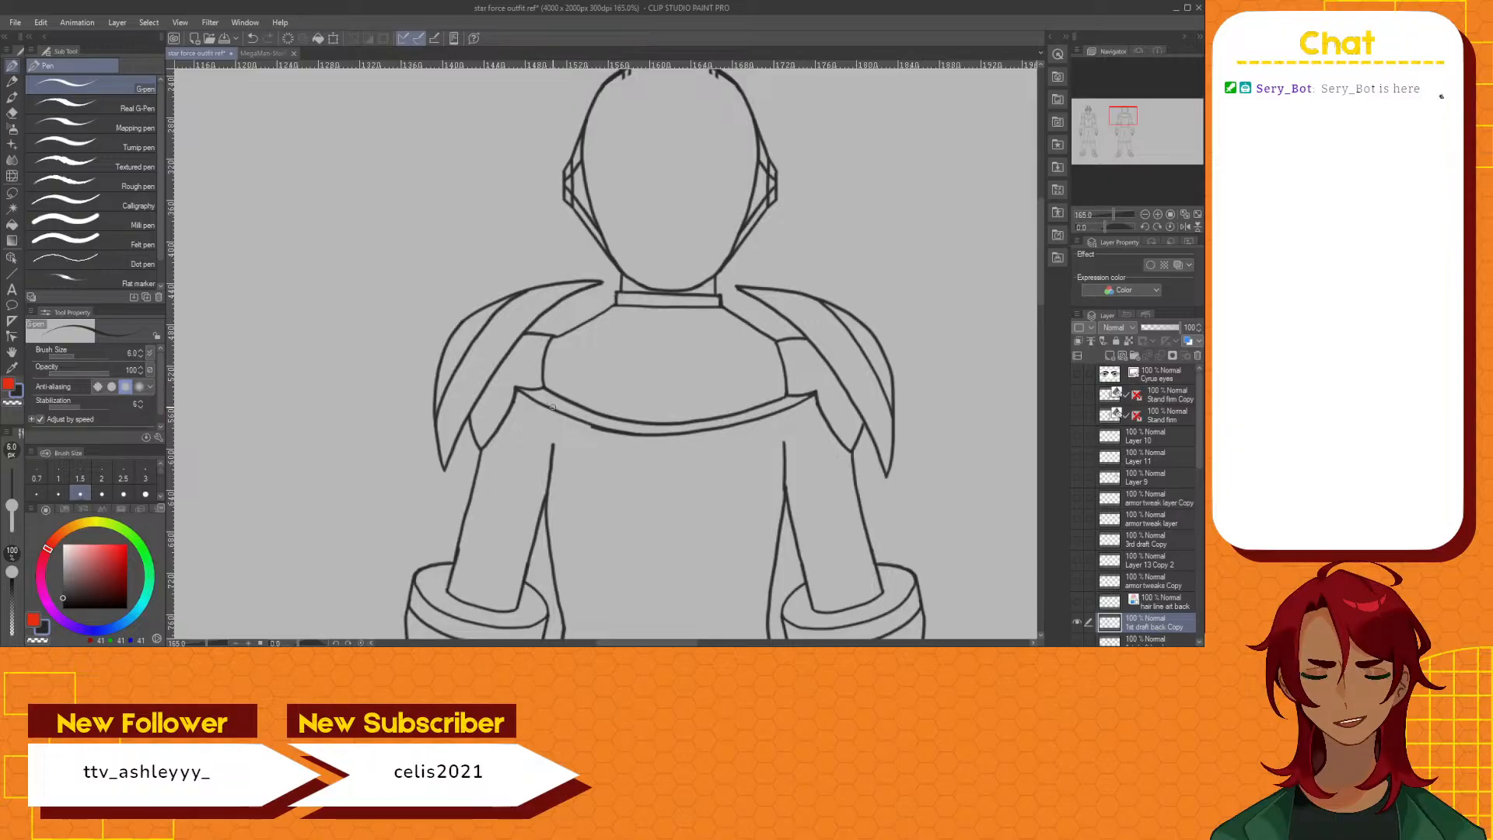
key(ctrl+z)
key(ctrl+z)
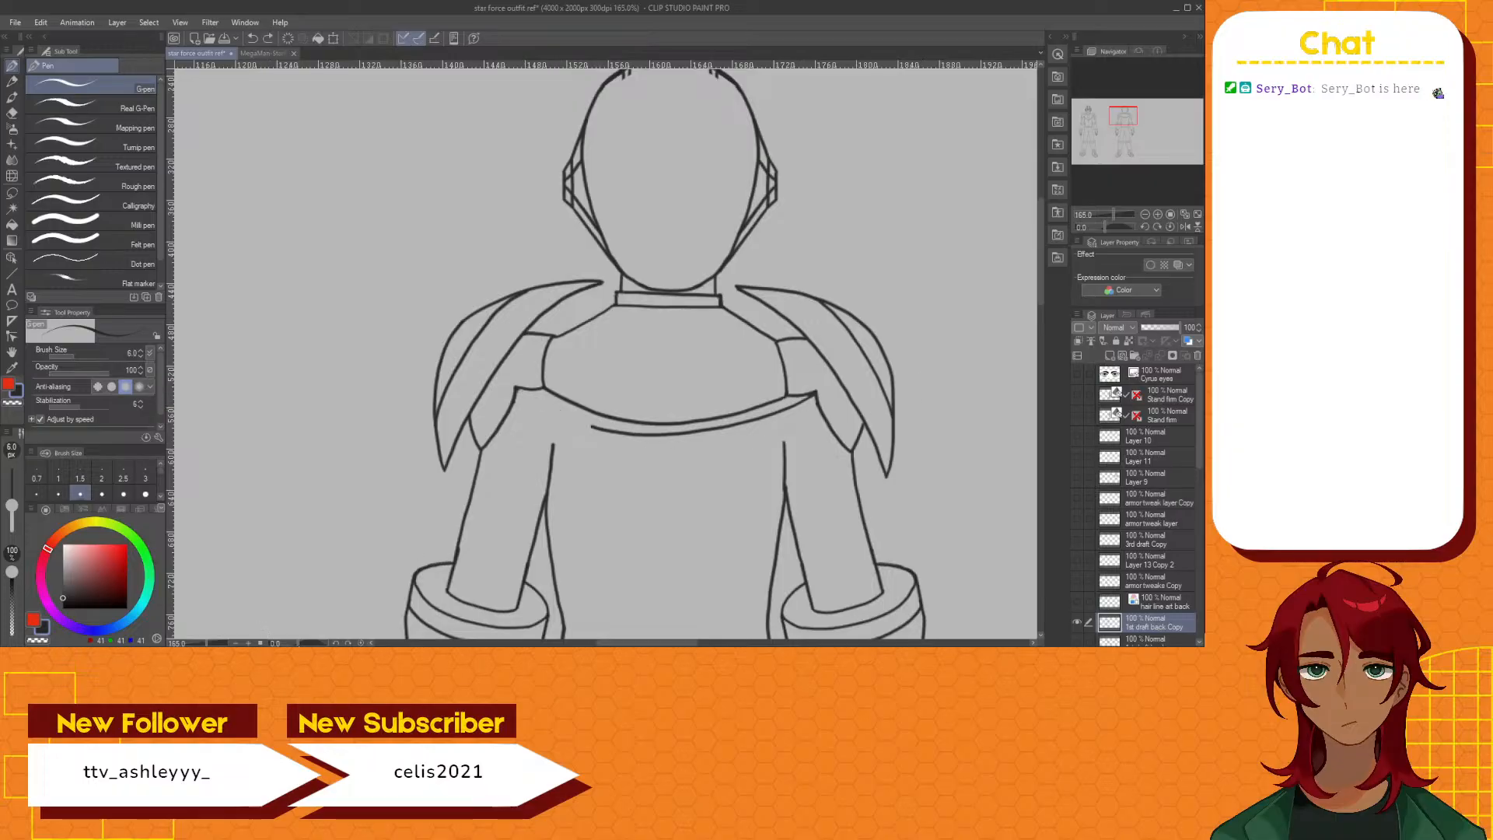
With the canvas sideways, draw one smooth curve between the armpit corners below the back plate, then check it upright
drag(299, 643, 332, 644)
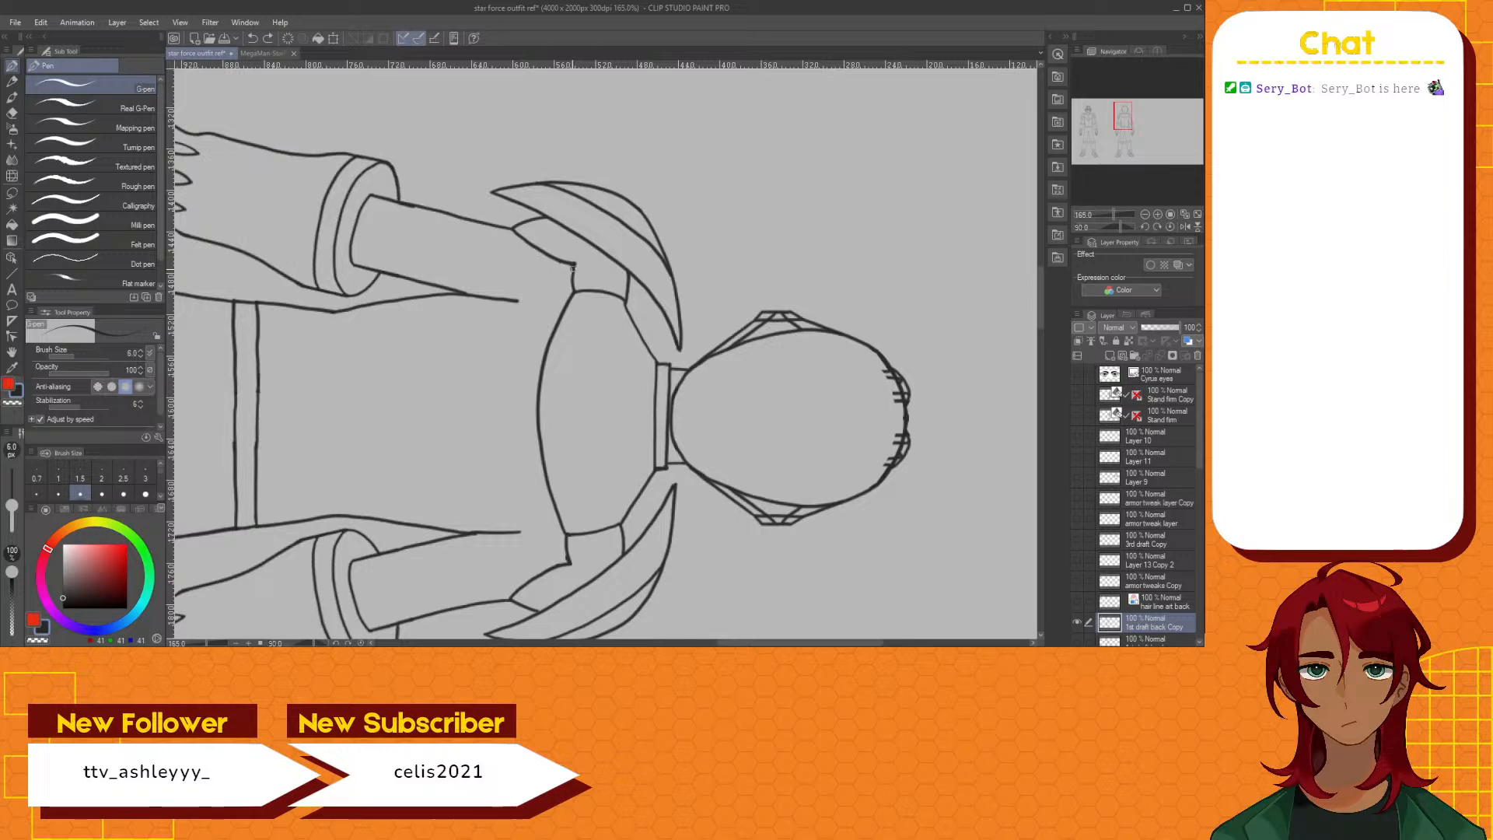
mouse_move(572, 268)
mouse_down()
mouse_move(527, 405)
mouse_move(569, 565)
mouse_up()
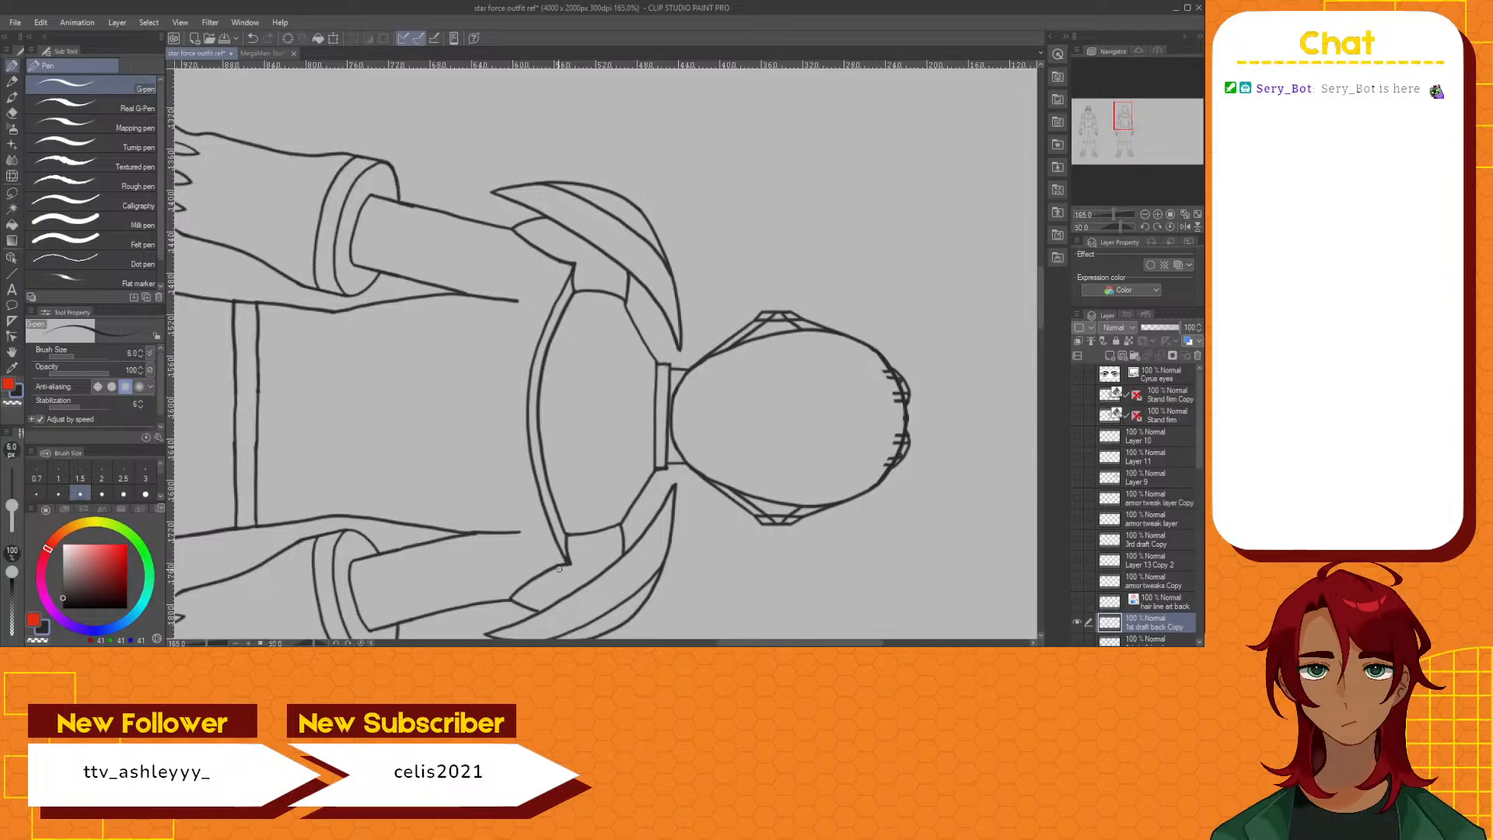
click(360, 643)
scroll(642, 401, down, 6)
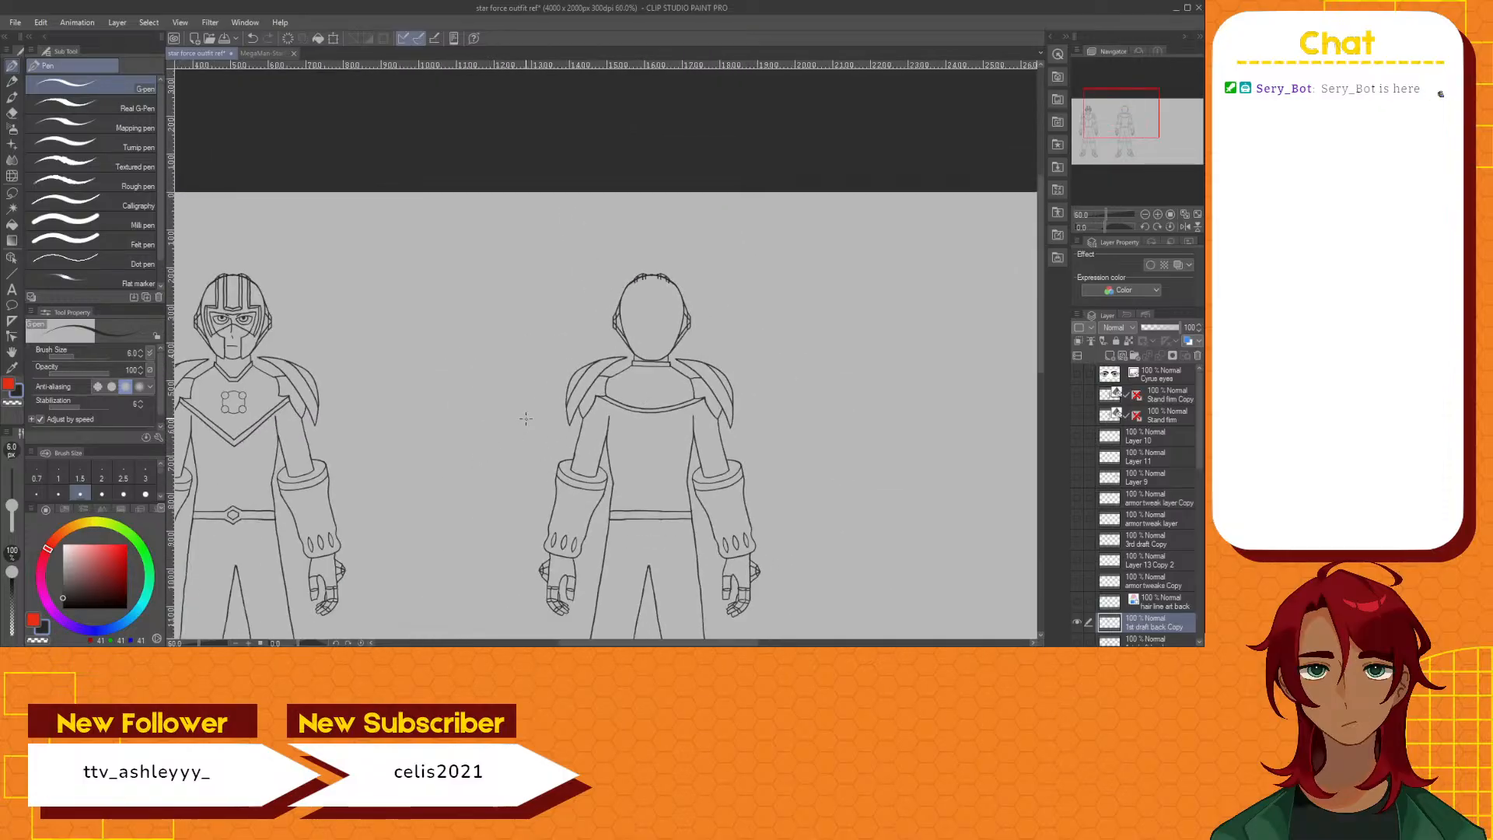
scroll(652, 408, up, 2)
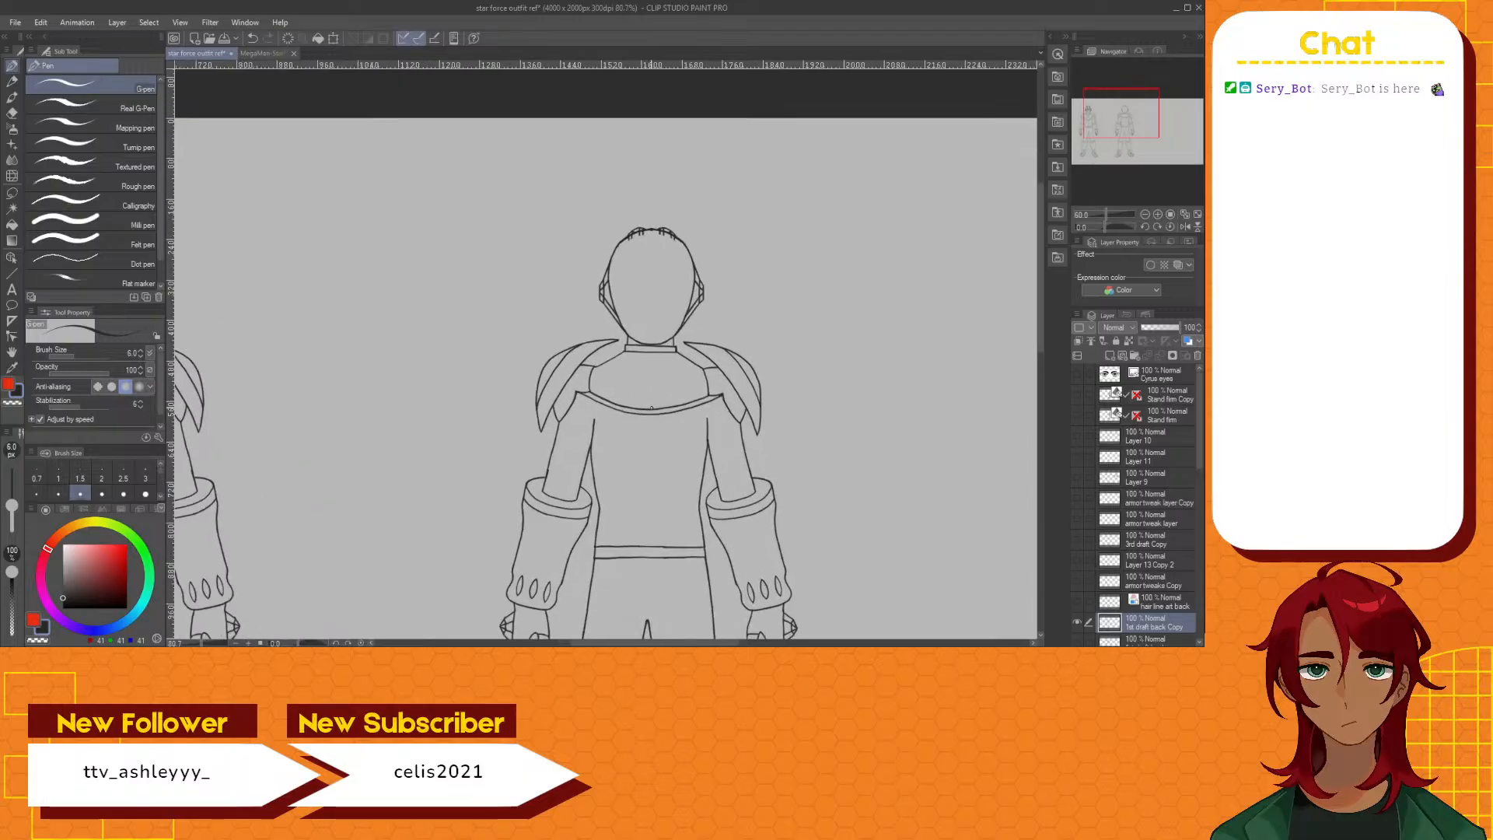
scroll(651, 408, up, 2)
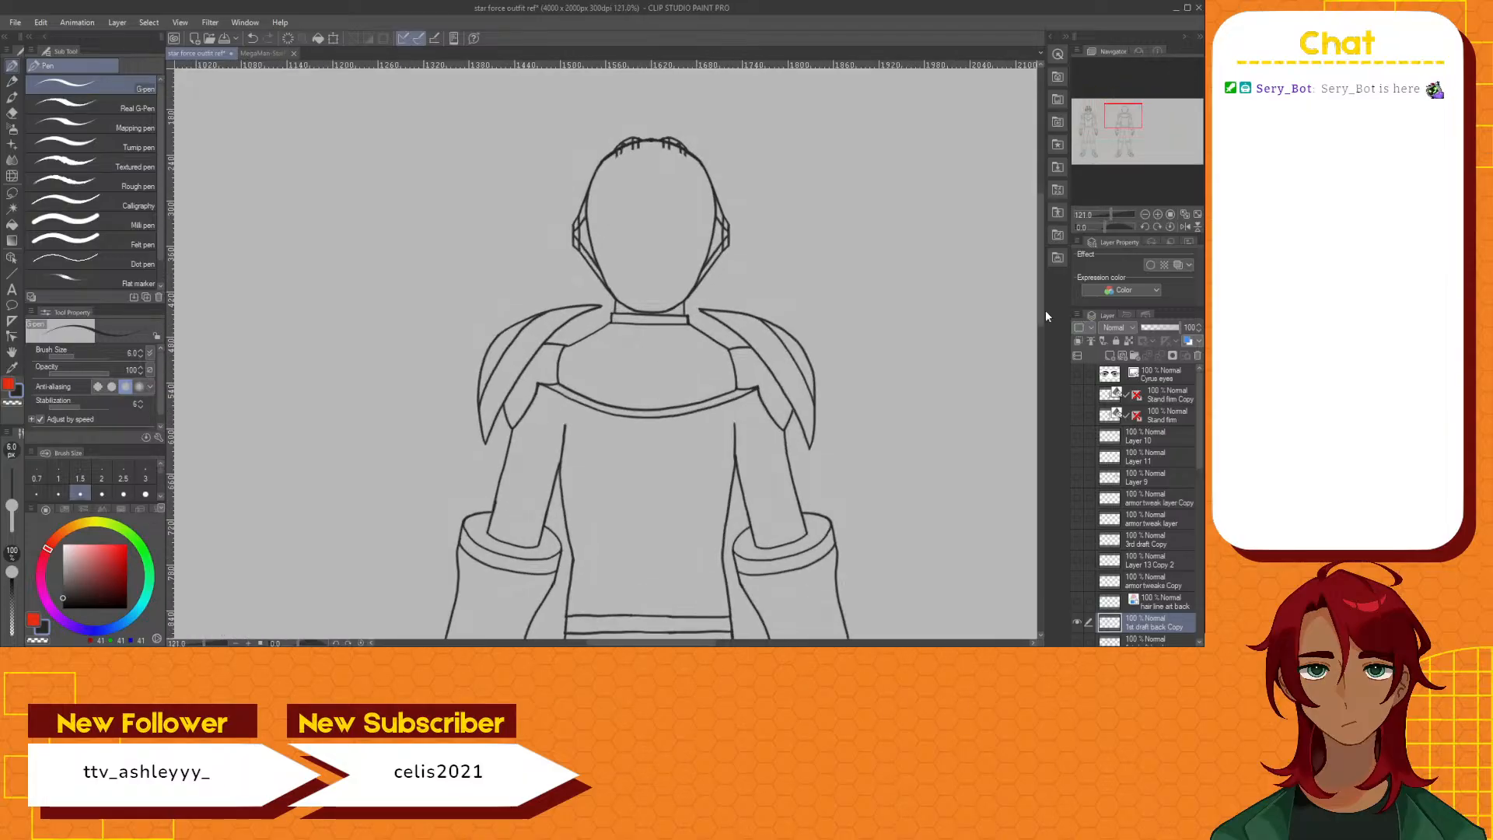
Draw a curved rim across the forearm on the back figure's left cuff, closing the cuff opening into a full ellipse
drag(1041, 309, 1042, 319)
drag(1039, 343, 1039, 372)
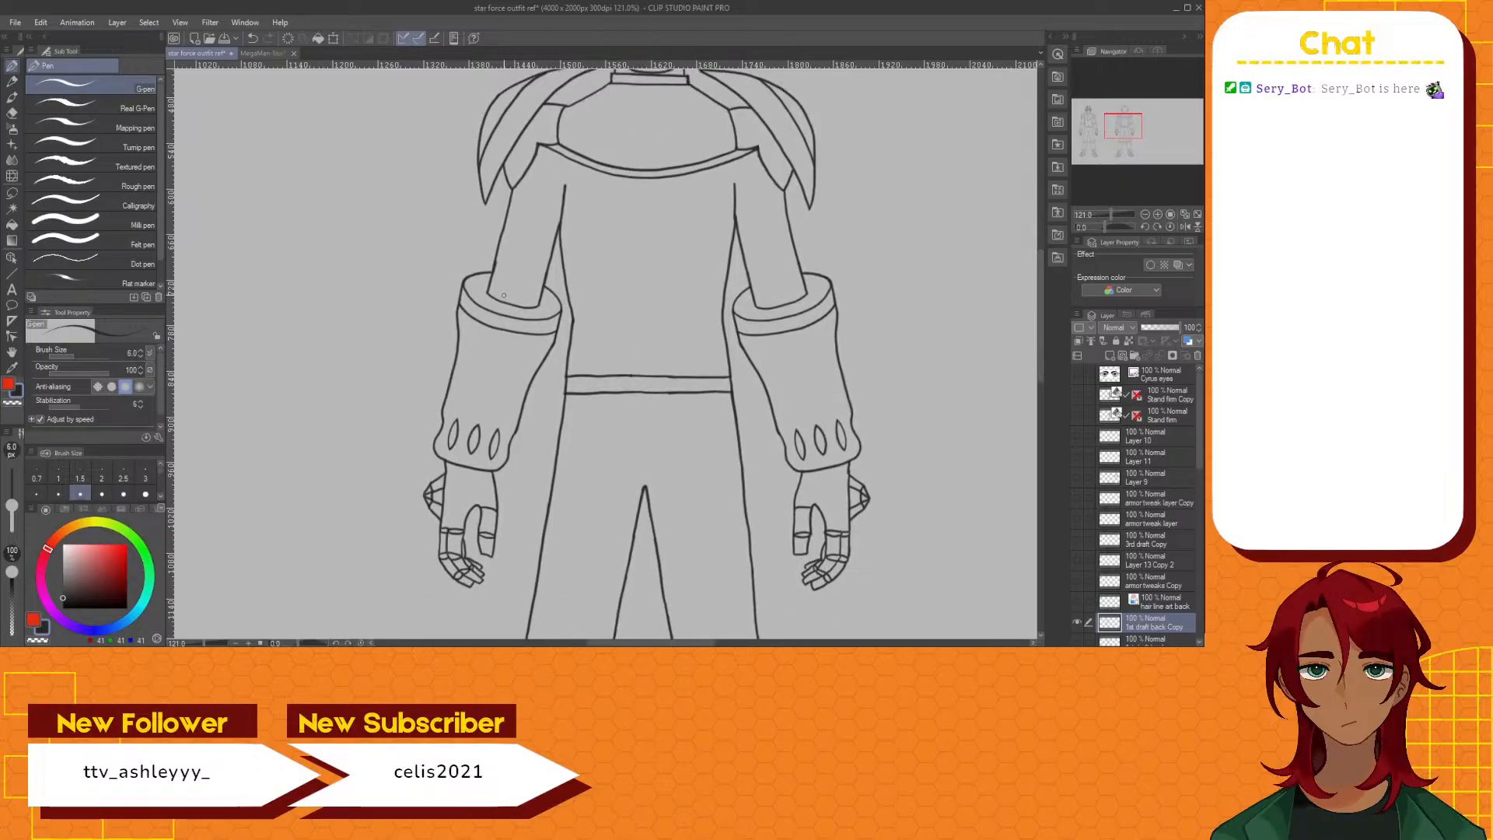
scroll(503, 295, up, 3)
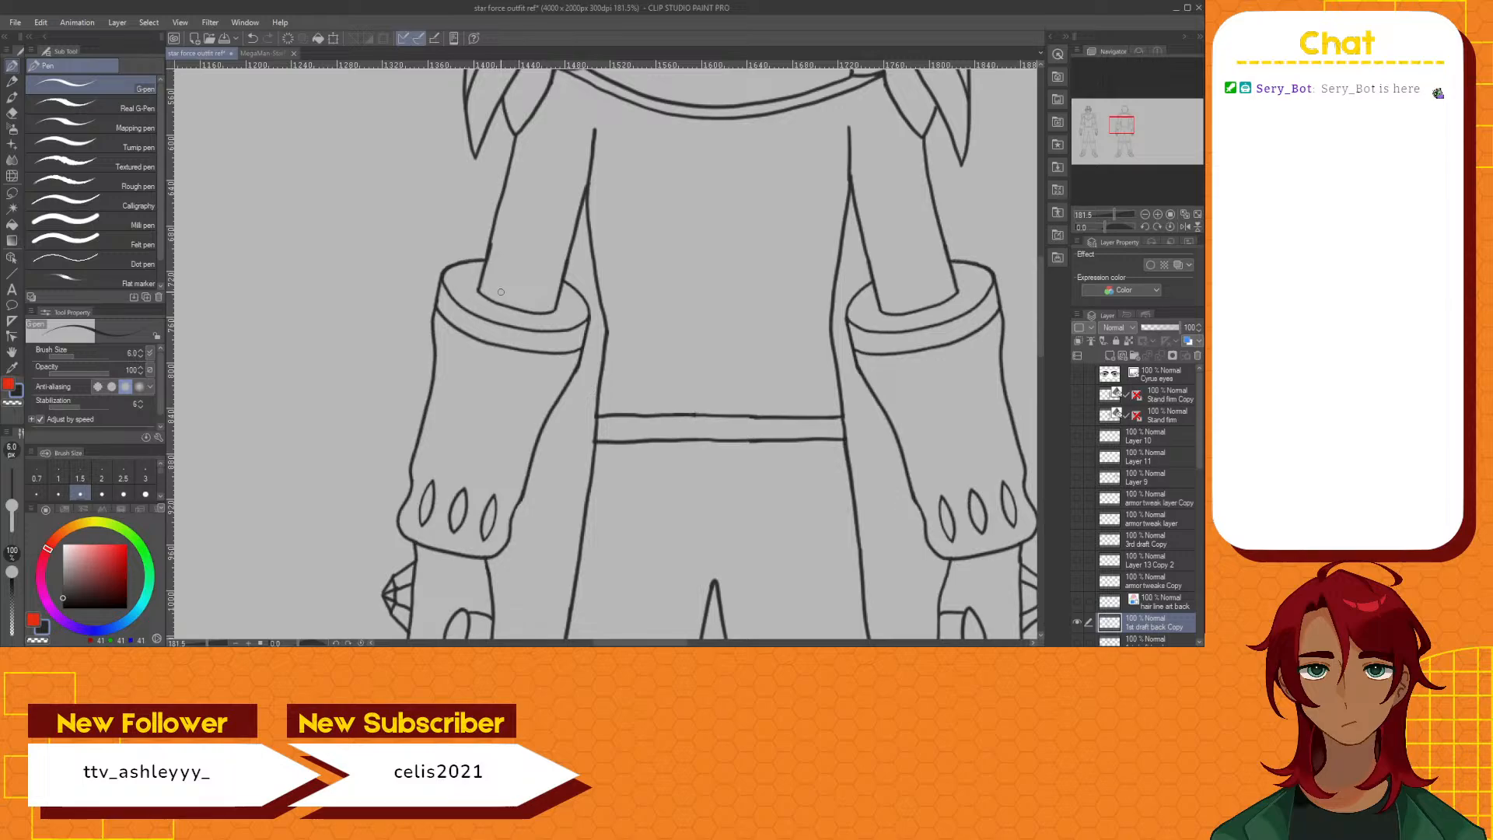
scroll(503, 292, down, 6)
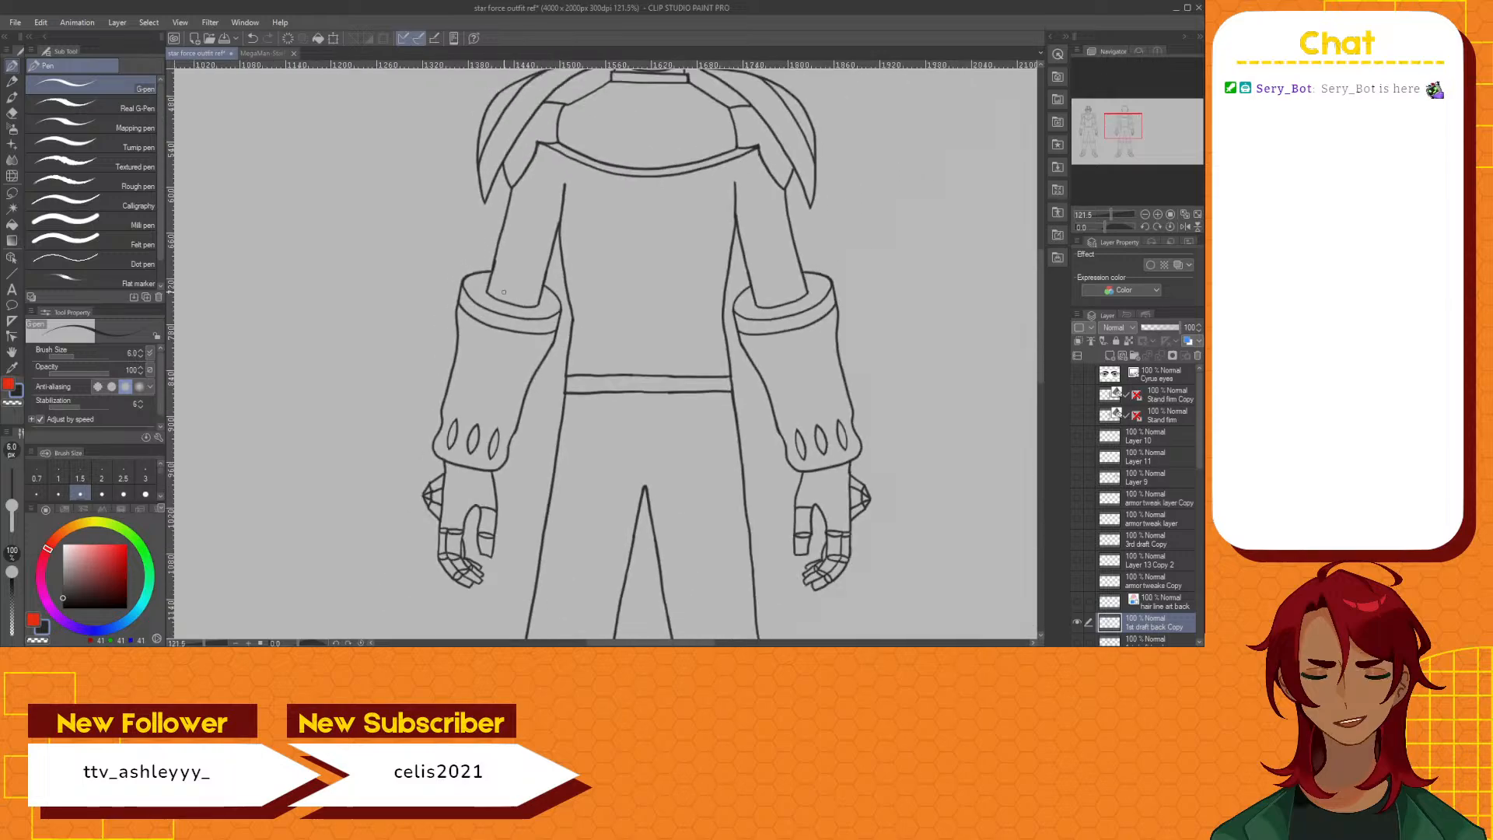
scroll(505, 291, up, 1)
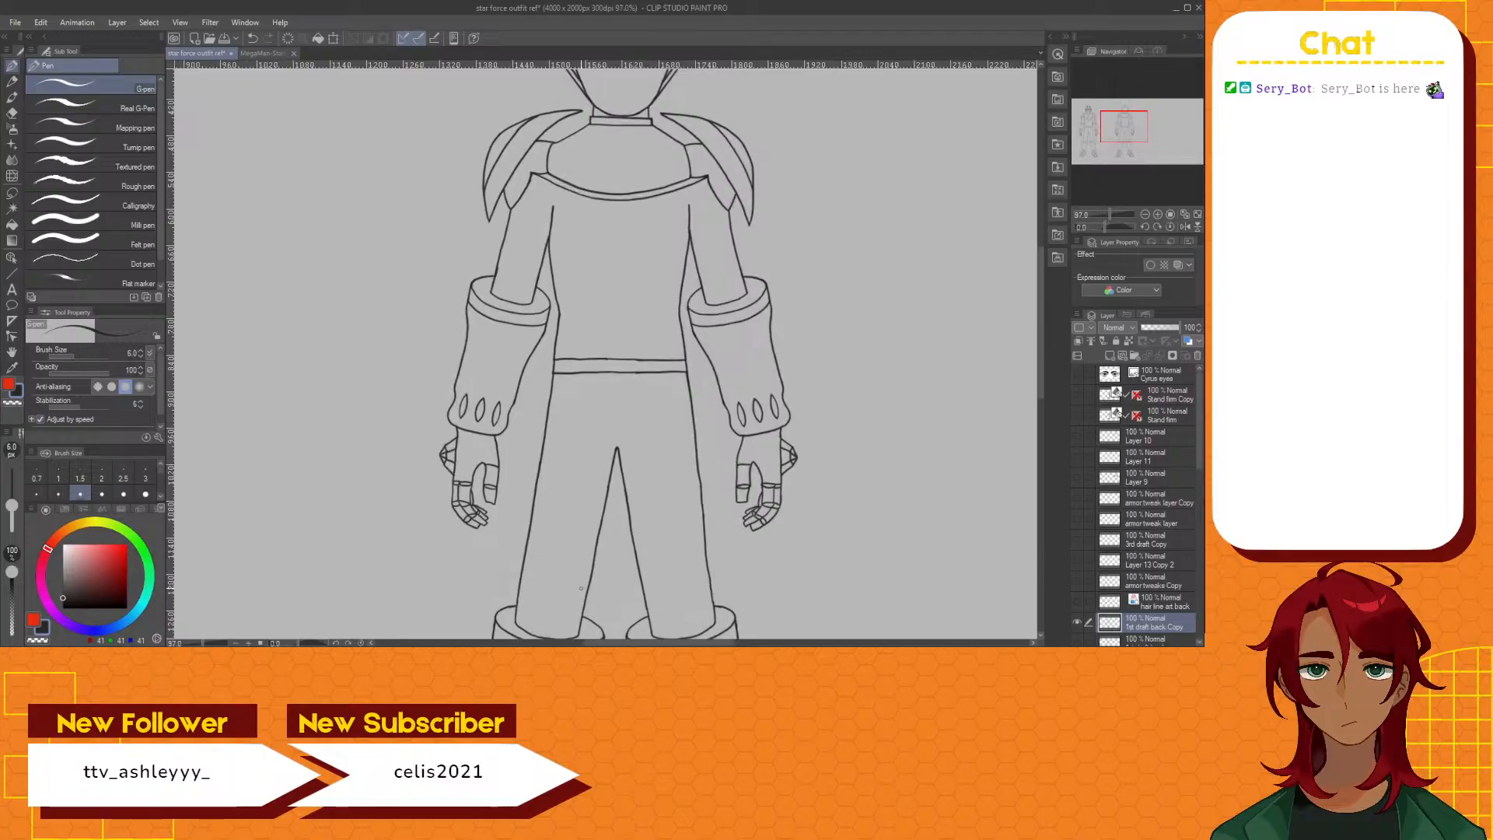
drag(663, 644, 606, 642)
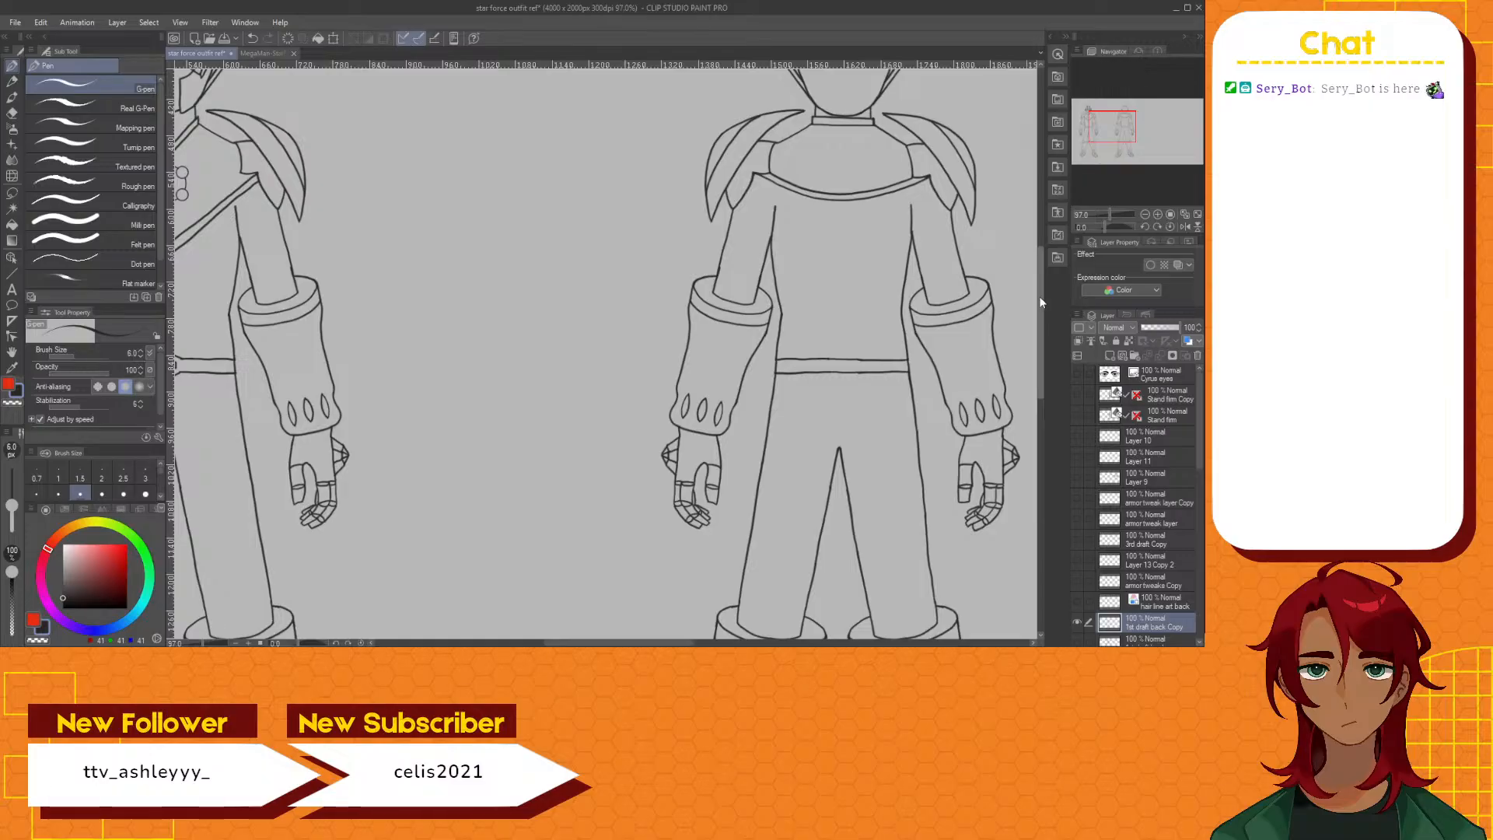
scroll(754, 317, up, 2)
scroll(754, 317, up, 1)
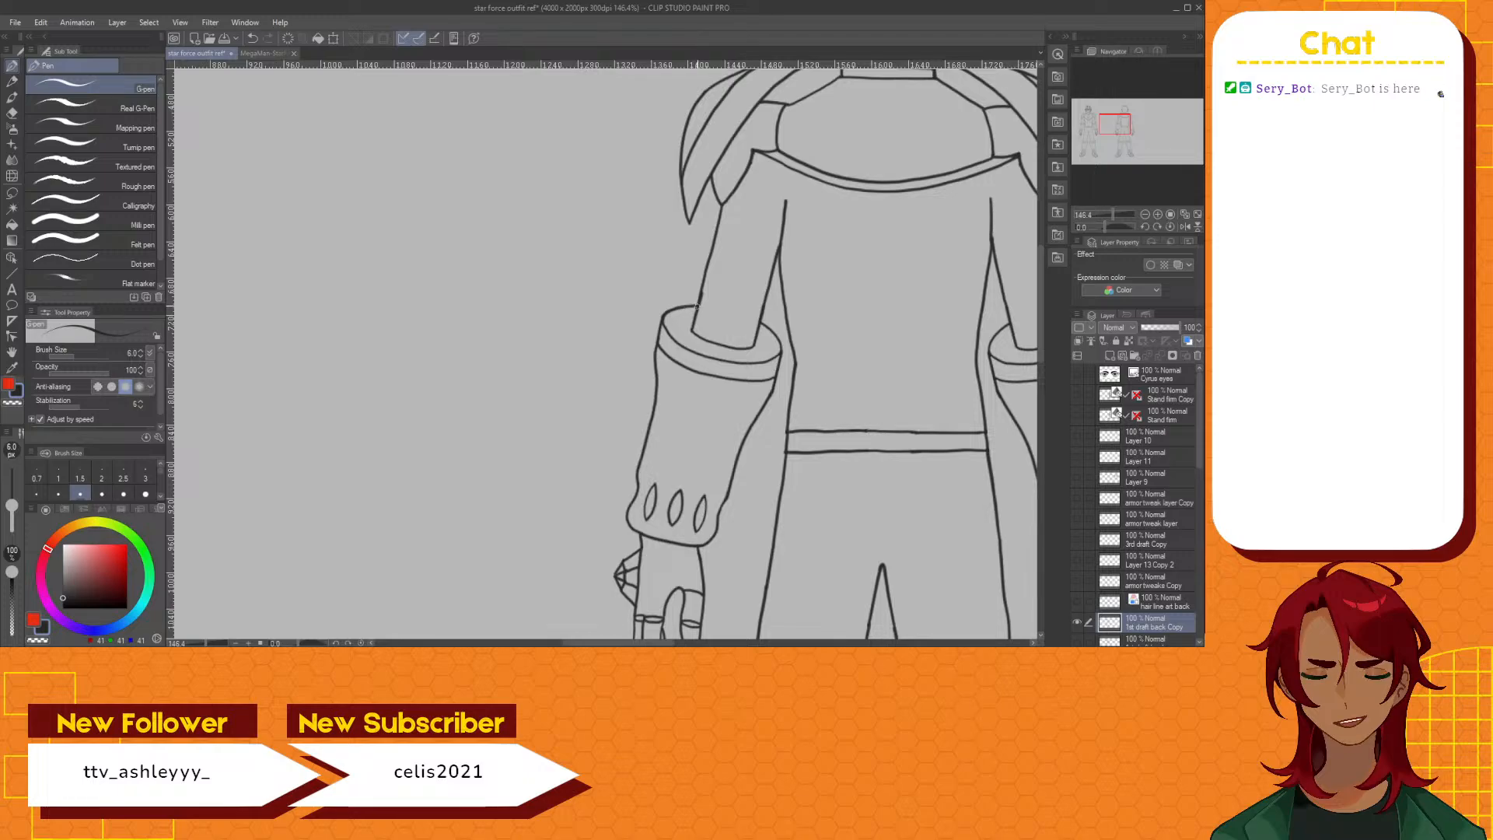
drag(699, 305, 762, 322)
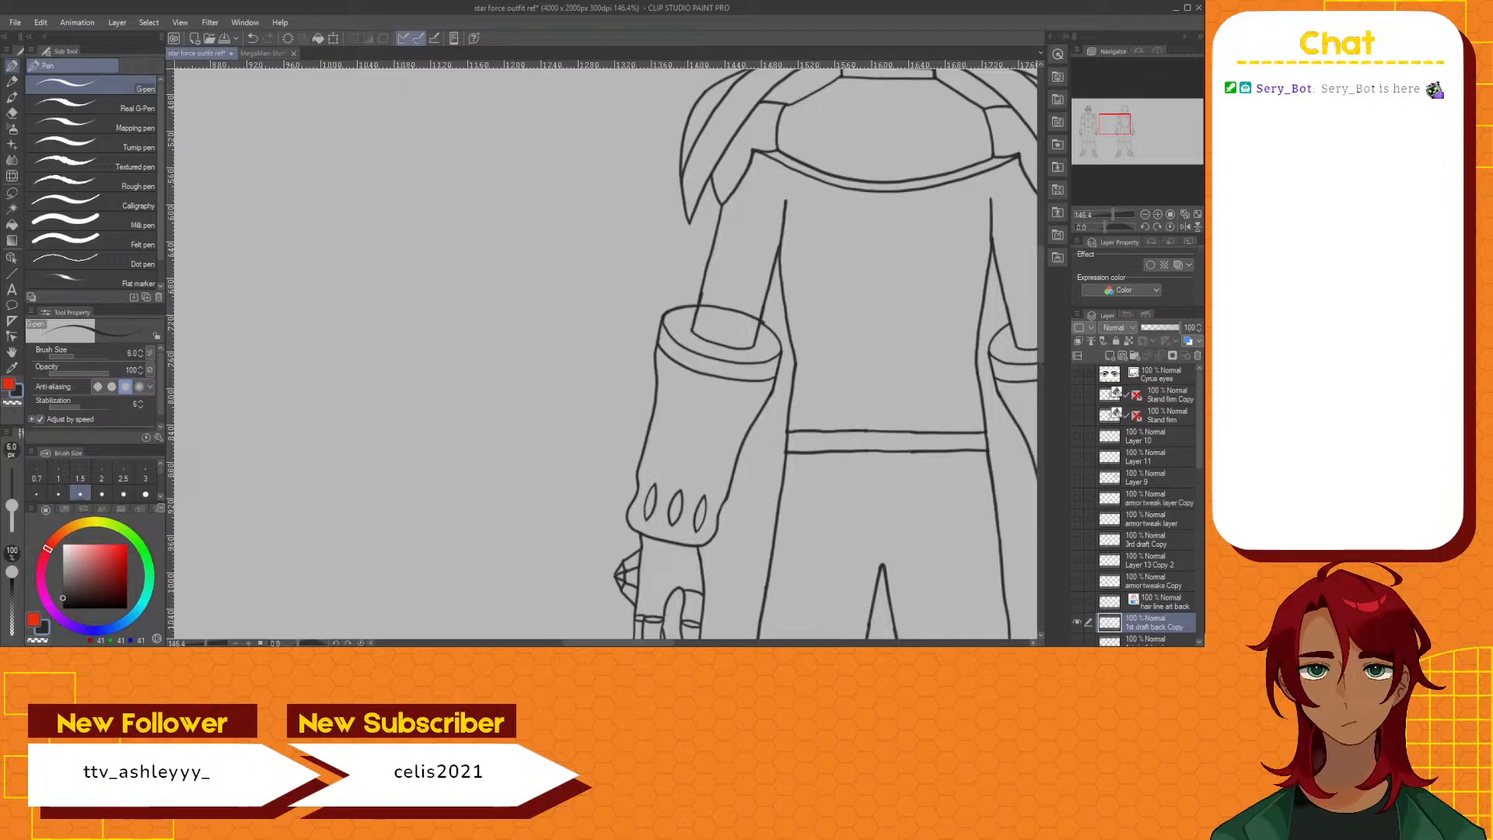
Check the front figure's cuffs and forearms as a reference for the back view
drag(644, 644, 593, 645)
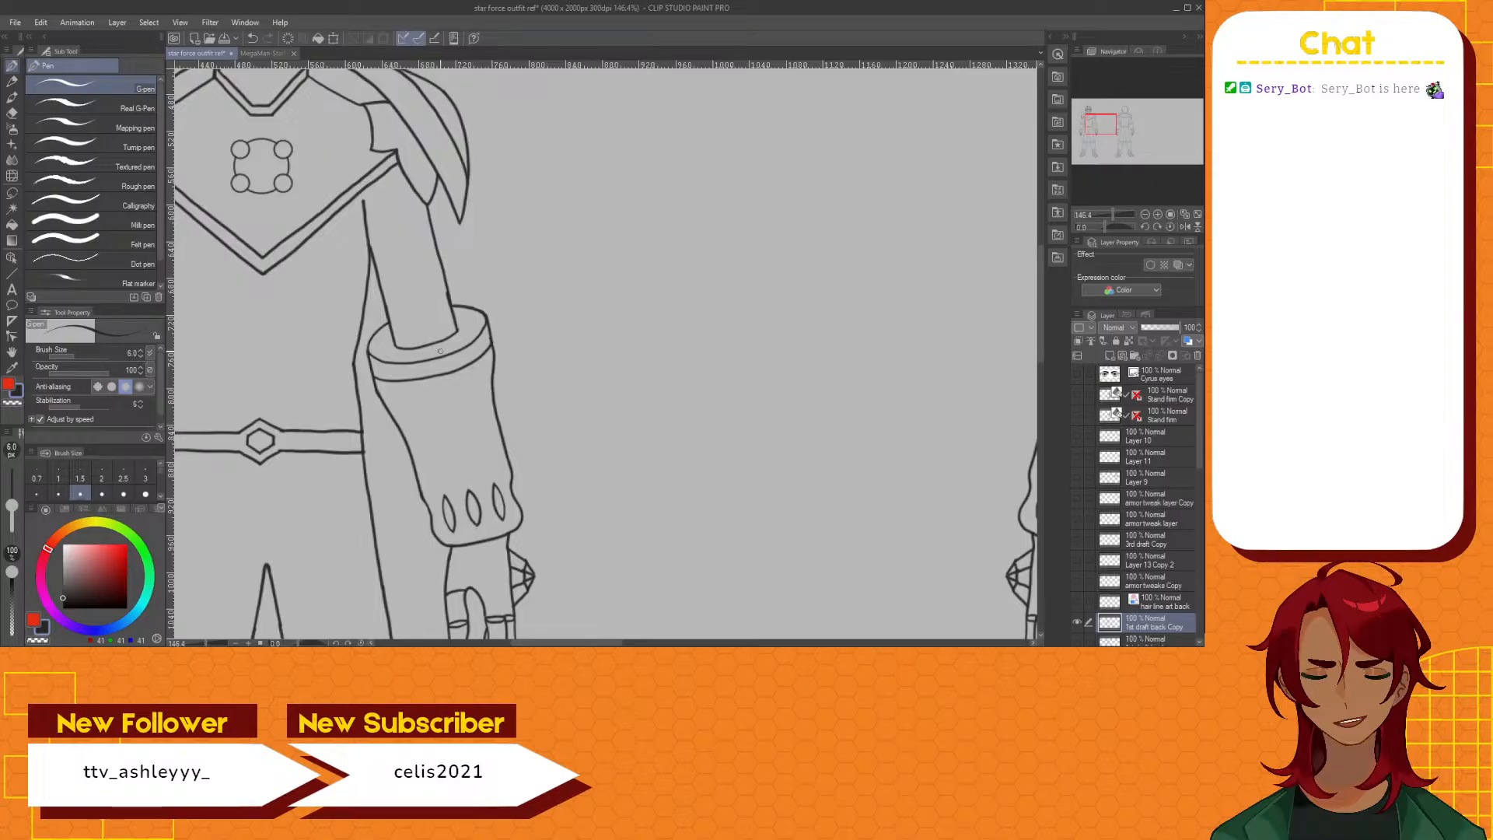
mouse_move(1040, 292)
mouse_down()
mouse_move(1041, 312)
mouse_move(1037, 297)
mouse_up()
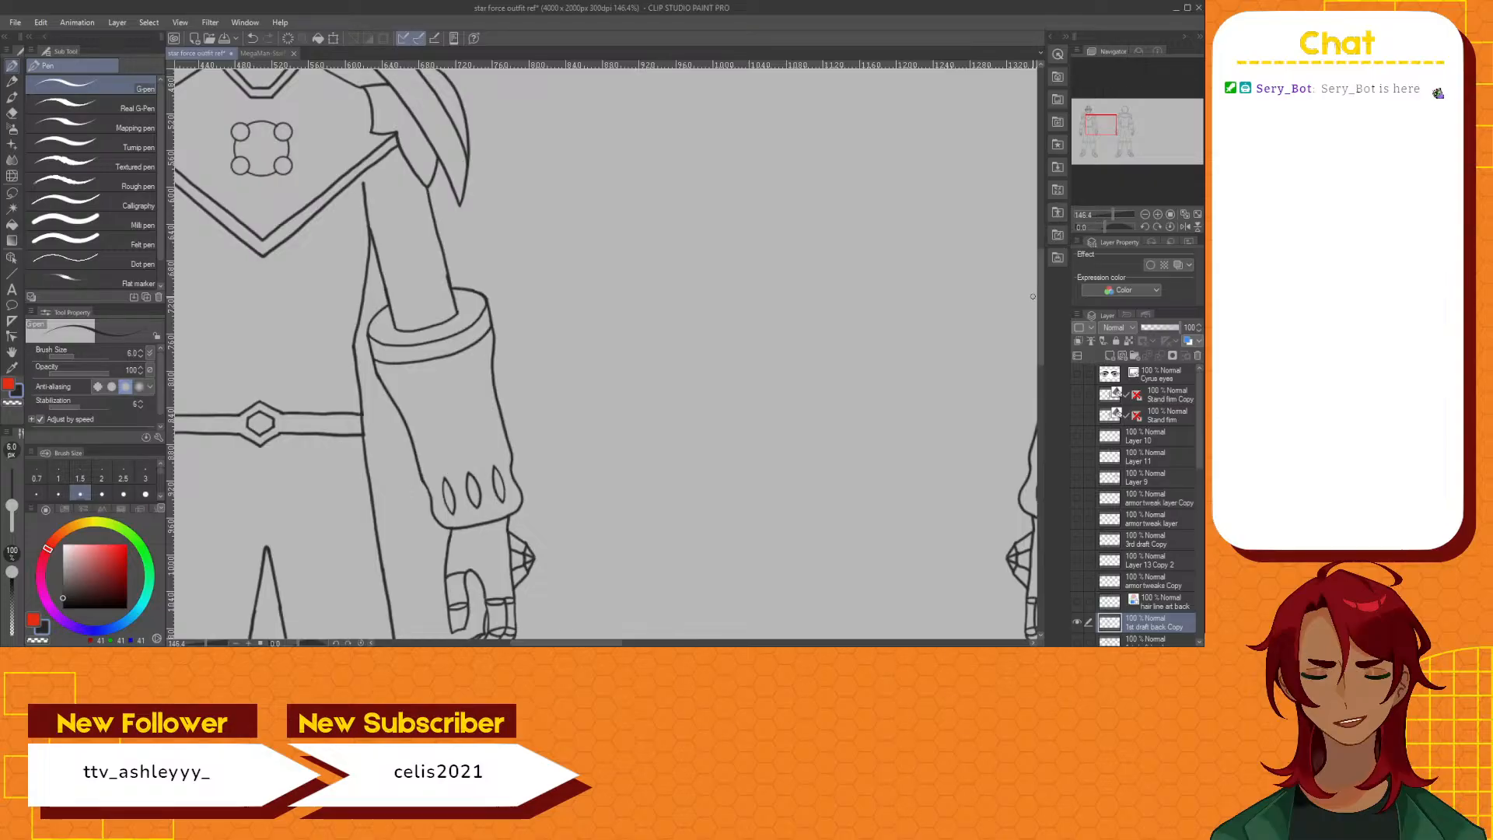
scroll(1033, 298, down, 2)
scroll(1028, 297, down, 1)
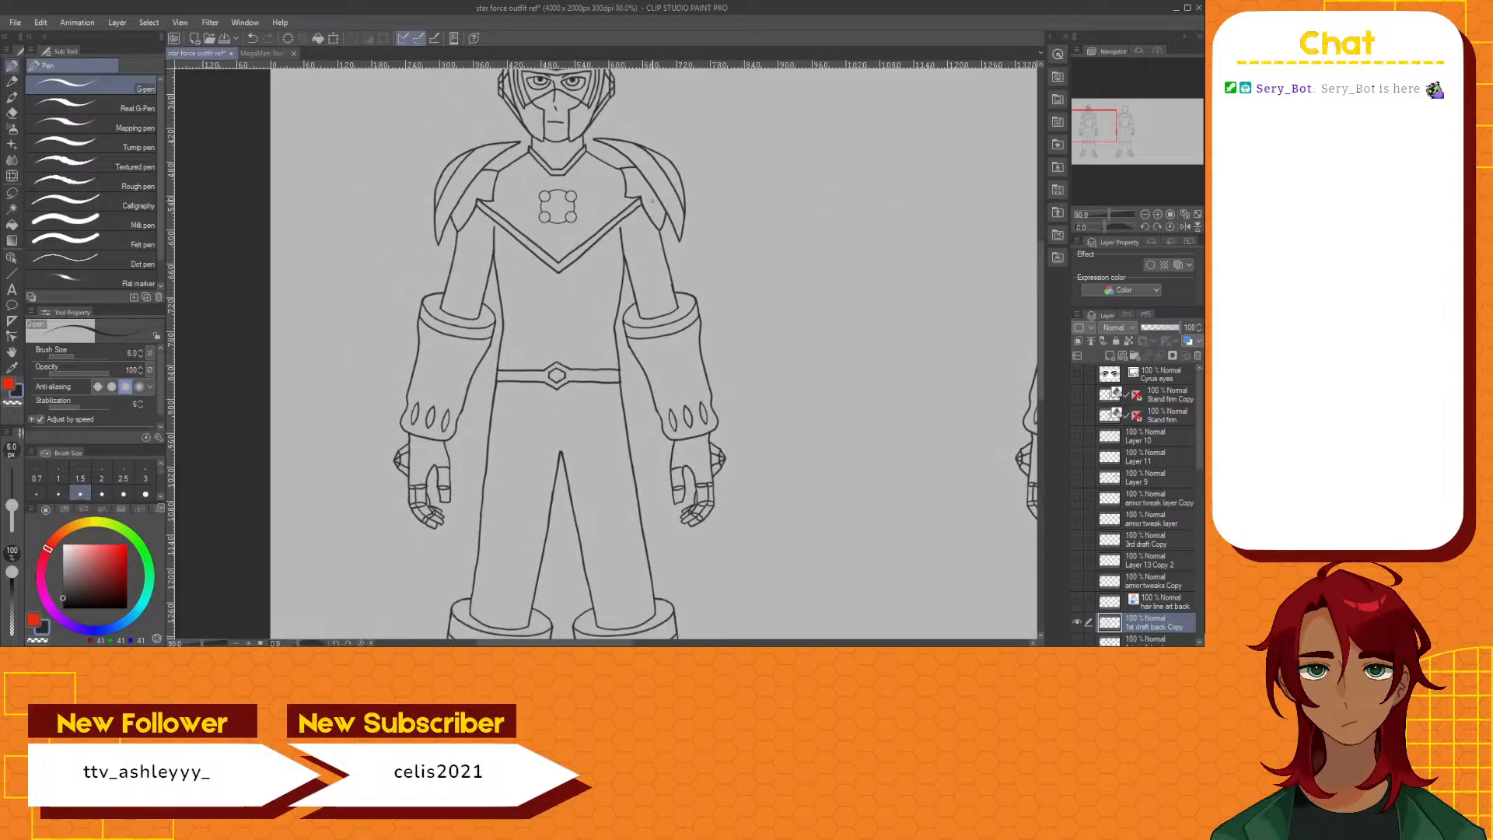
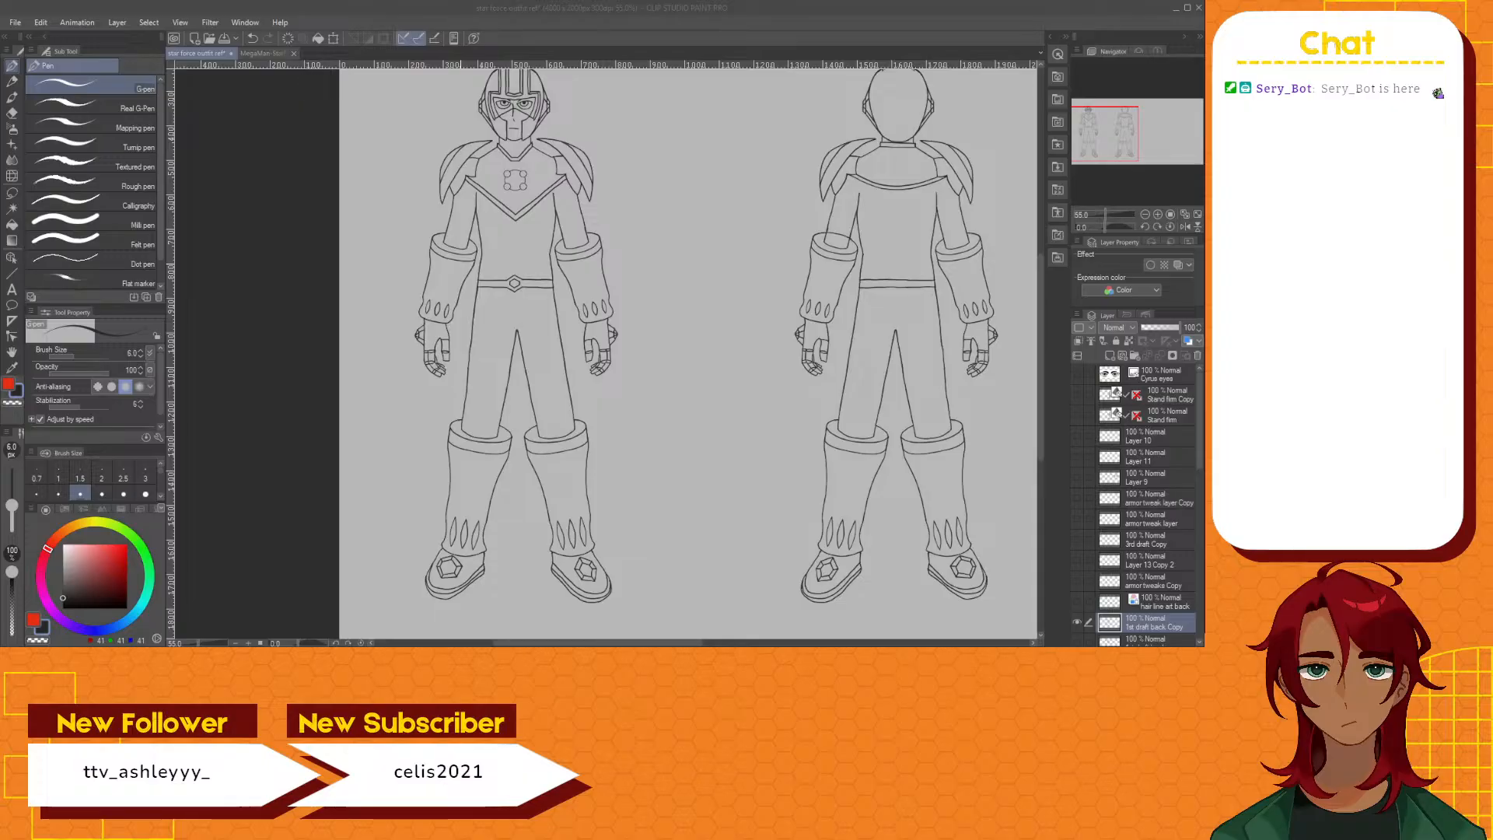
Inspect the front figure's cuffs and torso up close, and save the drawing
scroll(490, 252, up, 4)
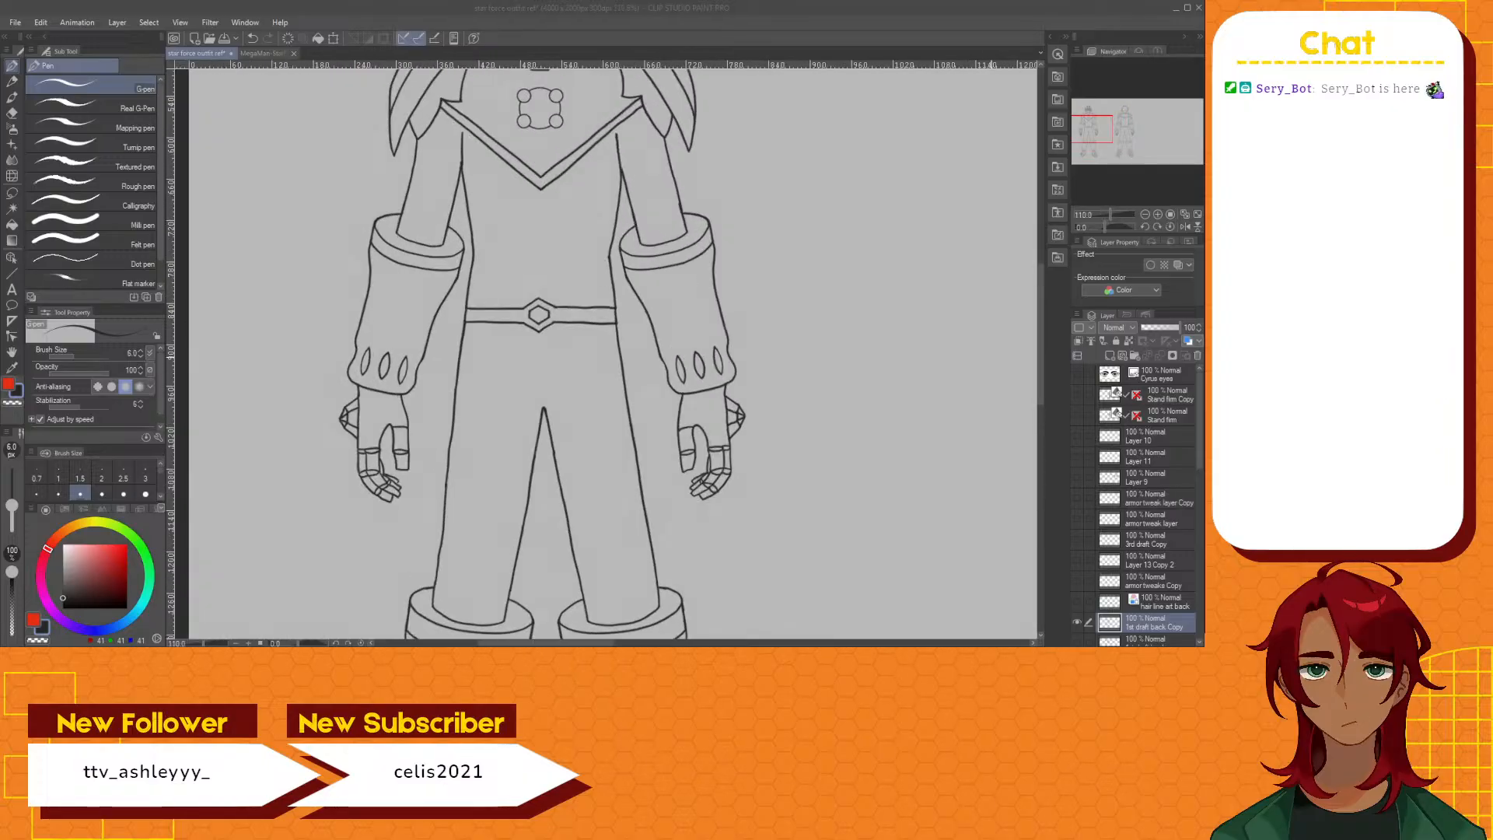
scroll(884, 367, down, 3)
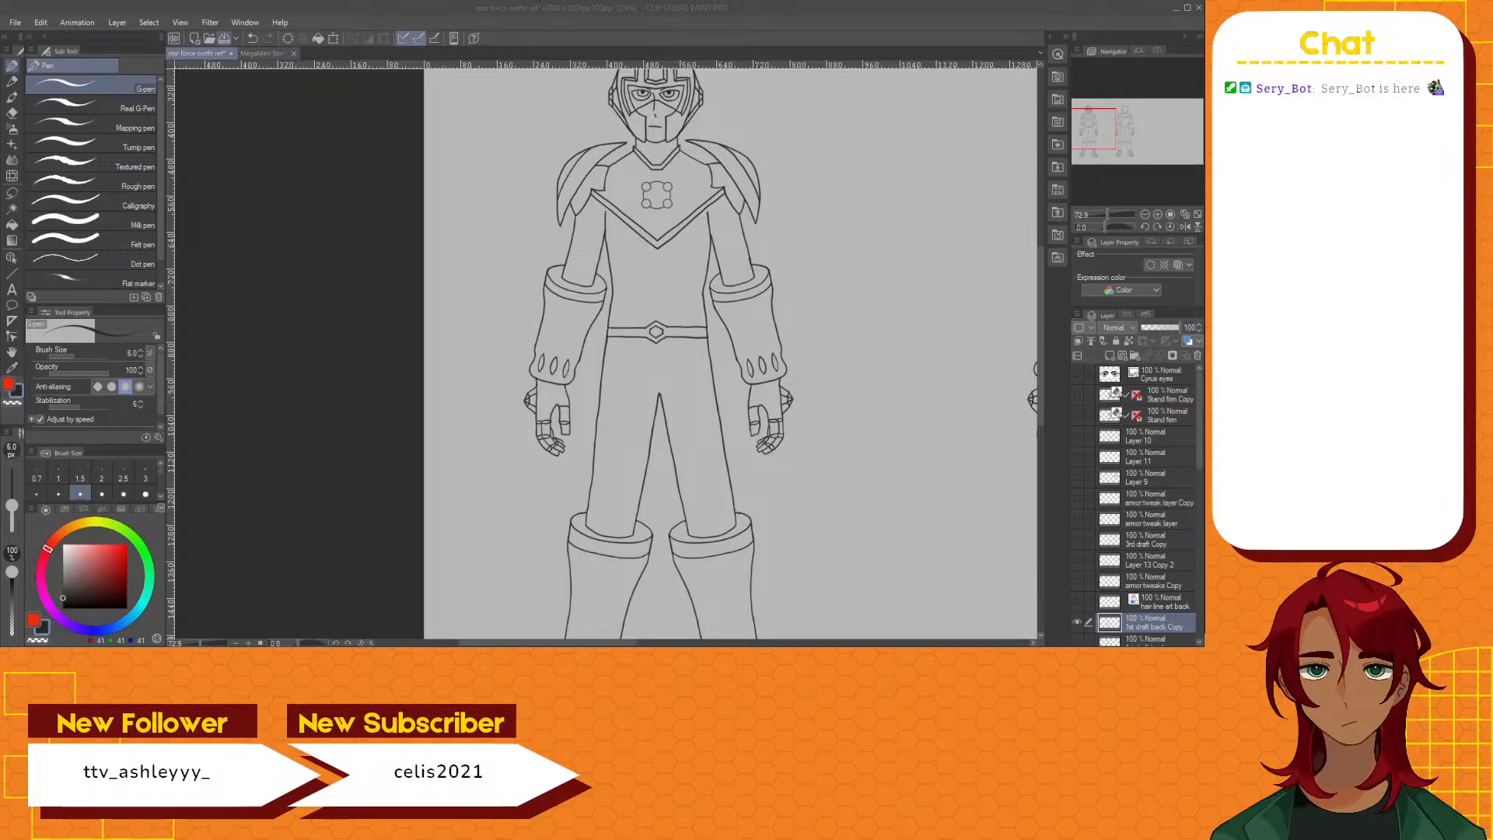
key(ctrl+s)
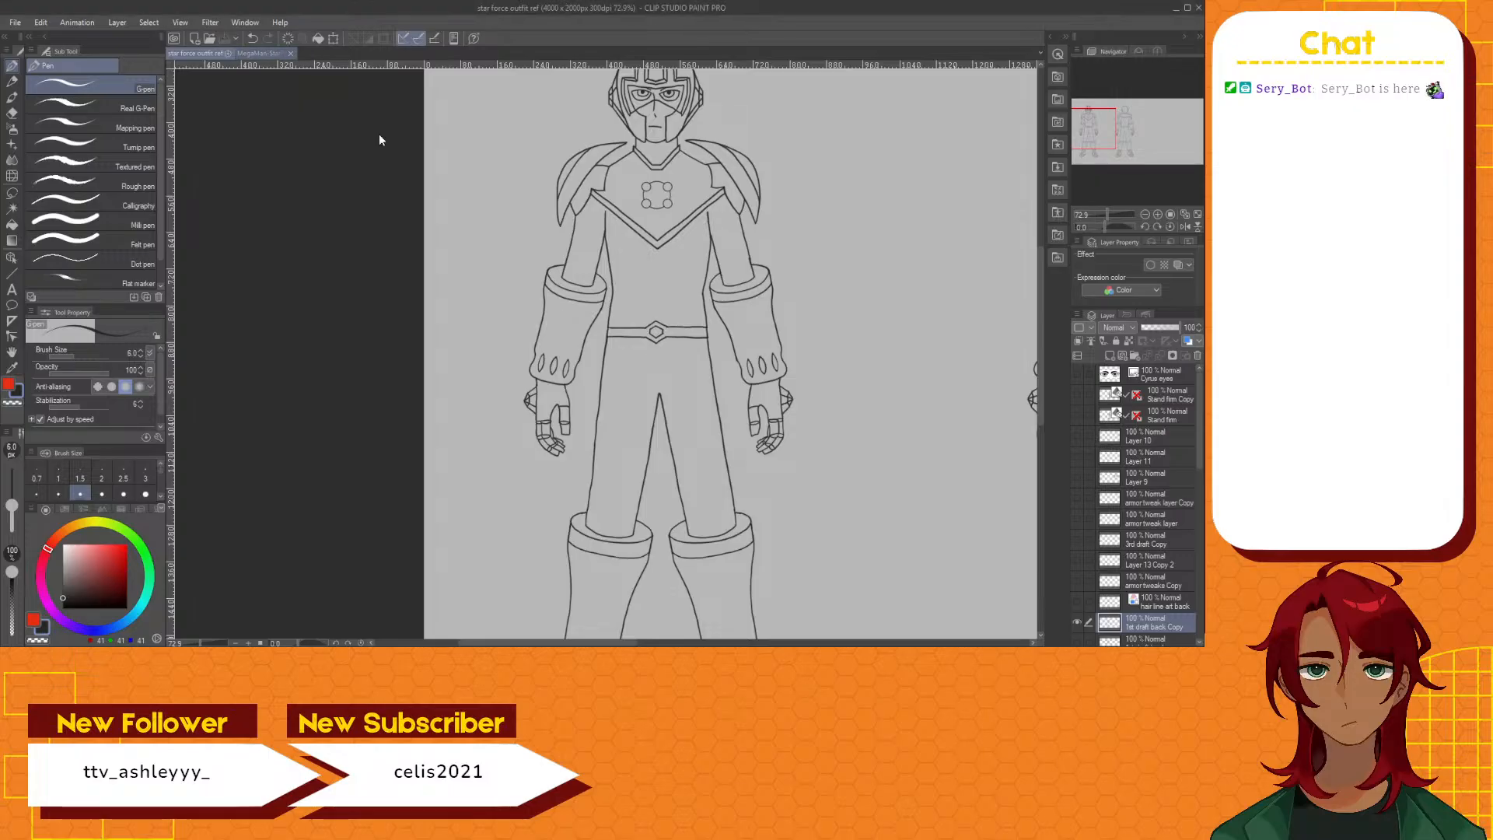
Duplicate the 4th draft layer and hide the original, leaving the copy active for editing the front figure
scroll(1122, 564, down, 4)
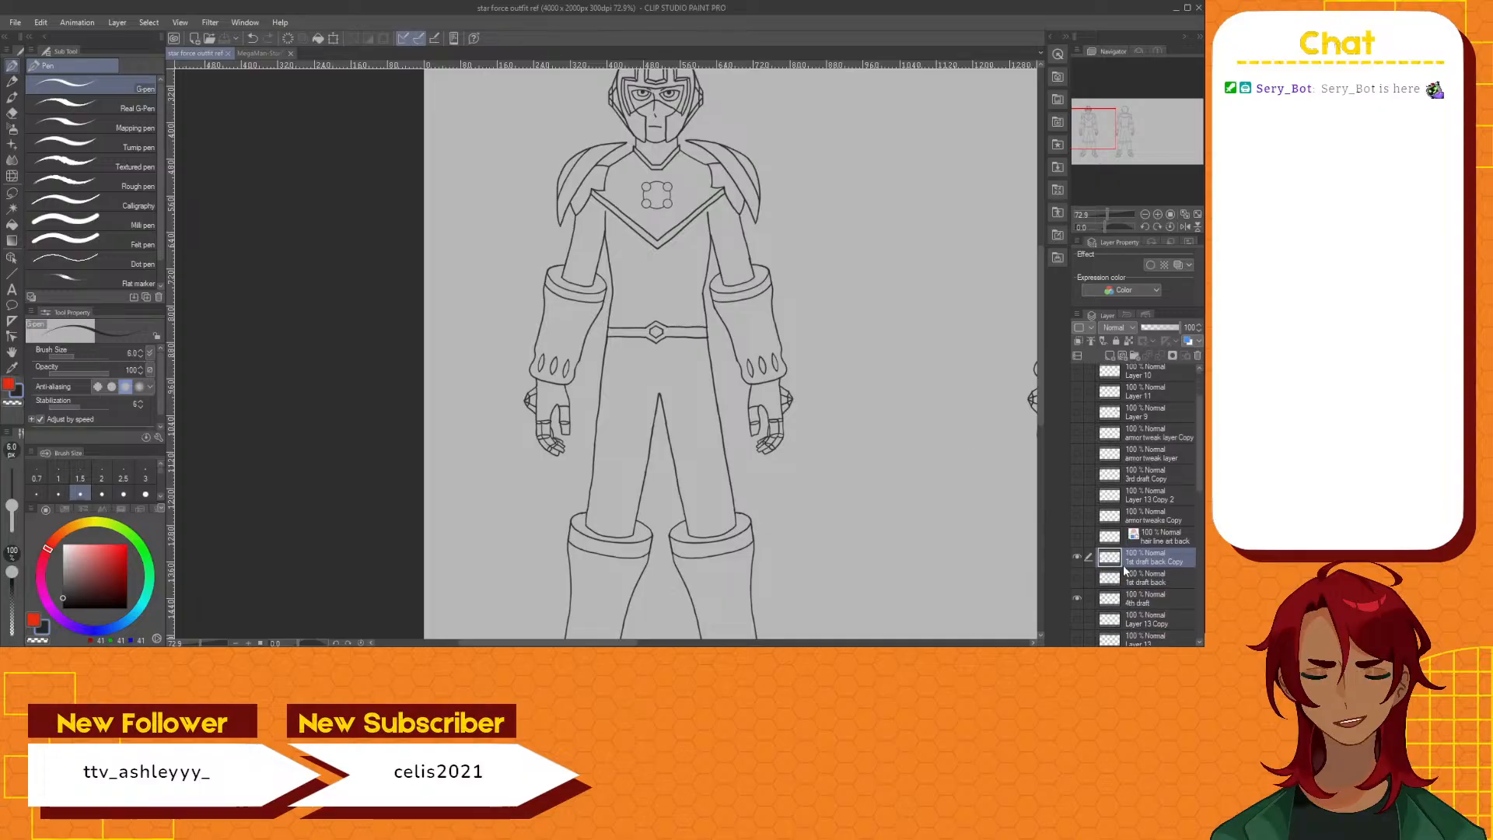
click(1136, 580)
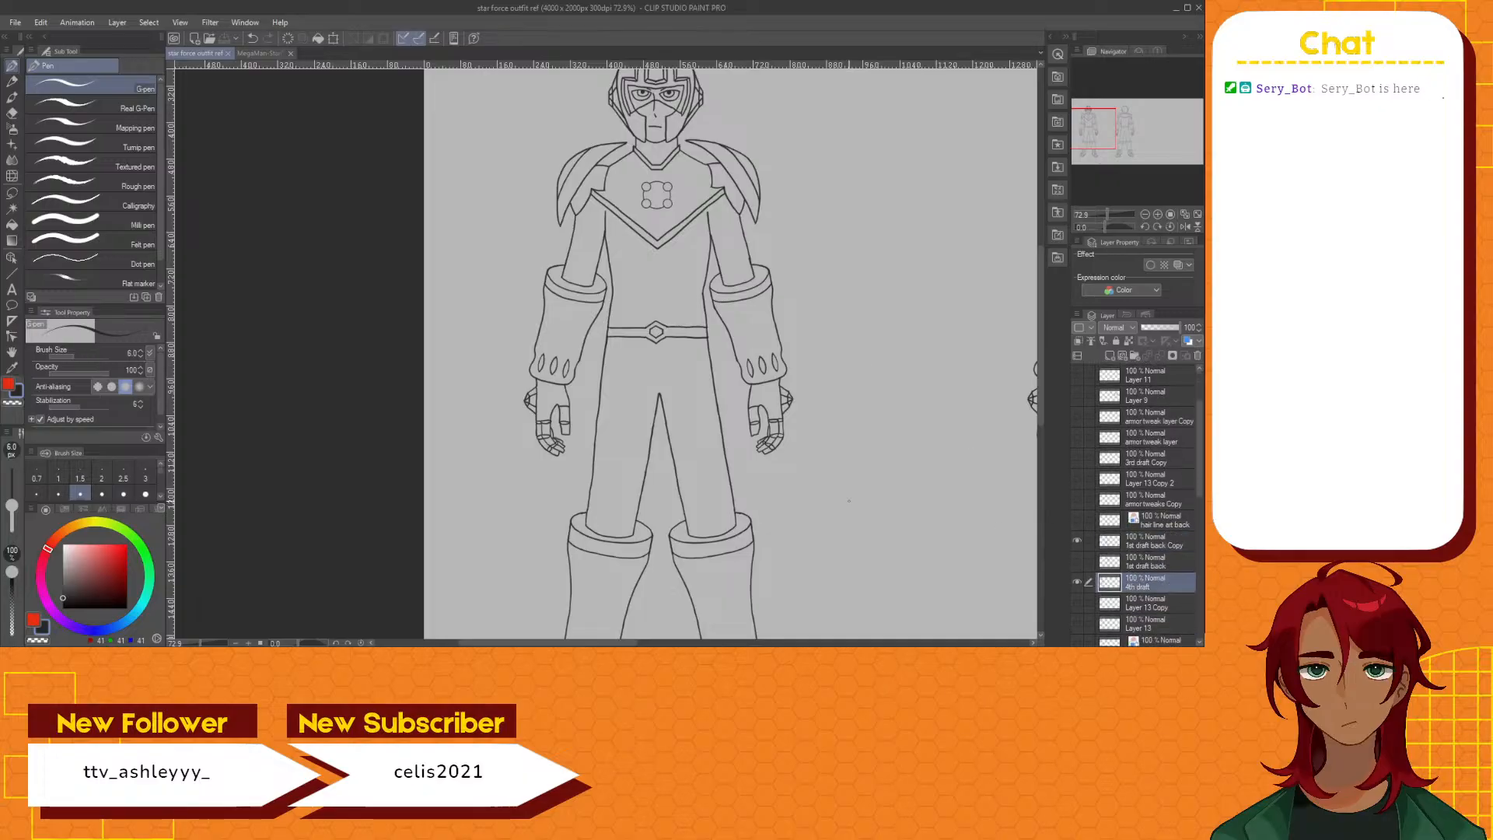
scroll(504, 282, up, 3)
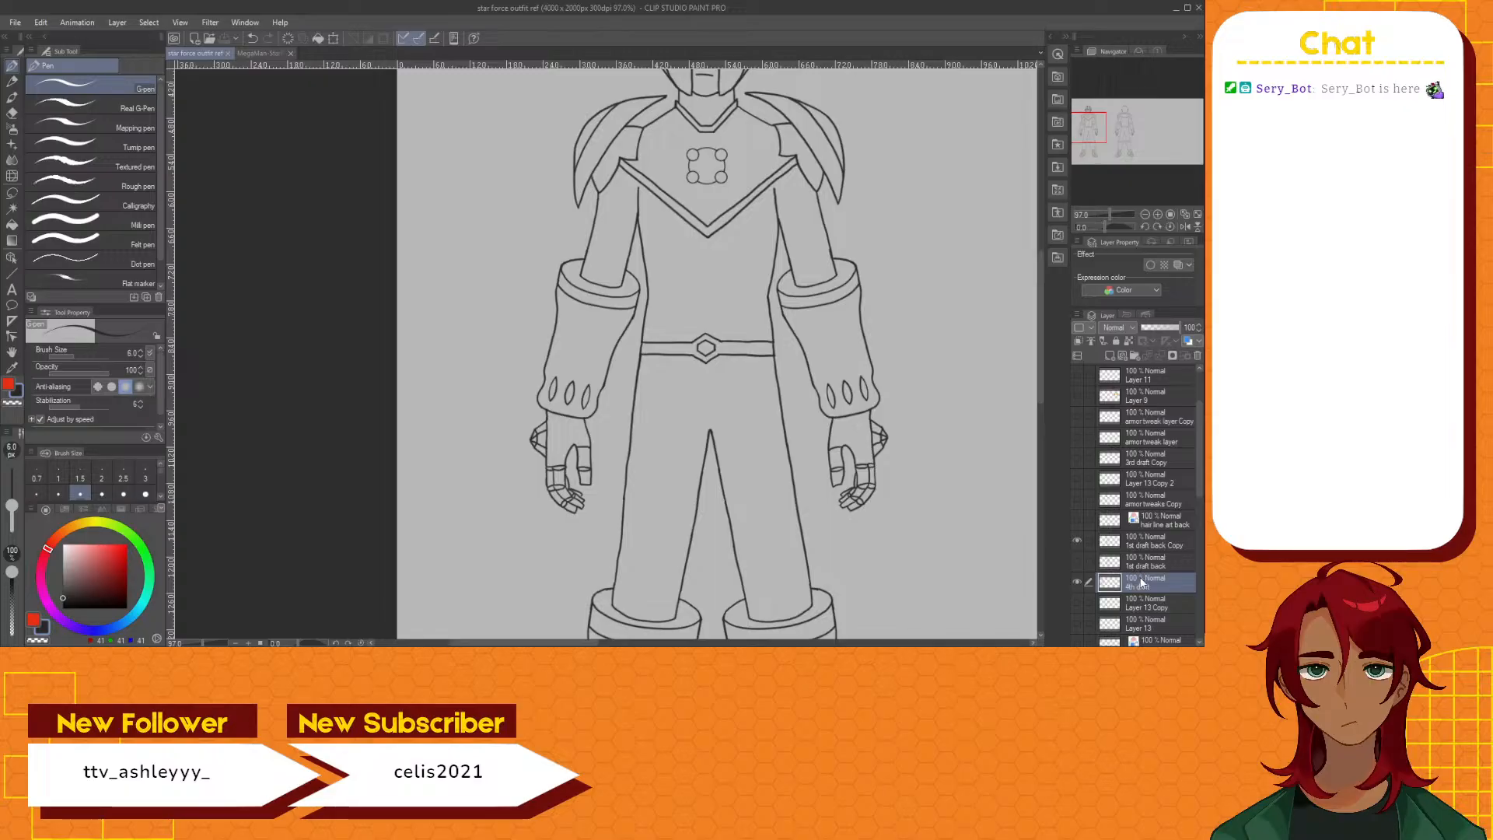
click(1100, 353)
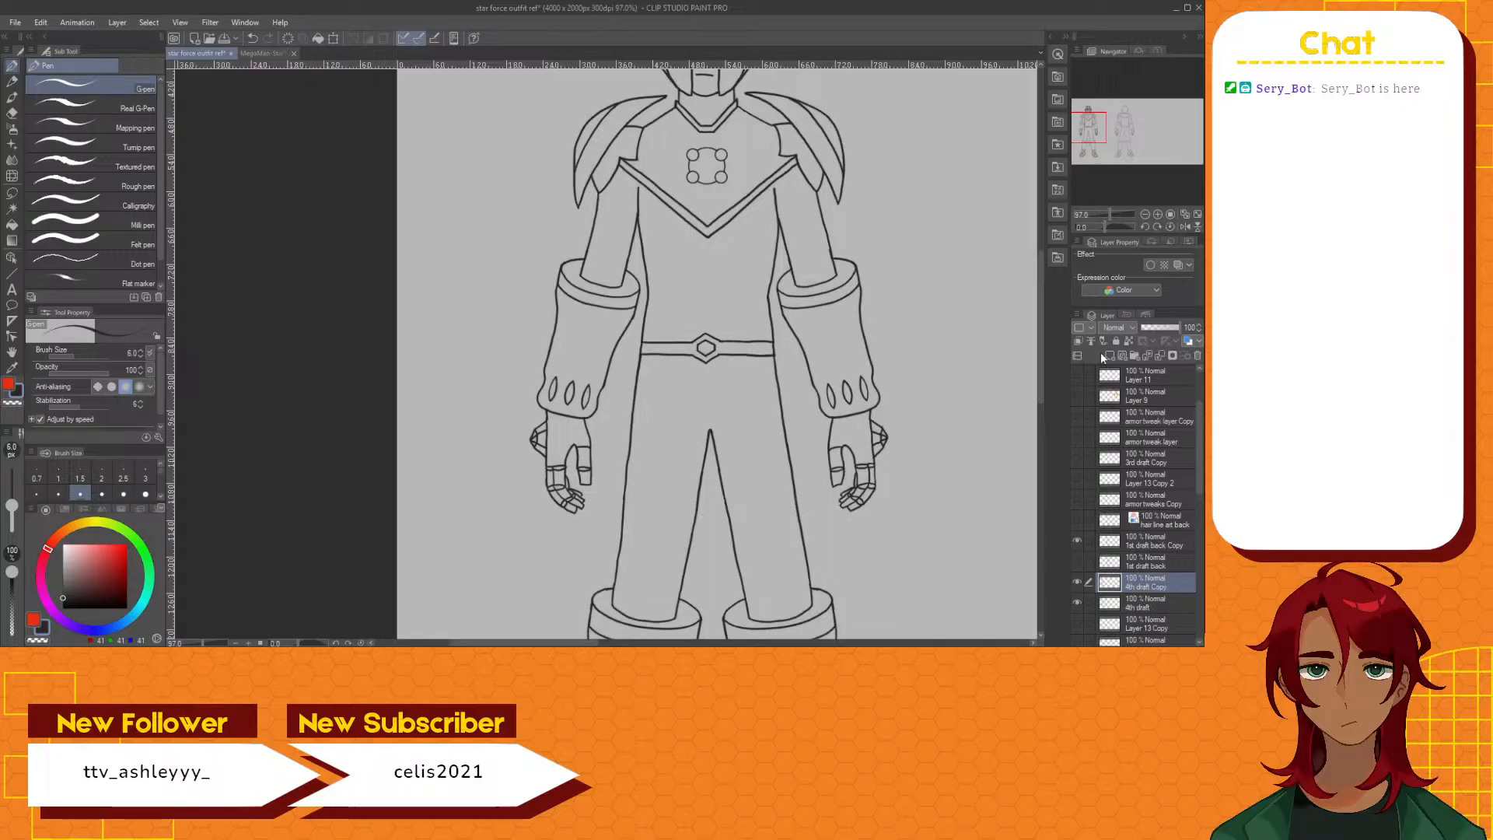
click(1078, 600)
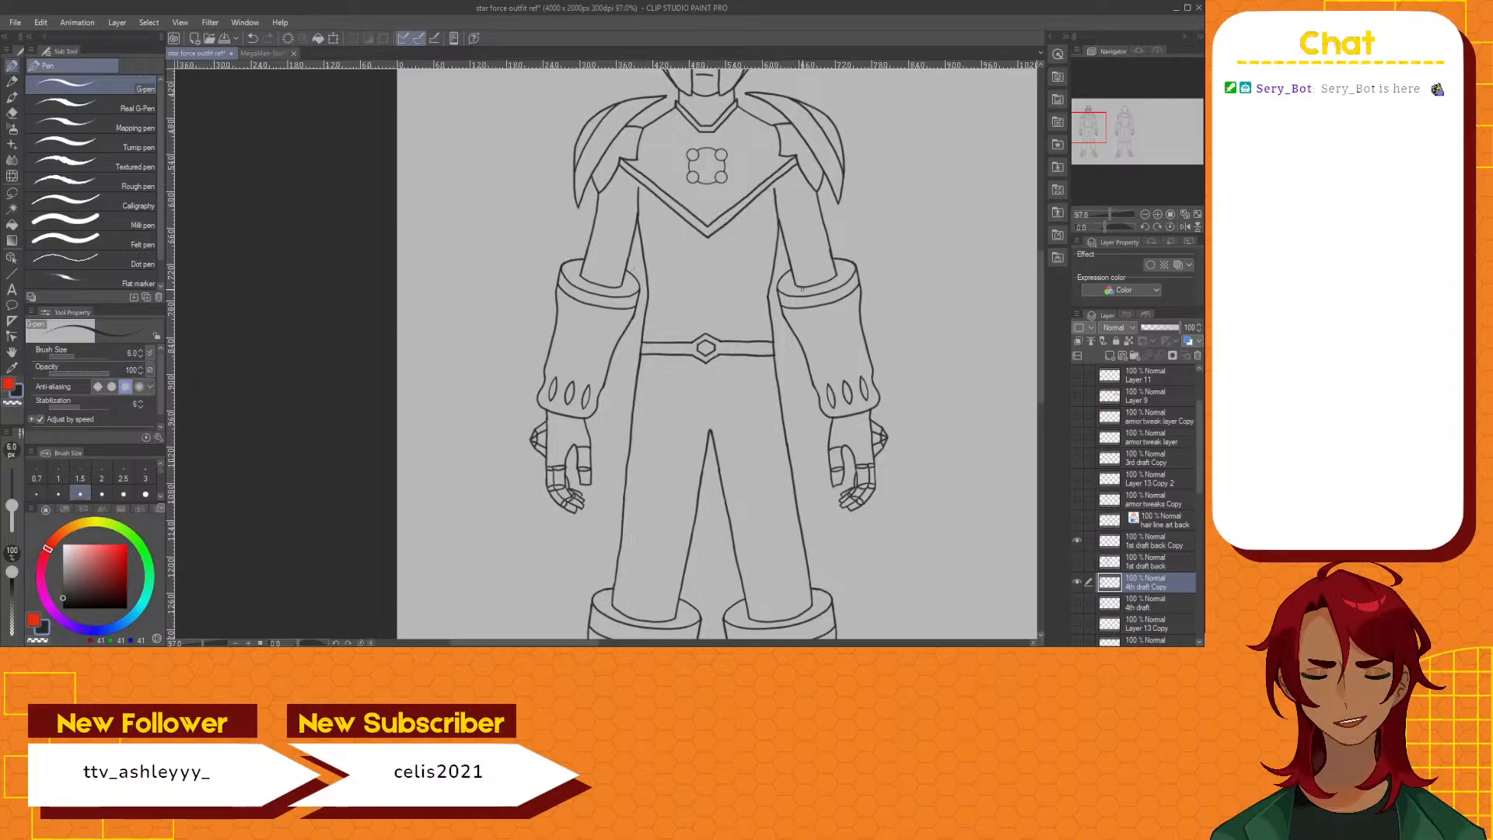
Compare the front figure's forearm cuff with the cuffs in the MegaMan StarForce concept image, and return to the outfit drawing
drag(1041, 301, 1041, 283)
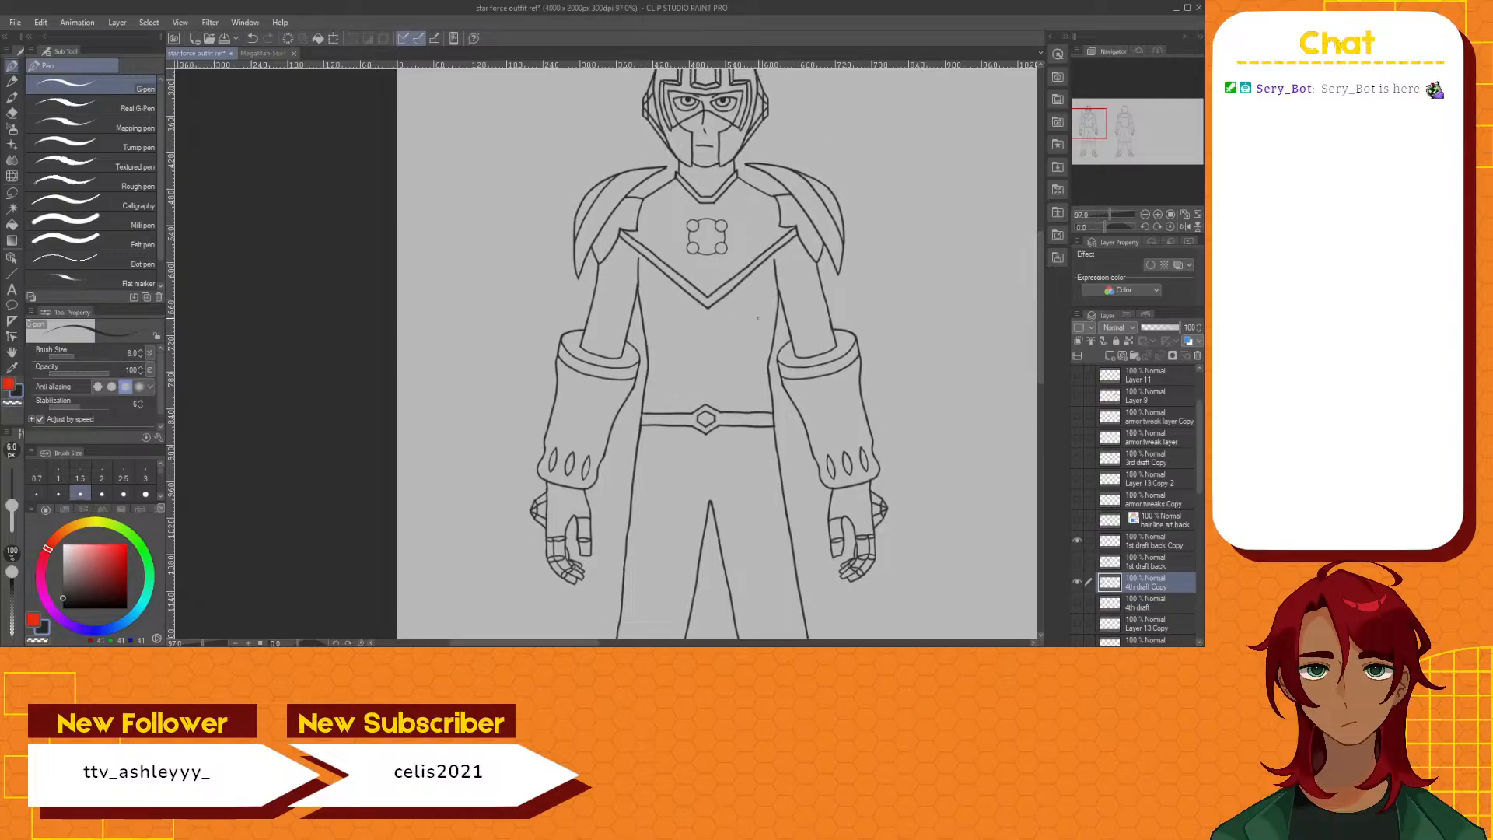
scroll(623, 347, up, 1)
scroll(623, 347, up, 4)
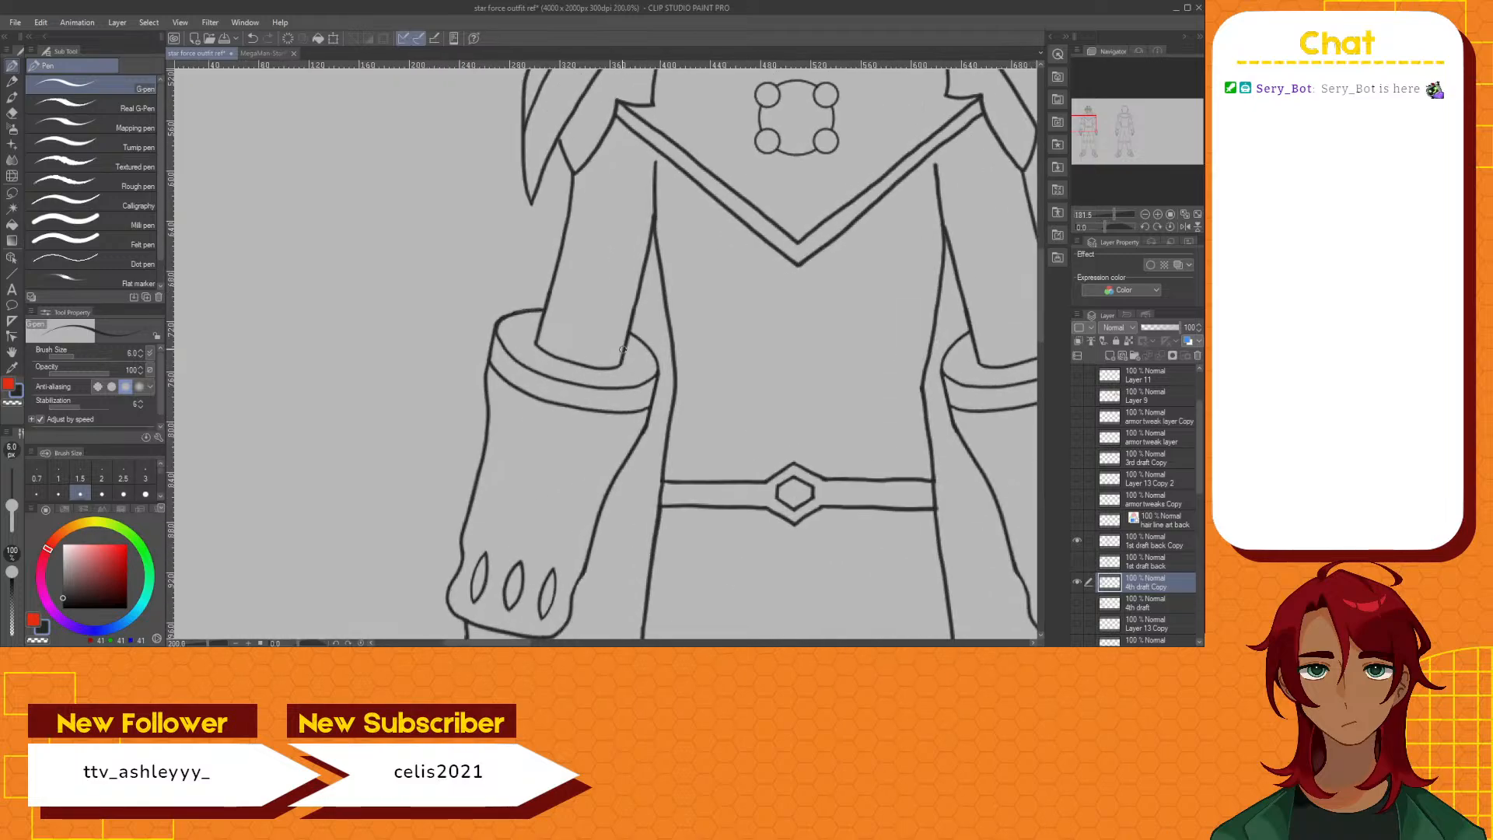
click(269, 54)
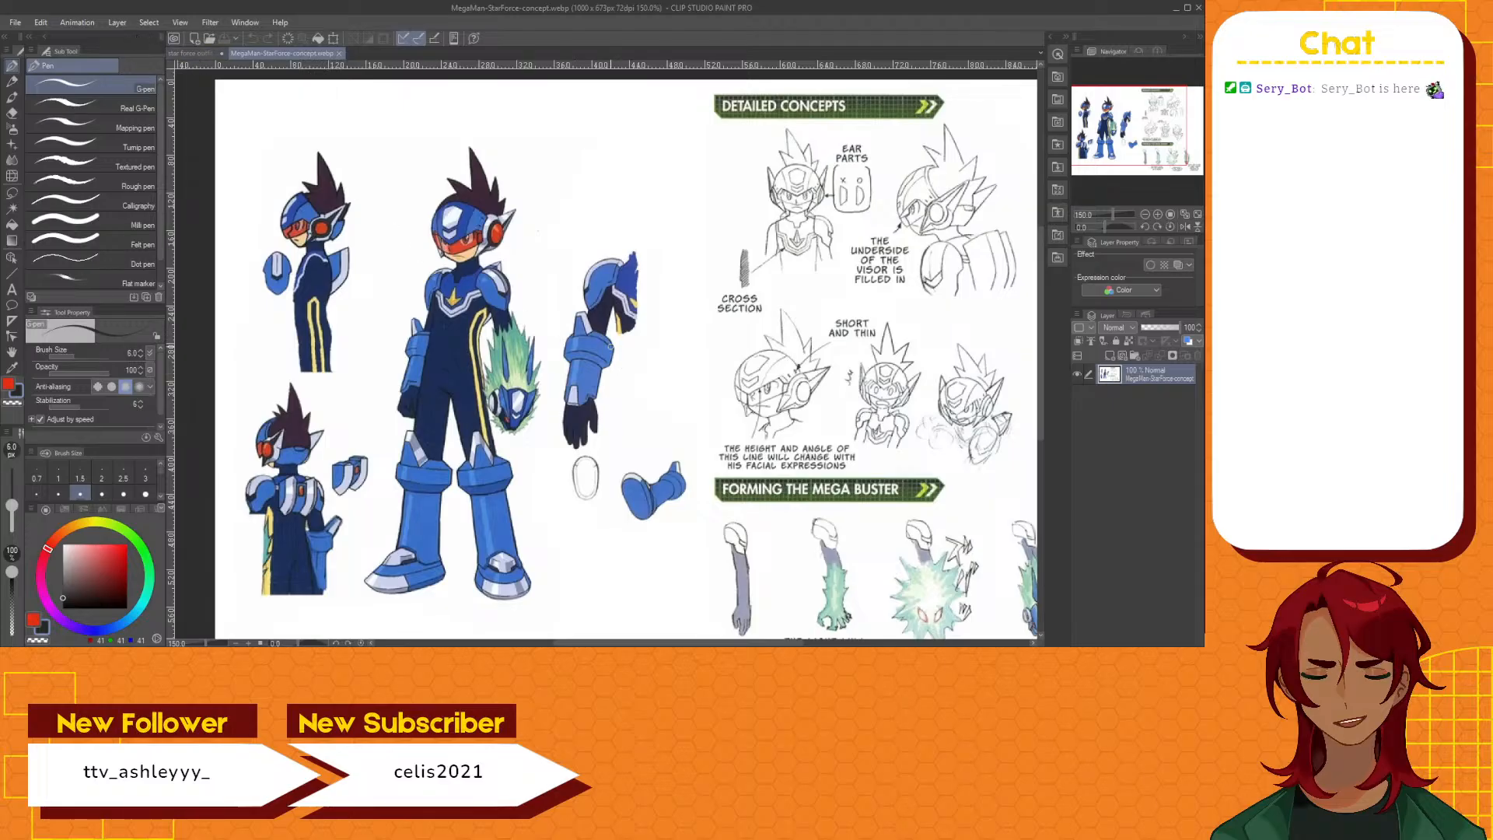
click(202, 53)
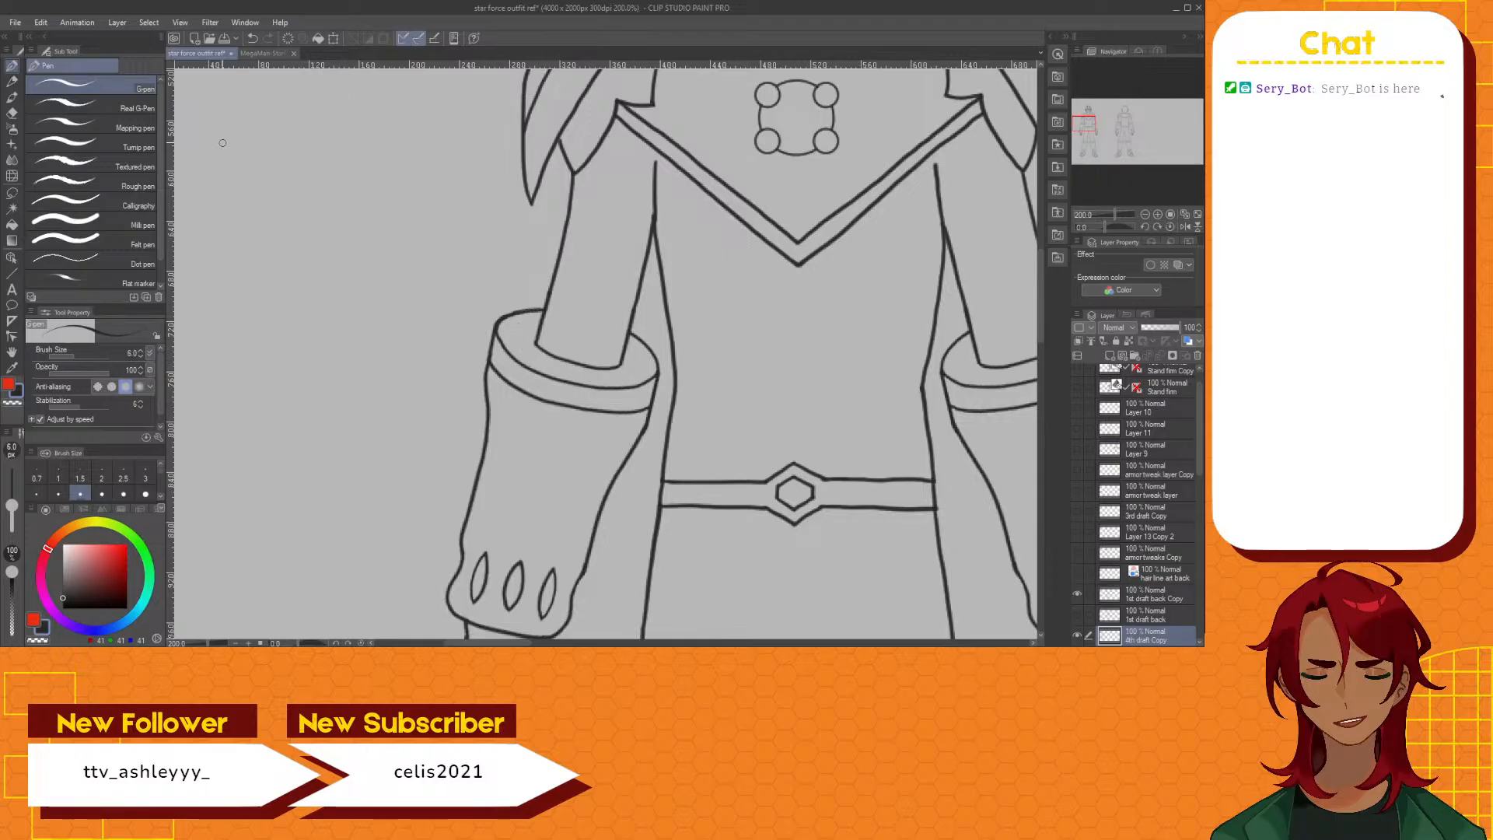
Try drawing an inner rim curve along the front figure's cuff opening, on both sides of the forearm
scroll(557, 279, up, 2)
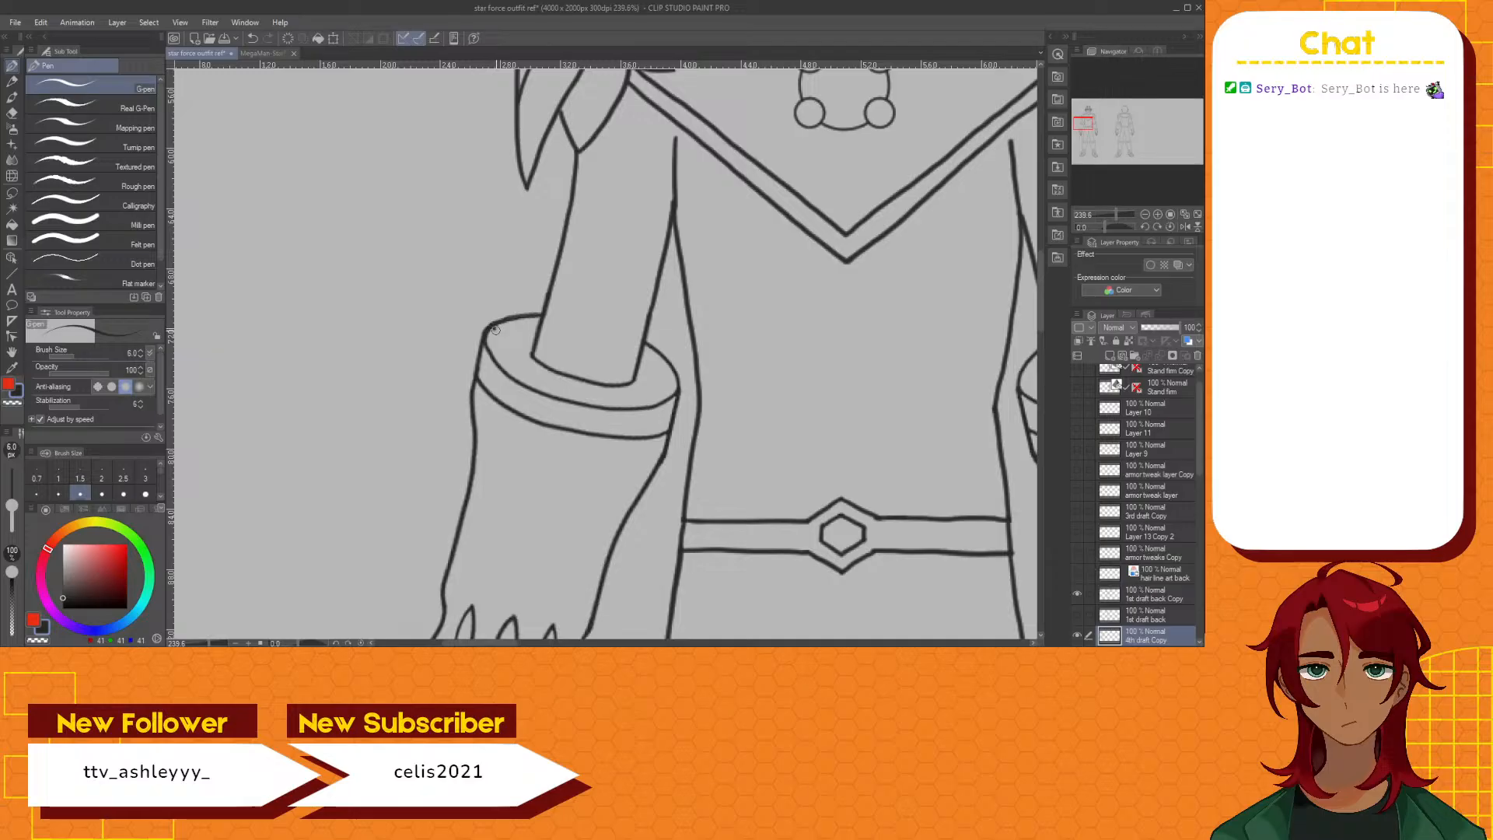
drag(494, 329, 574, 381)
drag(633, 380, 637, 386)
key(ctrl+z)
mouse_move(492, 322)
mouse_down()
mouse_move(527, 335)
mouse_move(547, 373)
mouse_up()
drag(633, 382, 657, 373)
key(ctrl+z)
key(ctrl+z)
Retry the cuff's inner rim curve with the forearm upright, undo the stroke, and rotate the canvas to 72.5 degrees
click(336, 642)
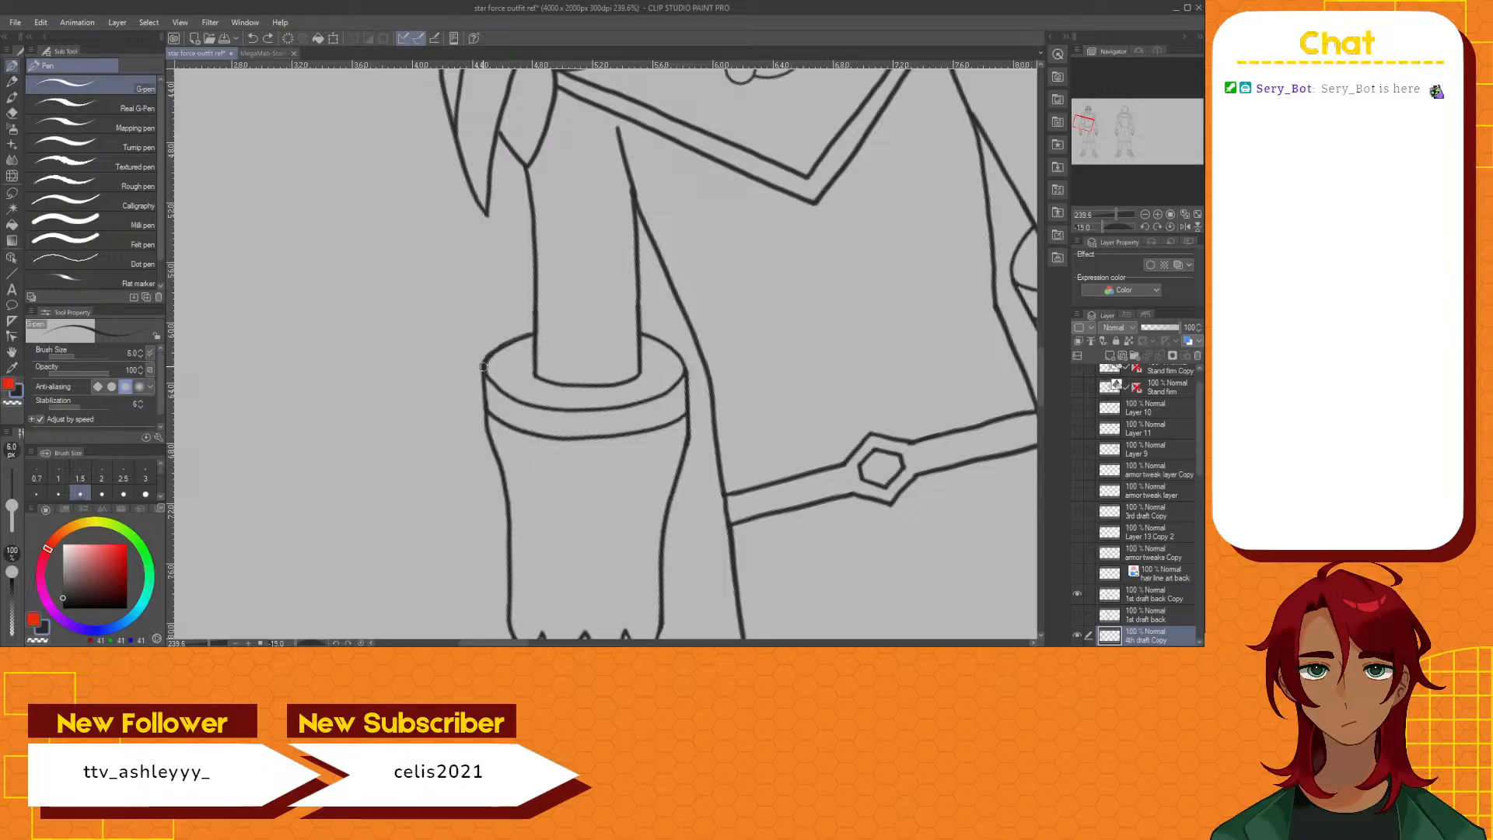
drag(483, 367, 514, 381)
key(ctrl+z)
drag(302, 644, 311, 644)
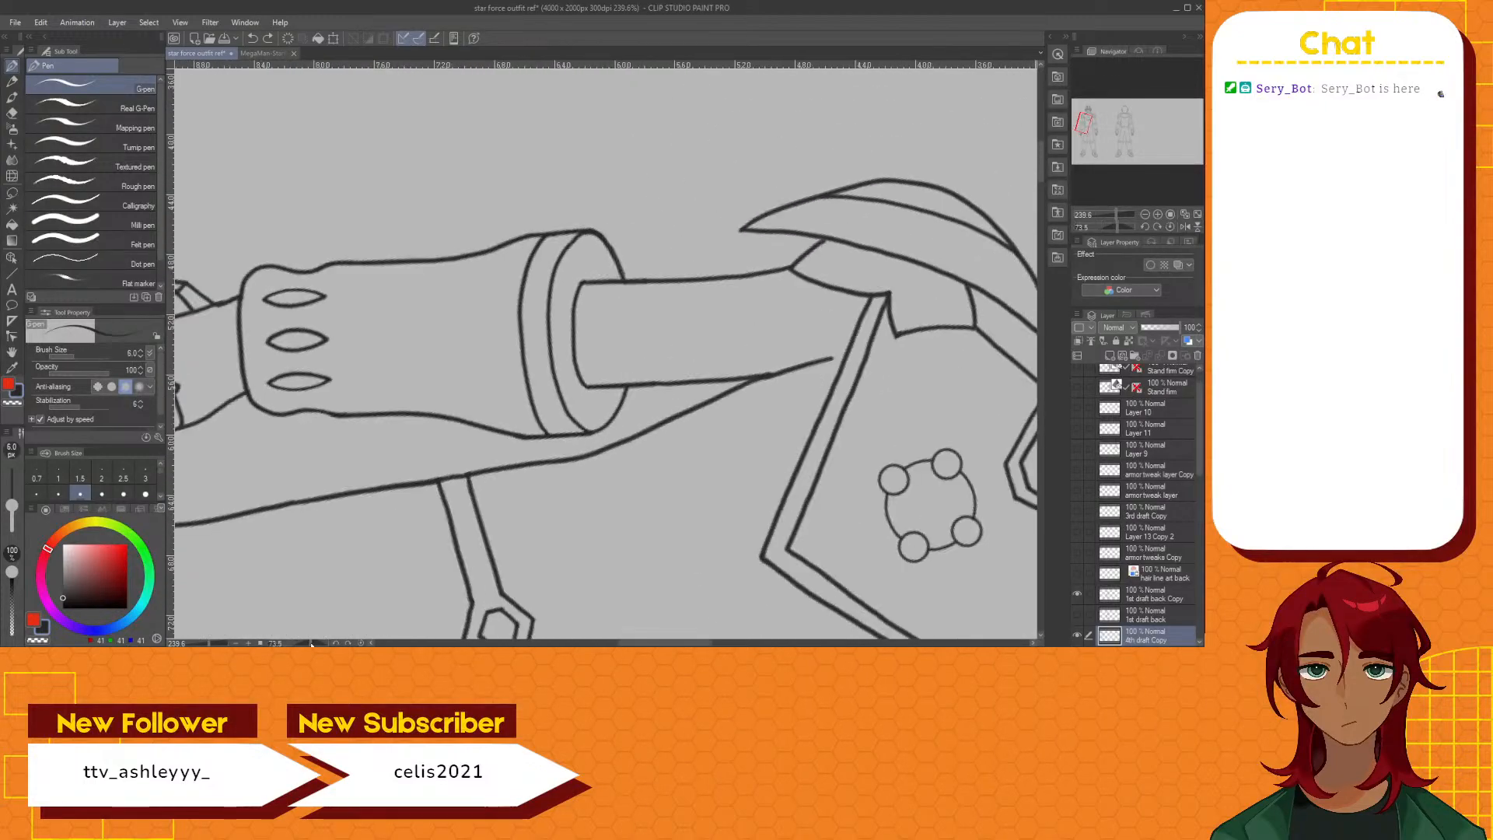
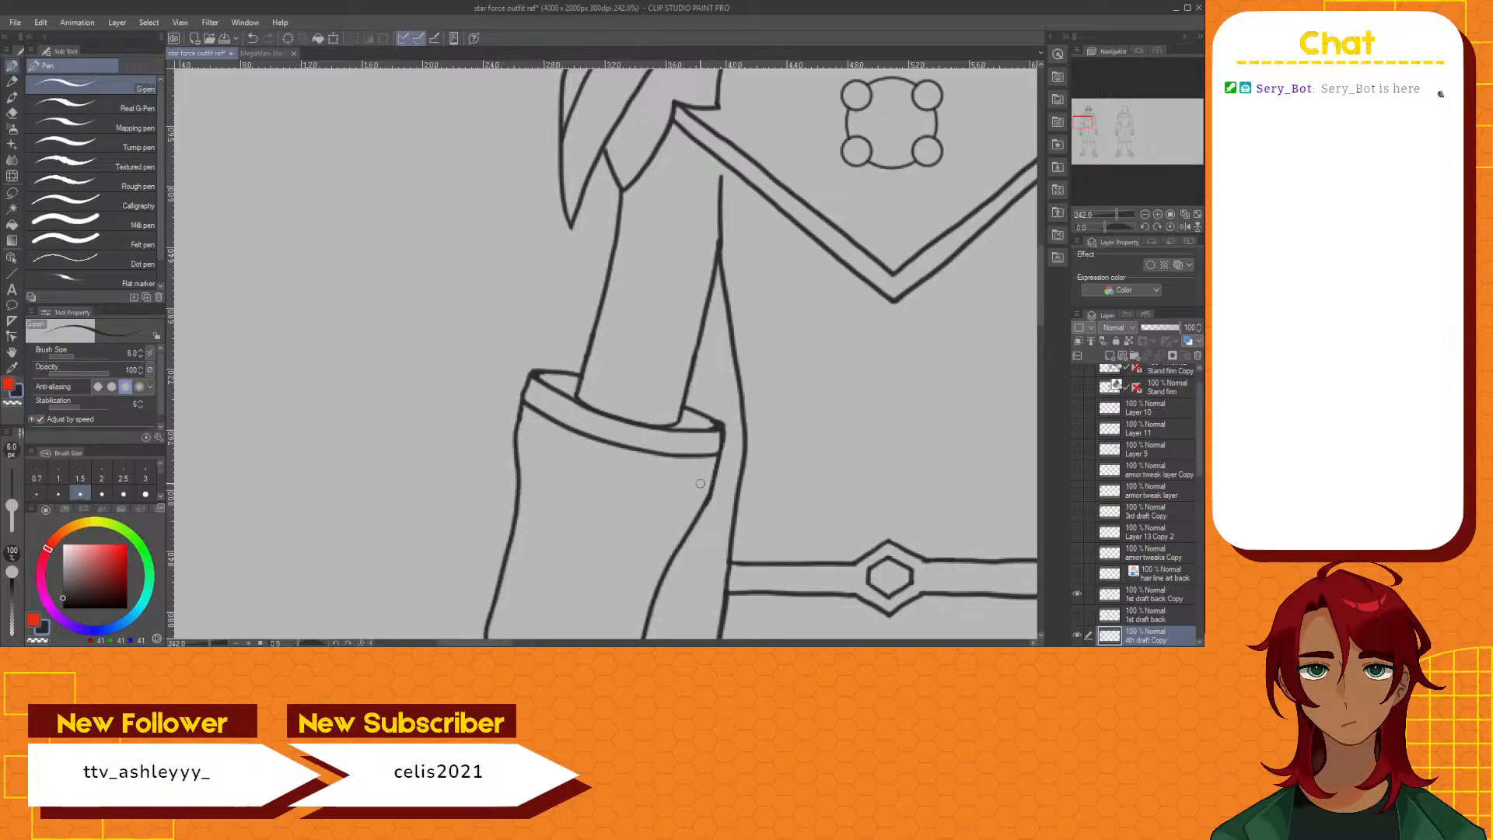
Erase and redraw the torso-side corner of the front figure's forearm cuff rim, trimming the excess line around the tip
scroll(700, 481, down, 3)
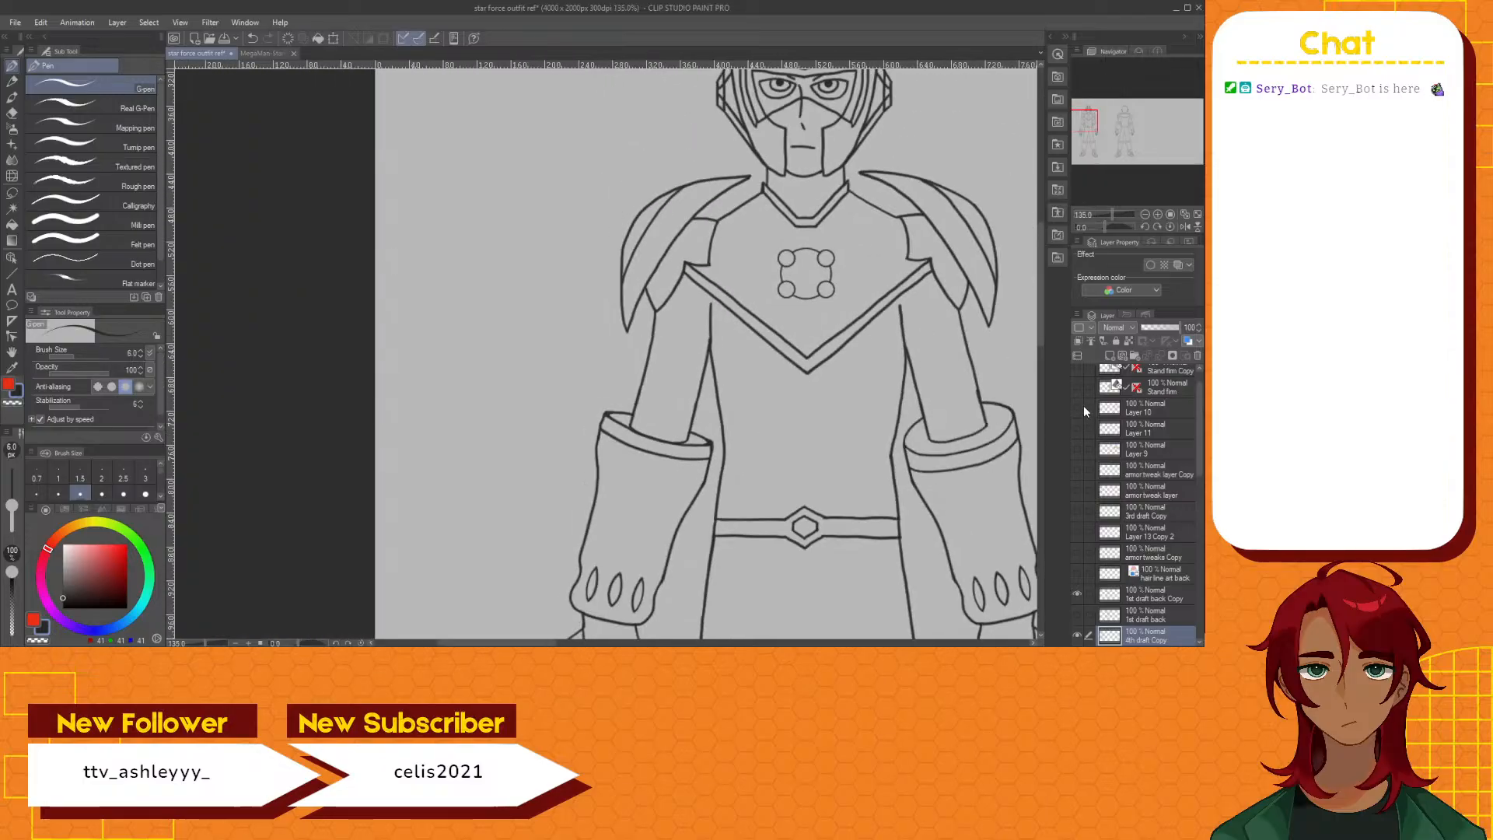
drag(1042, 328, 1041, 353)
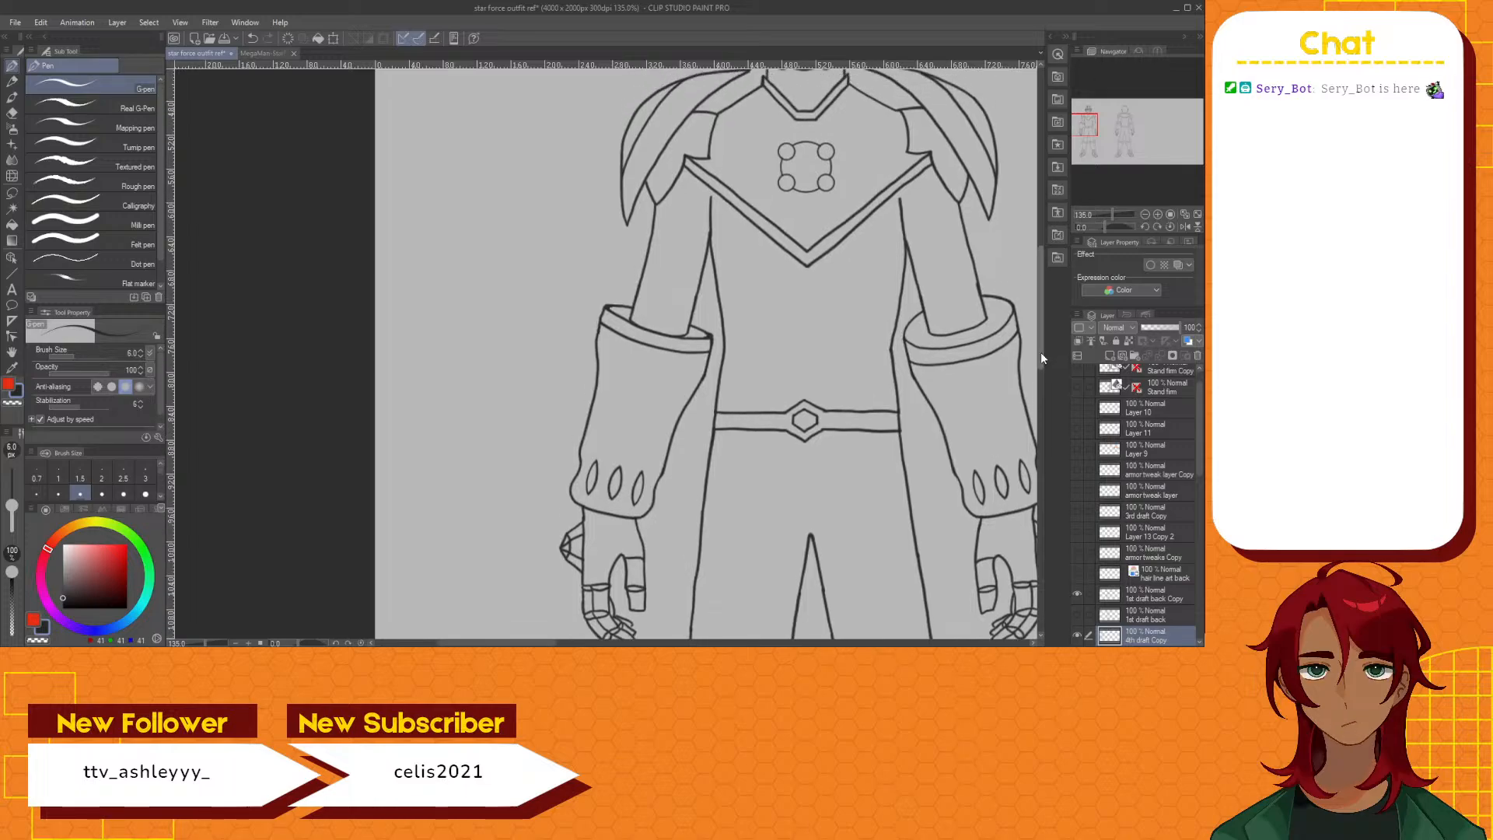
scroll(694, 351, up, 5)
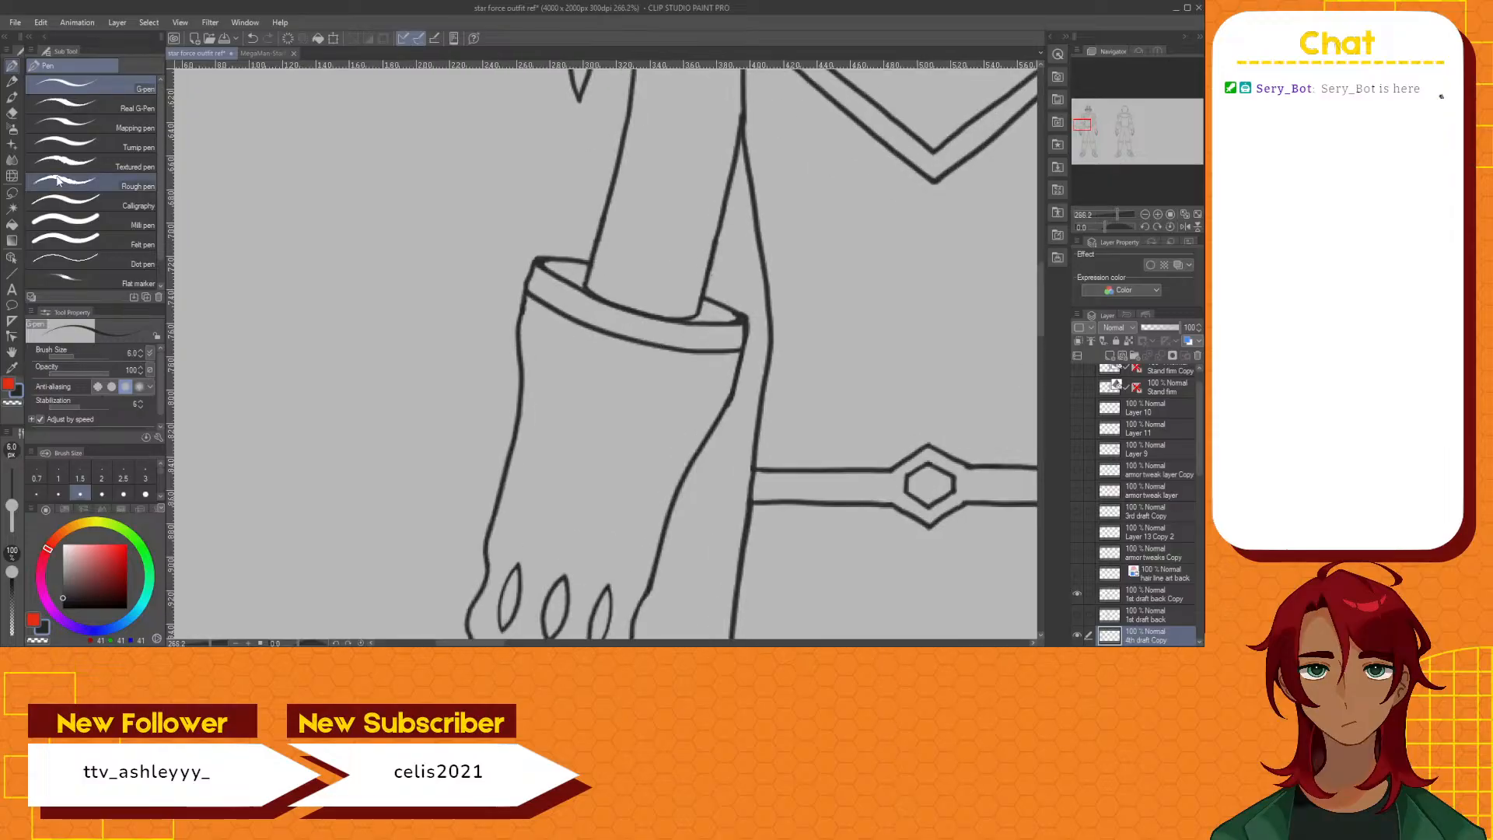
click(11, 113)
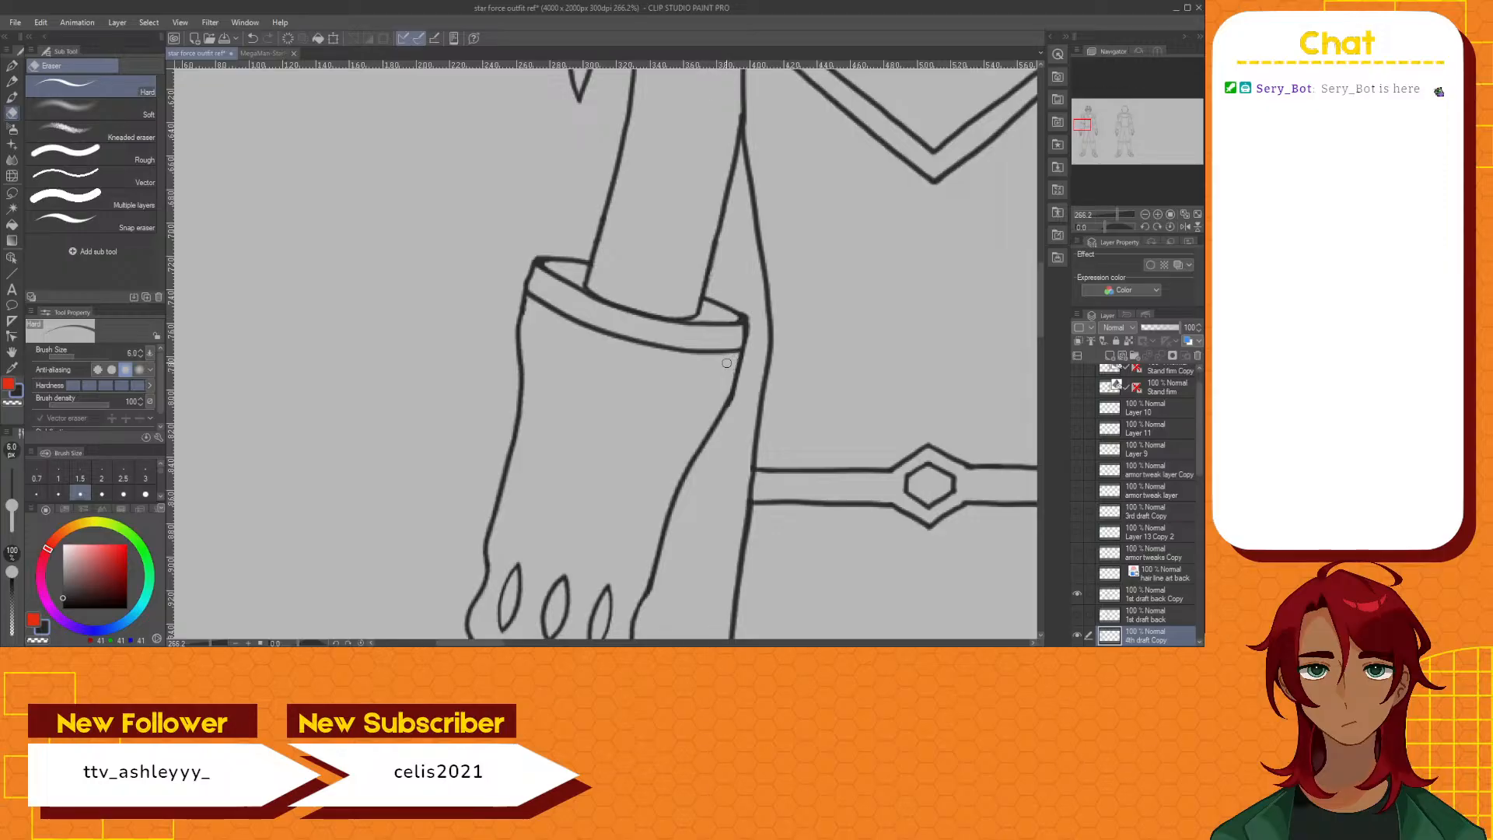
click(12, 66)
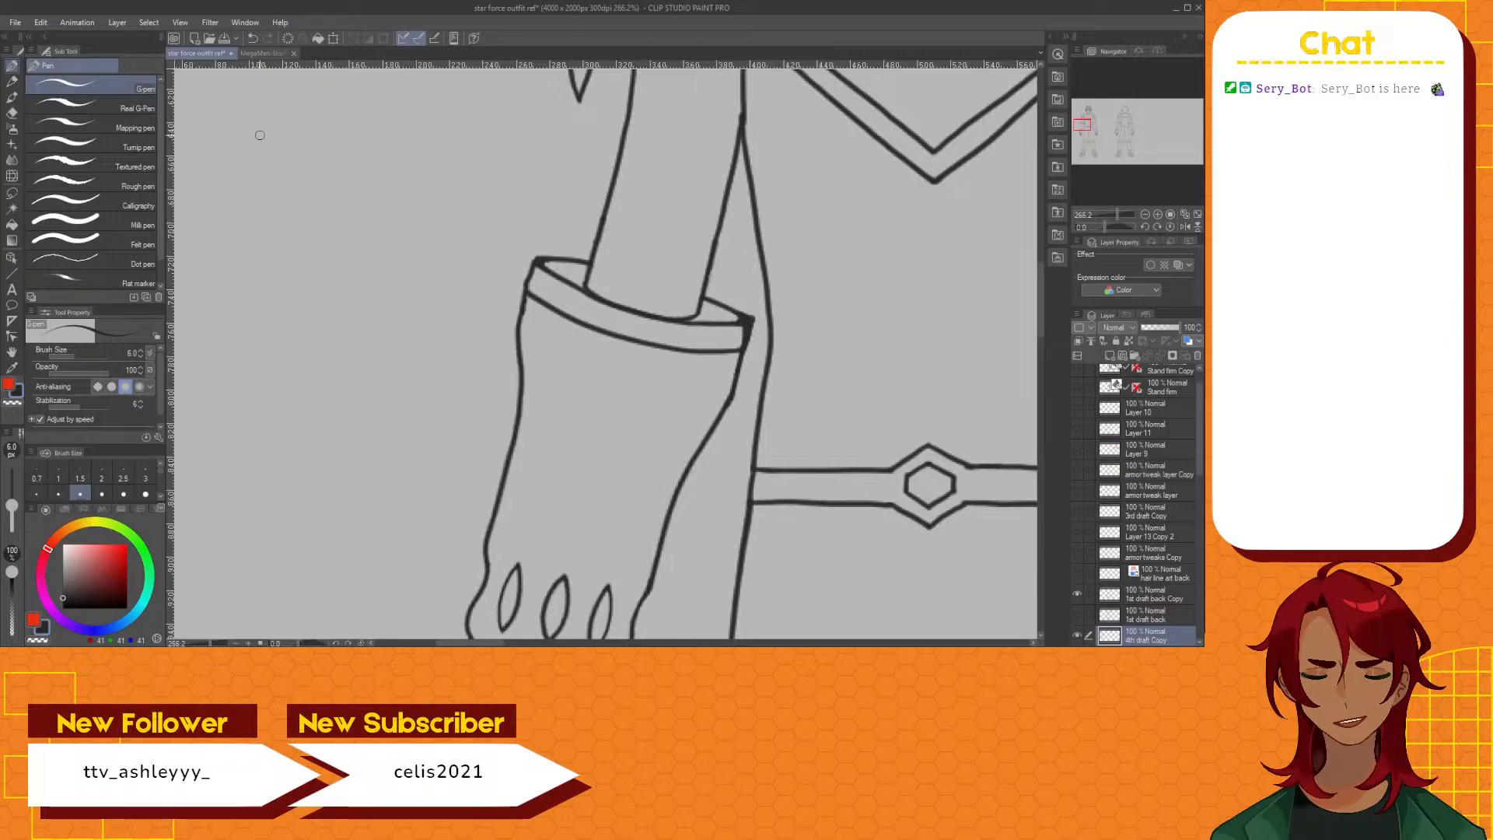
click(15, 113)
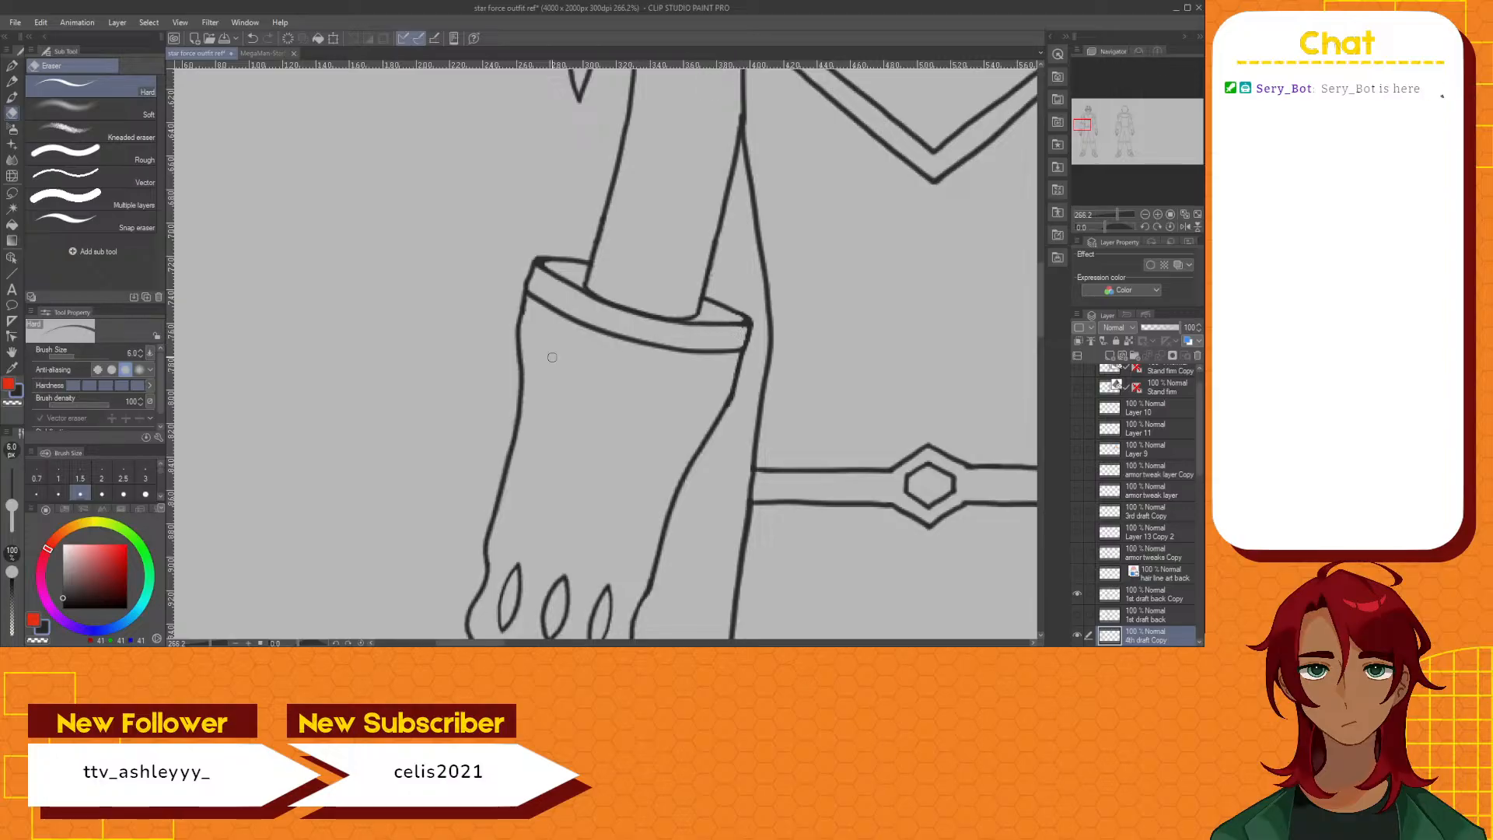
Redraw the outer edge of the cuff rim from the sleeve up to its outer corner, and clean it up with the eraser
key(p)
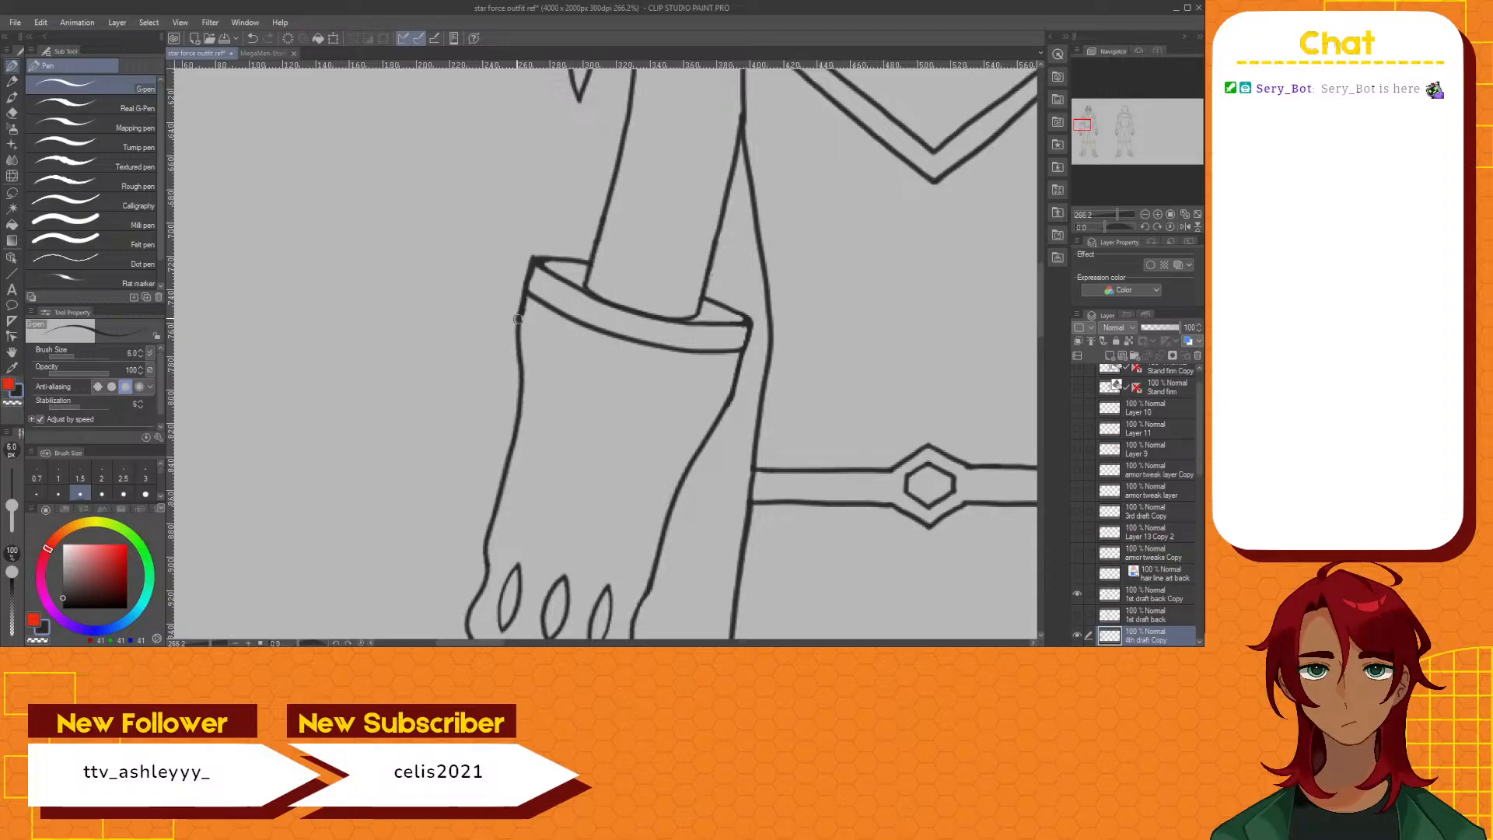
key(ctrl+z)
drag(519, 322, 537, 258)
click(12, 114)
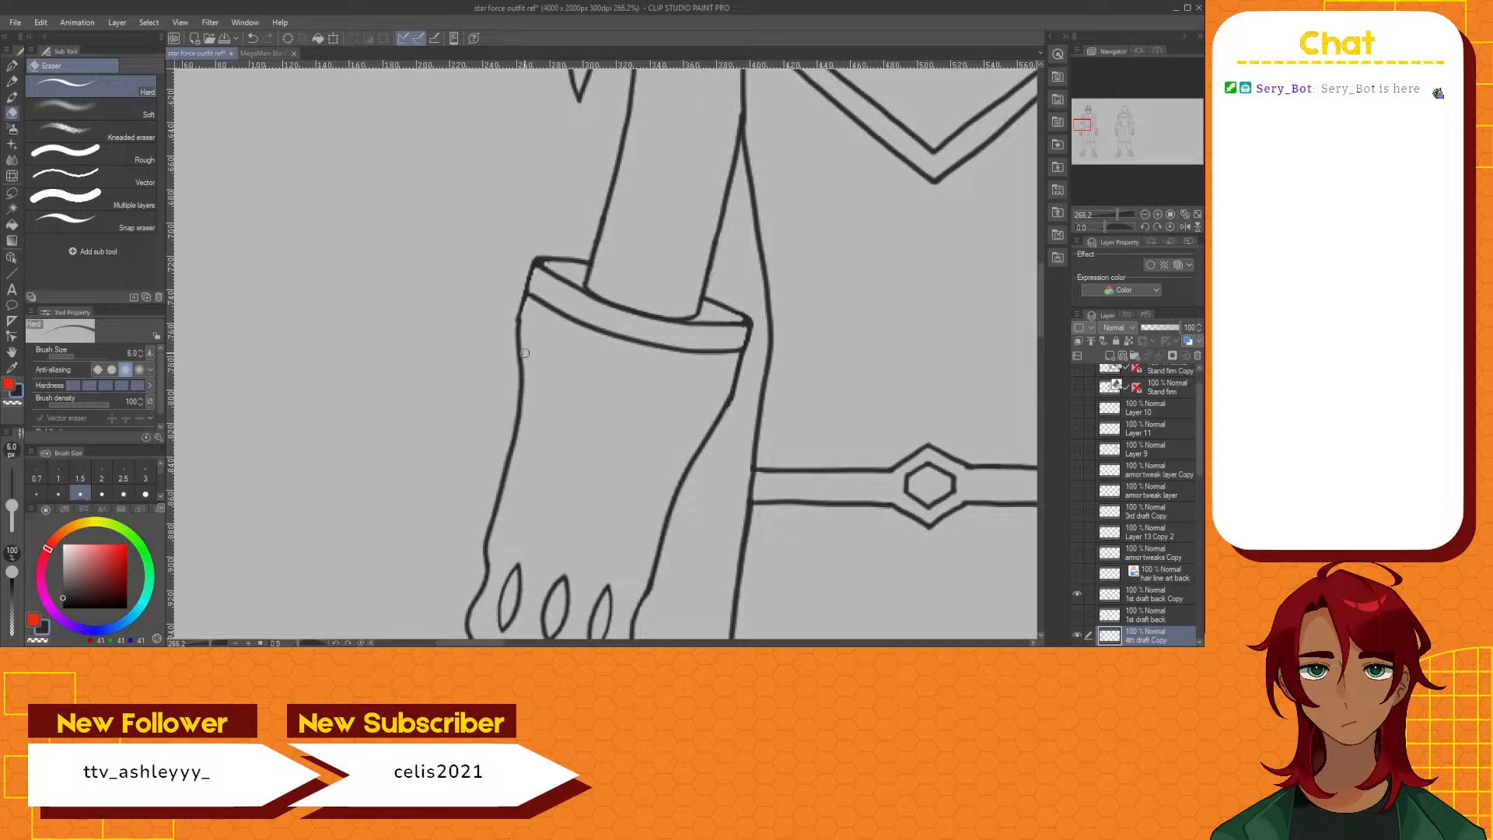
Check the whole front figure against the MegaMan StarForce concept image, and return to the outfit drawing
scroll(504, 360, down, 6)
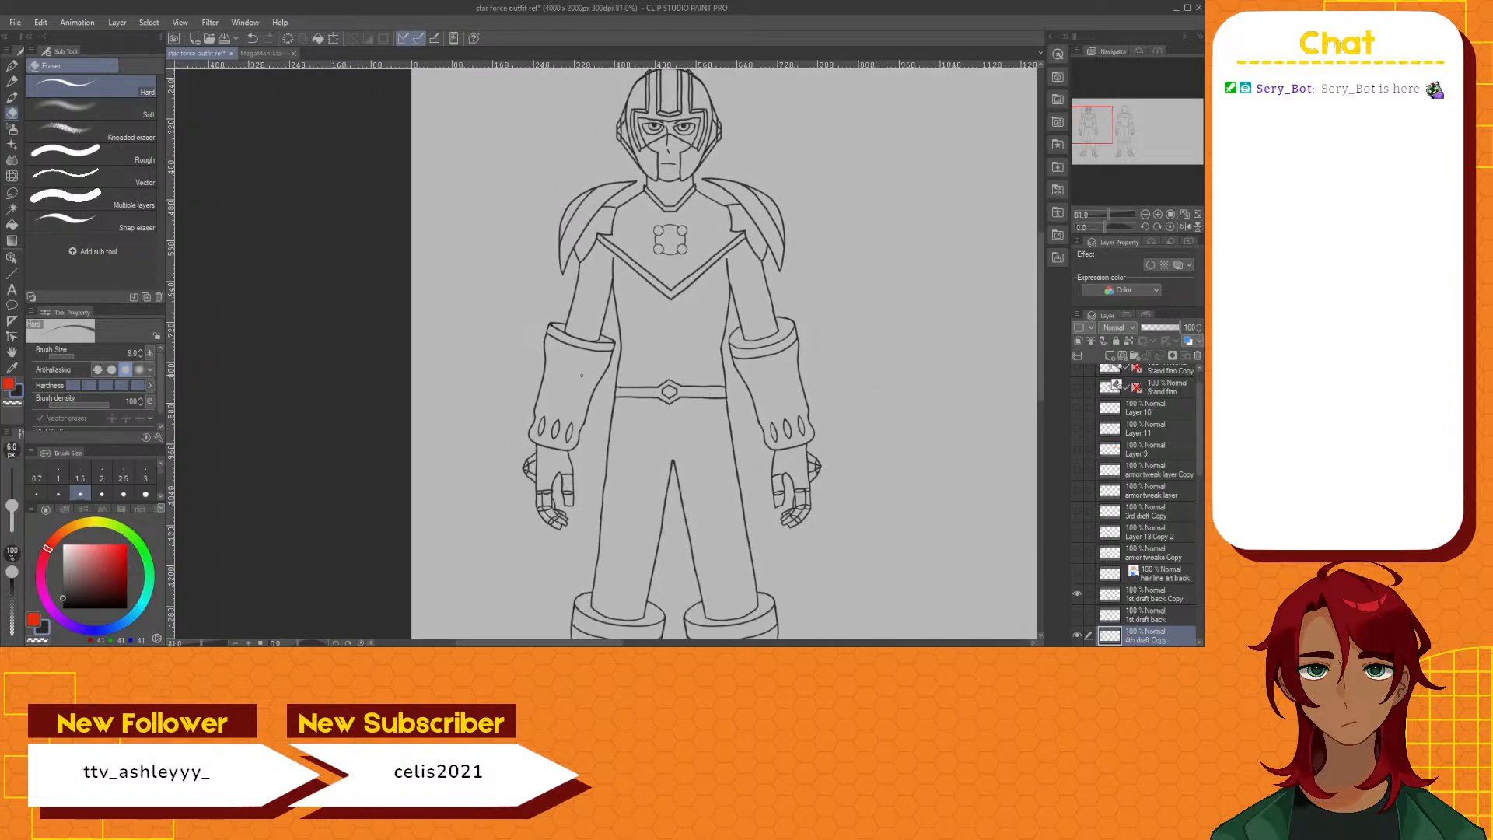
scroll(582, 376, down, 1)
scroll(581, 376, up, 1)
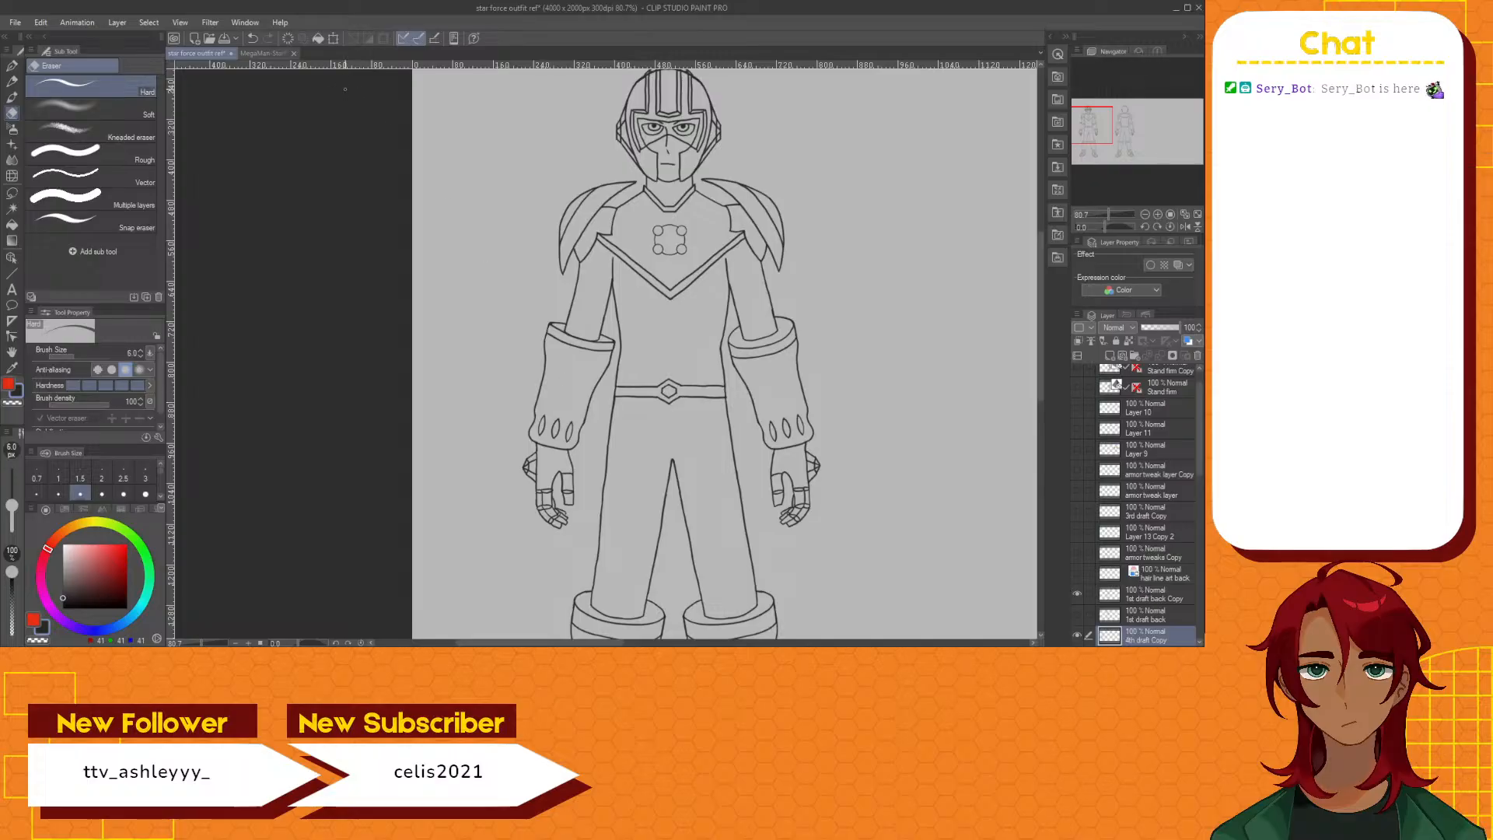
click(262, 54)
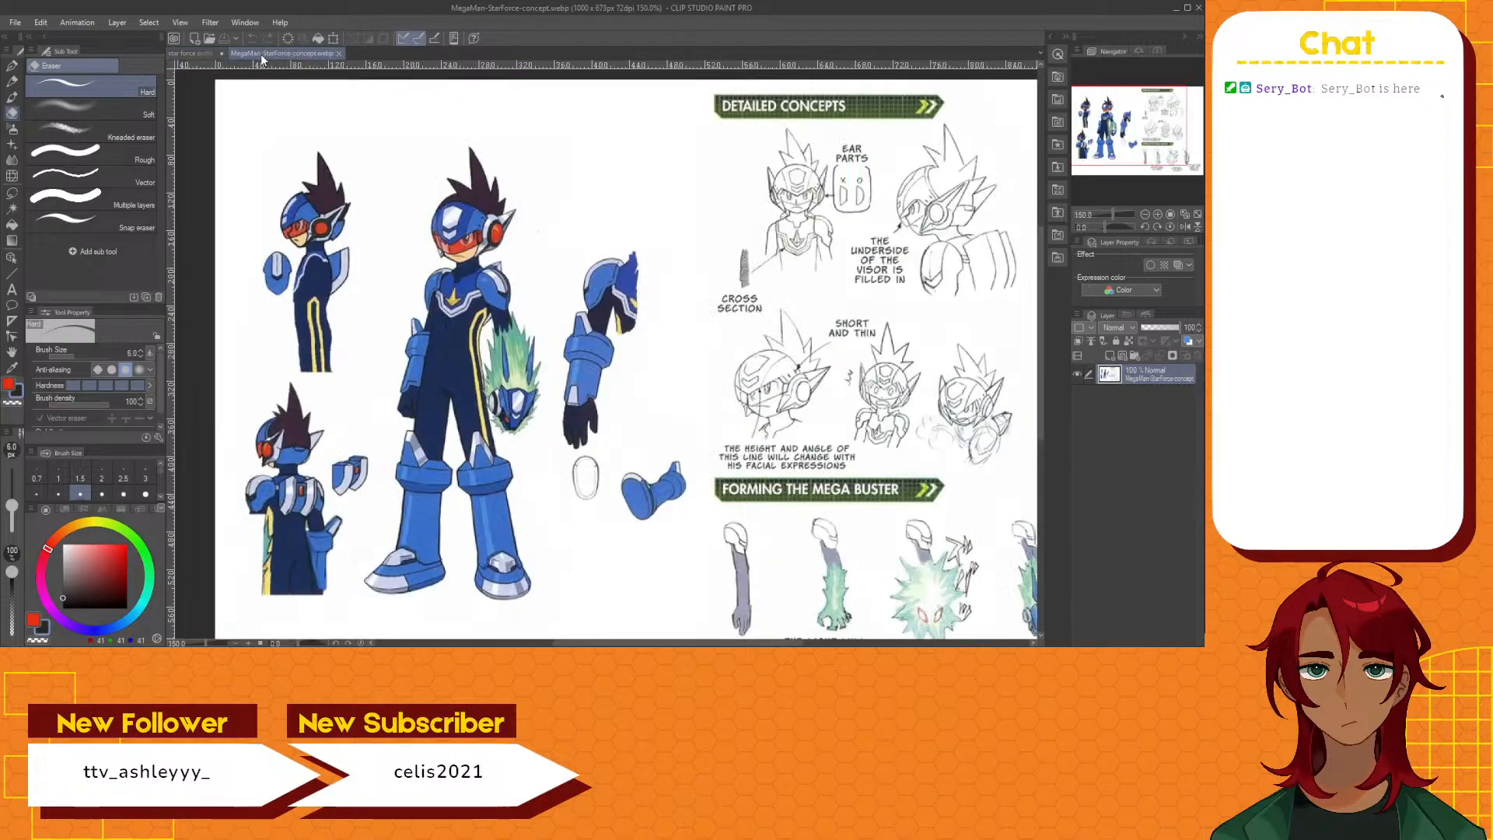
click(188, 52)
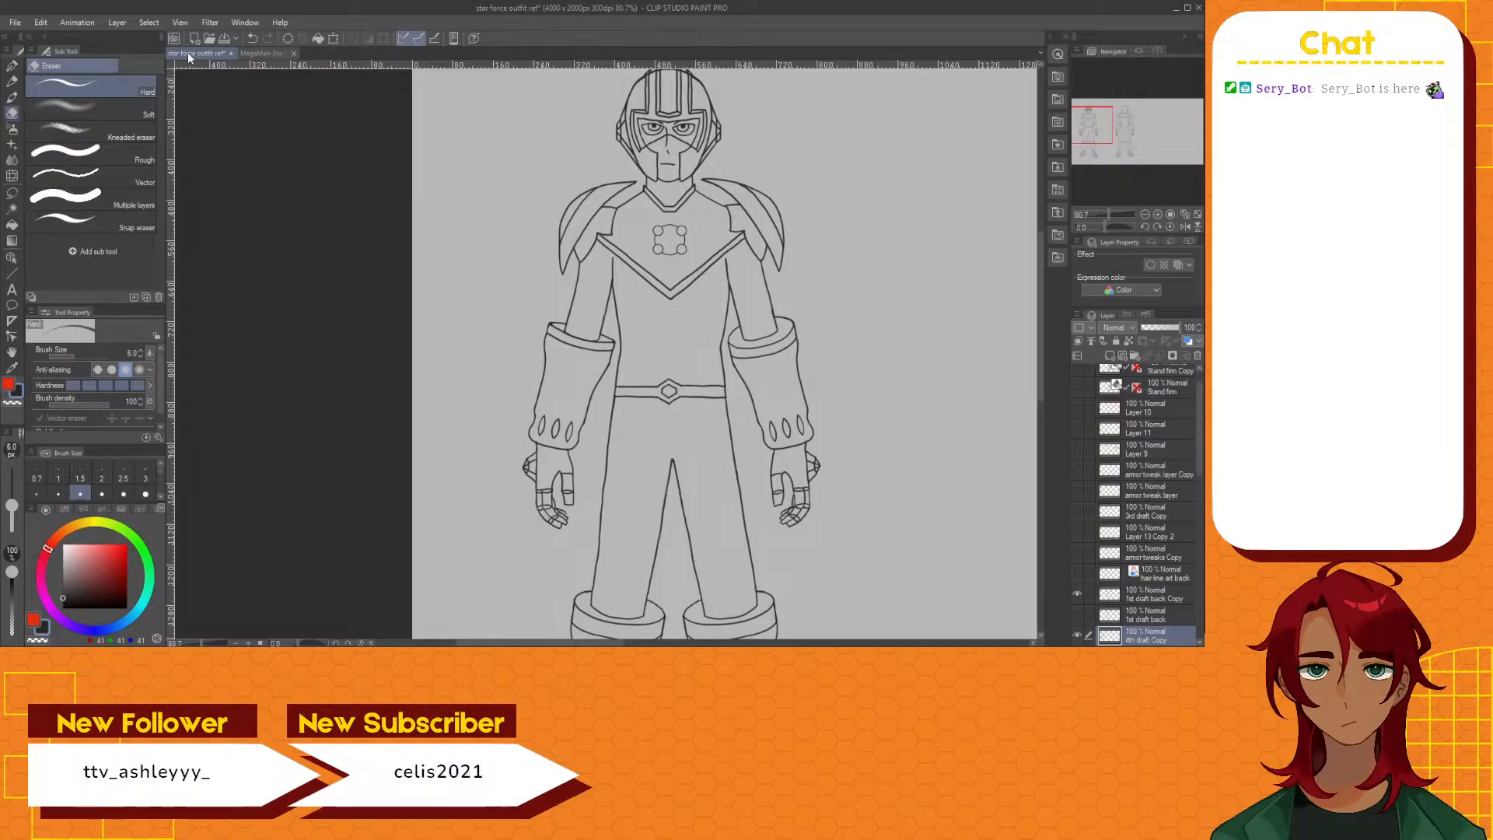
Erase and redraw the junction where the forearm's torso-side line meets the cuff's front rim
scroll(598, 342, up, 6)
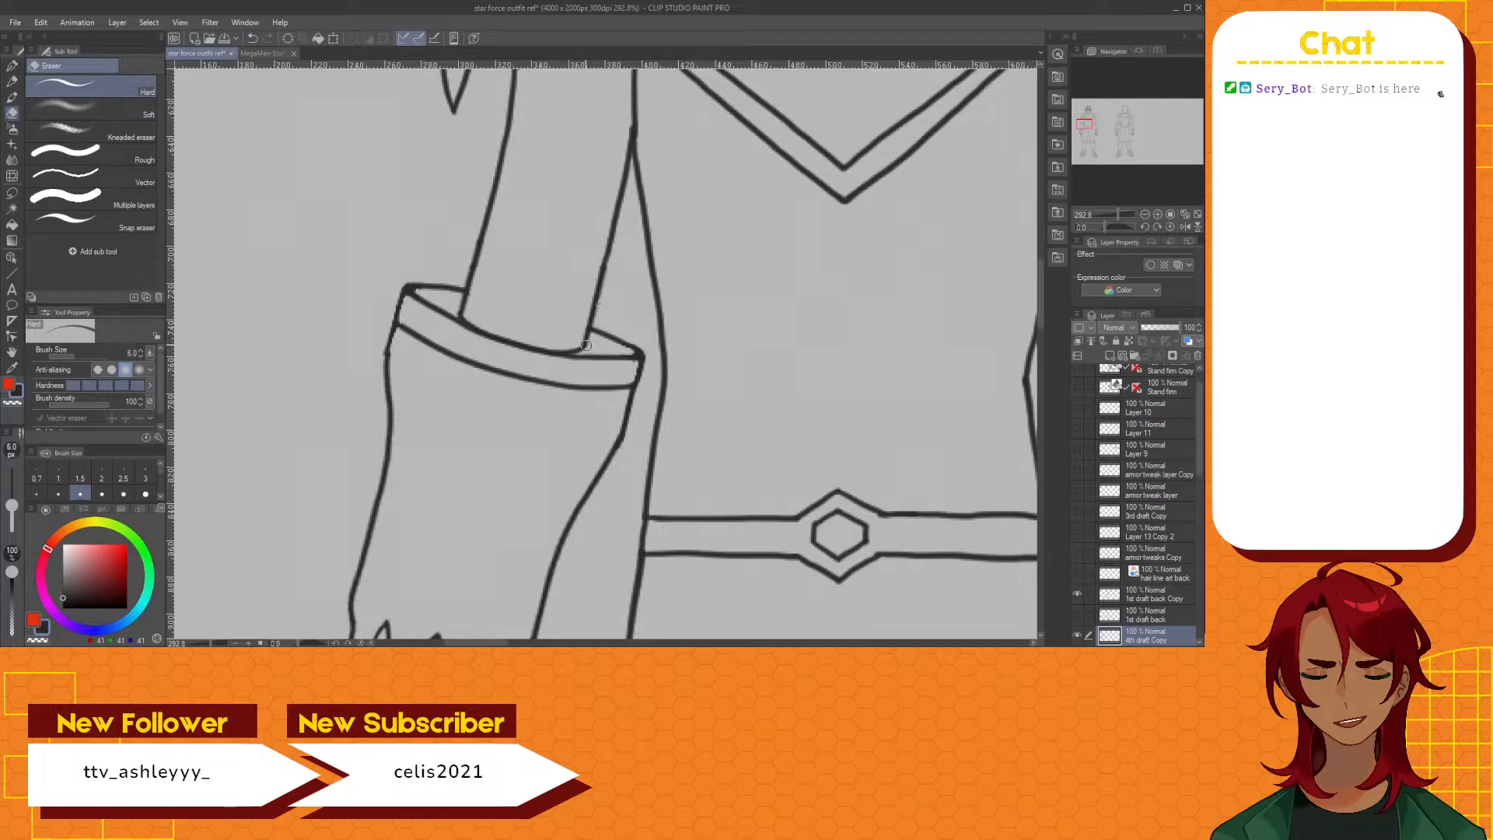
drag(586, 345, 584, 350)
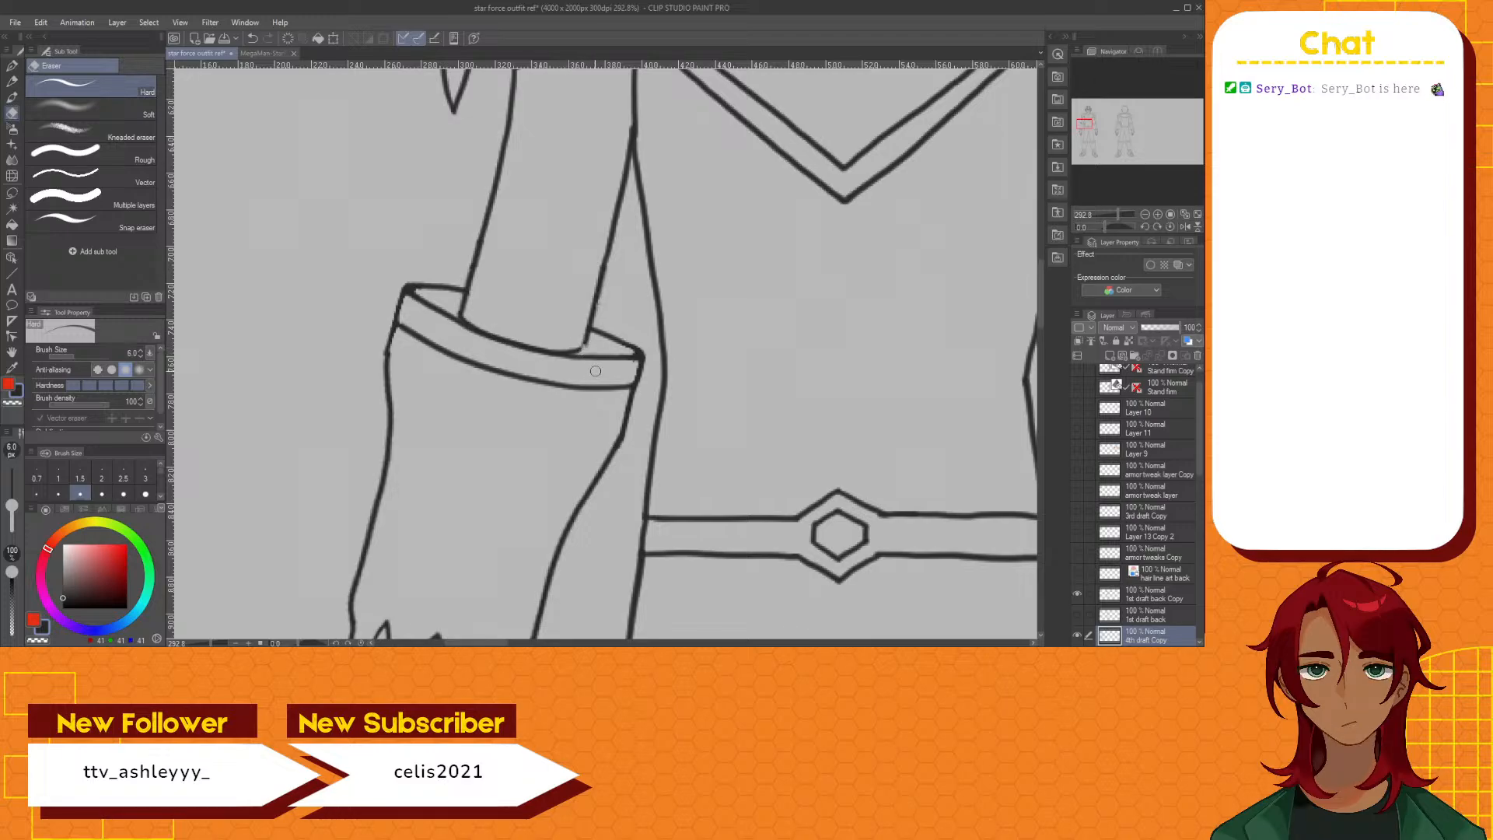
click(13, 66)
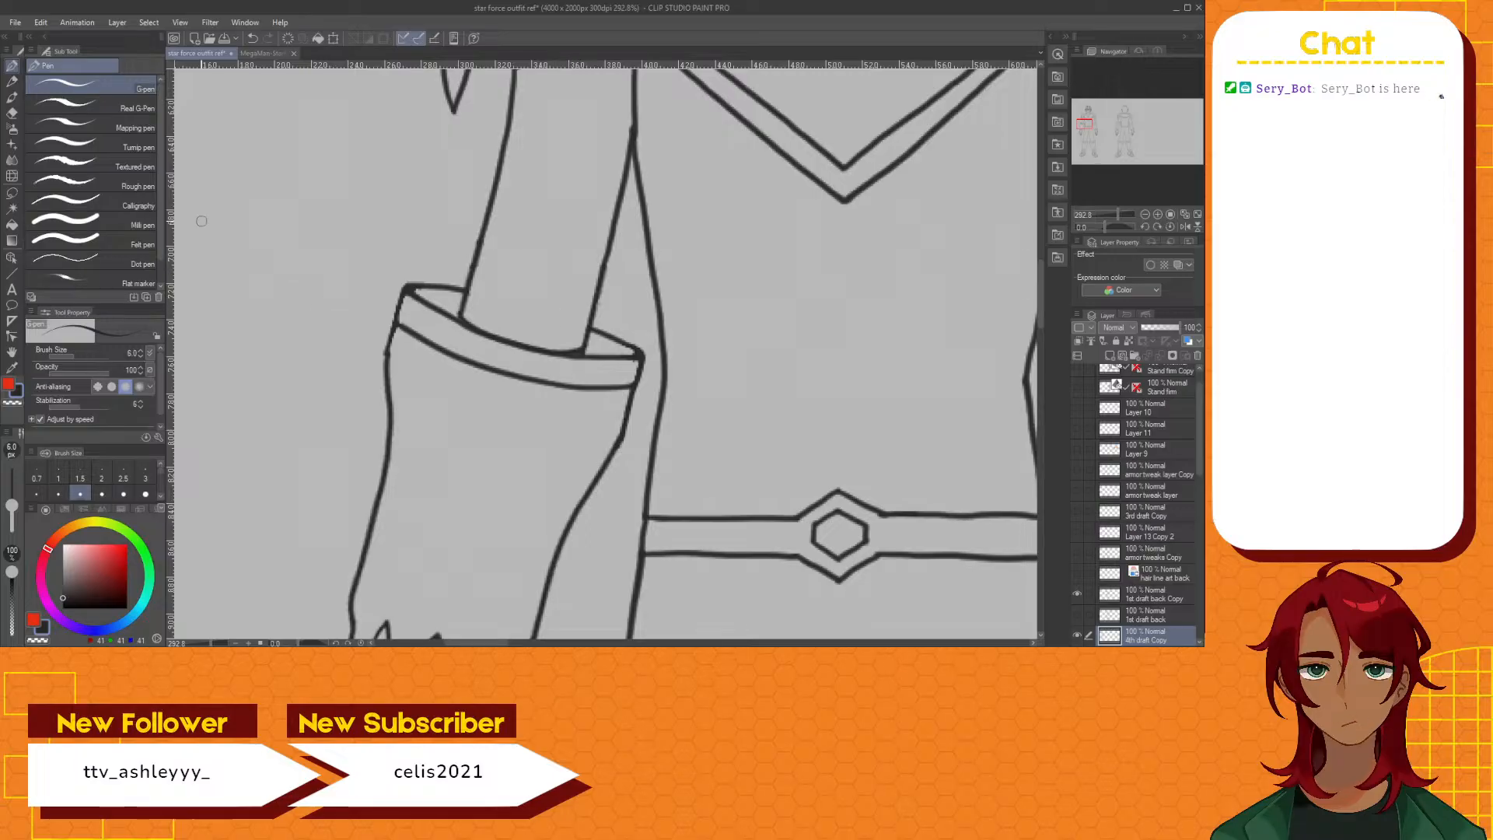
click(12, 114)
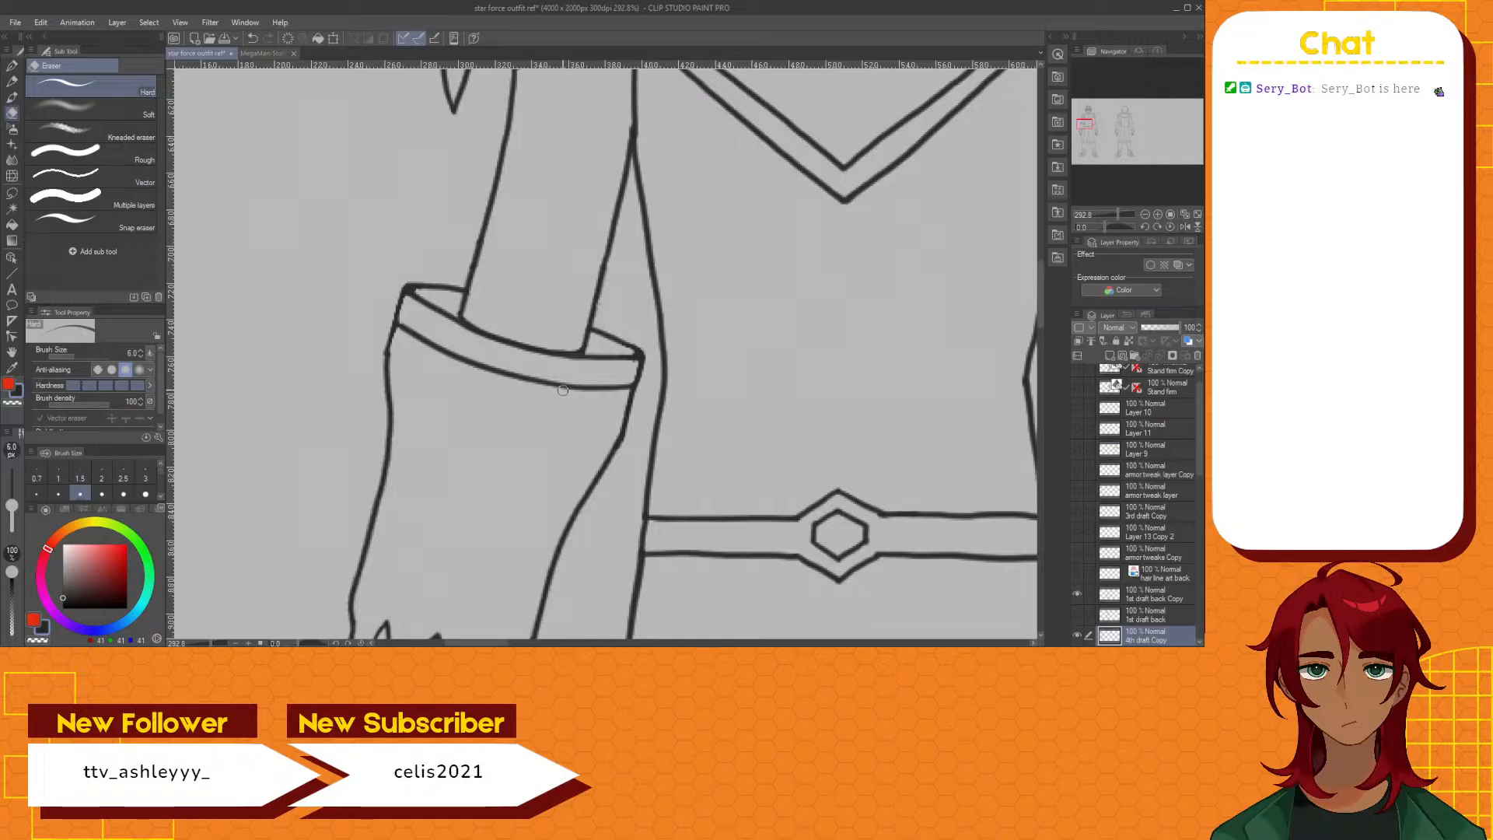
Review the reworked cuff at full-figure scale, compare it with the arm close-up in the concept image, and return to the outfit drawing
scroll(579, 379, down, 3)
scroll(589, 365, down, 2)
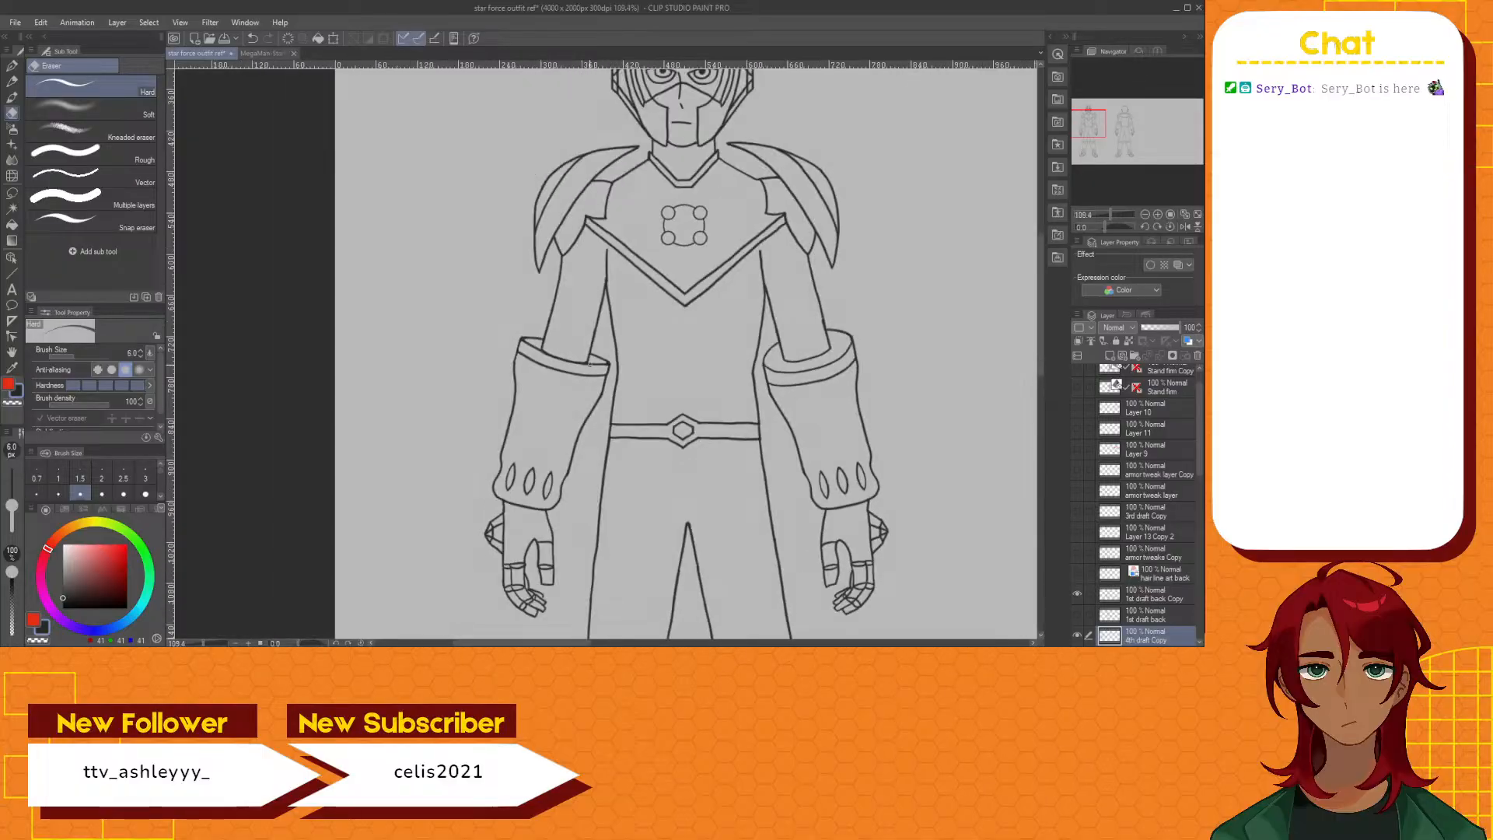
scroll(578, 367, up, 4)
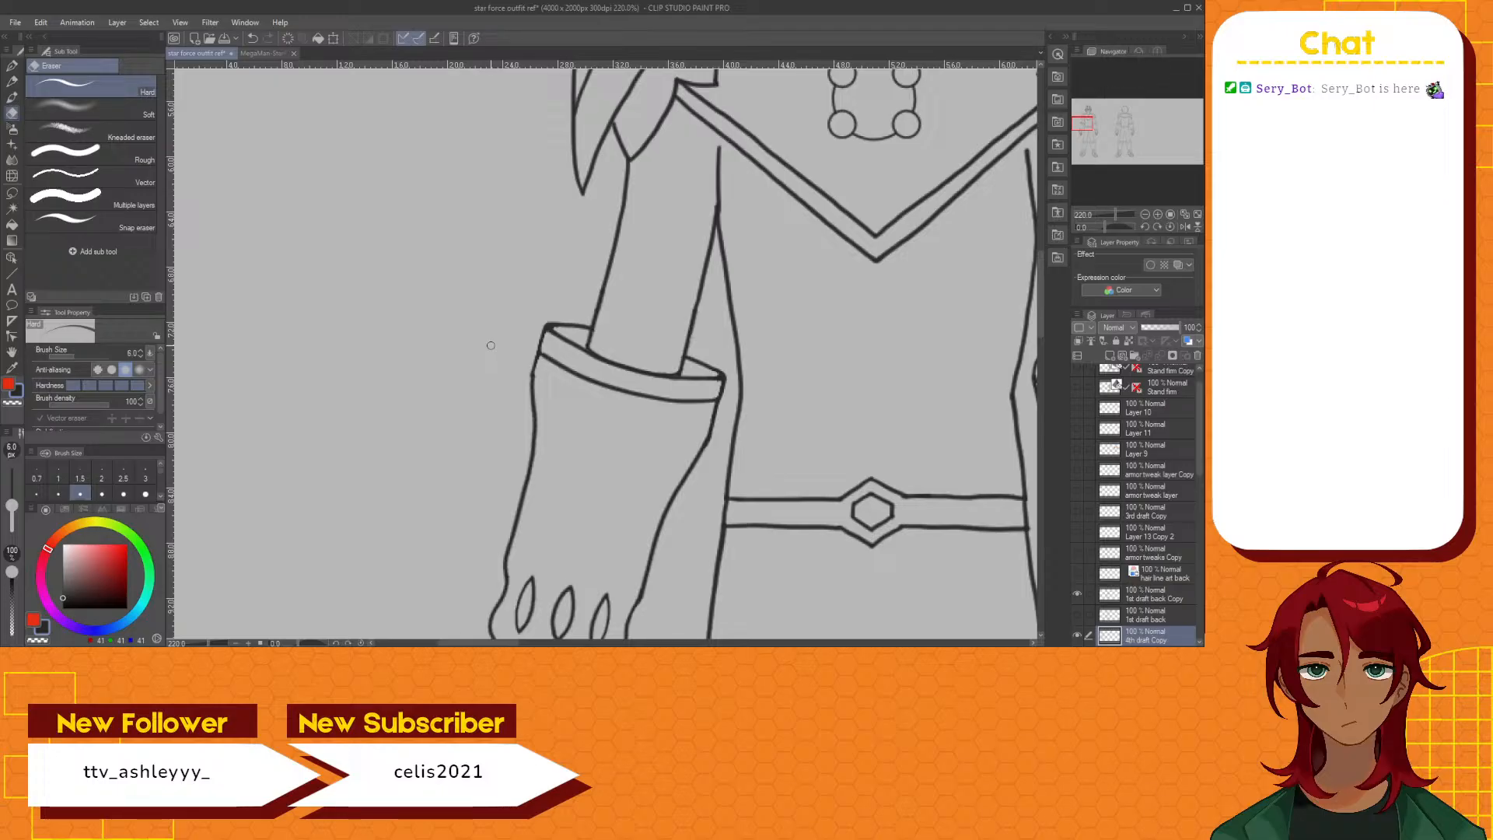
scroll(529, 369, down, 2)
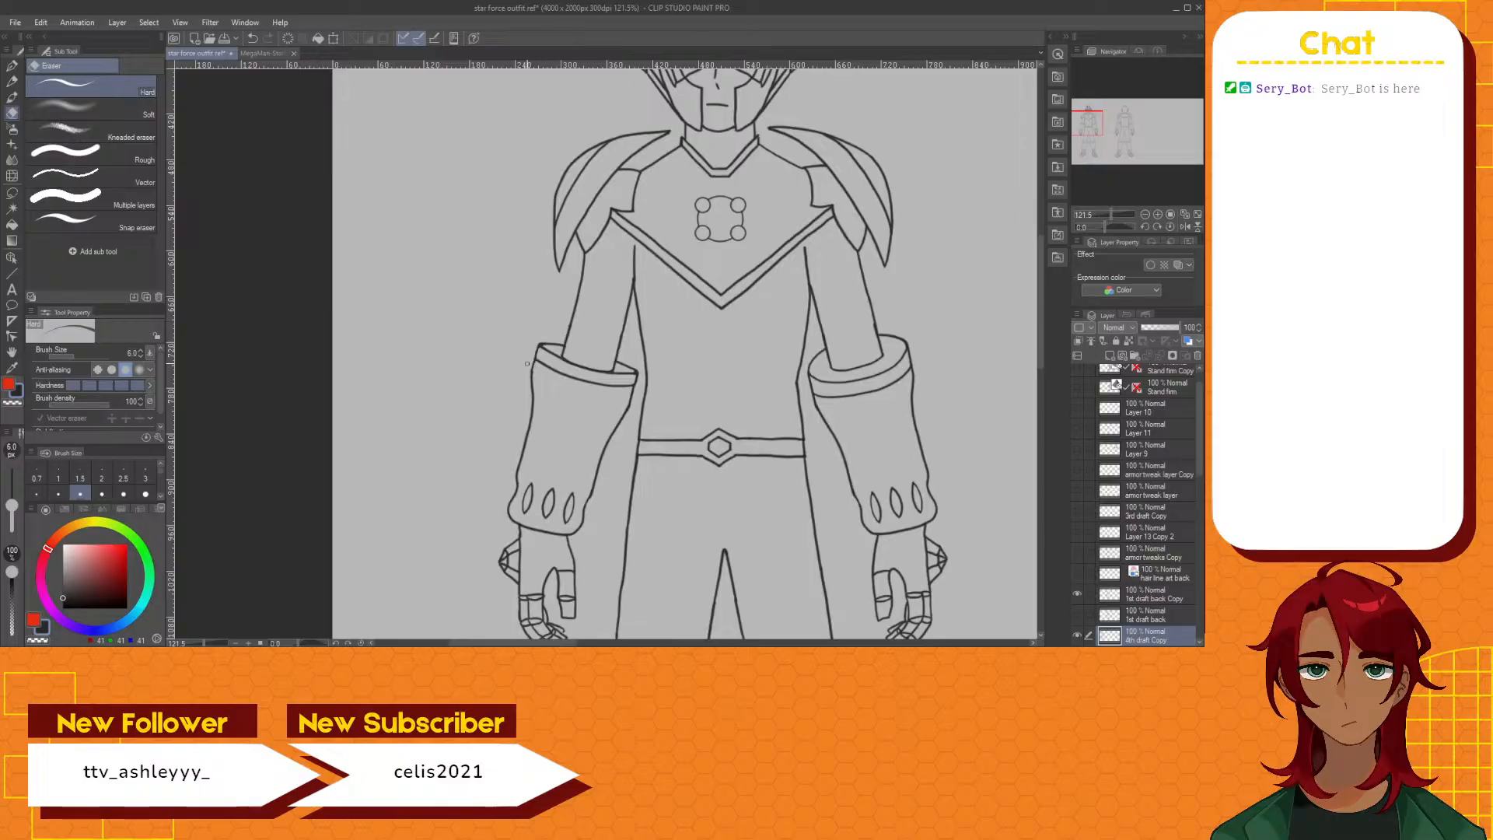
click(257, 53)
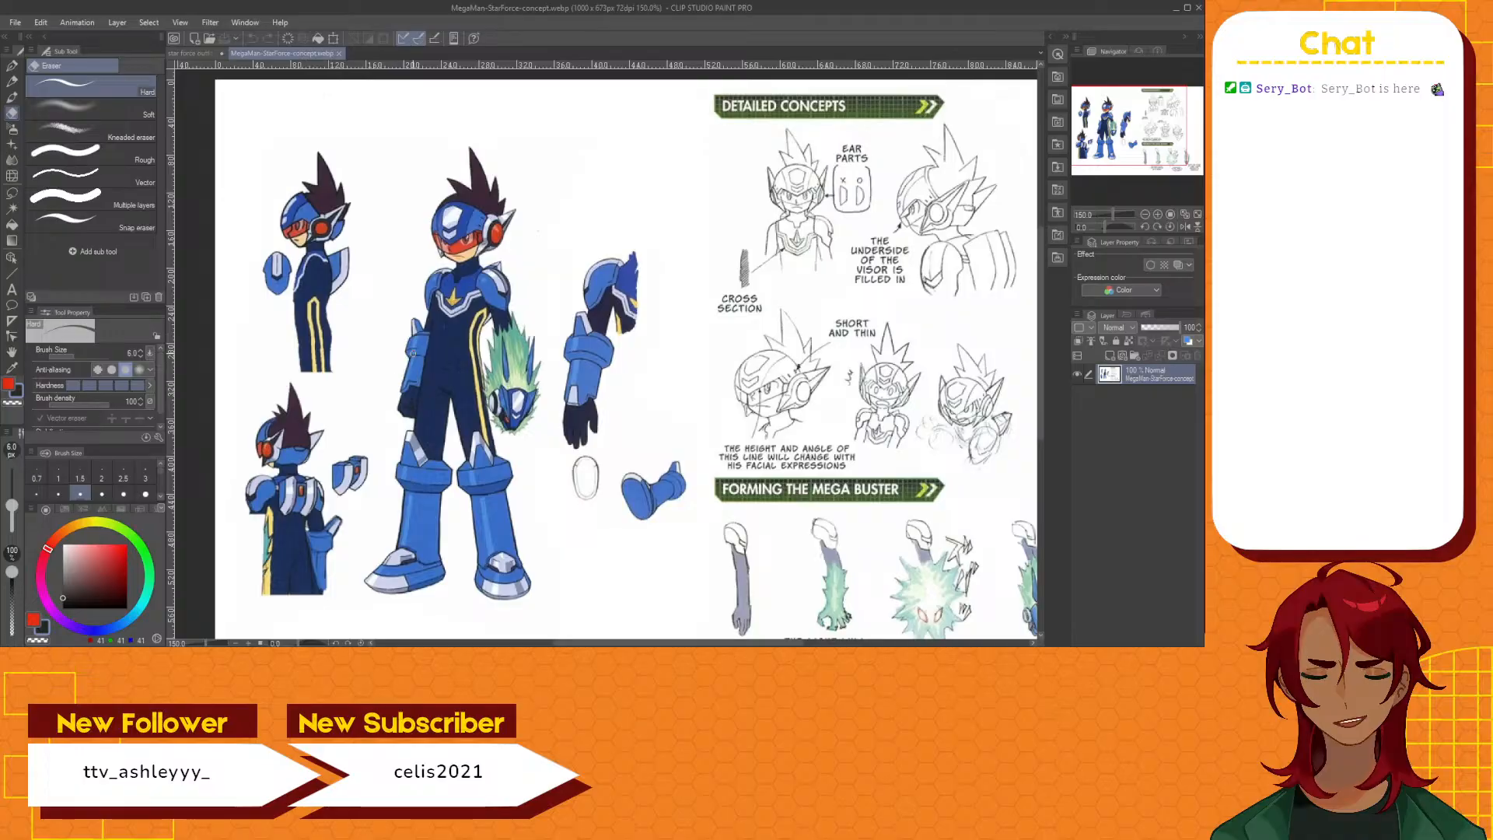
scroll(413, 353, up, 1)
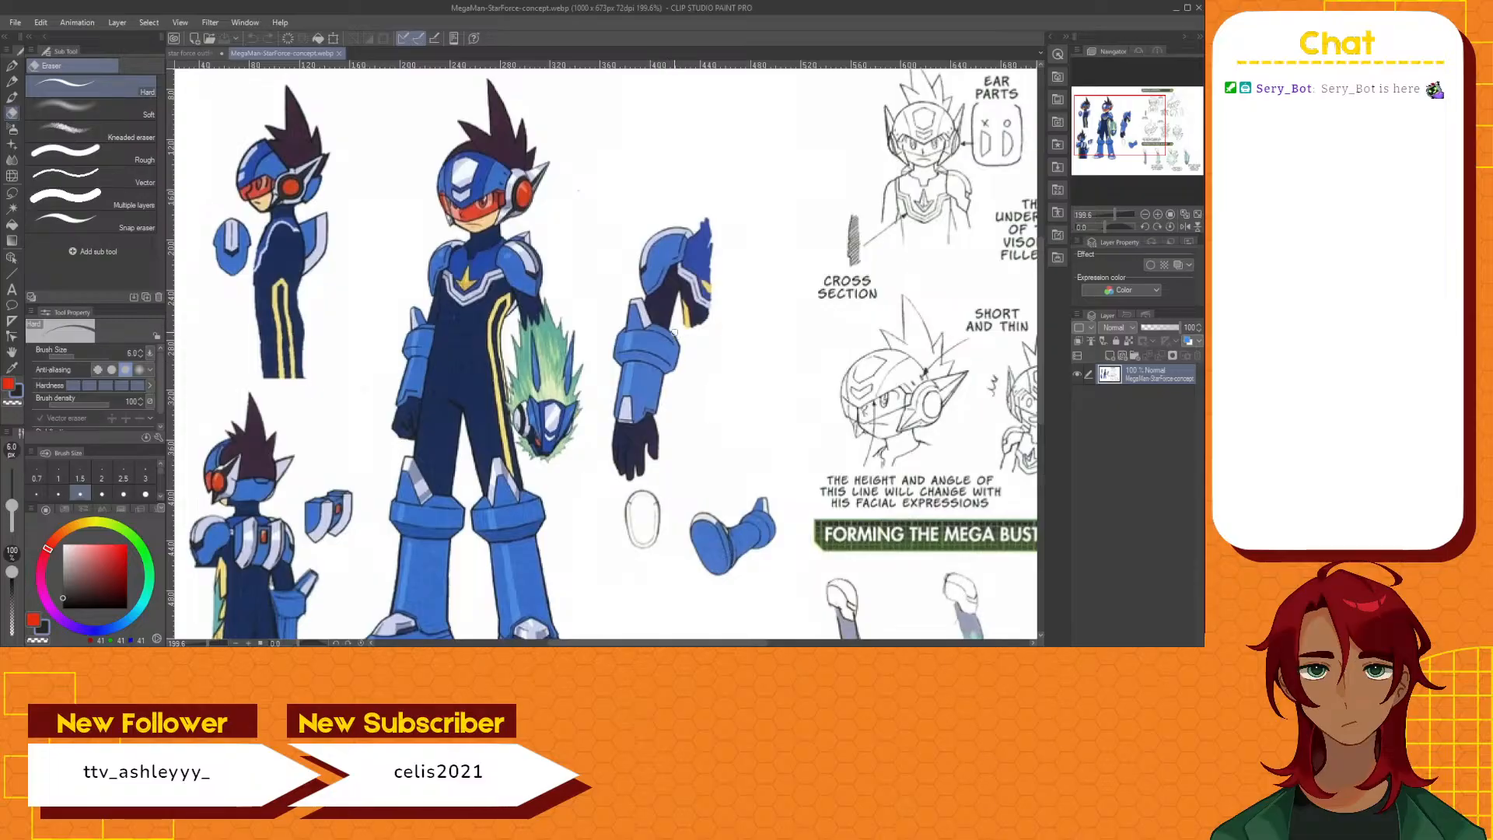
click(204, 52)
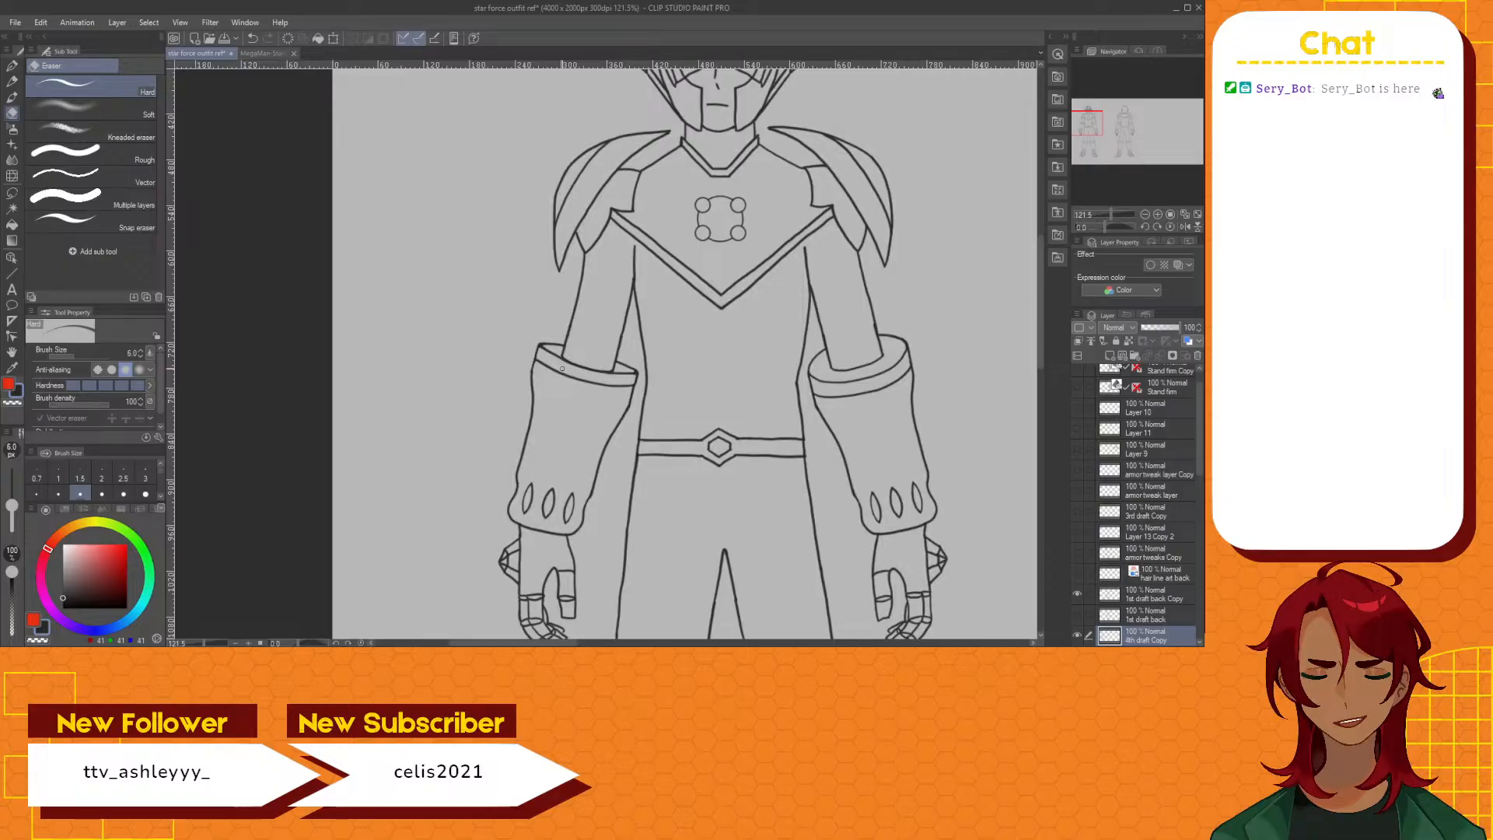
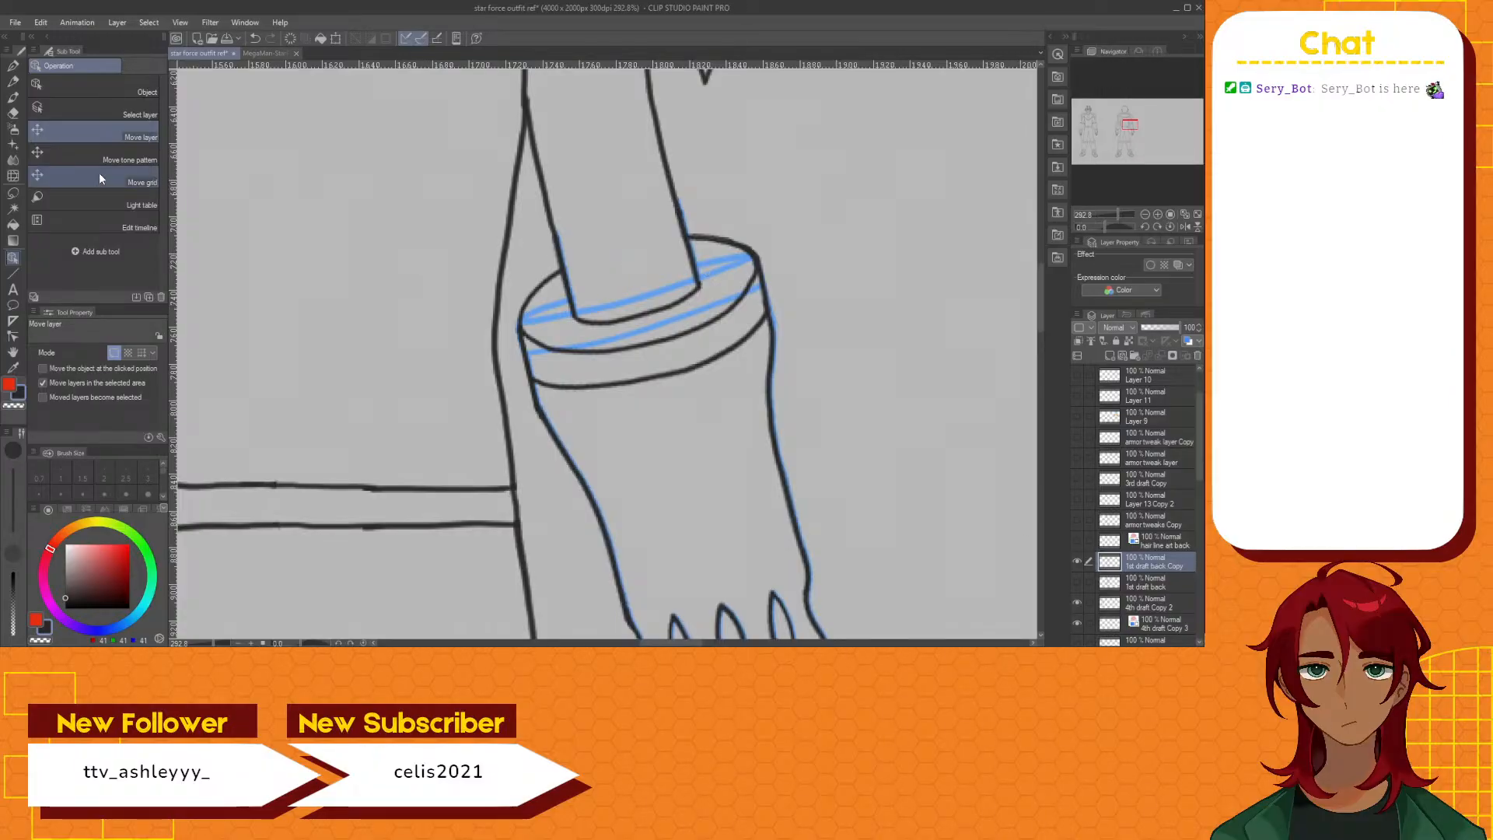
Select the elliptical rim lines on the back figure's right-hand forearm cuff with the lasso and delete them
click(13, 198)
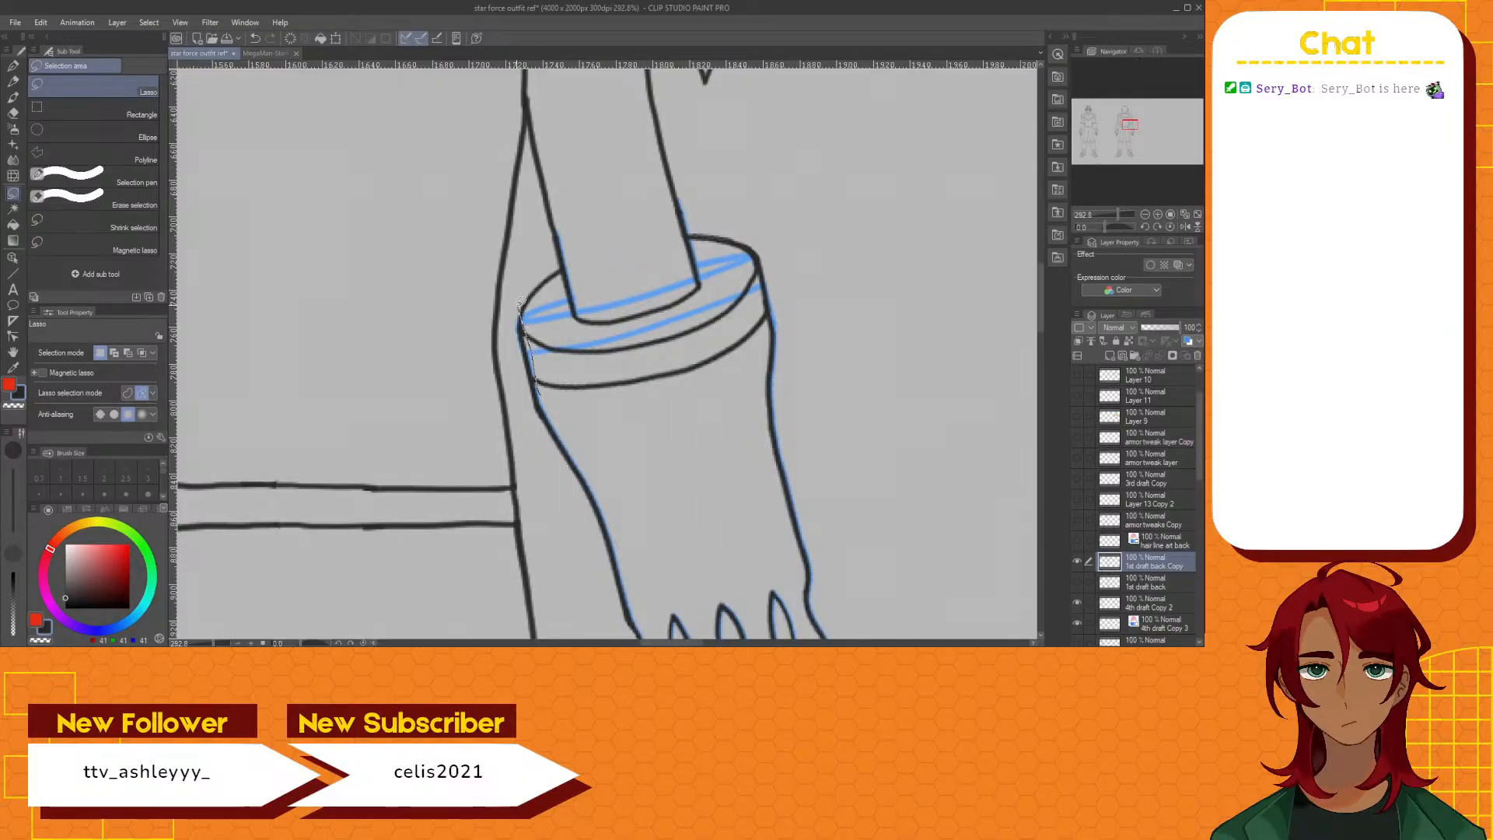
drag(521, 304, 547, 394)
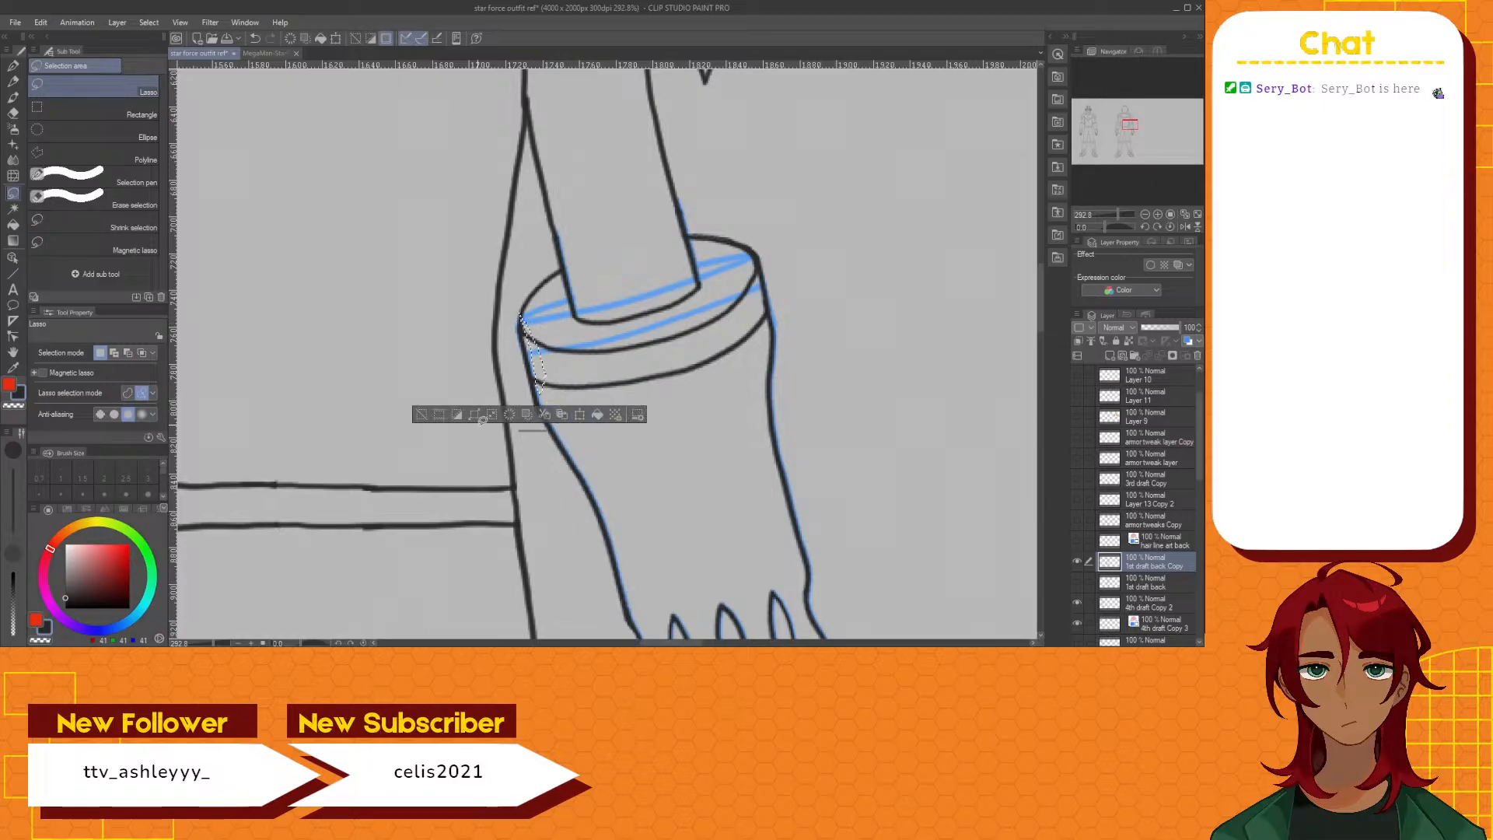
click(418, 414)
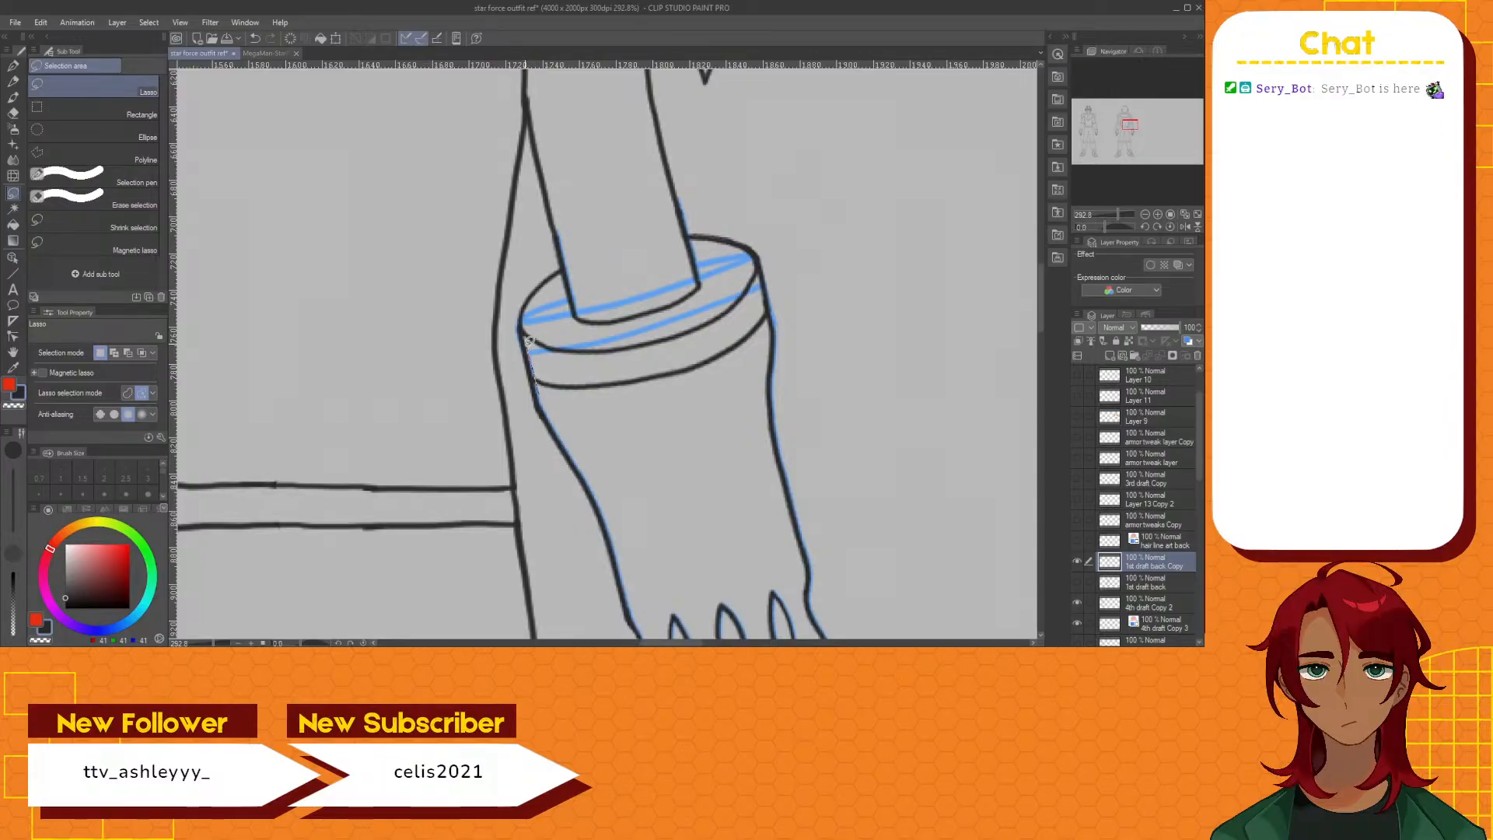
mouse_move(524, 327)
mouse_down()
mouse_move(554, 264)
mouse_move(579, 316)
mouse_move(607, 324)
mouse_move(686, 302)
mouse_move(704, 263)
mouse_up()
mouse_move(751, 233)
mouse_down()
mouse_move(768, 322)
mouse_move(737, 360)
mouse_move(660, 394)
mouse_move(545, 387)
mouse_up()
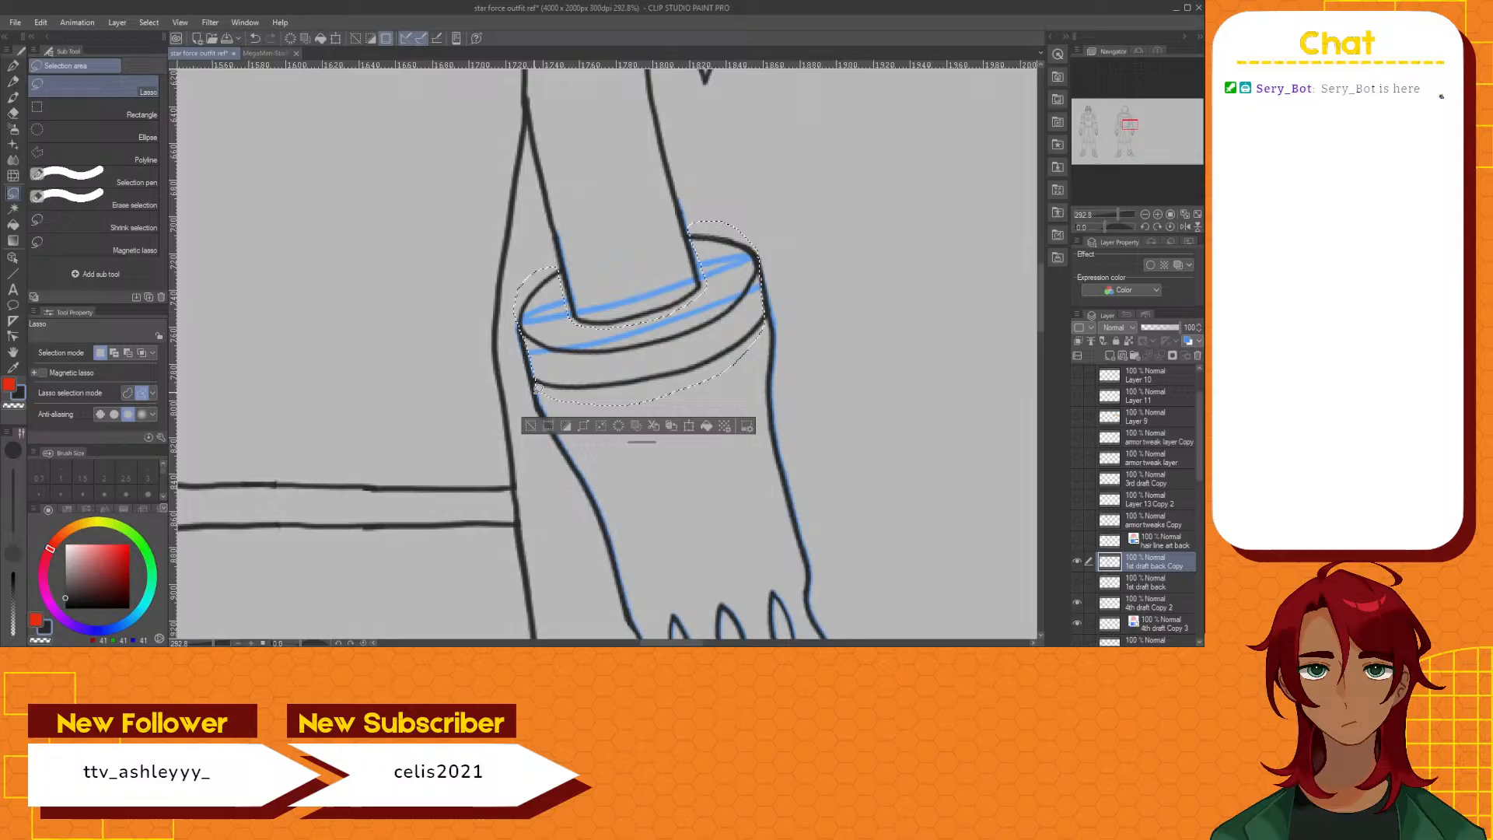
click(601, 425)
click(532, 426)
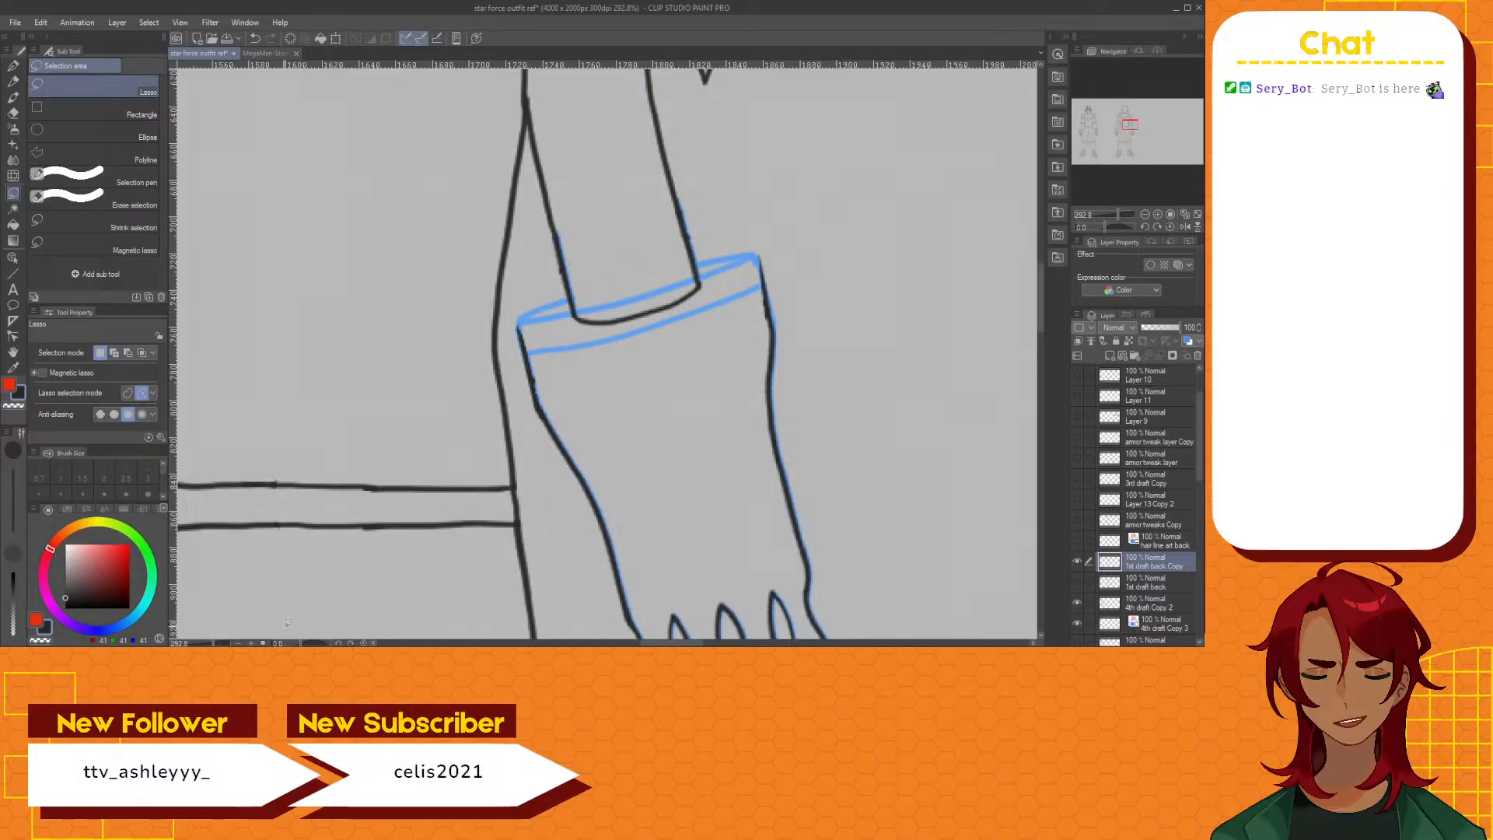
Draw a single curved outer edge across the cuff's open end following the blue guide, and hide the guide layer
drag(300, 644, 319, 643)
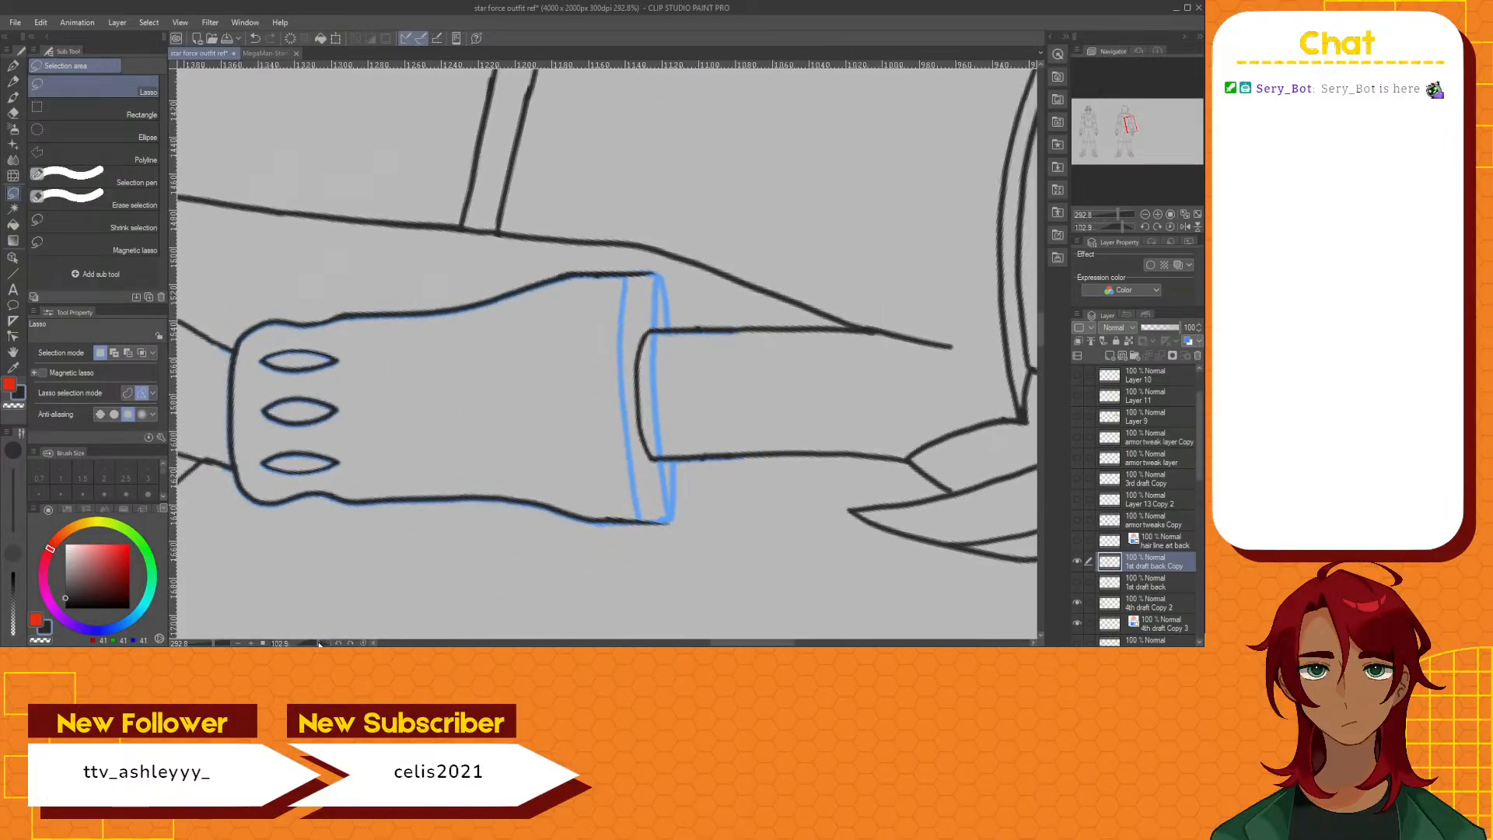
click(12, 73)
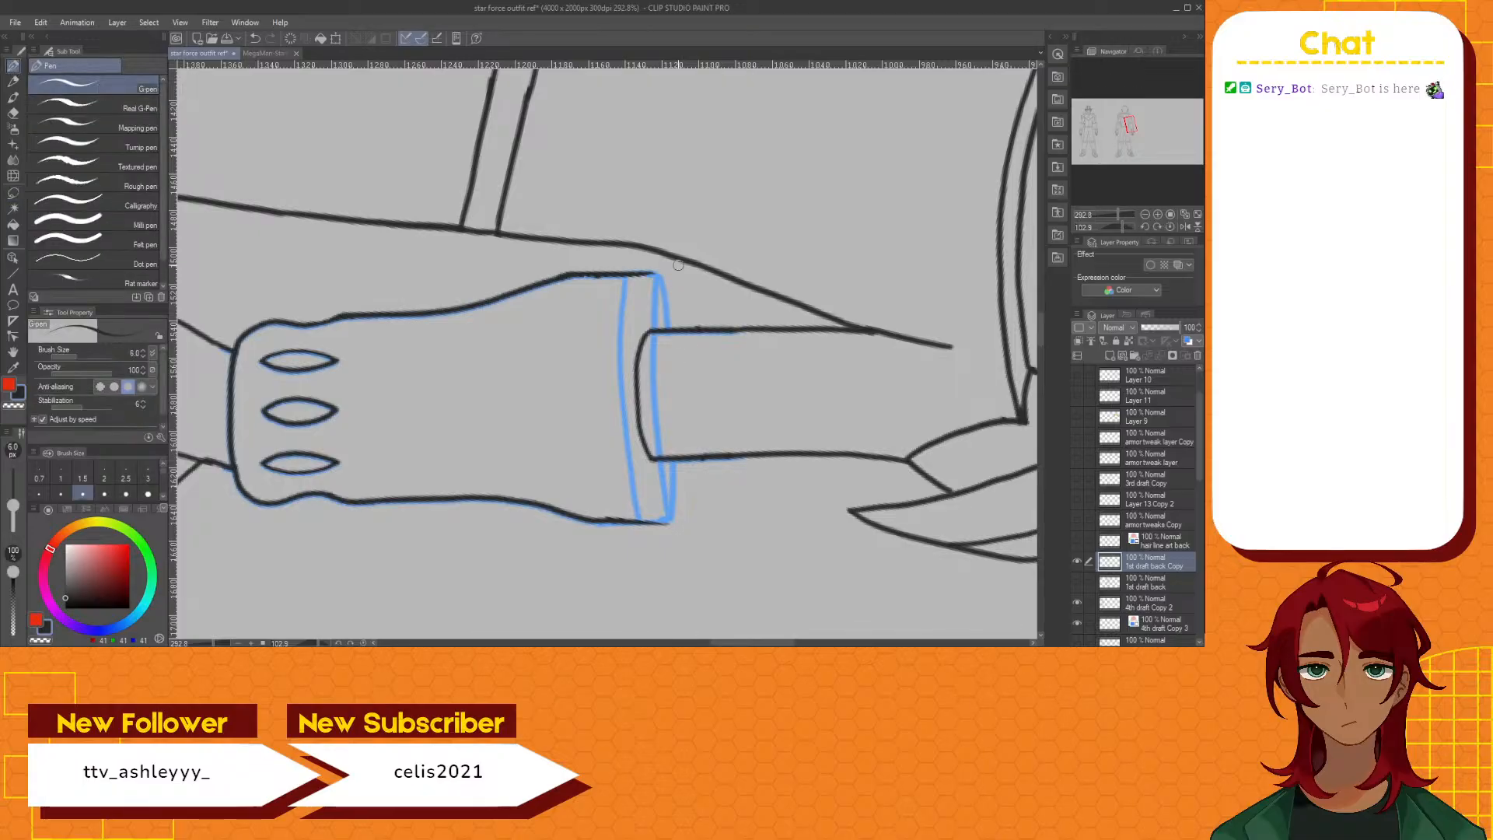
drag(649, 276, 664, 321)
key(ctrl+z)
drag(736, 643, 758, 643)
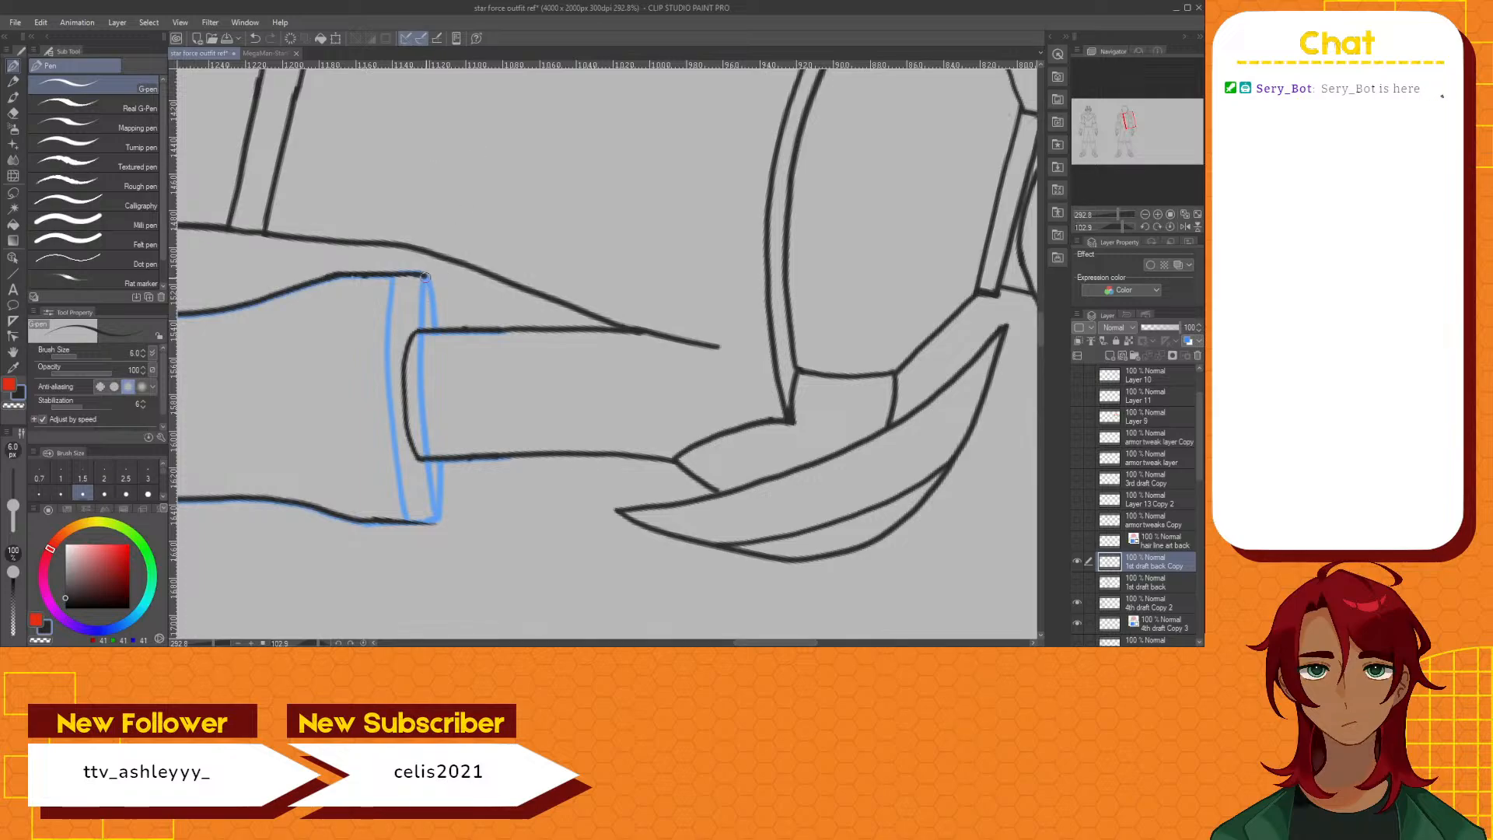
mouse_move(430, 283)
mouse_down()
mouse_move(443, 434)
mouse_move(431, 520)
mouse_up()
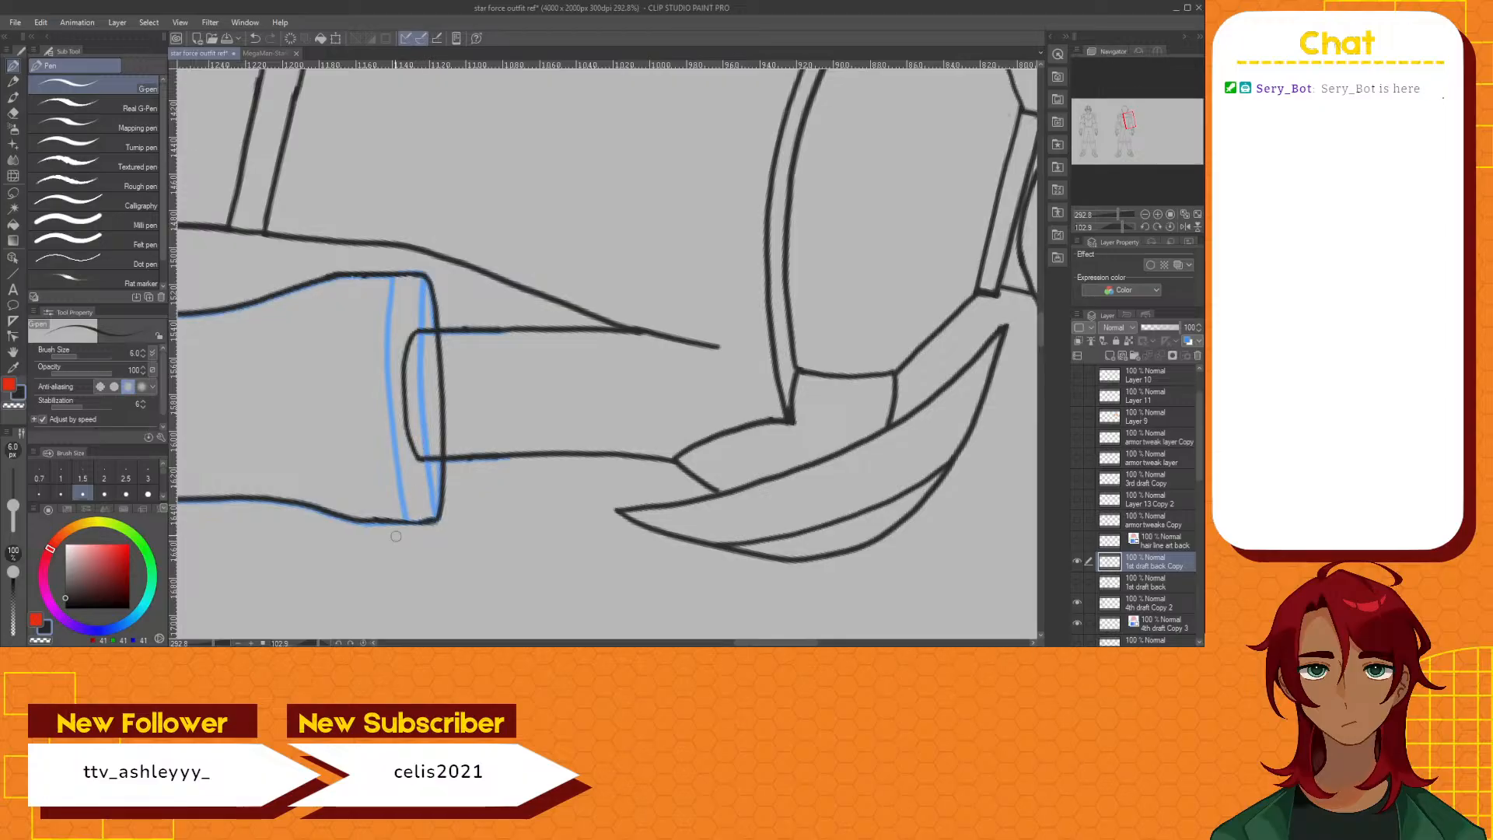
click(1078, 620)
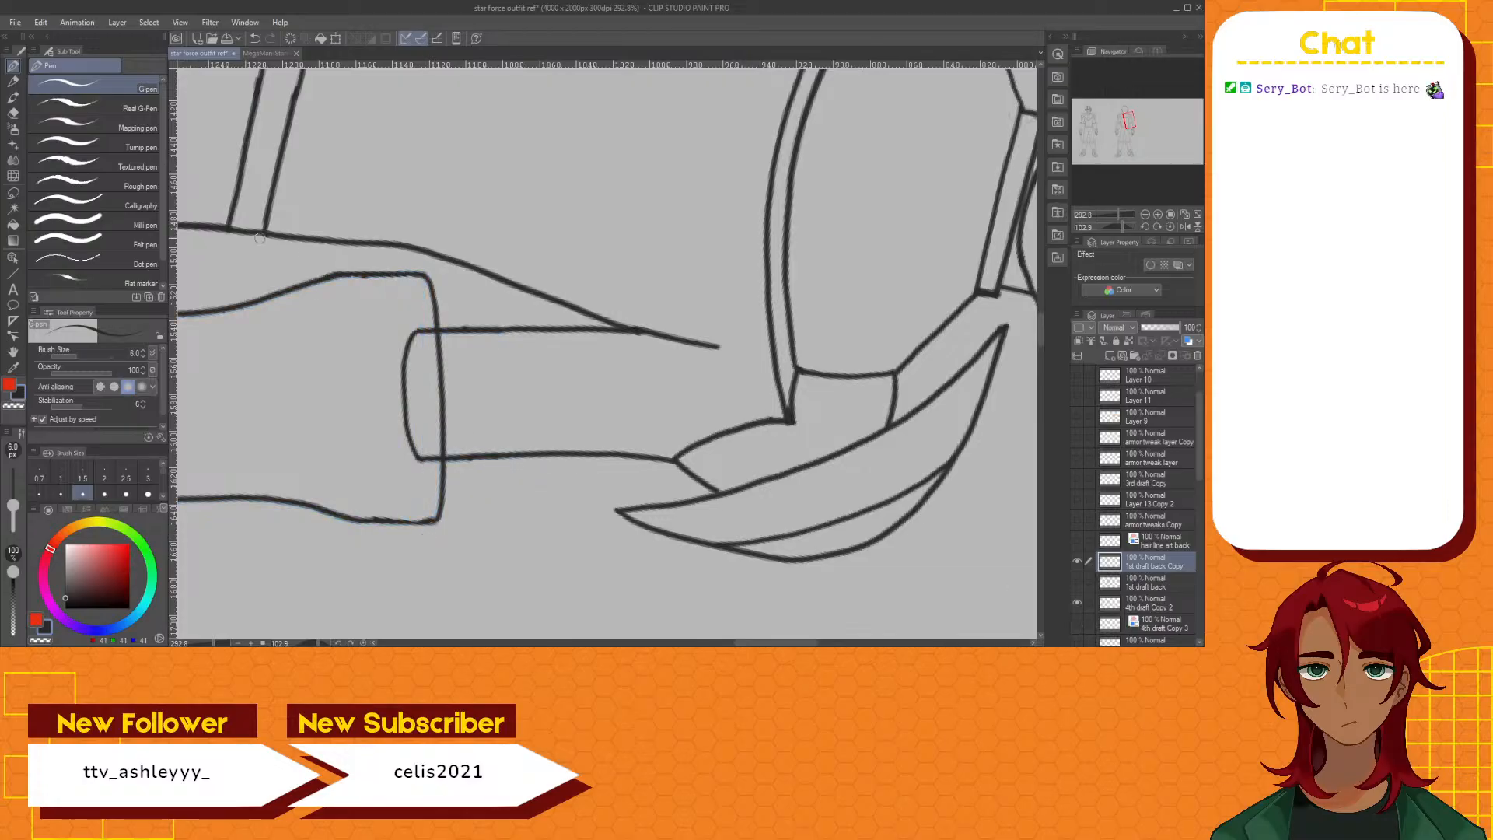
Remove the sleeve's rounded end inside the cuff by erasing where it crosses the edge and deleting the rest
click(13, 112)
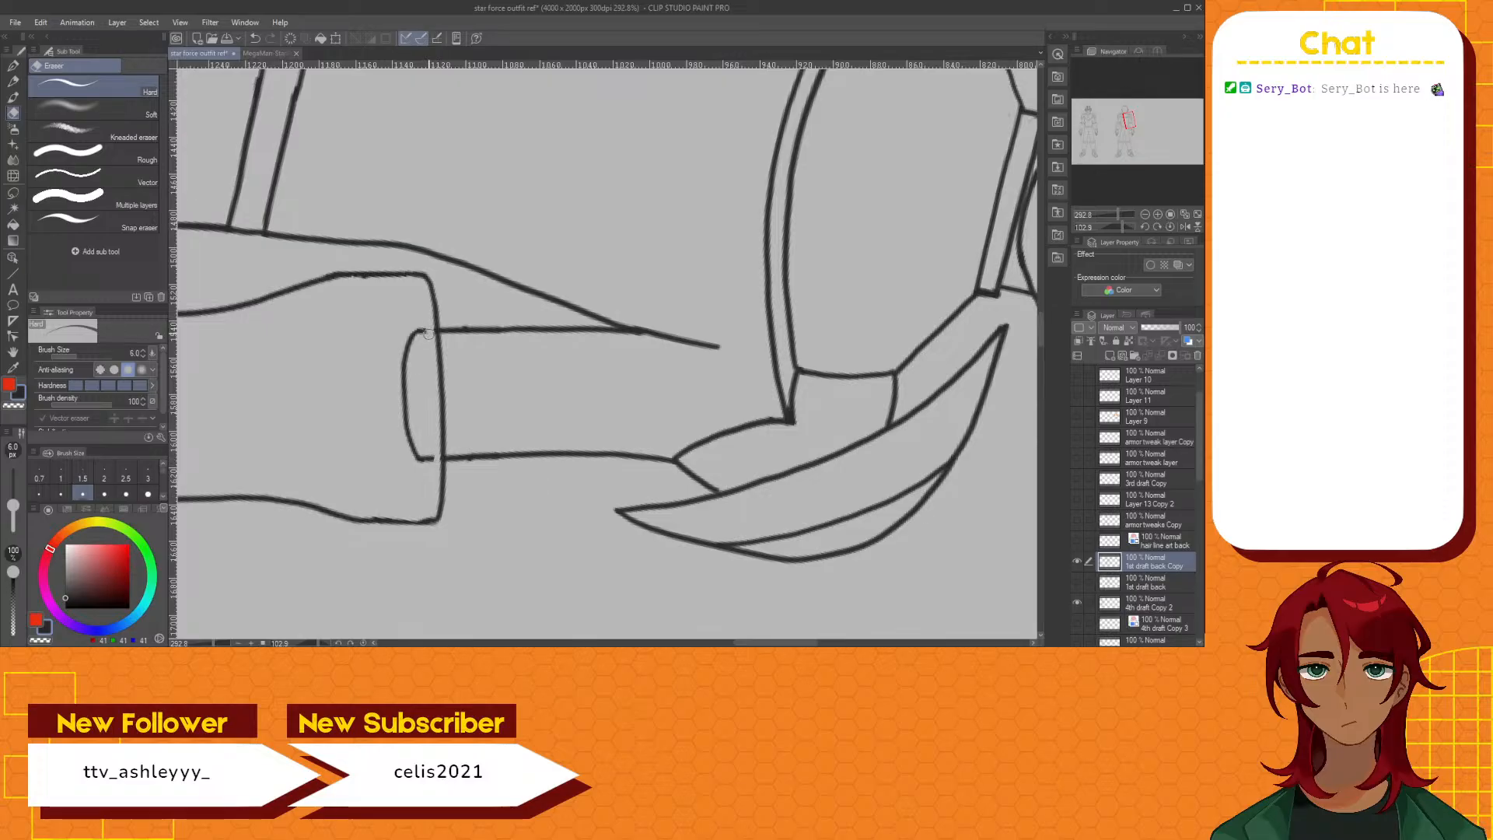
click(11, 196)
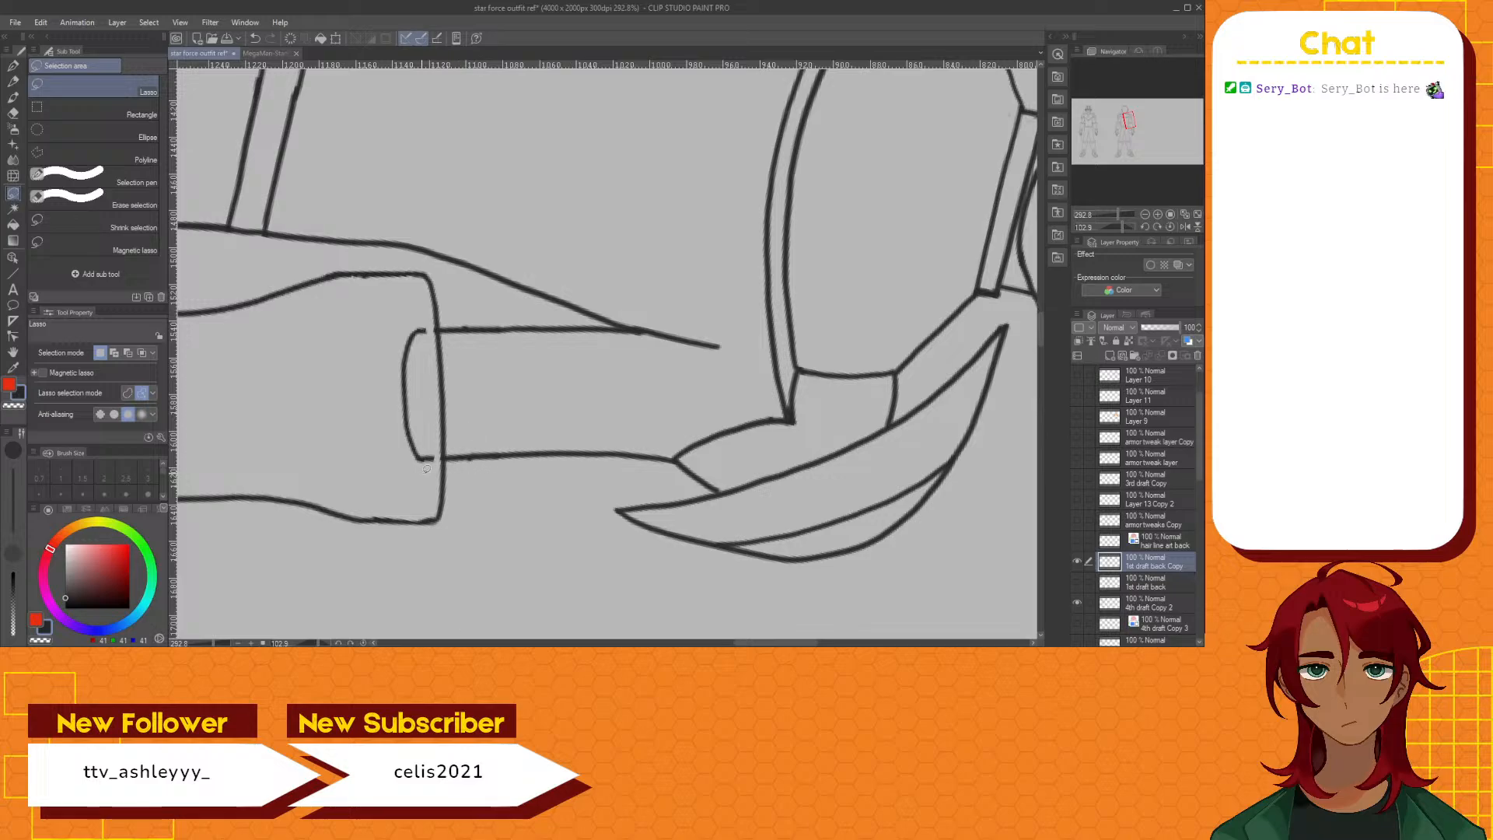
mouse_move(426, 469)
mouse_down()
mouse_move(391, 420)
mouse_move(392, 342)
mouse_move(435, 350)
mouse_move(438, 469)
mouse_move(421, 468)
mouse_up()
click(408, 501)
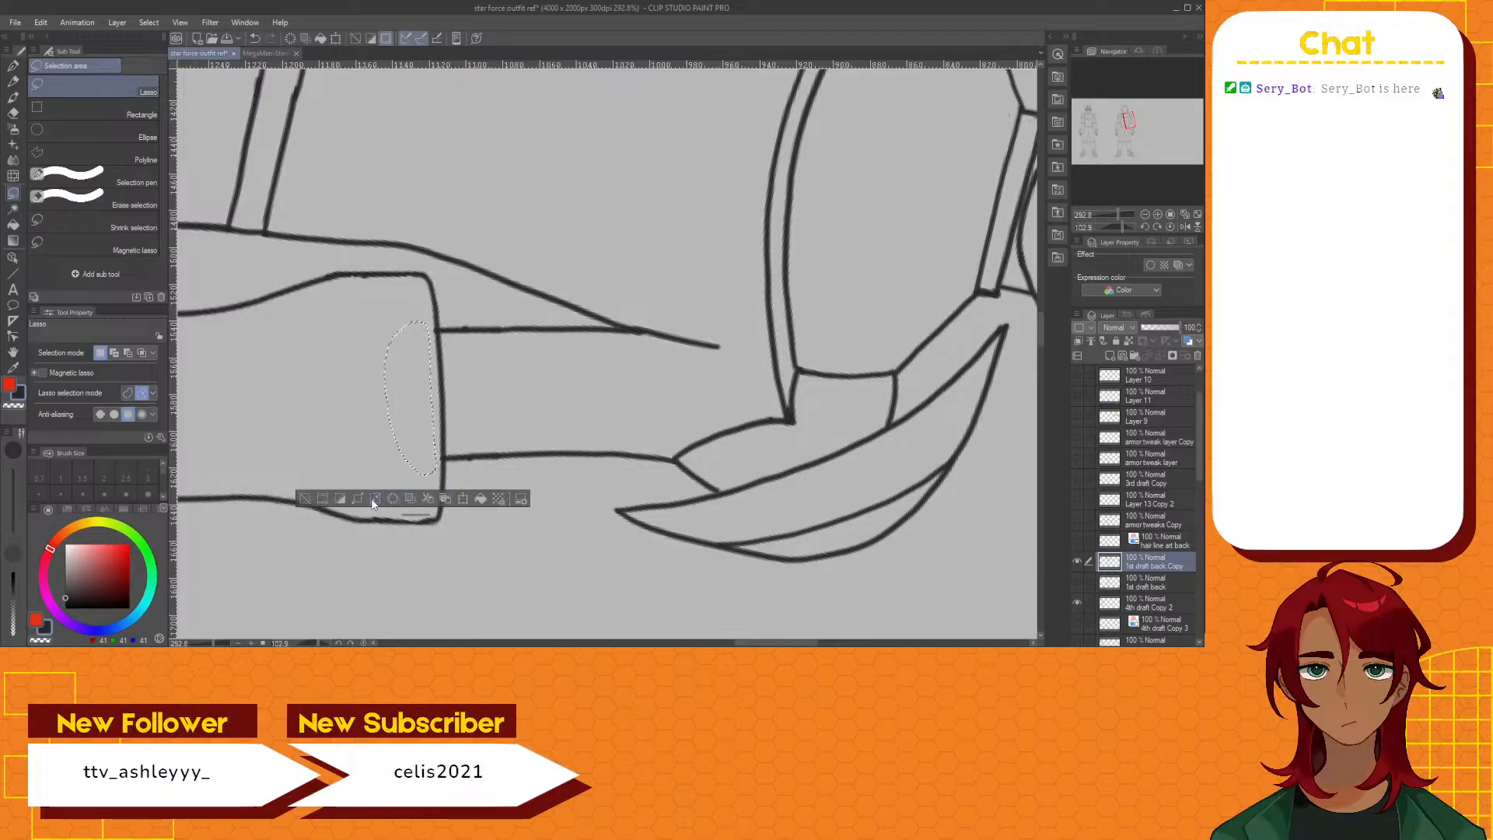
click(305, 498)
Draw the inner rim line across the cuff parallel to its new edge, using the blue guide layer as a temporary reference
scroll(320, 516, down, 8)
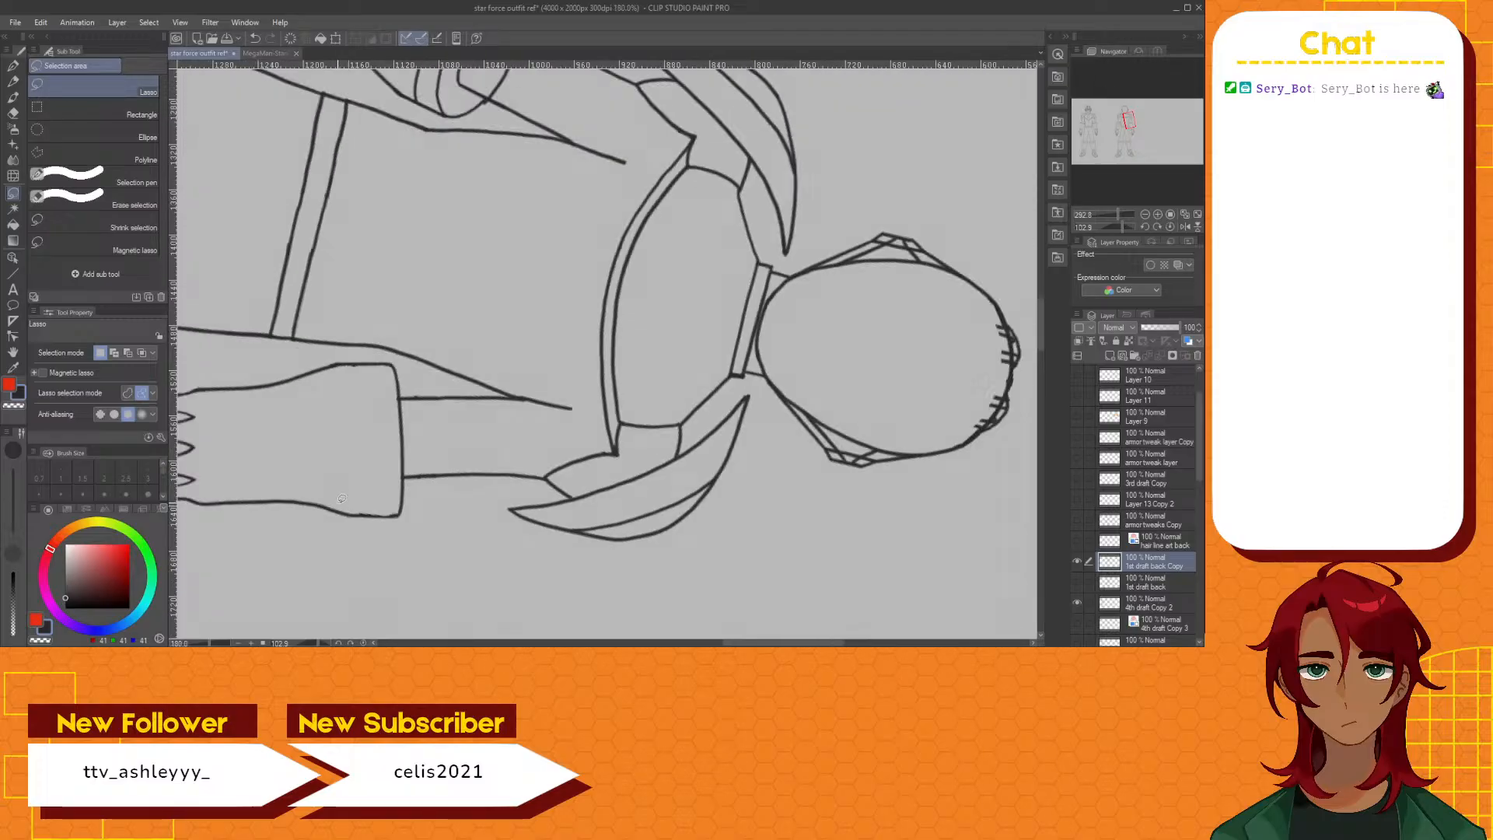
scroll(342, 490, down, 2)
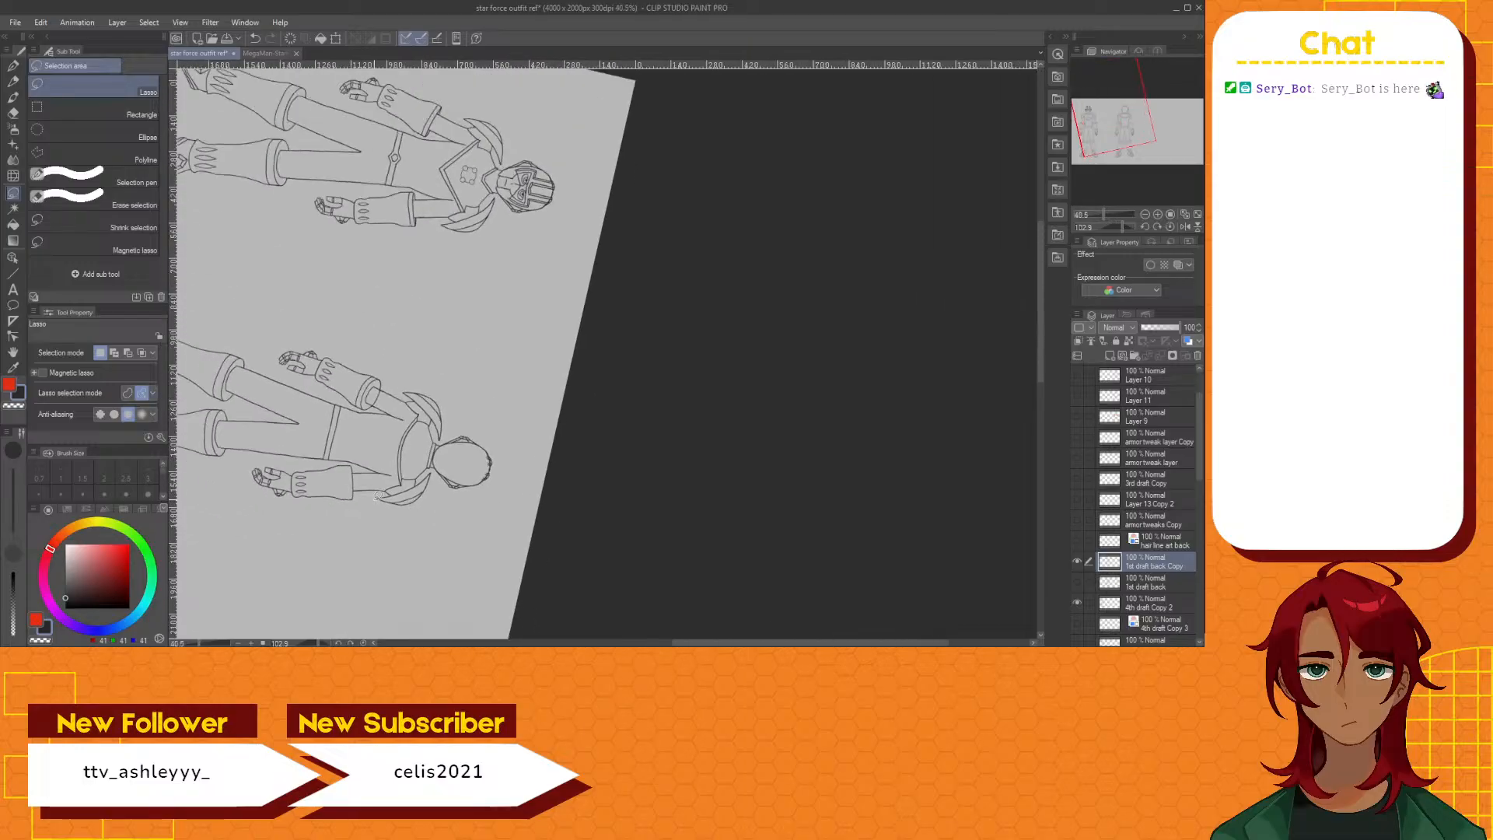
scroll(372, 497, up, 7)
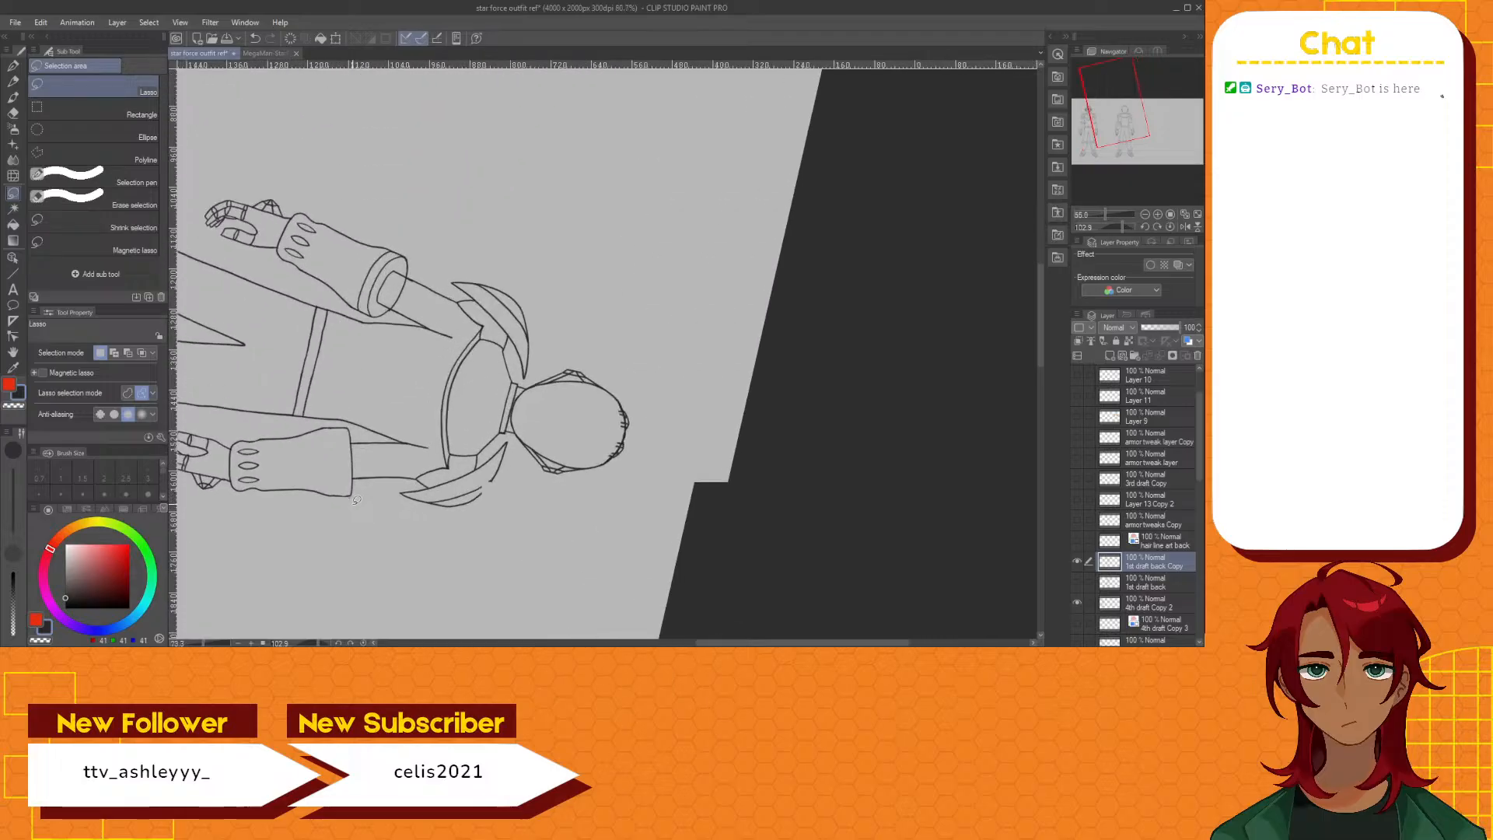
scroll(338, 468, up, 2)
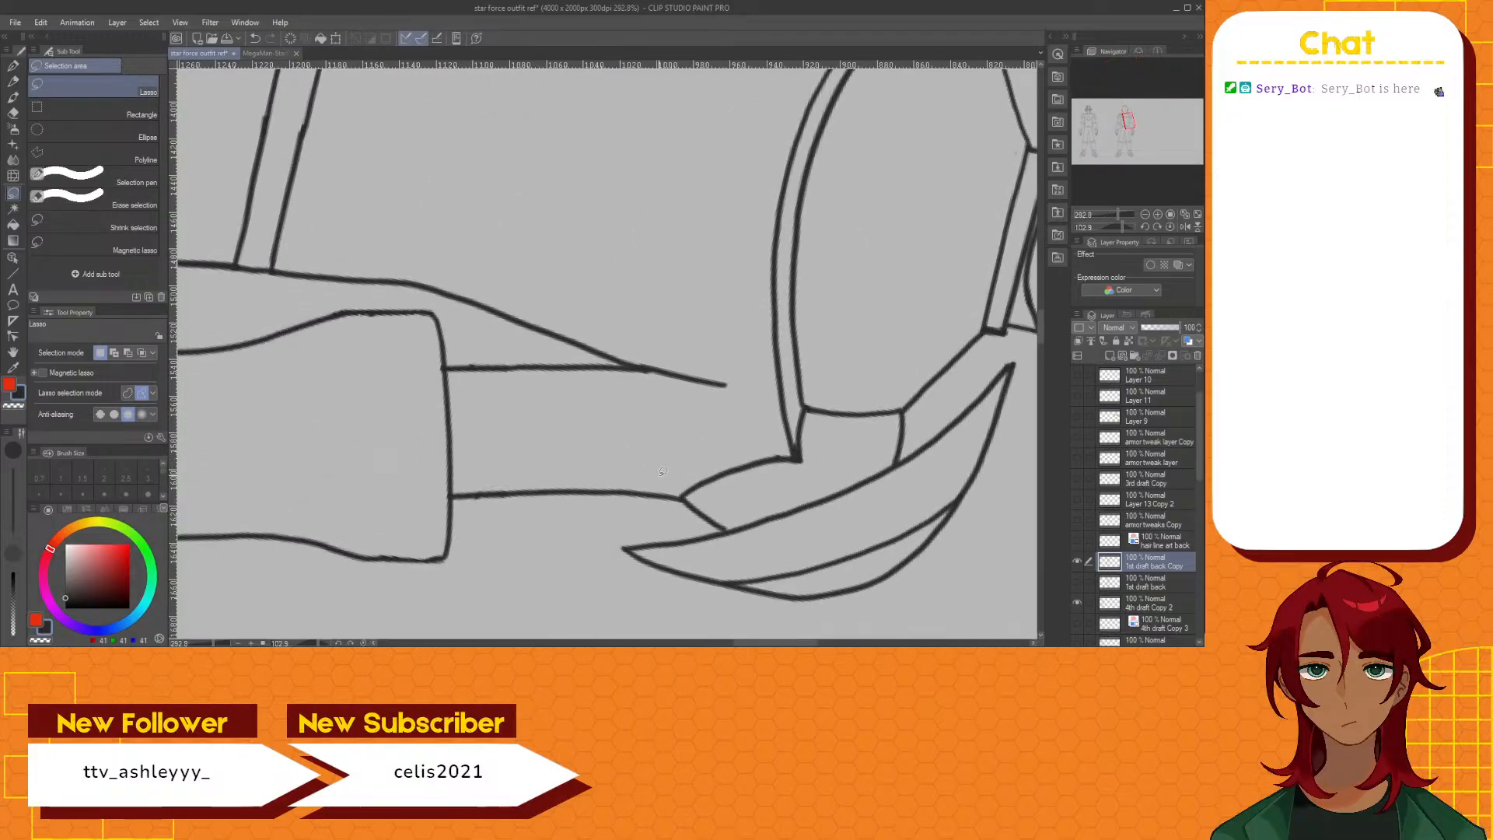
click(13, 114)
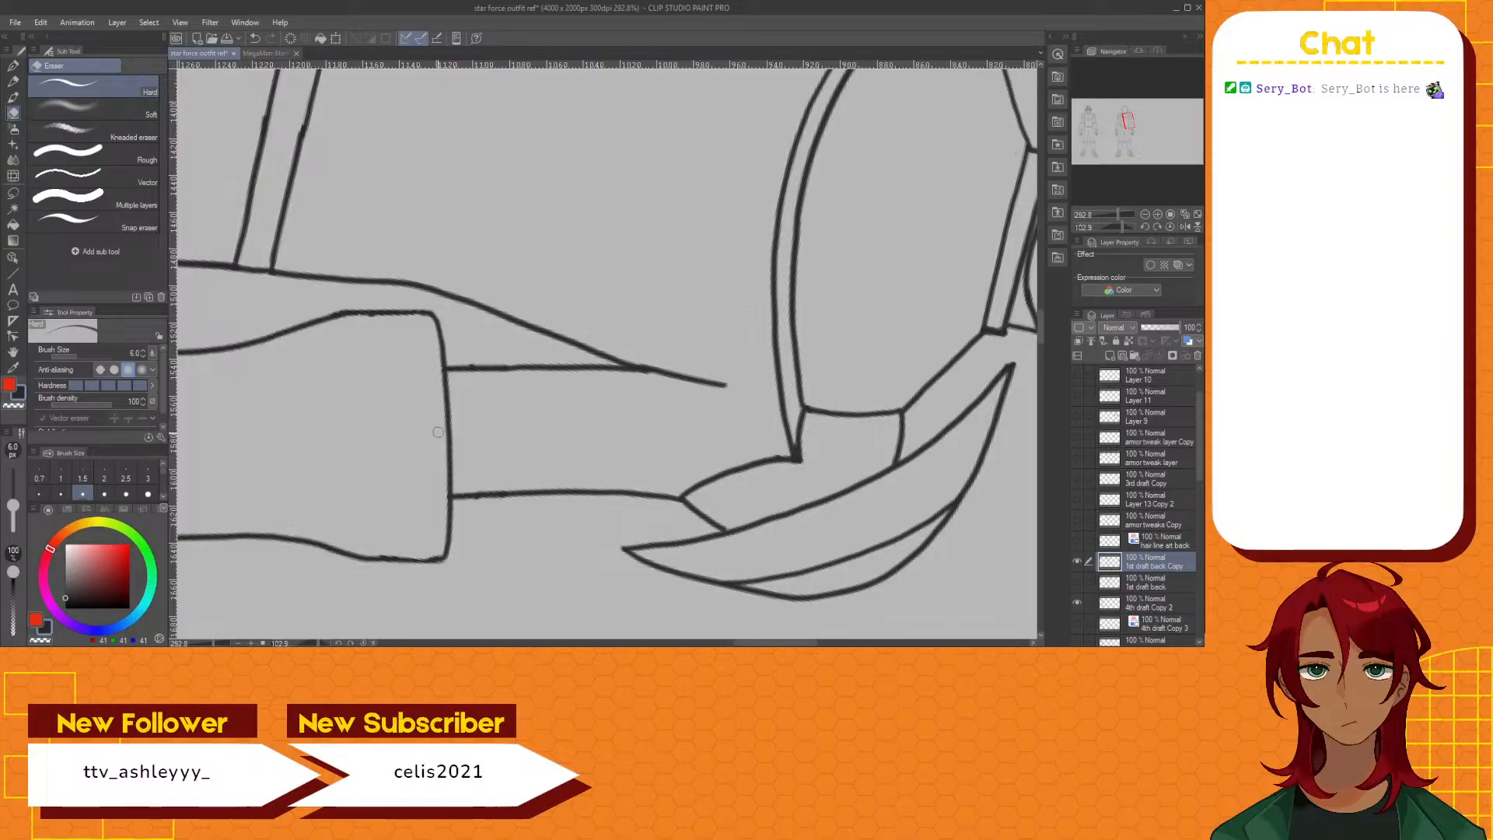
click(15, 81)
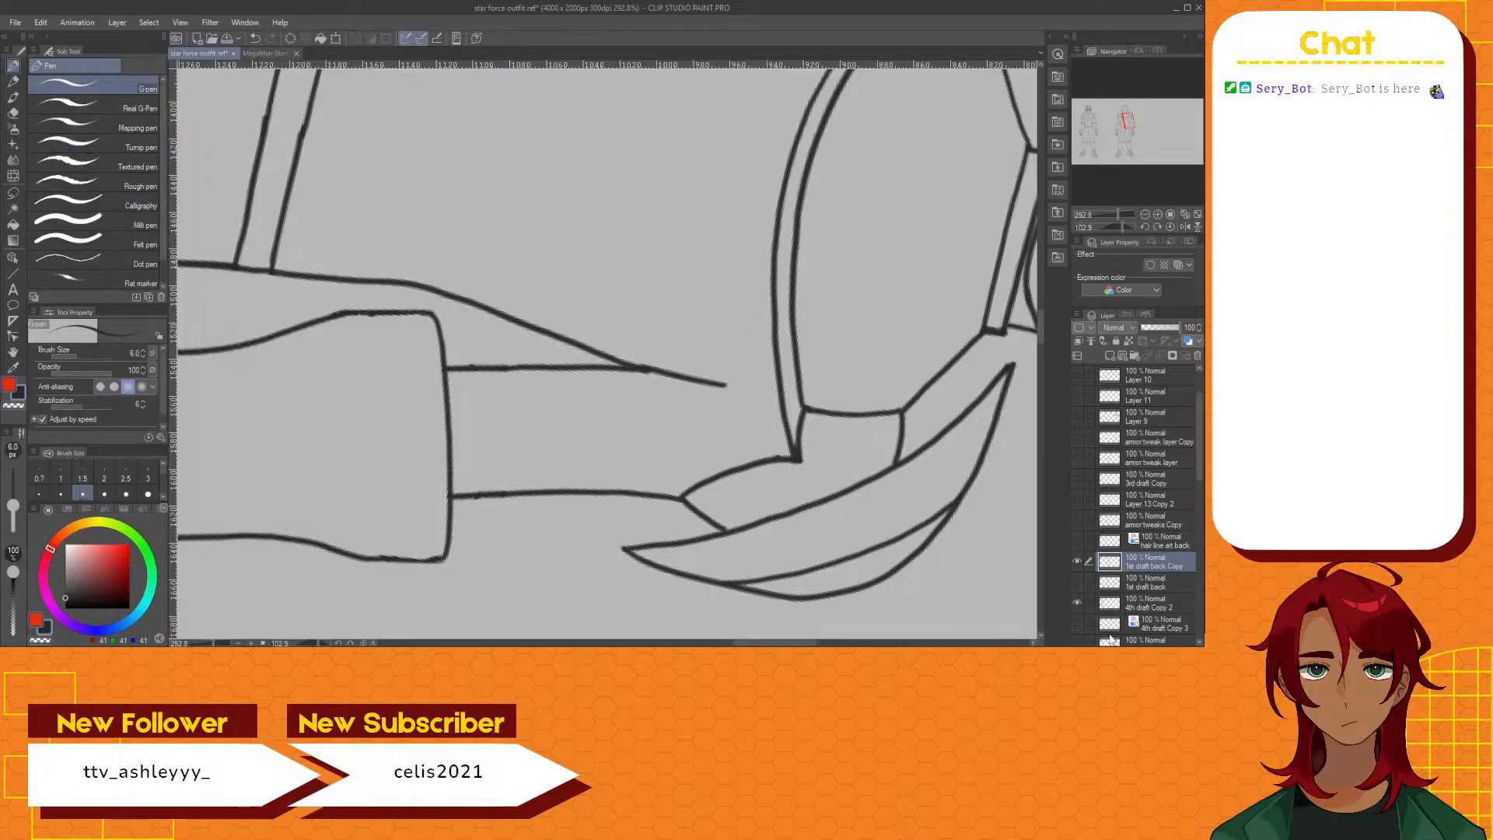
click(1077, 622)
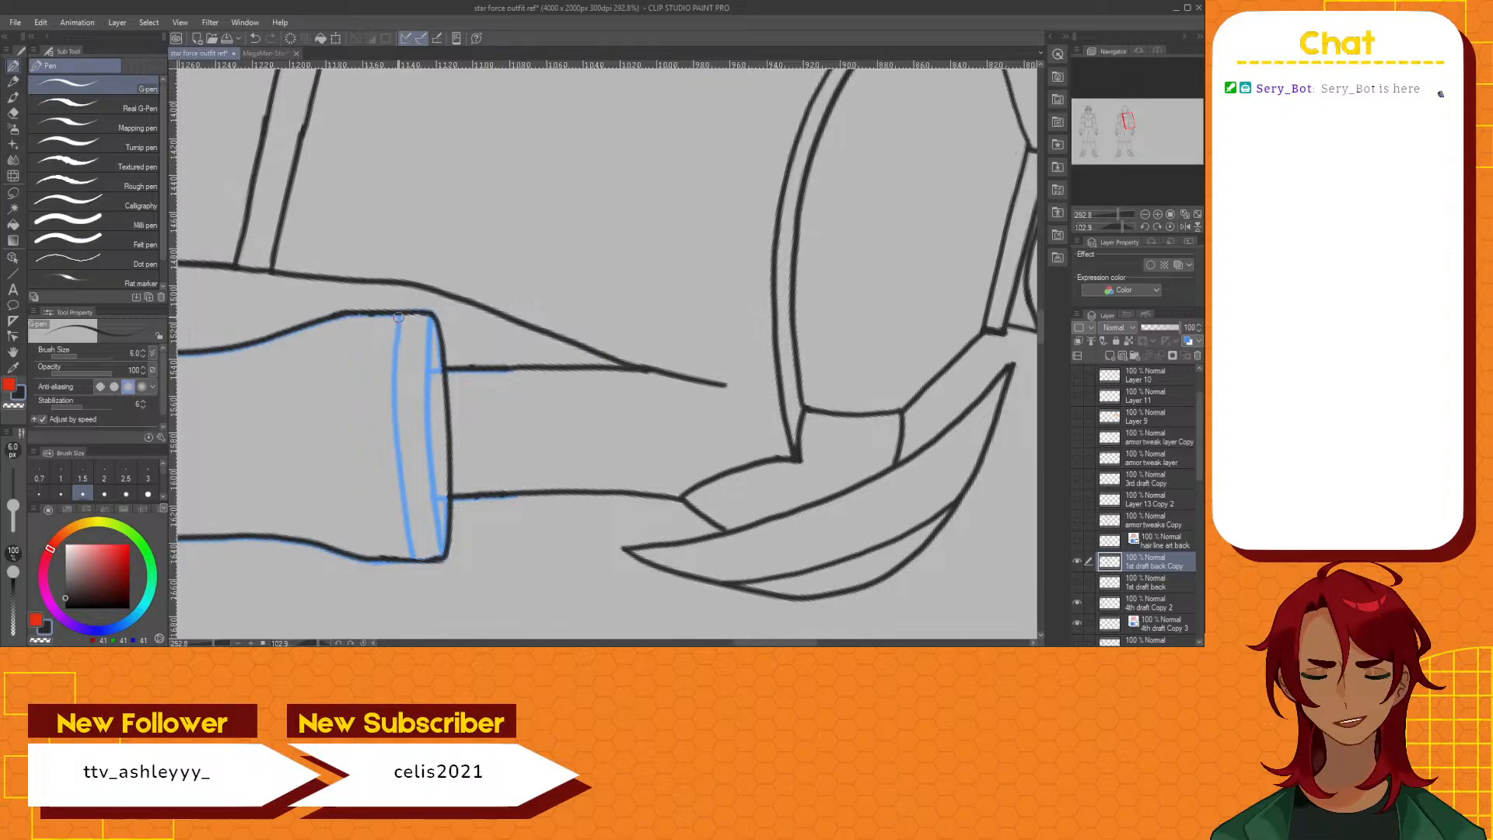
mouse_move(398, 317)
mouse_down()
mouse_move(417, 550)
mouse_move(398, 314)
mouse_up()
key(ctrl+z)
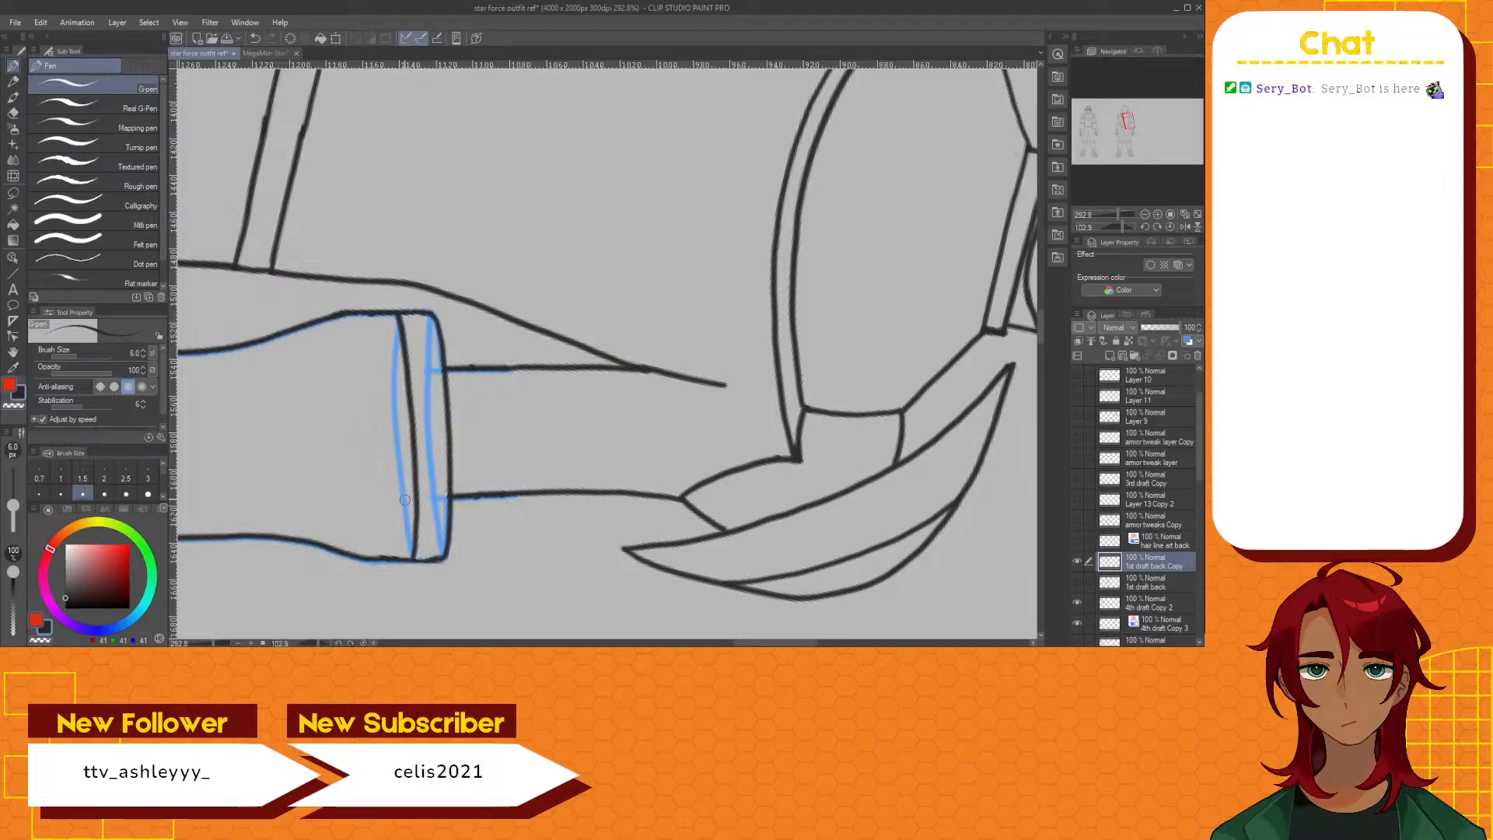
click(1076, 623)
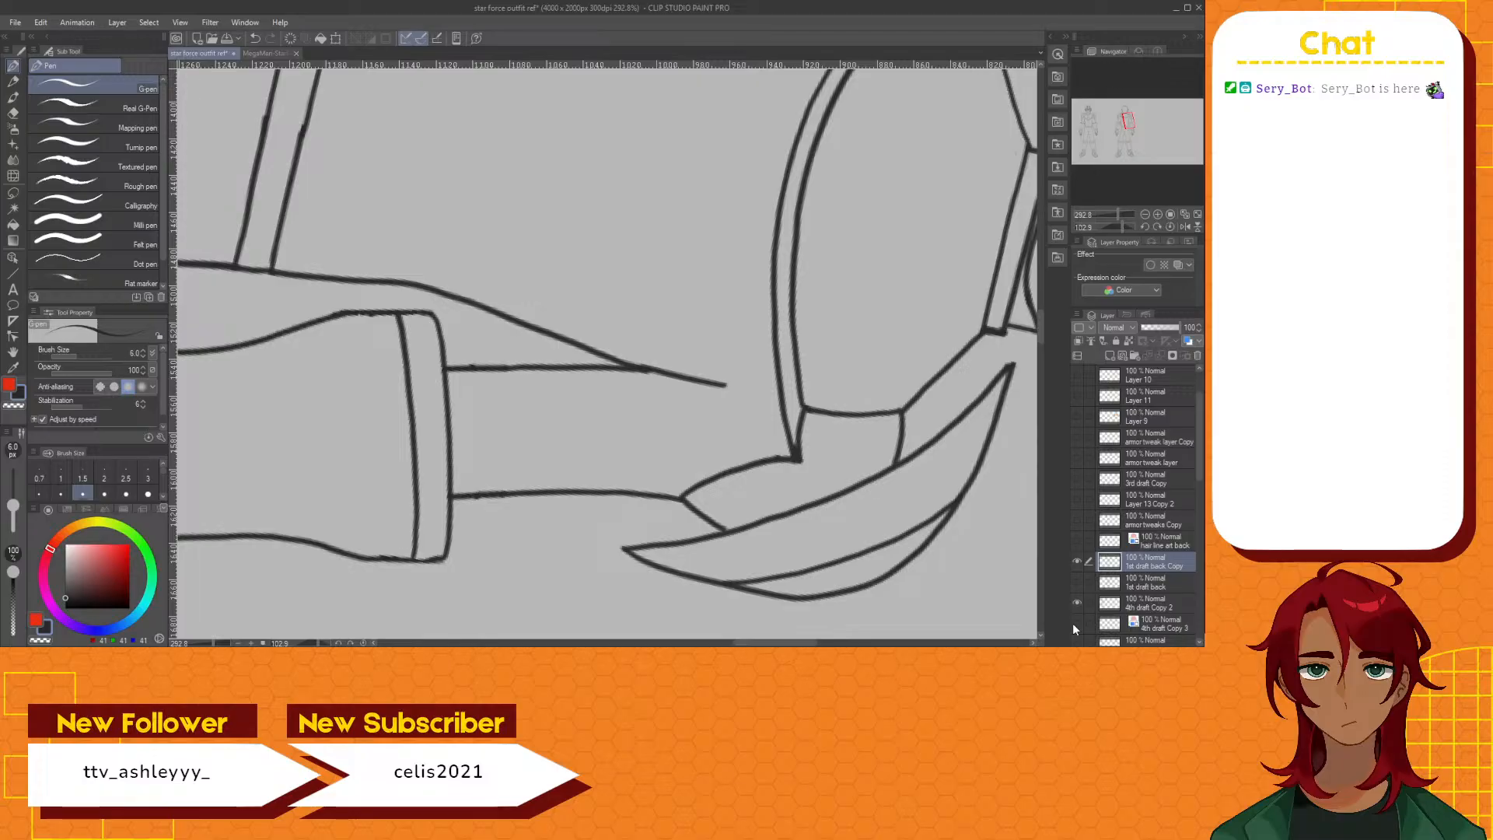
Show the blue guide layer 4th draft Copy 3 and move its cuff sketch onto the back figure's left-hand forearm
scroll(393, 401, down, 4)
scroll(327, 370, down, 1)
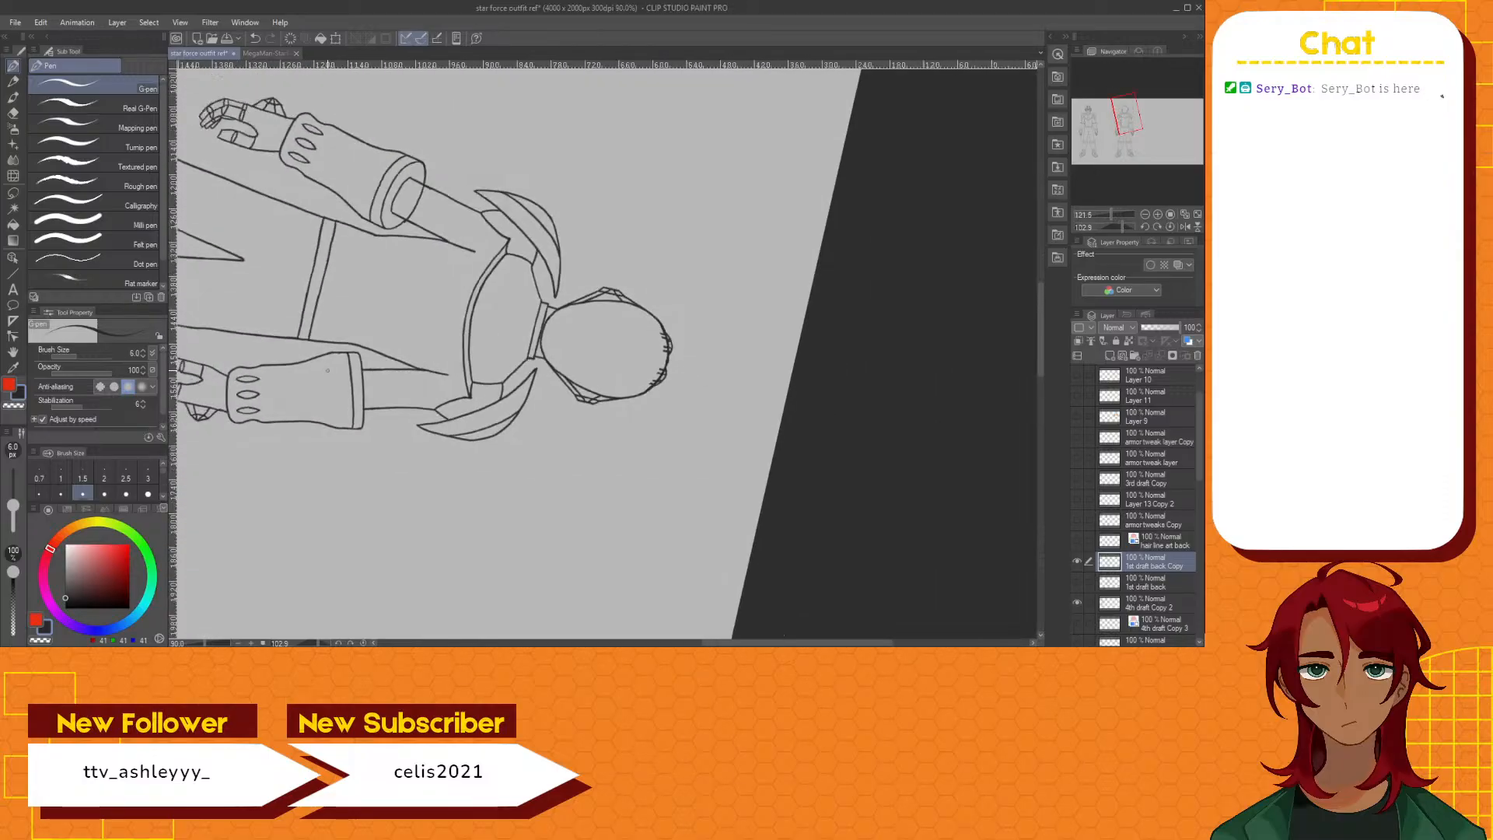
scroll(327, 371, up, 3)
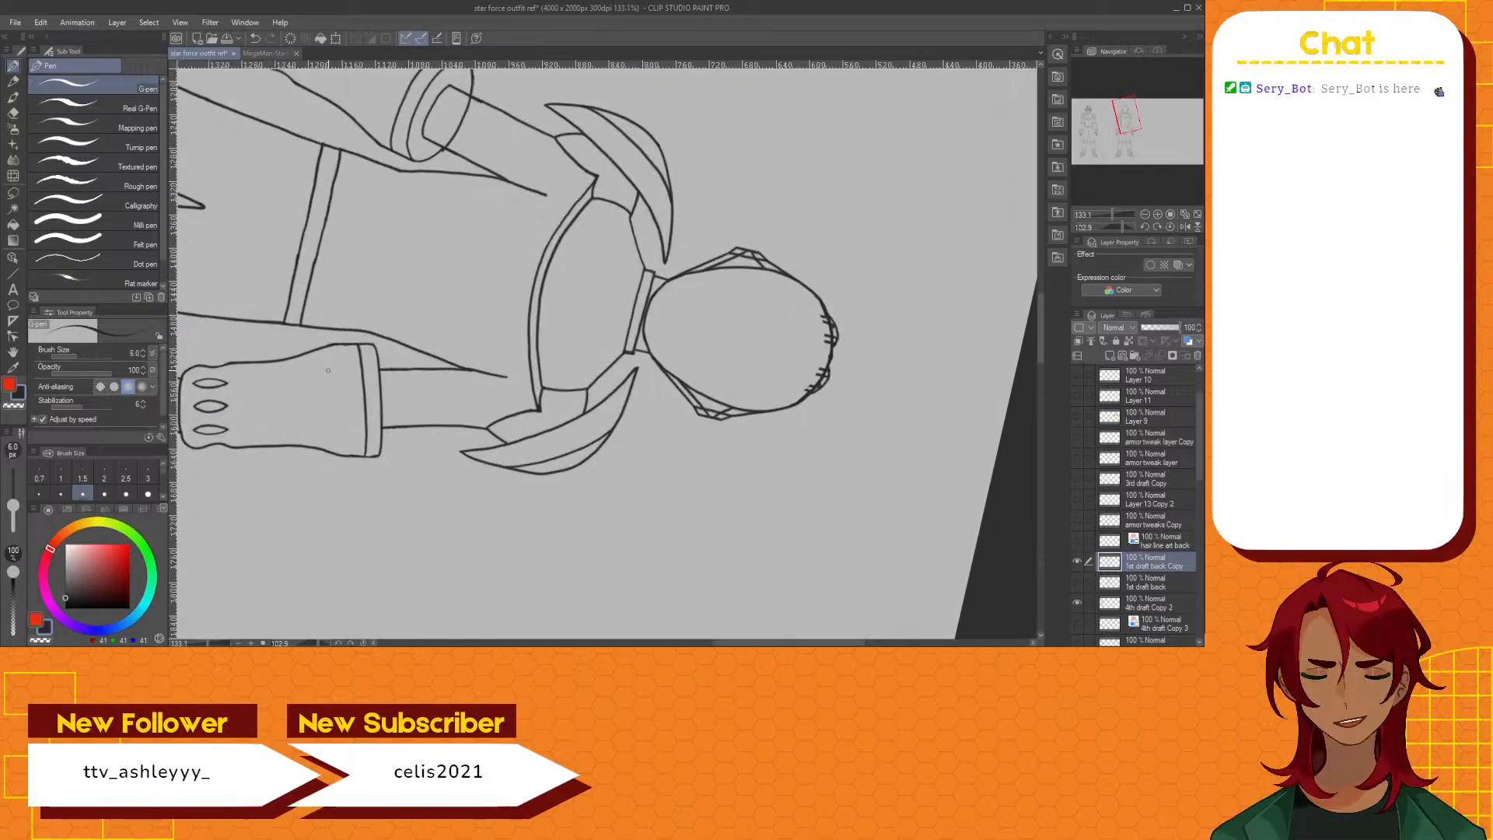
click(1077, 624)
drag(743, 644, 691, 644)
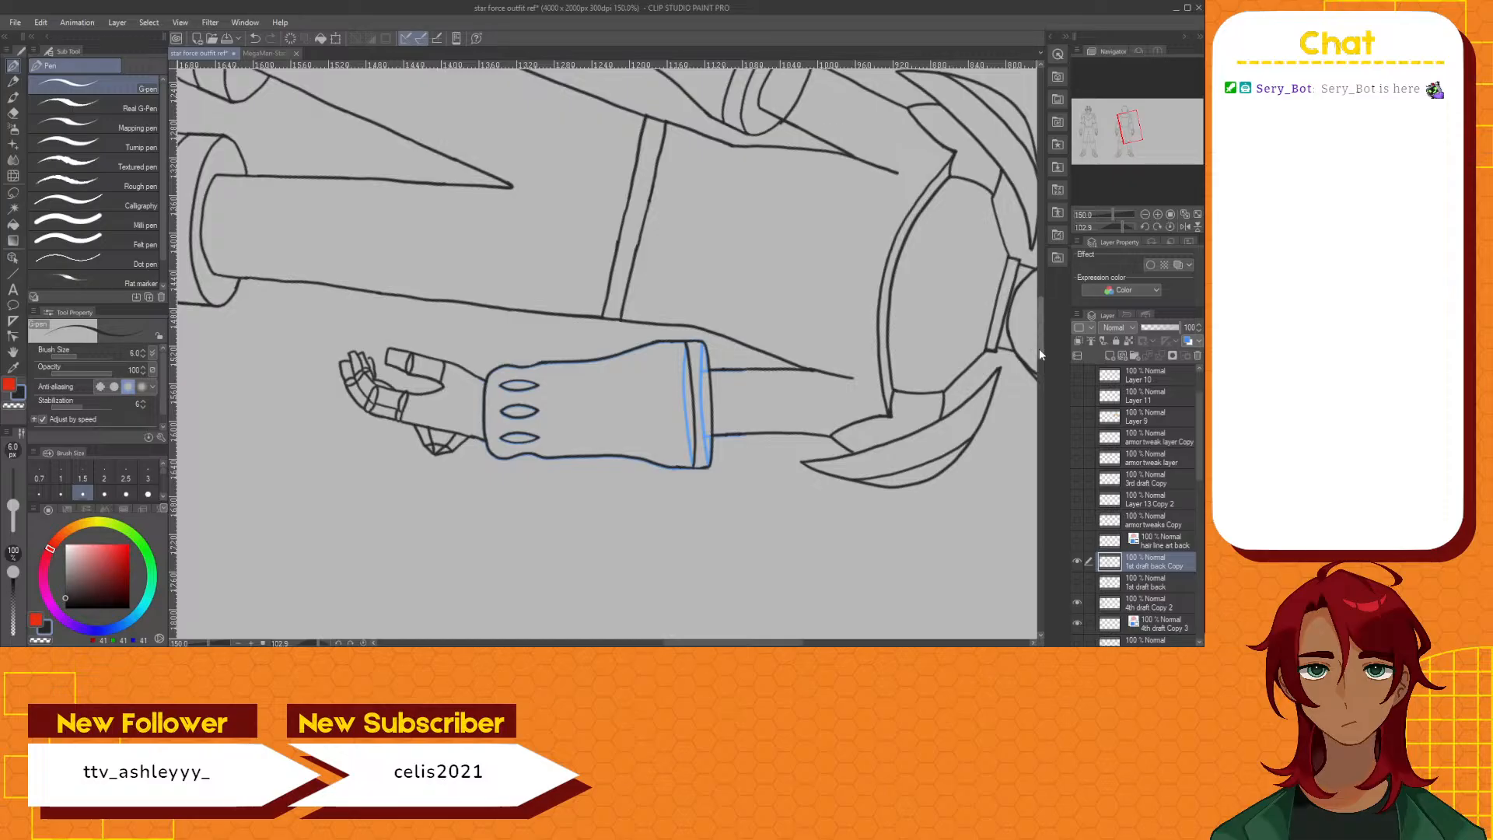
mouse_move(1039, 349)
mouse_down()
mouse_move(1046, 315)
mouse_move(1046, 329)
mouse_up()
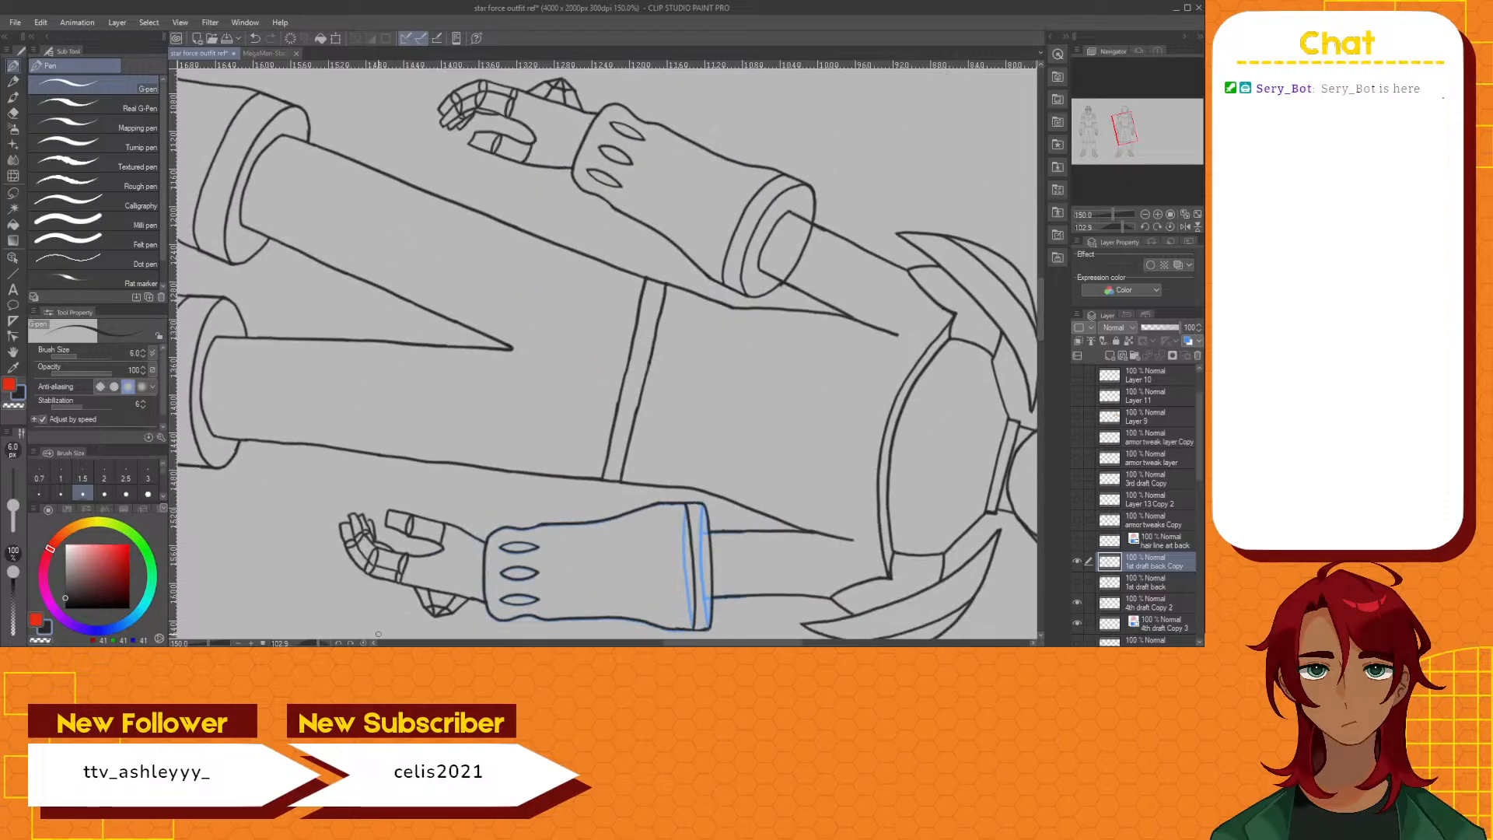
click(363, 642)
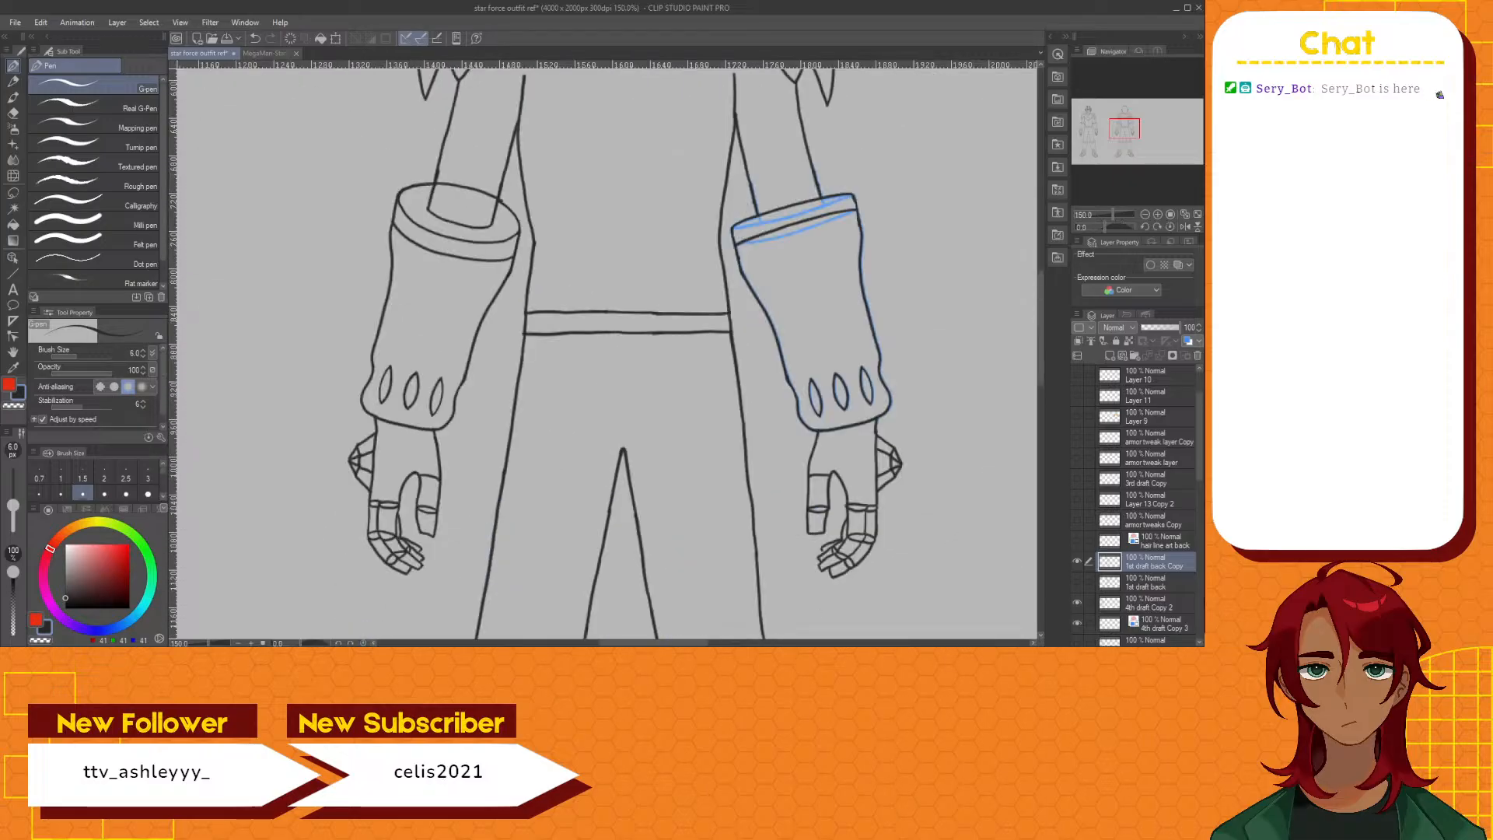
click(1155, 625)
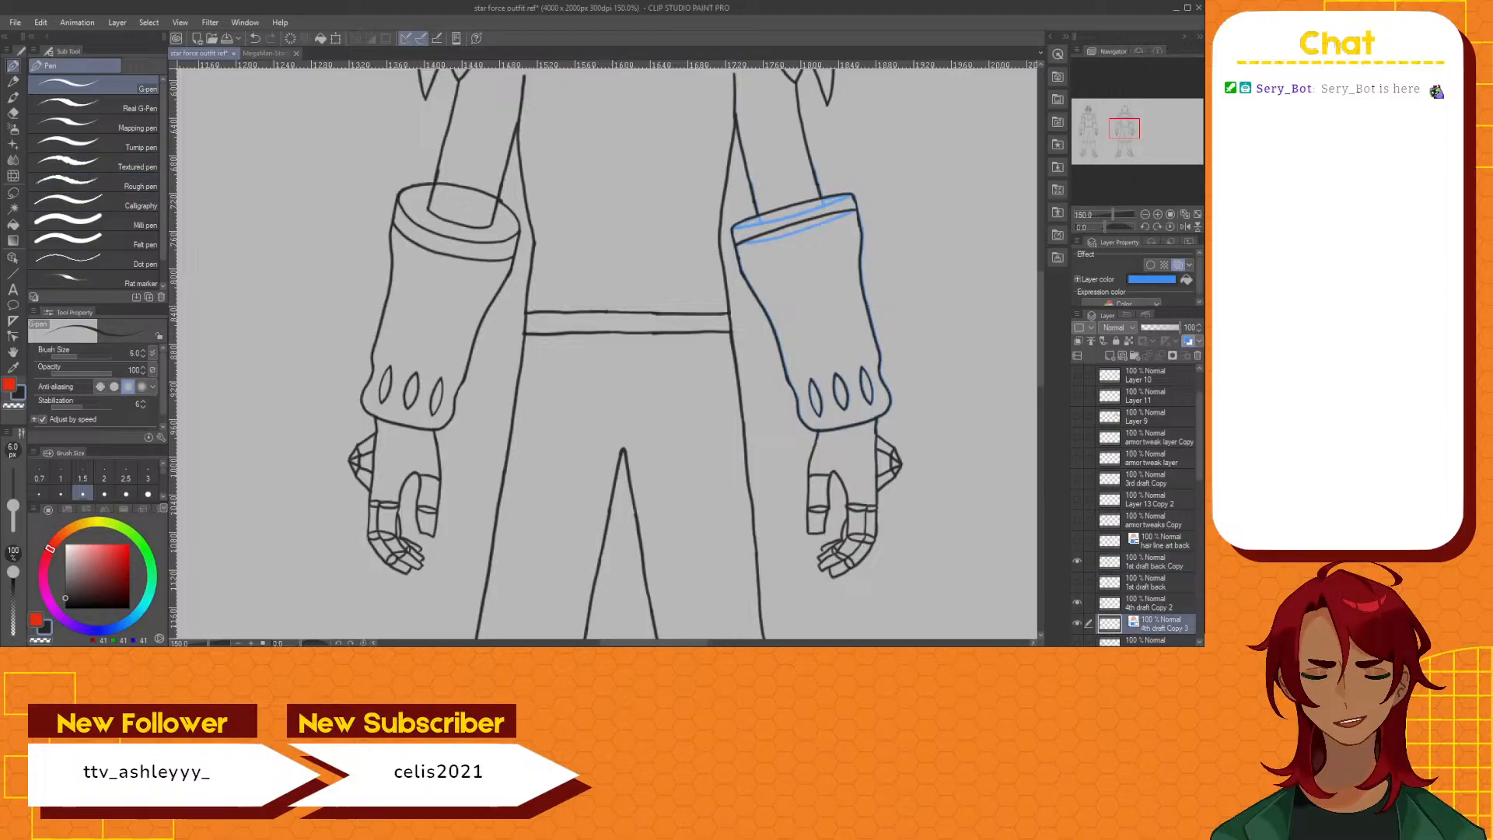
click(13, 258)
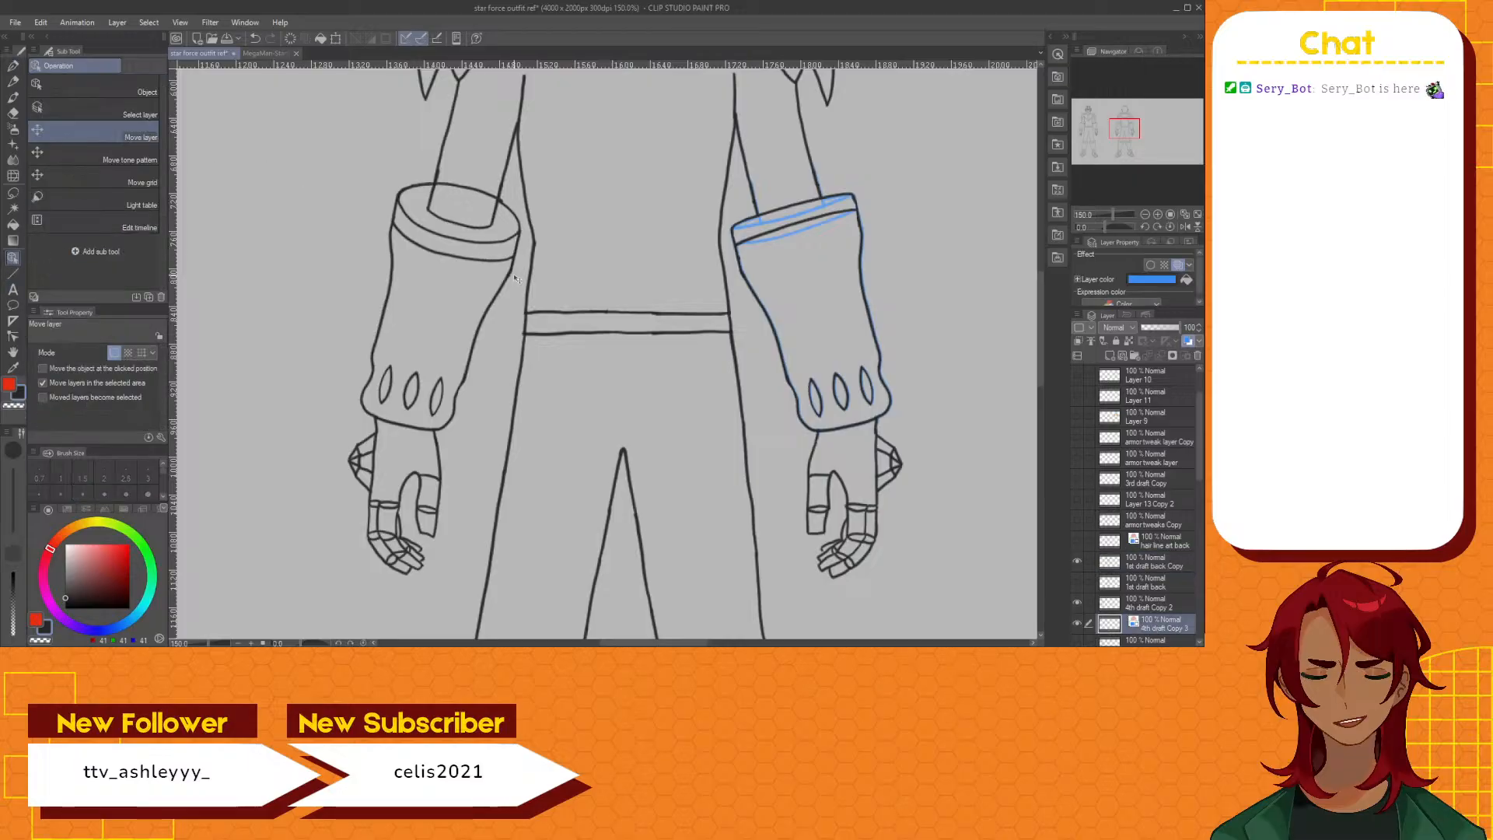
drag(826, 281, 398, 278)
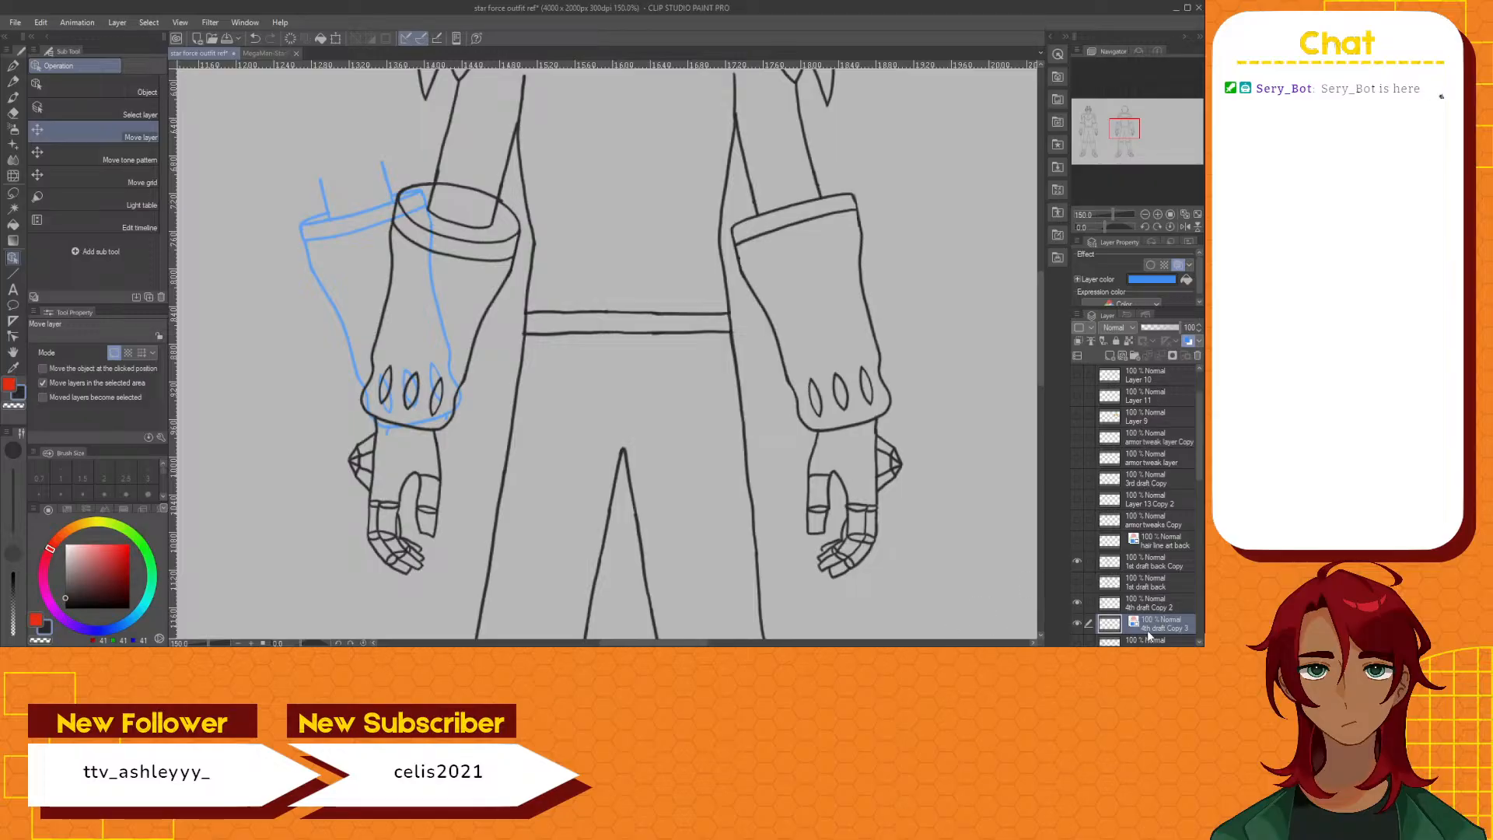
Lasso the blue cuff guide over the left-hand forearm and flip it horizontally
click(10, 194)
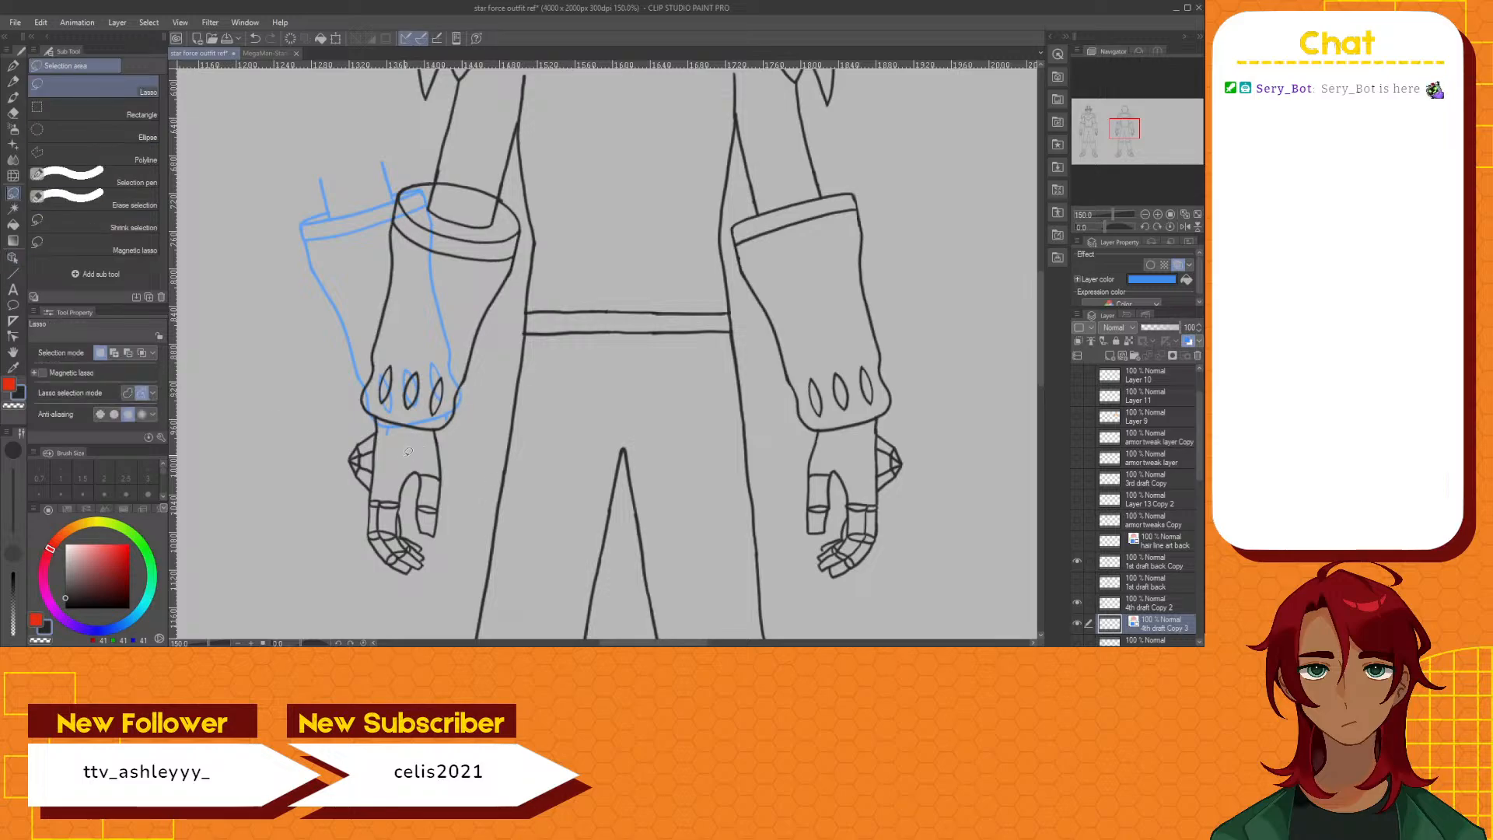
mouse_move(406, 454)
mouse_down()
mouse_move(343, 392)
mouse_move(296, 245)
mouse_up()
mouse_move(318, 149)
mouse_down()
mouse_move(442, 154)
mouse_move(493, 220)
mouse_move(503, 334)
mouse_move(486, 412)
mouse_move(395, 458)
mouse_up()
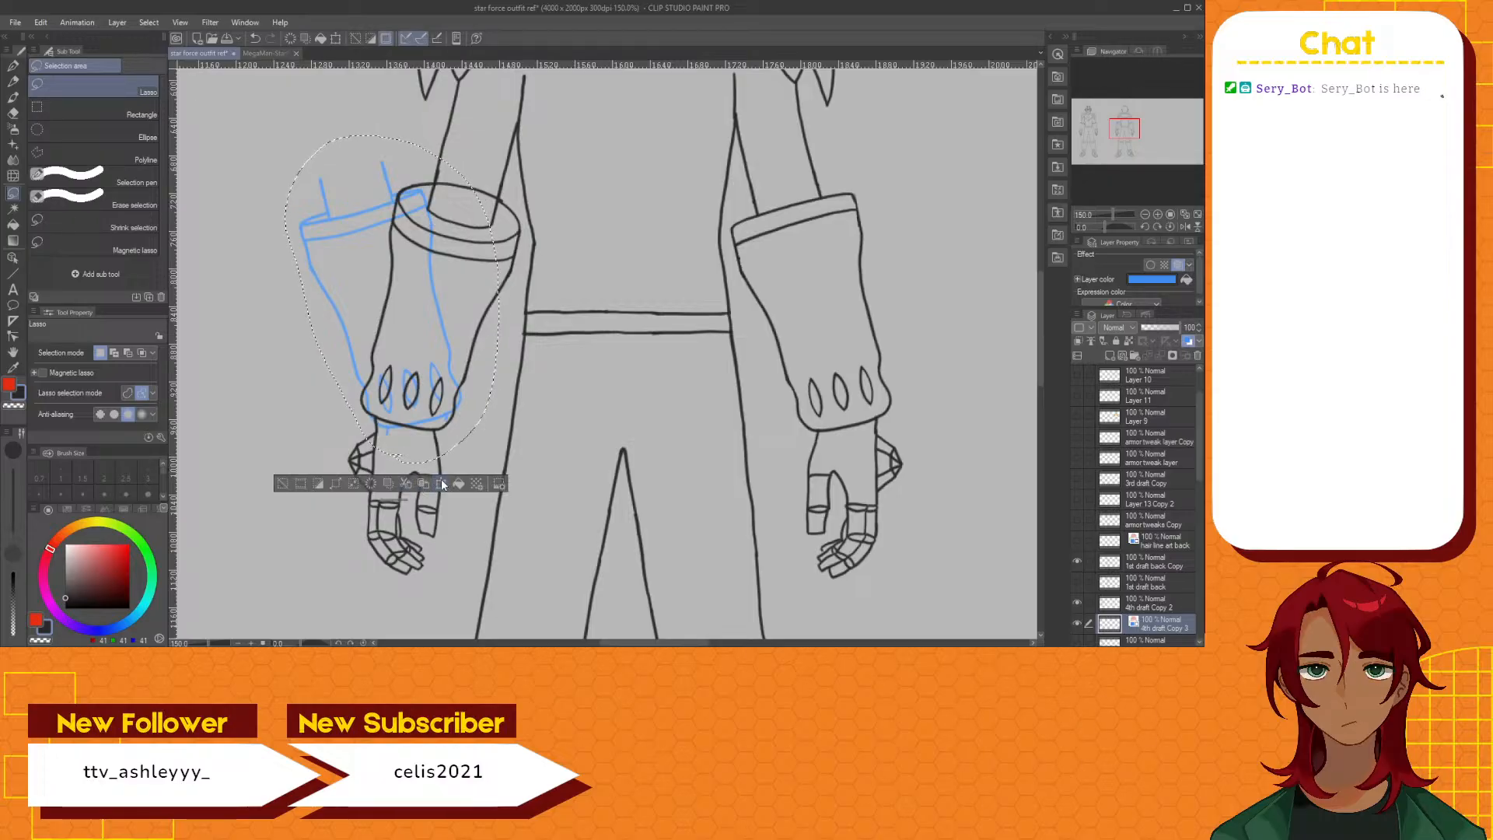
click(442, 484)
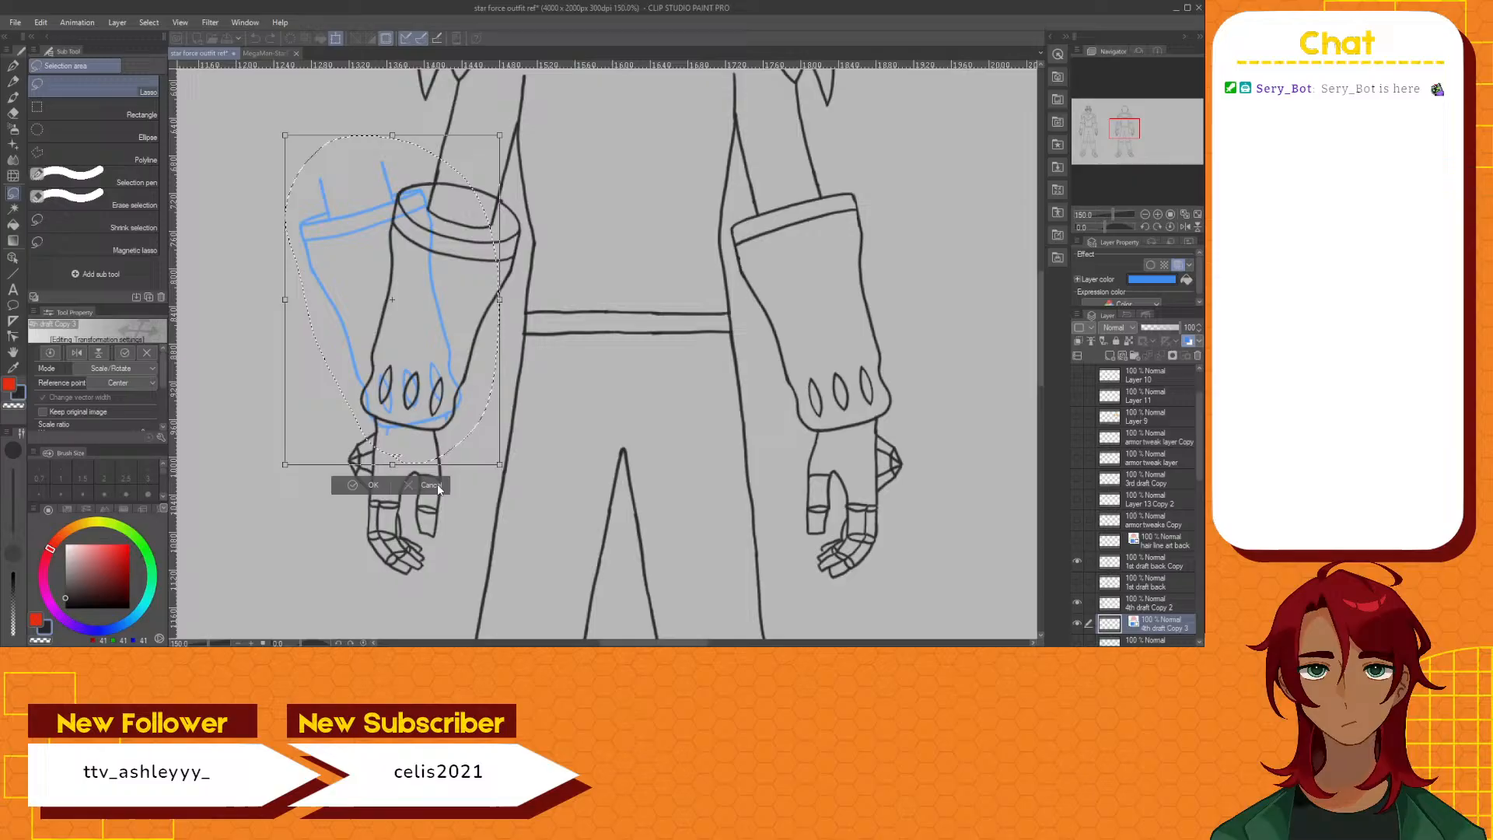
click(77, 352)
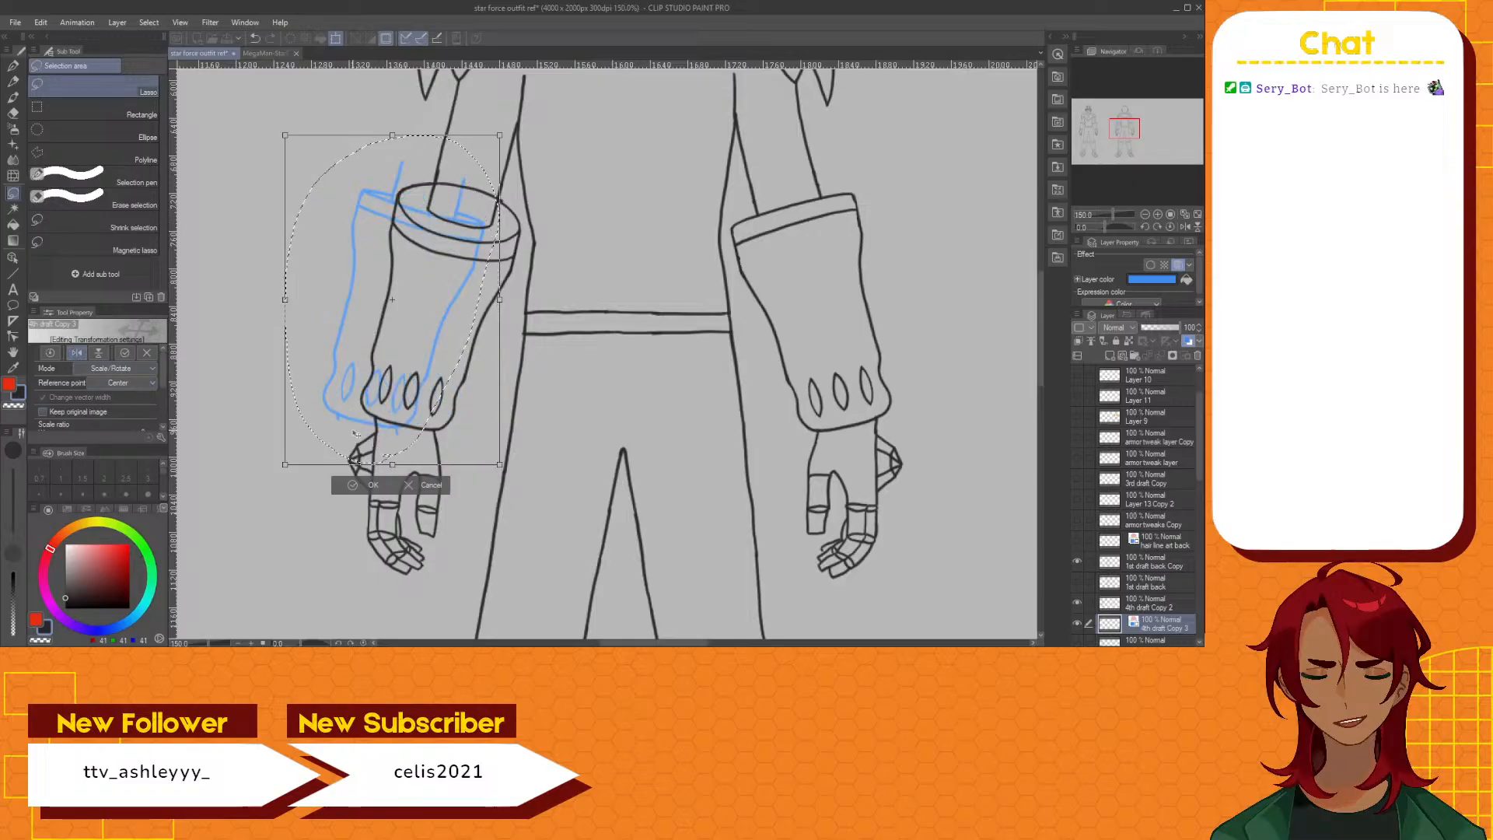
click(366, 486)
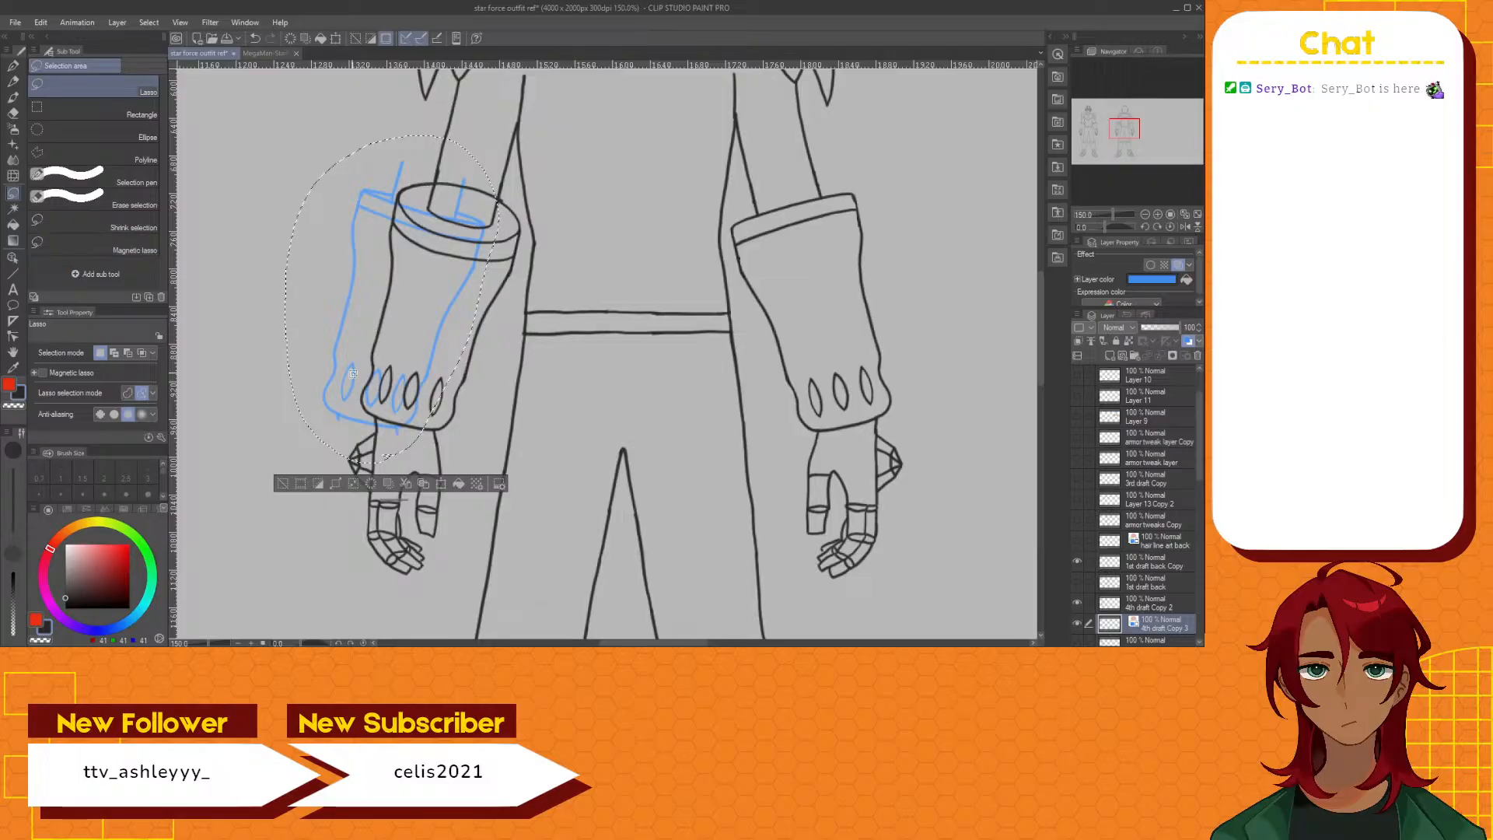
Clear the selection and move the flipped blue cuff guide so it lines up with the left-hand forearm cuff's outline
click(283, 484)
click(11, 259)
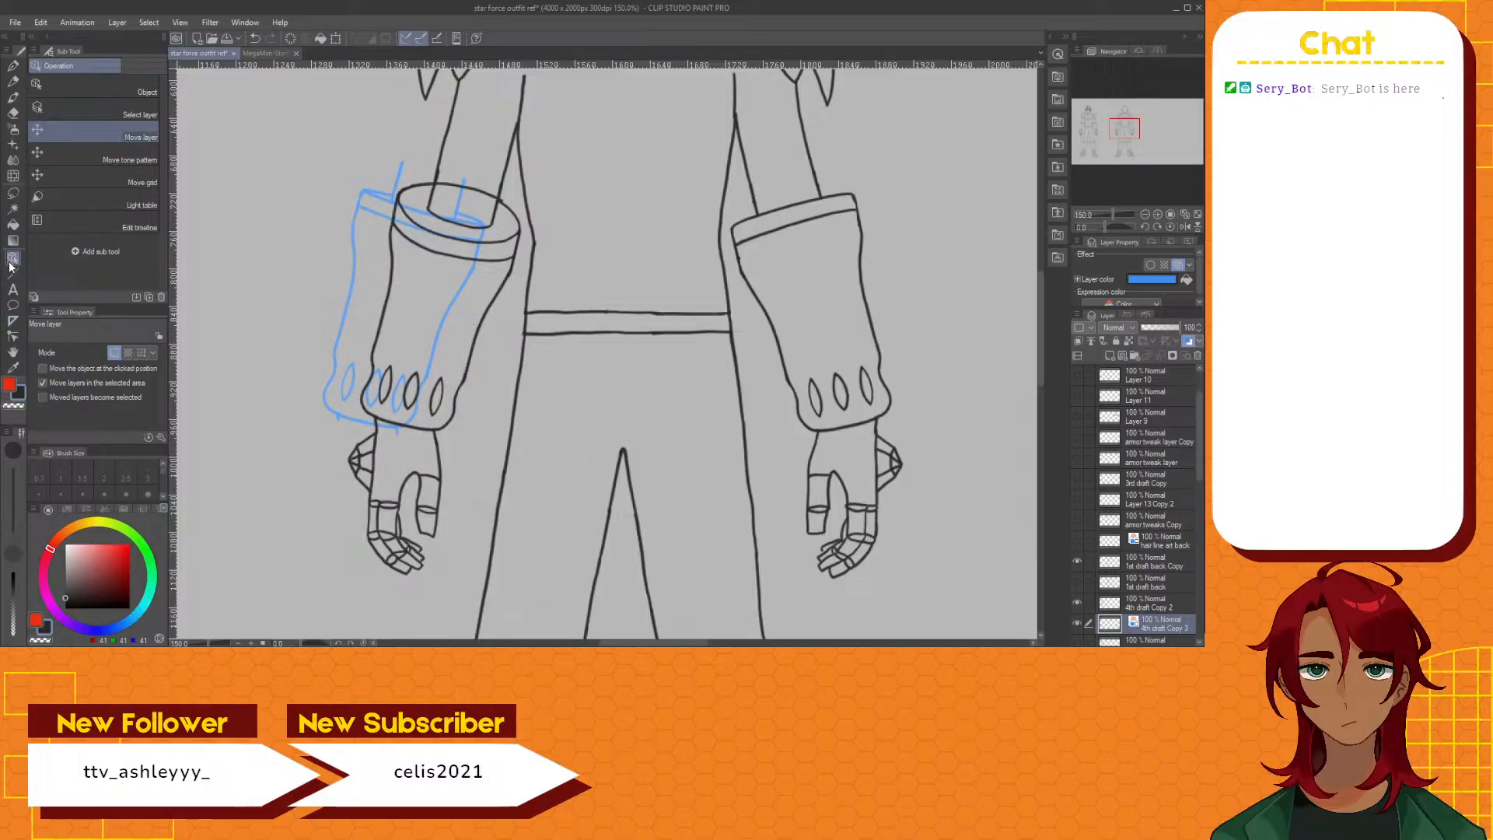
drag(398, 319, 438, 322)
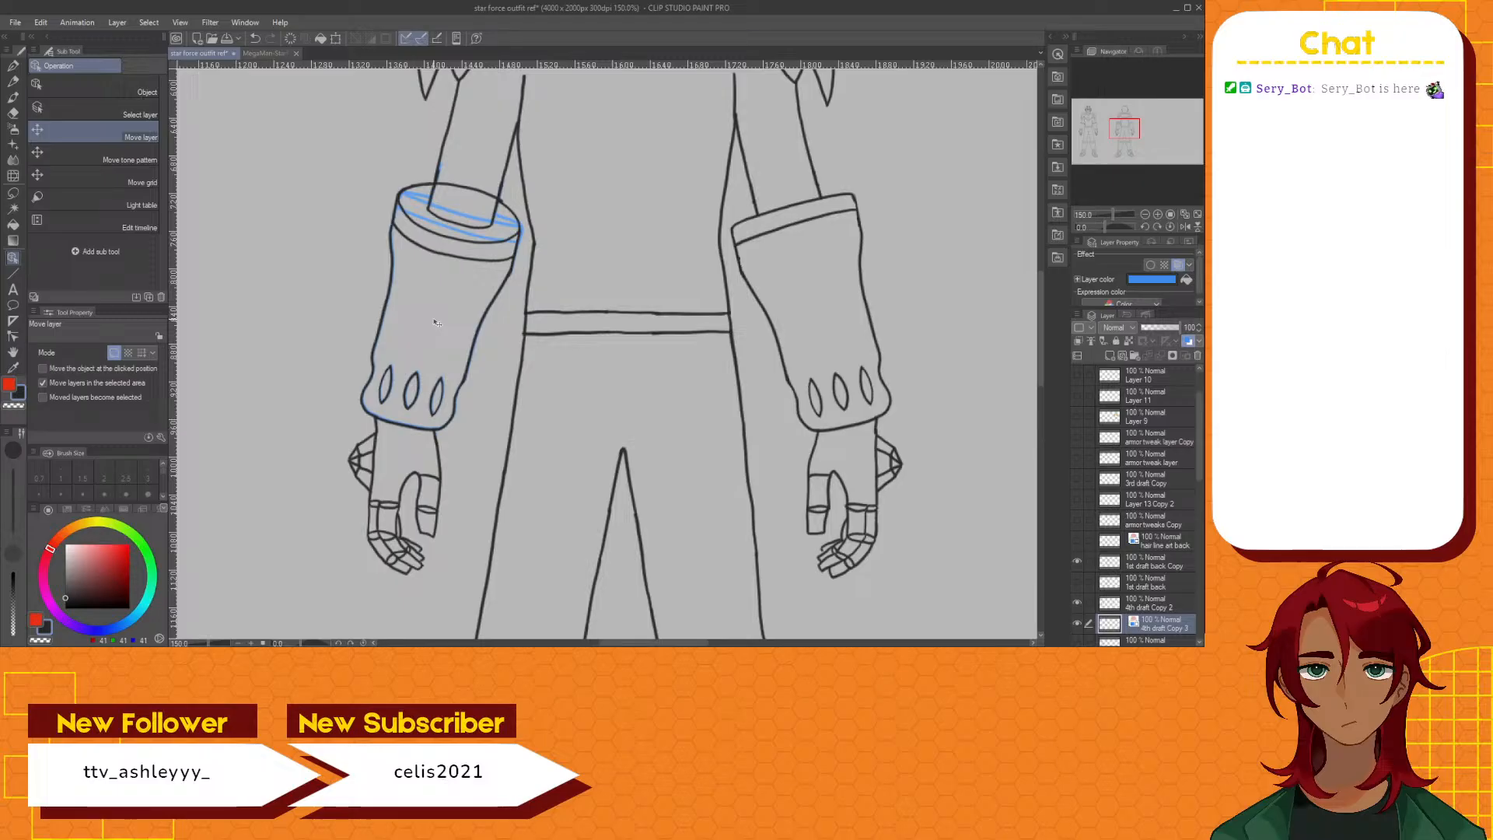
On layer 1st draft back Copy, lasso the left-hand cuff's old curved rim lines around the sleeve, delete them, and clear the selection
scroll(412, 249, up, 2)
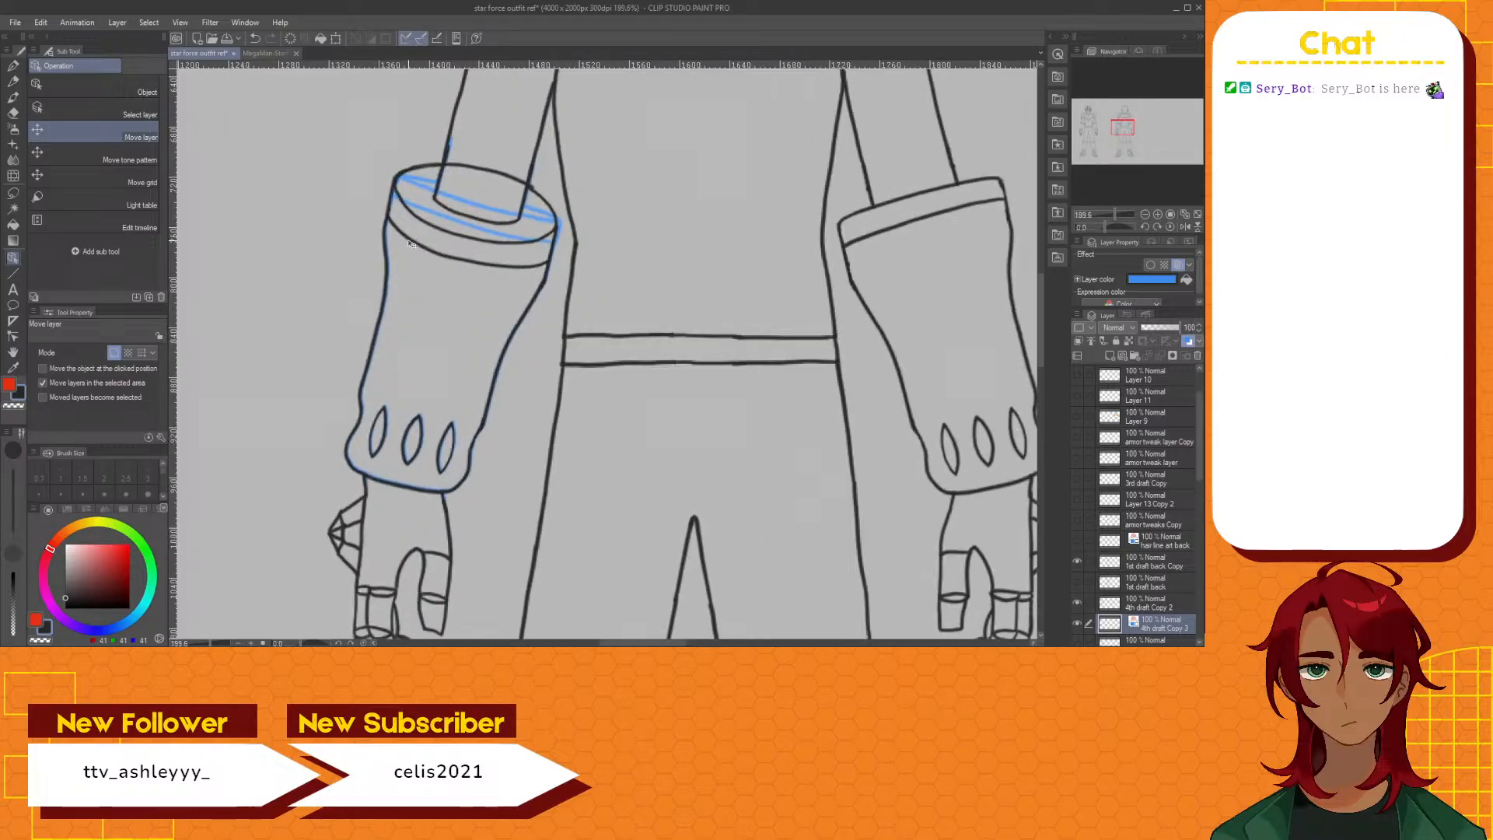
scroll(412, 244, up, 1)
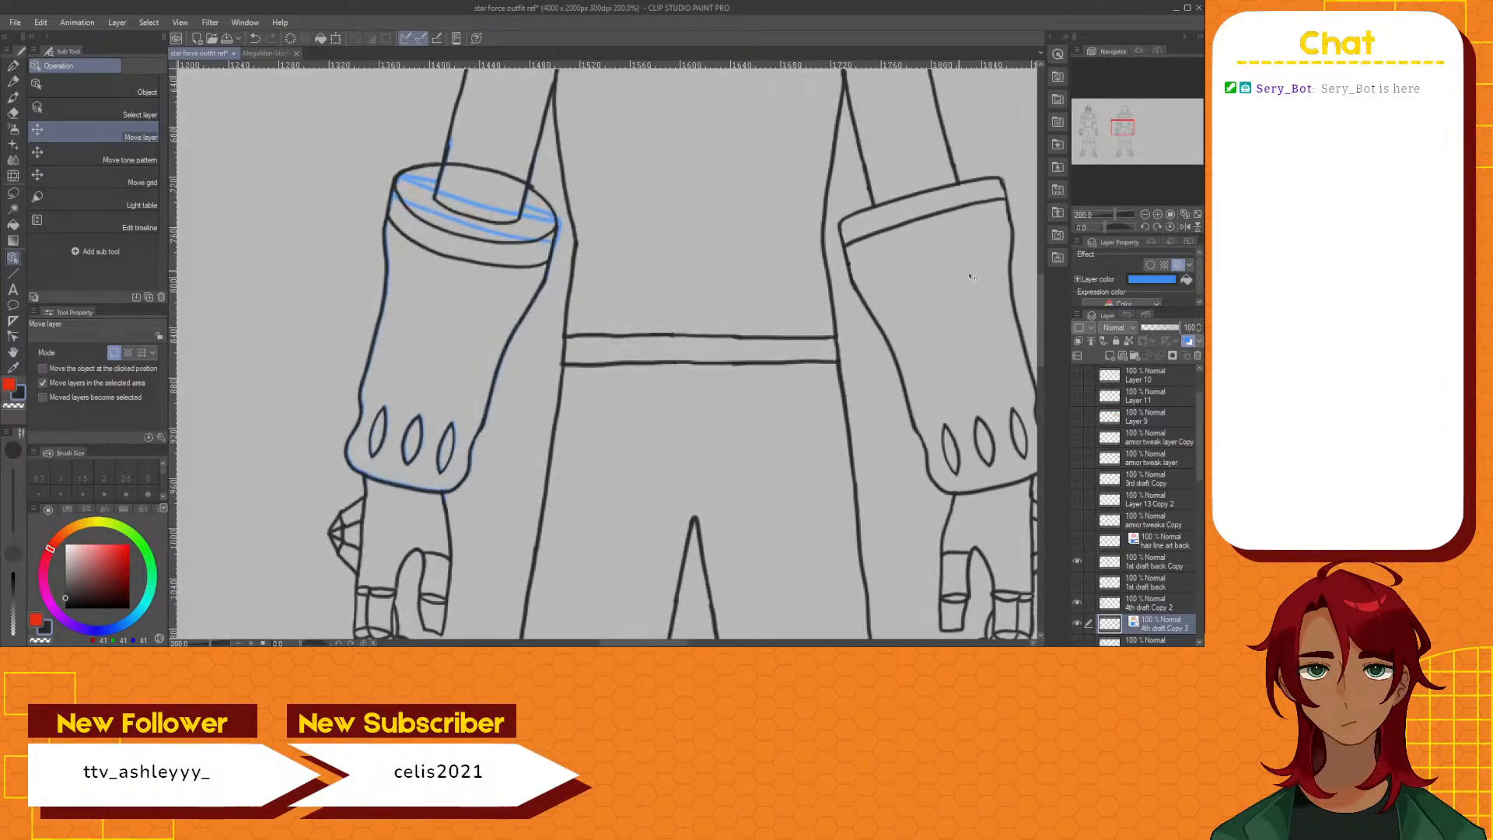
scroll(1038, 303, up, 2)
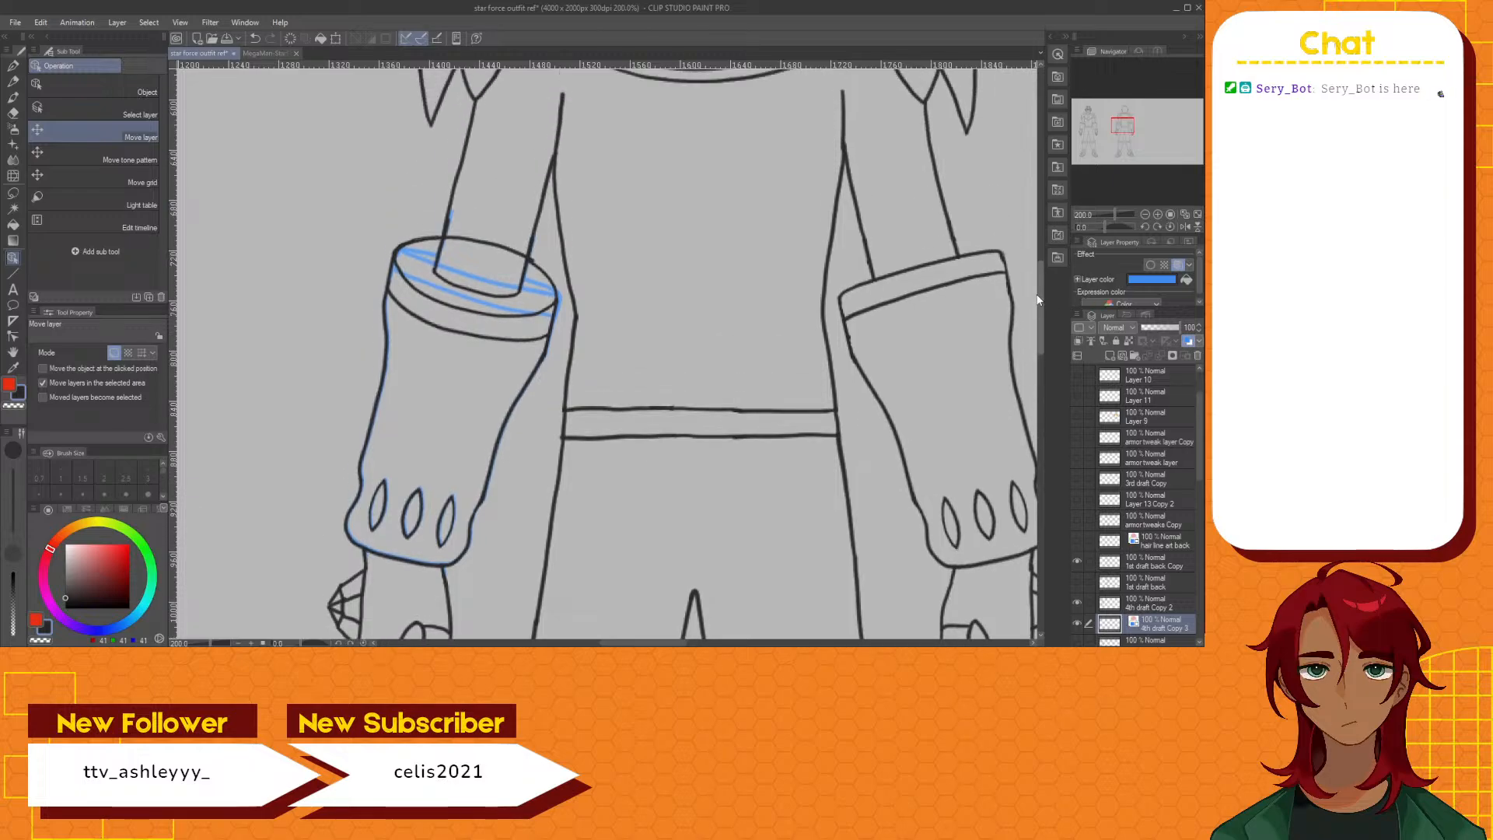
click(1159, 564)
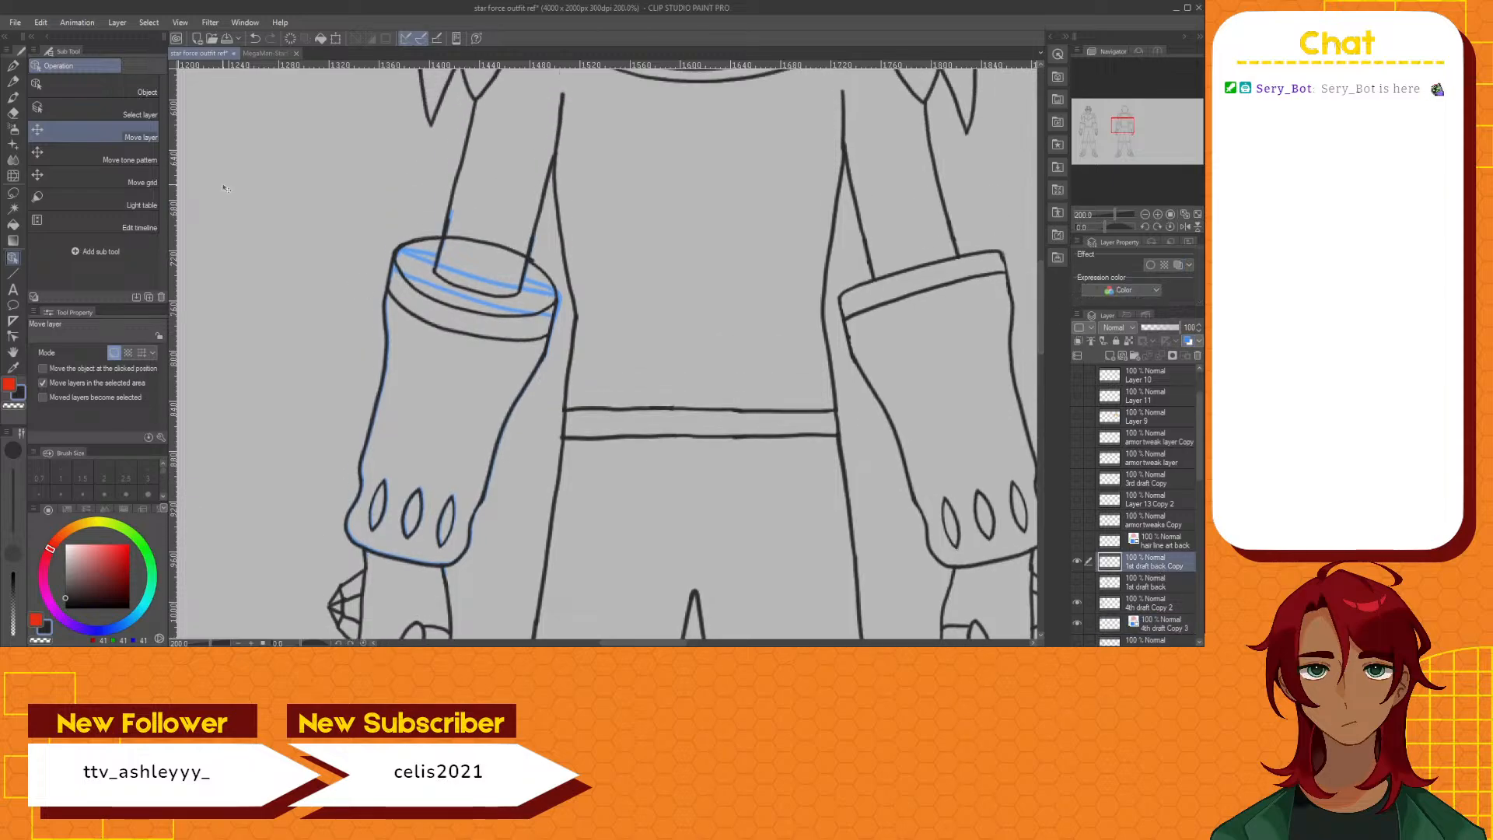
click(12, 192)
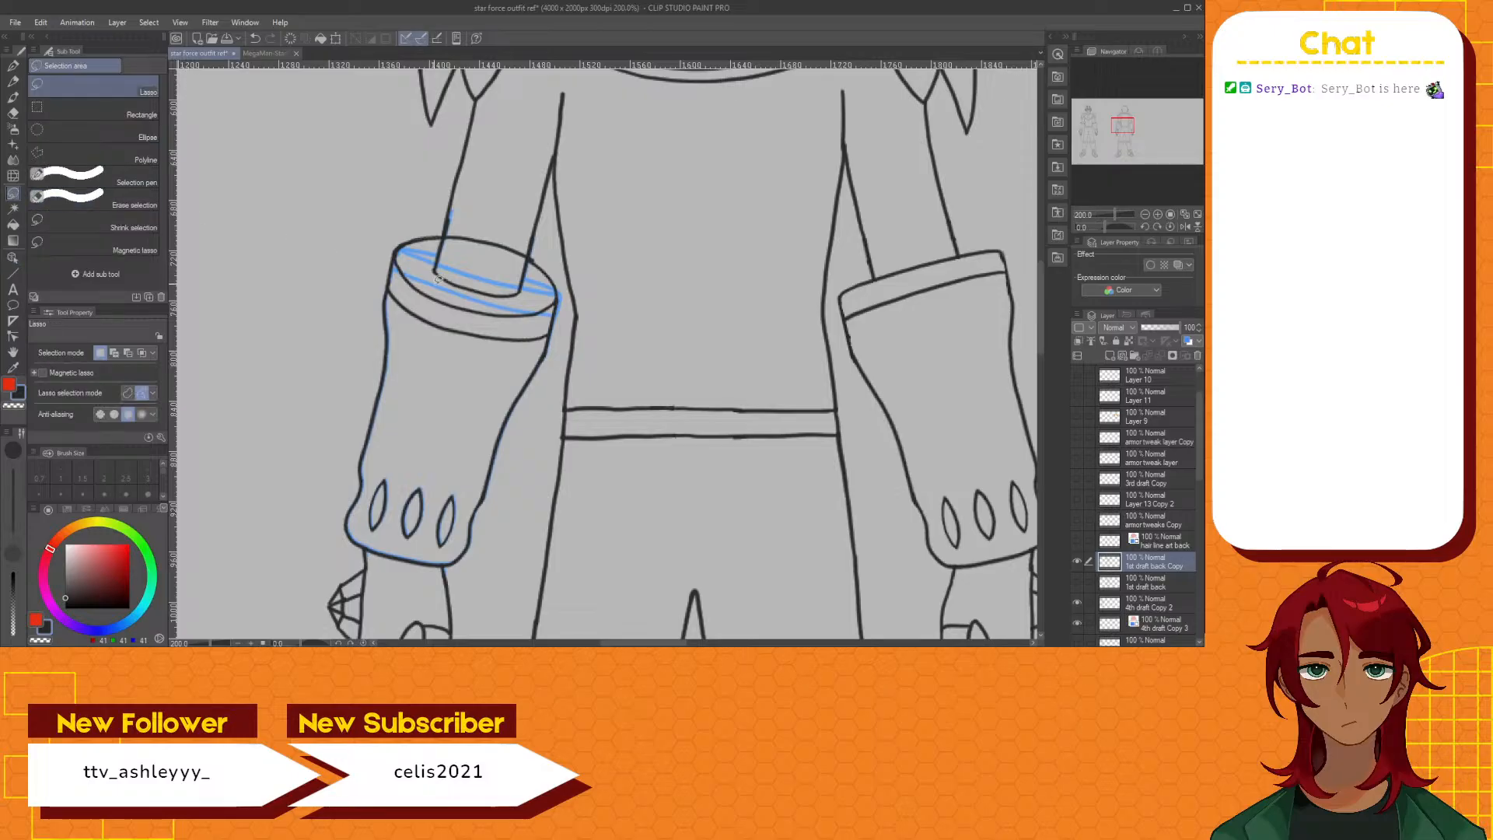
scroll(449, 239, up, 2)
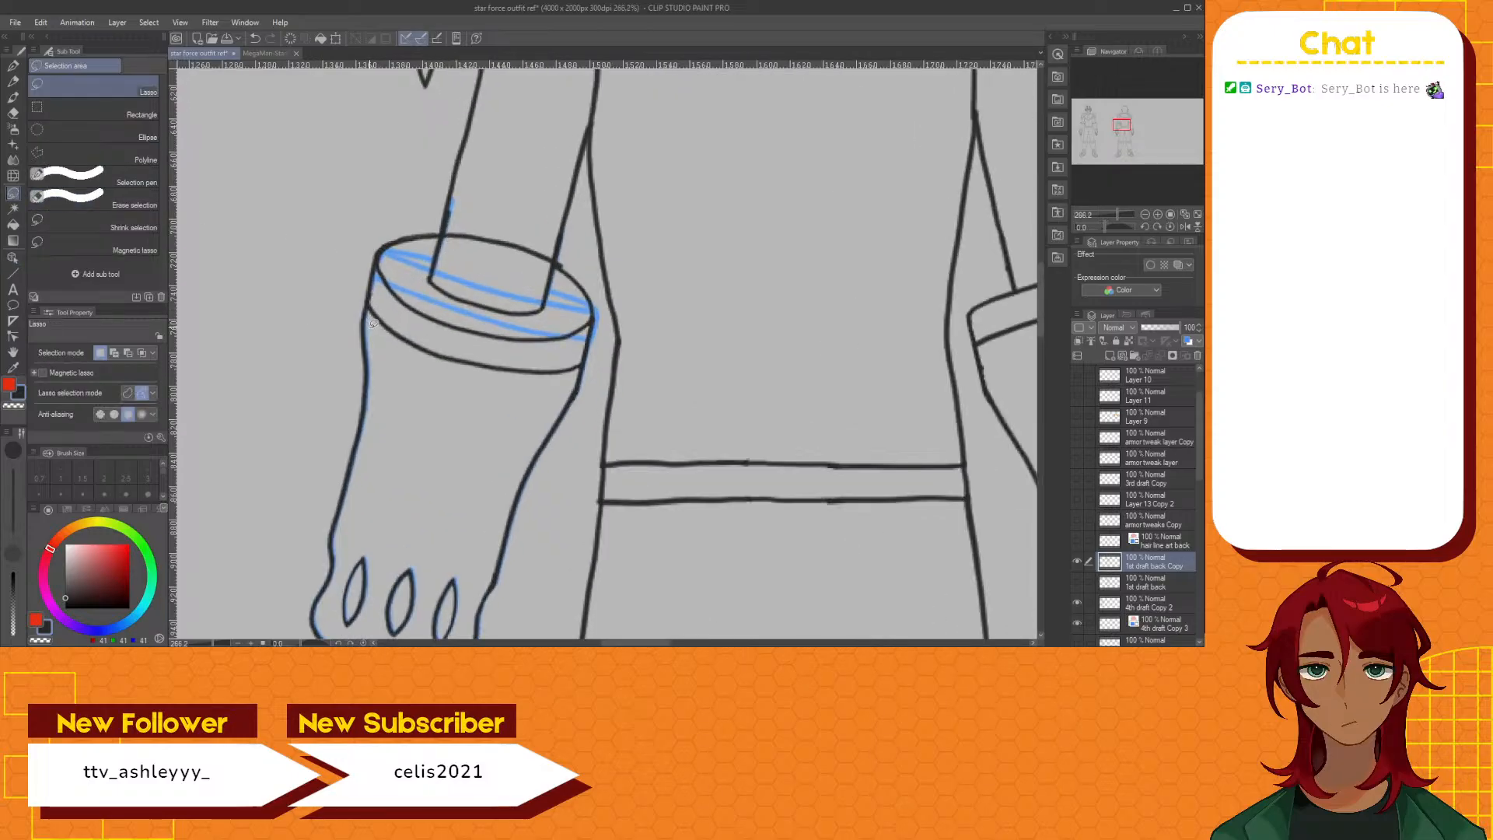
mouse_move(376, 289)
mouse_down()
mouse_move(383, 233)
mouse_move(409, 214)
mouse_move(442, 225)
mouse_move(430, 273)
mouse_up()
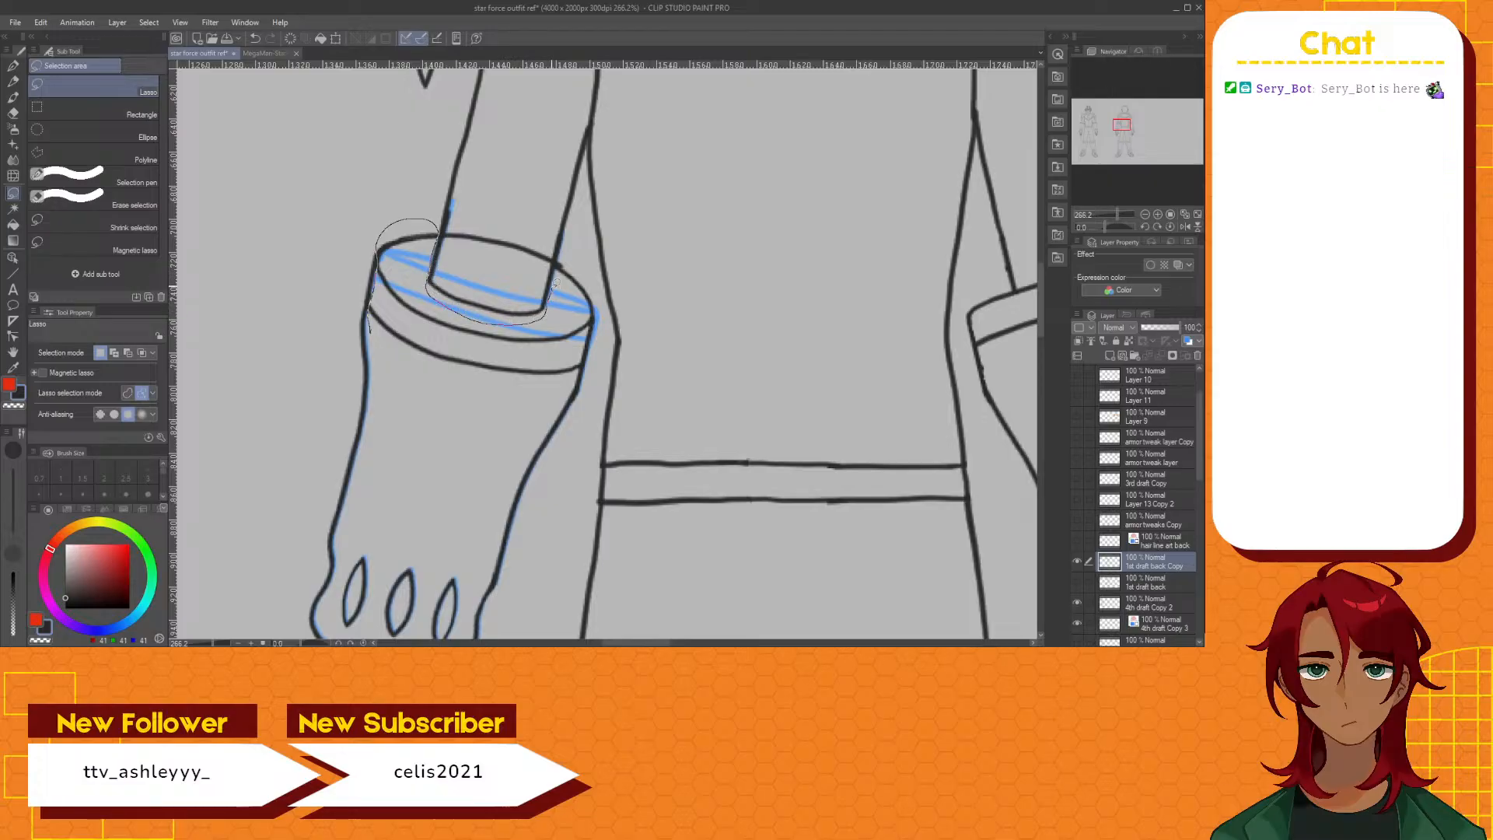
drag(556, 282, 561, 257)
mouse_move(599, 309)
mouse_down()
mouse_move(573, 378)
mouse_move(461, 375)
mouse_up()
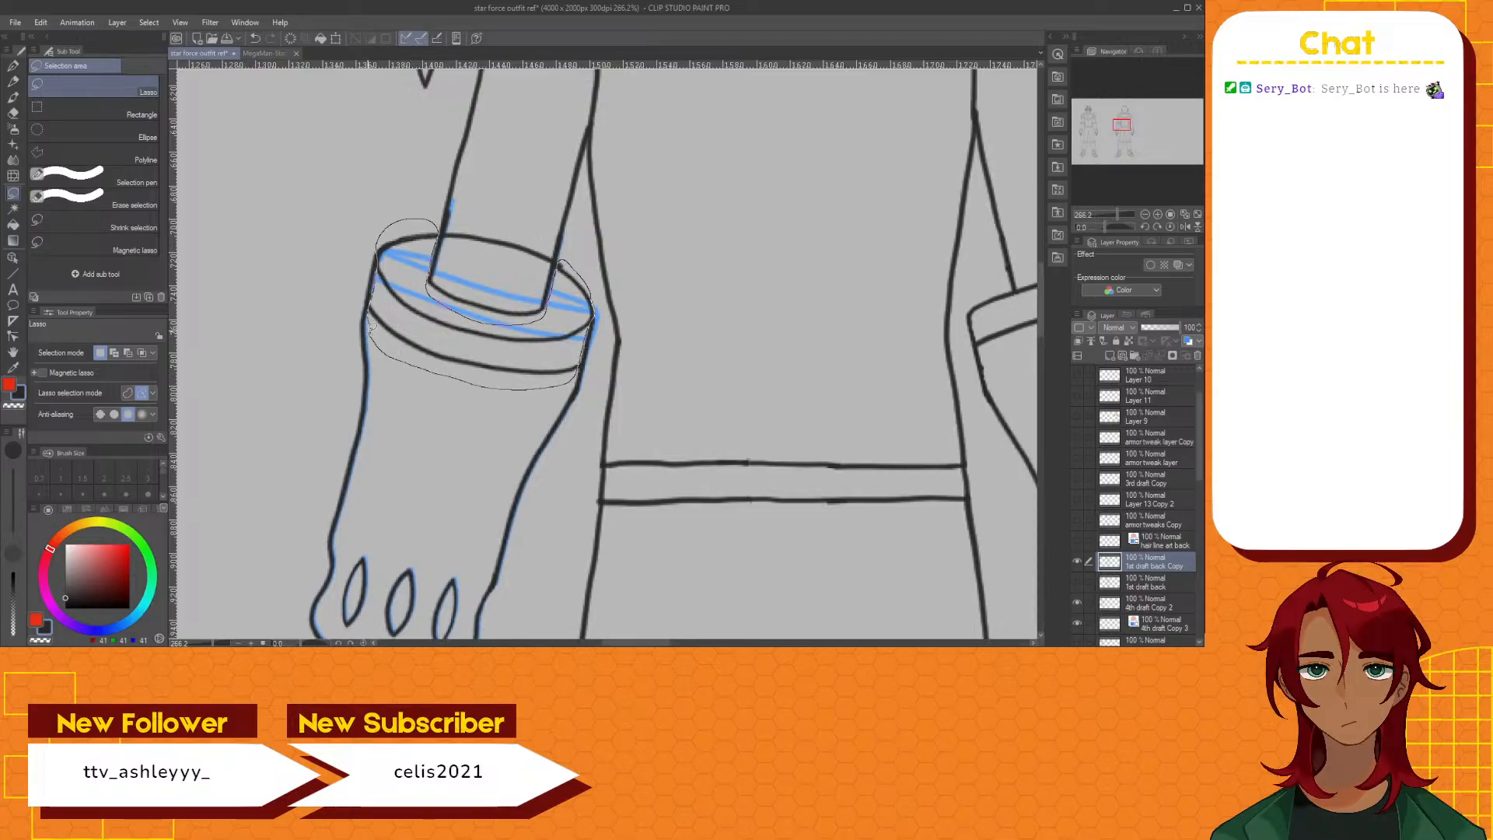
drag(372, 327, 371, 315)
key(Delete)
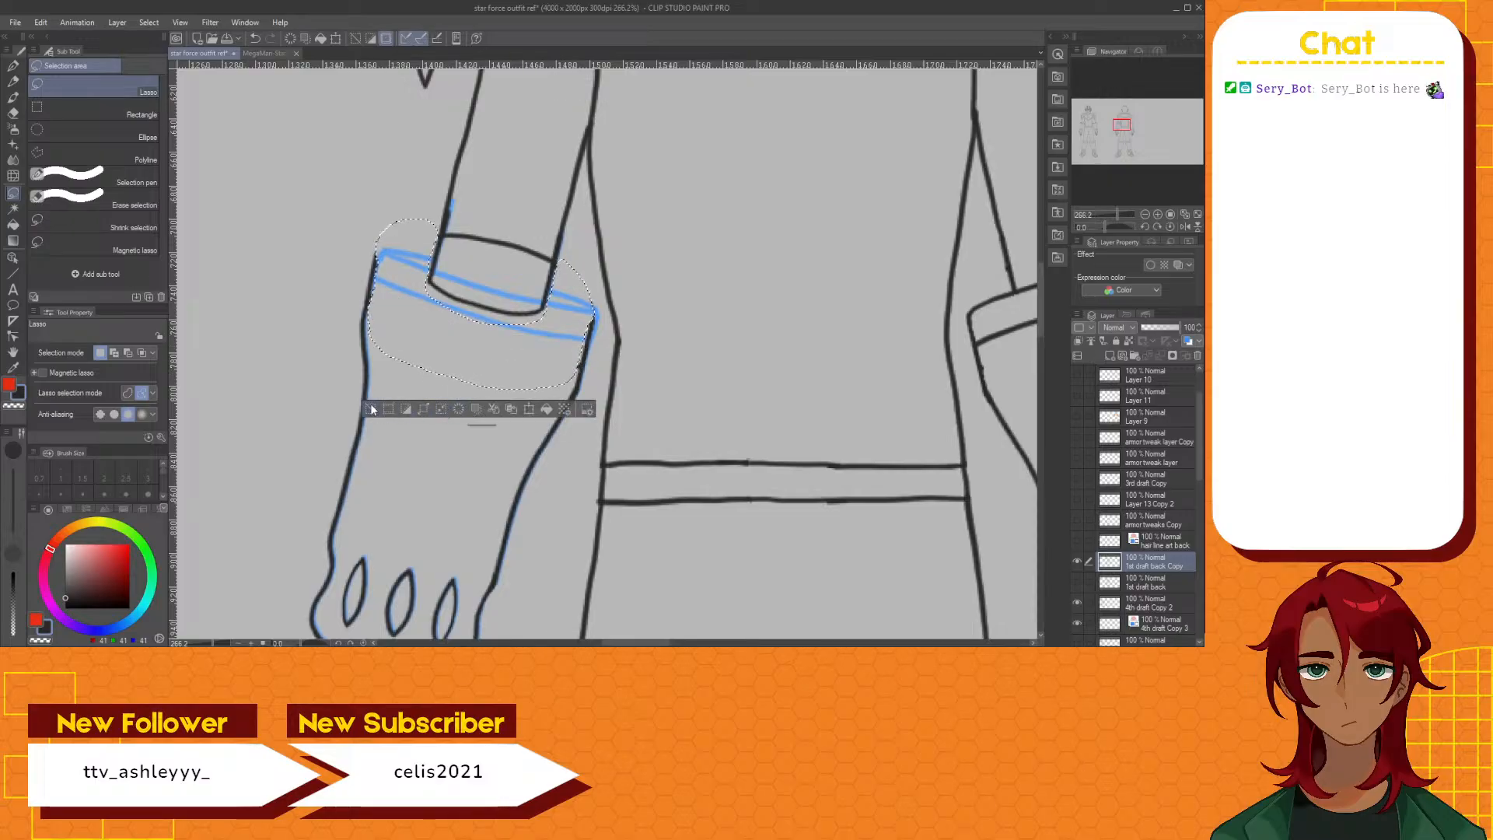
click(371, 409)
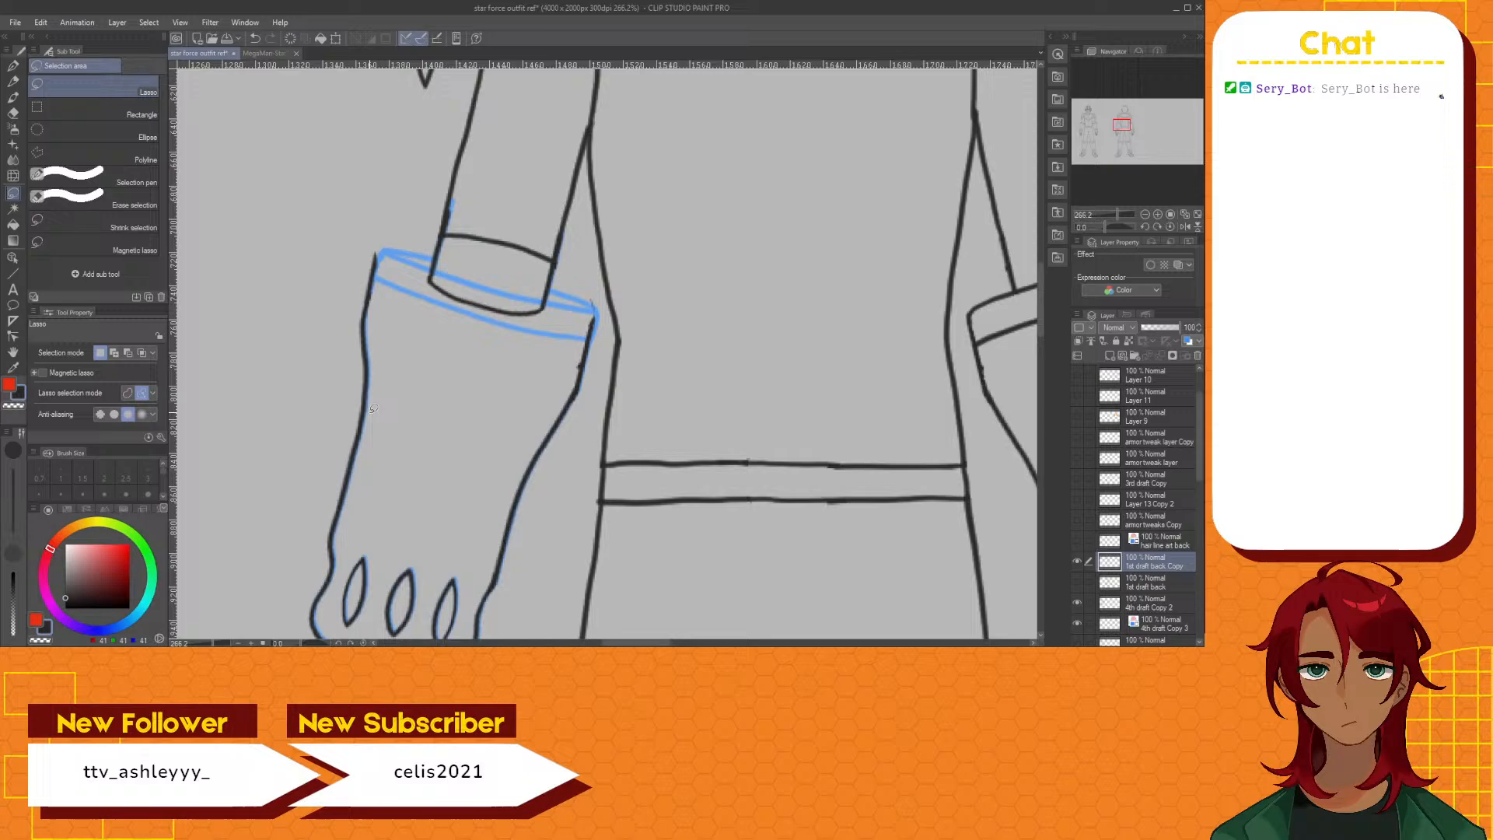
Draw the left-hand cuff's new outer edge with the G-pen, following the blue guide from one side of the cuff to the other
click(13, 112)
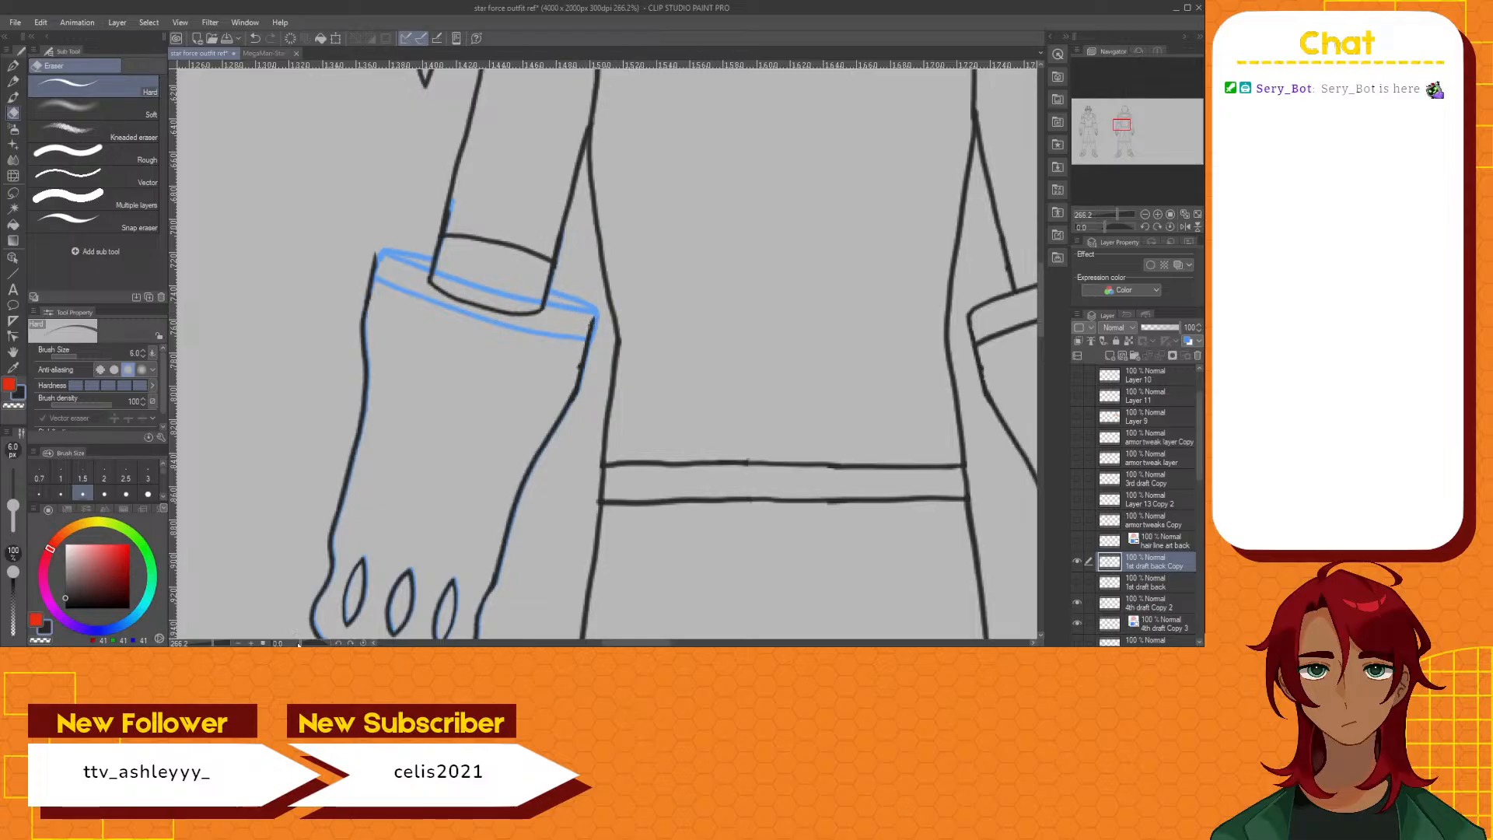
drag(302, 643, 314, 644)
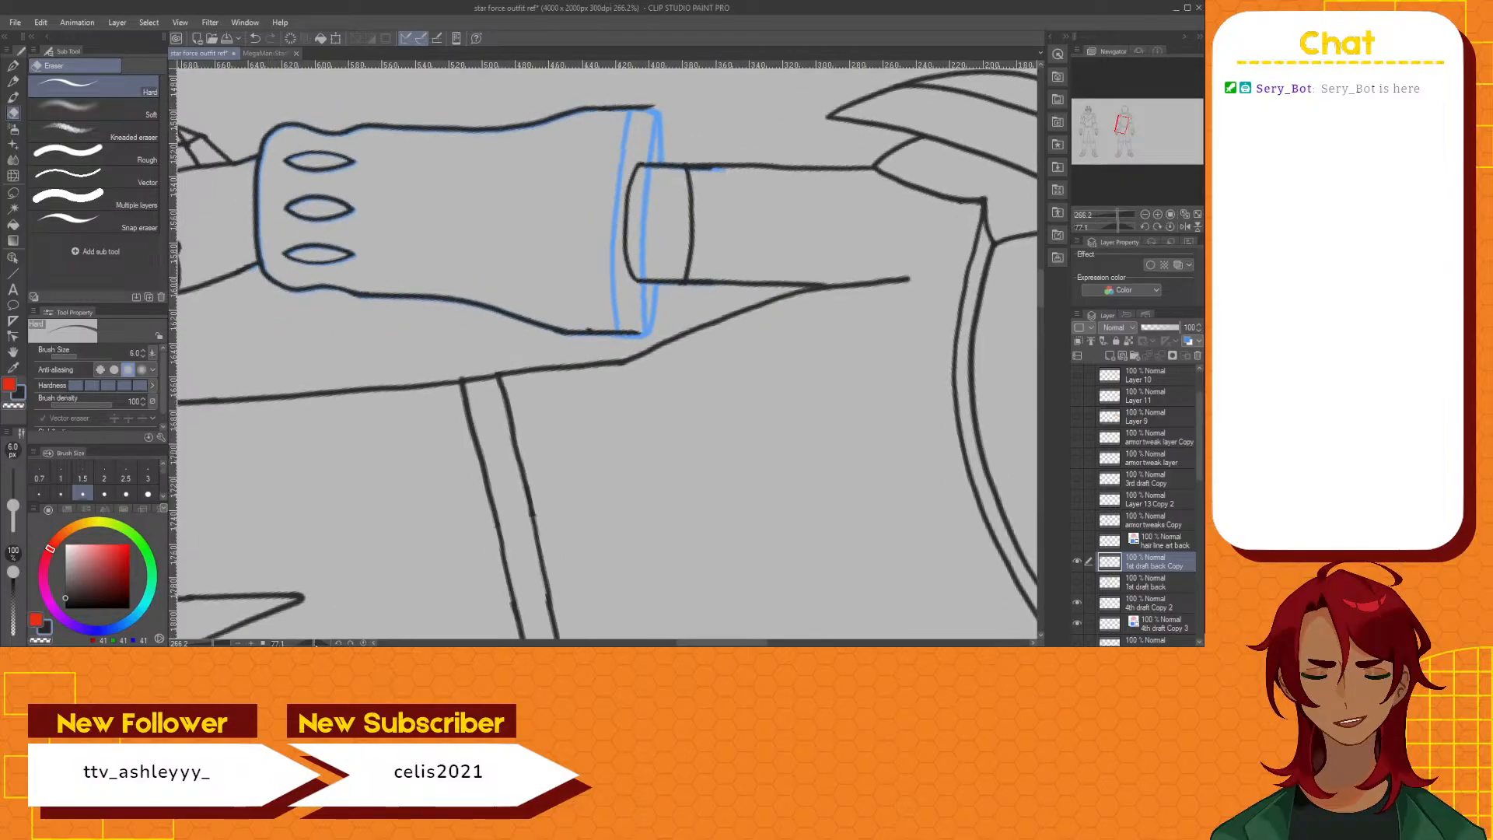
drag(1040, 292, 1040, 281)
click(339, 643)
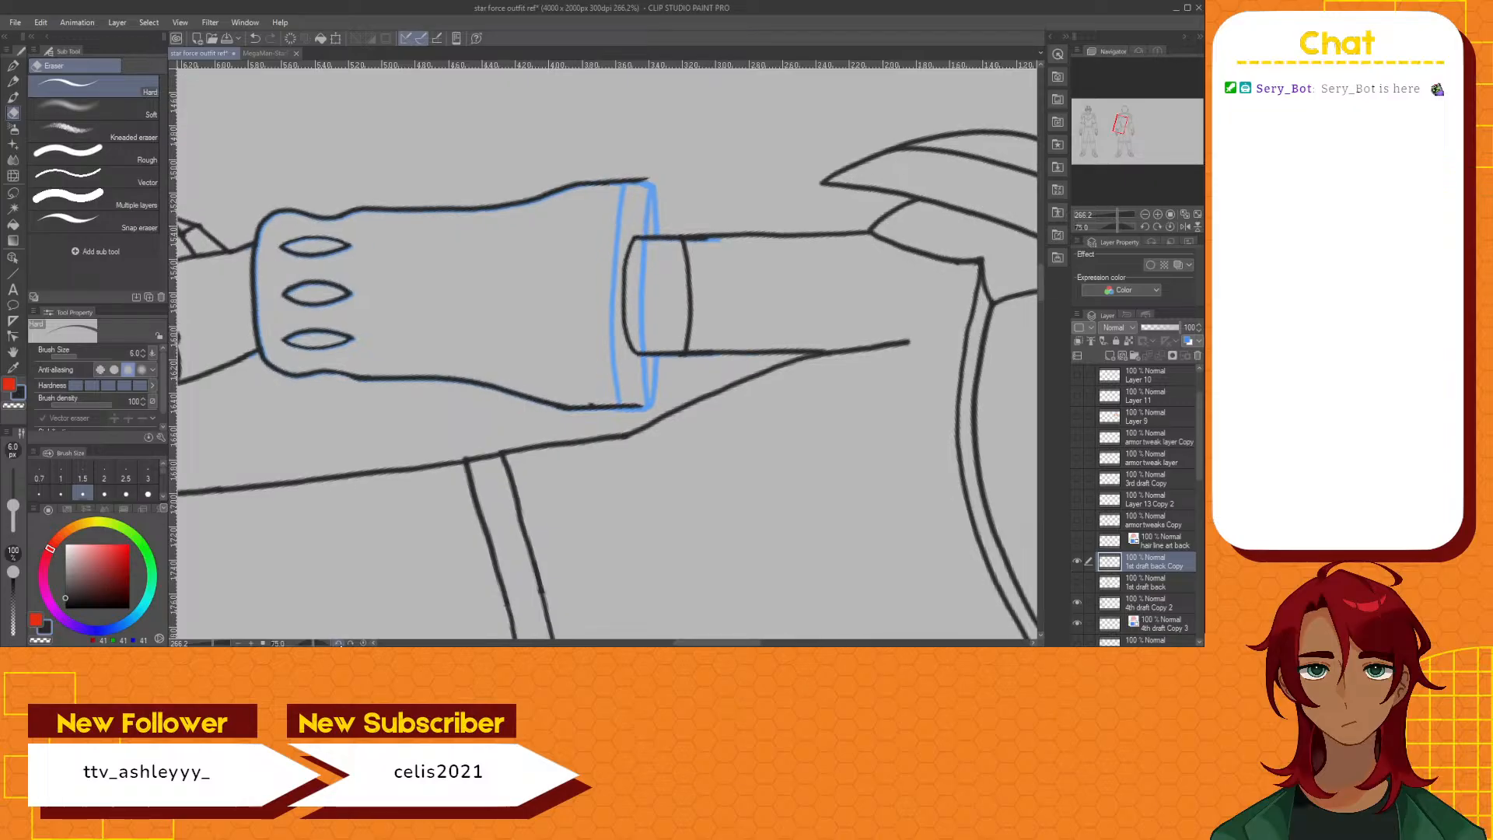
key(p)
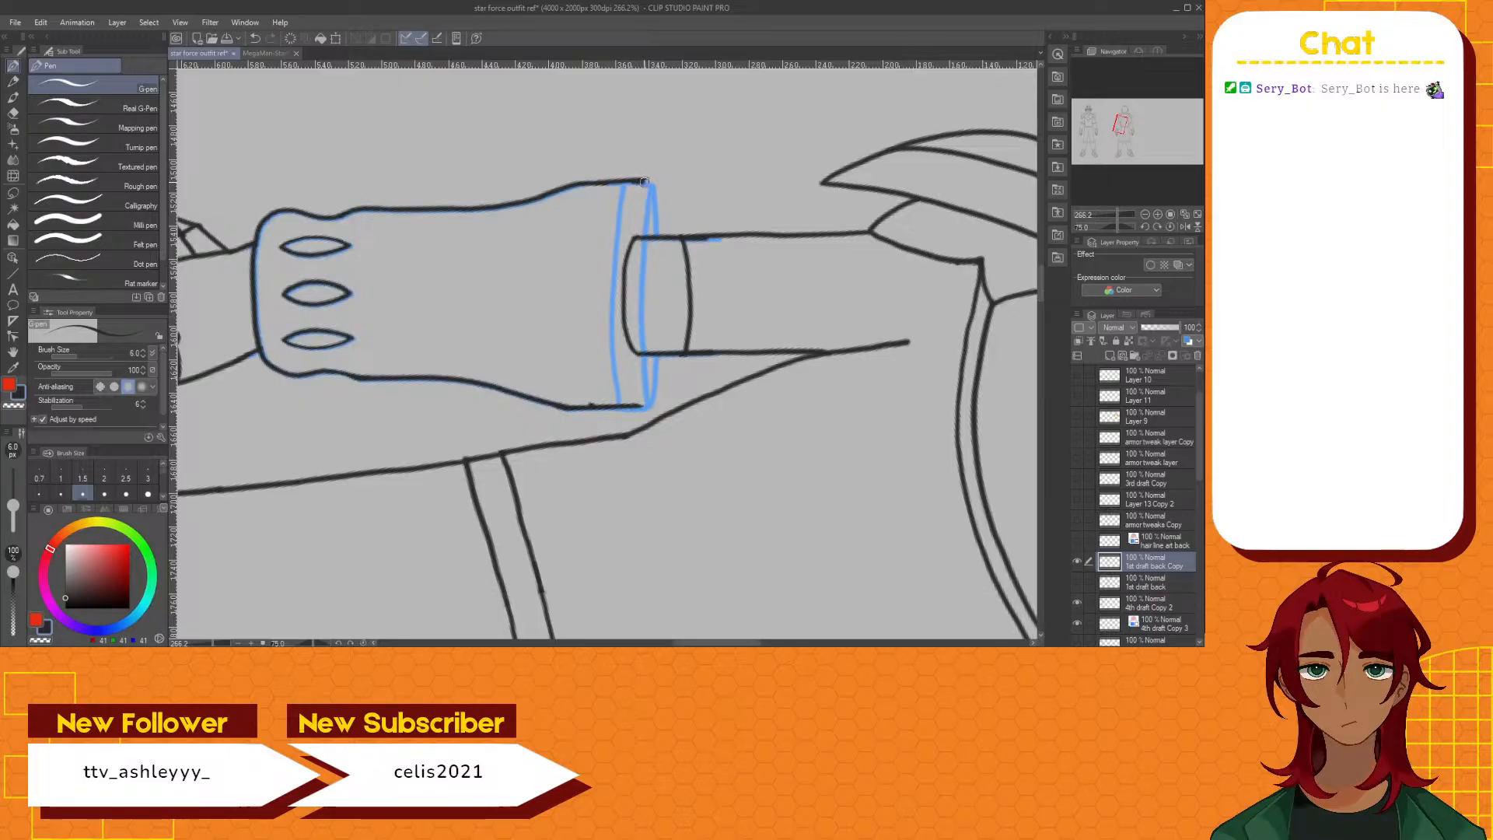
drag(649, 181, 649, 405)
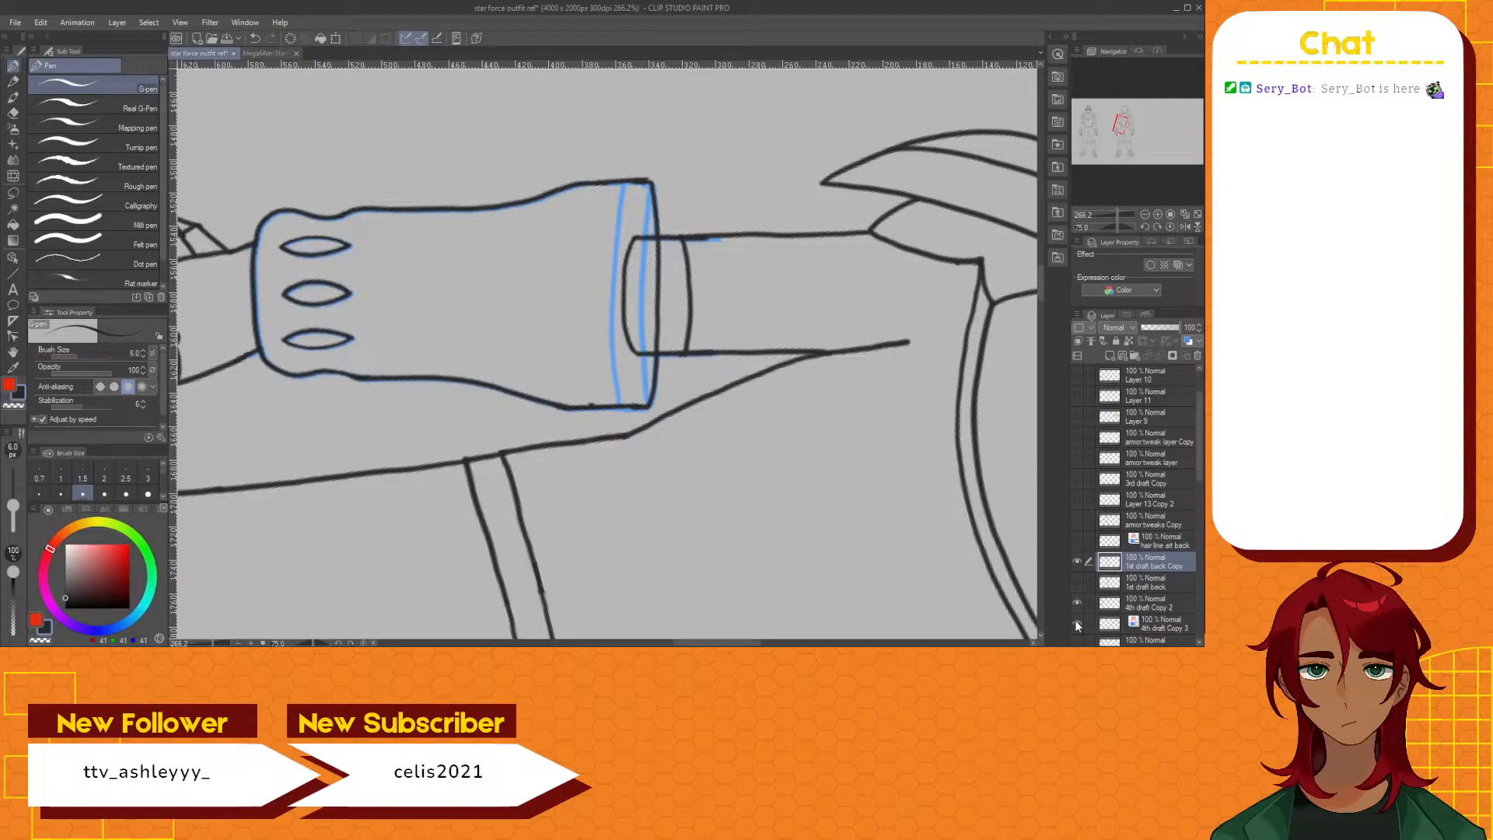
Switch to the Hard eraser for cleaning up the line art around the redrawn cuff edge
click(15, 114)
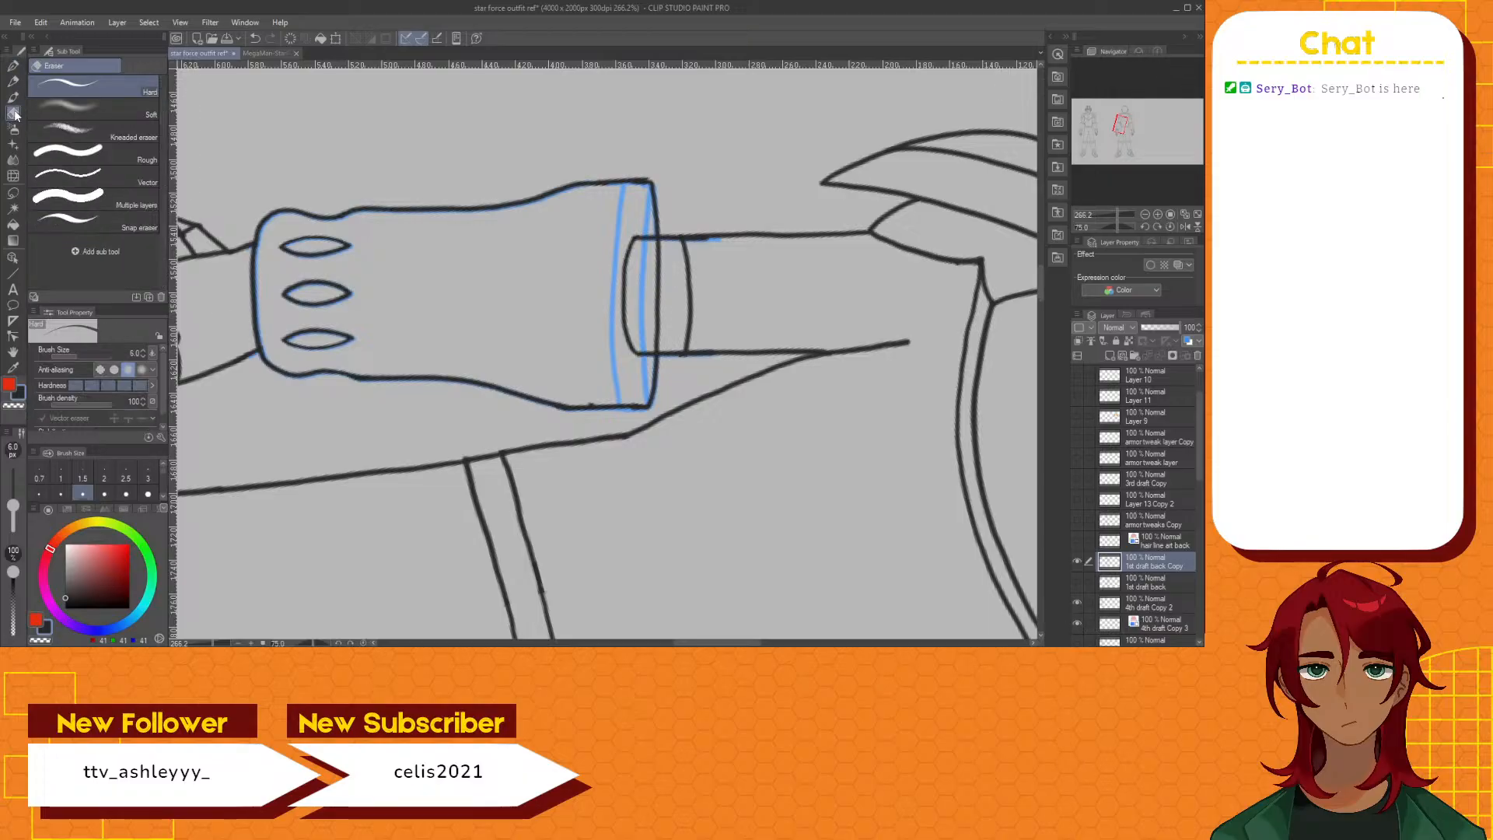
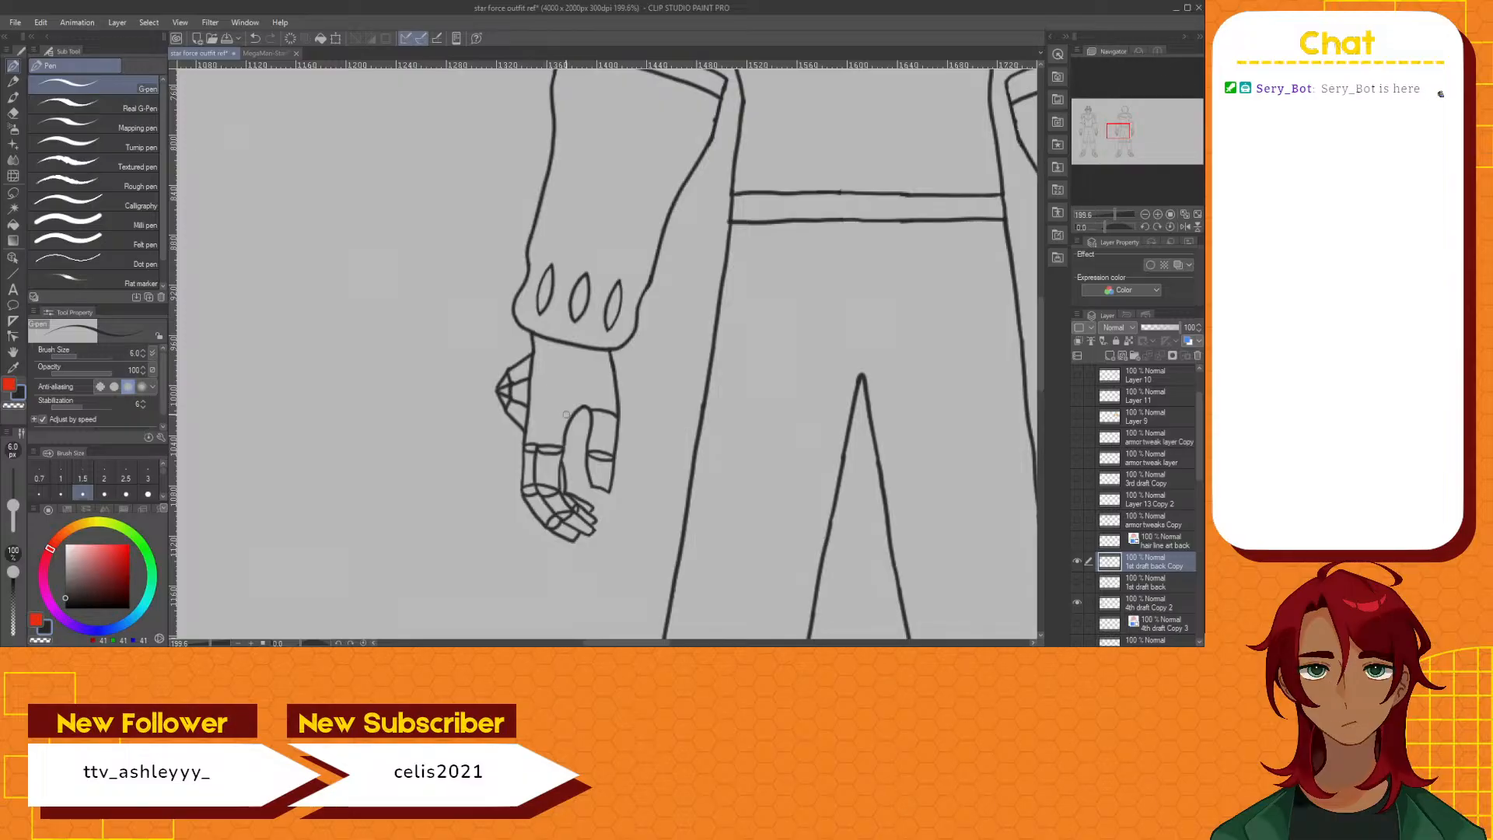
Show the back-view 3D mannequin layer beside the back figure as an anatomy reference for the hands
scroll(483, 312, down, 8)
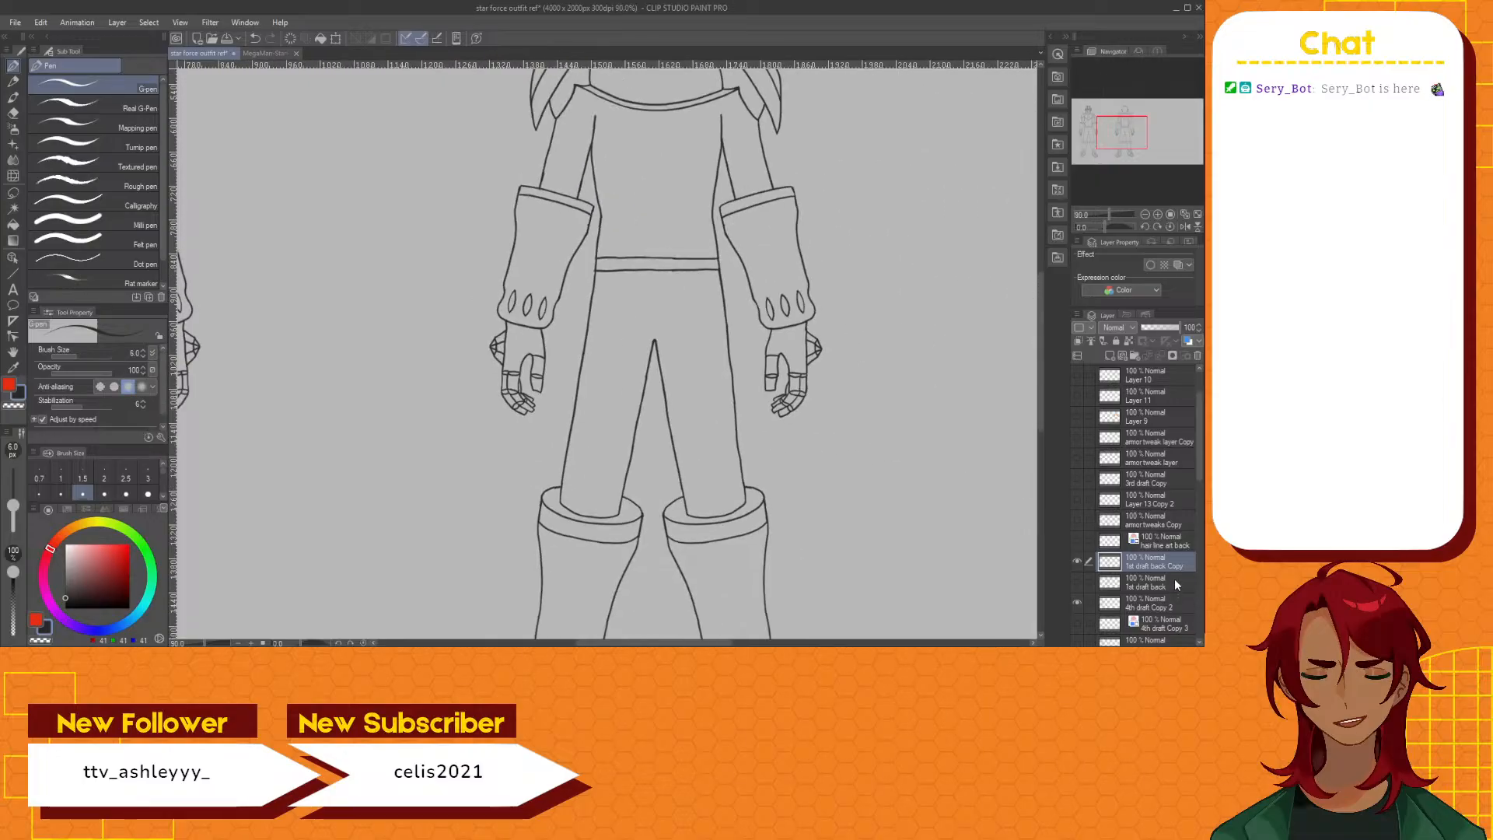
scroll(1174, 579, down, 10)
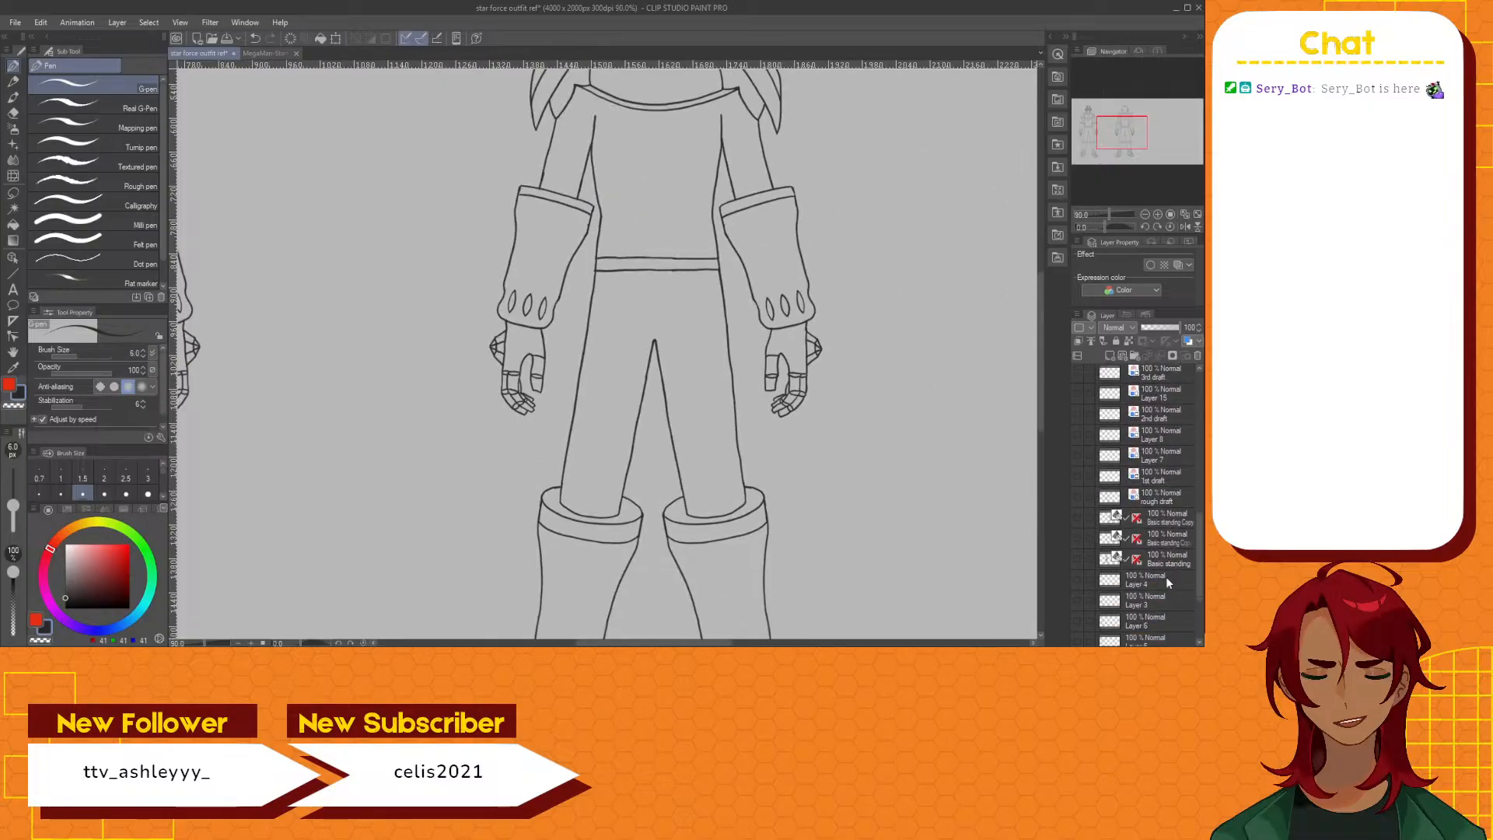
scroll(1165, 576, down, 1)
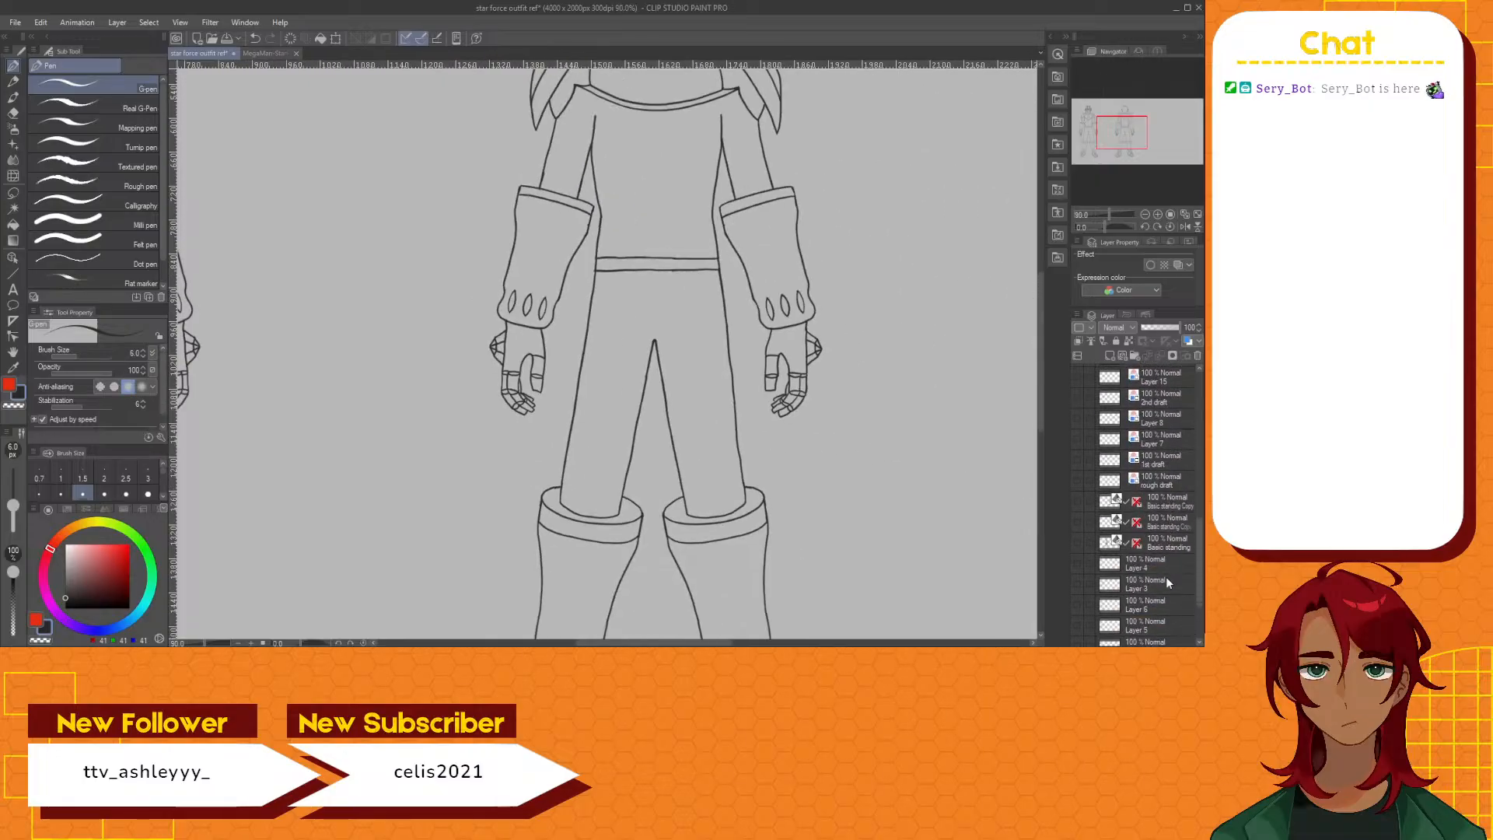
click(1078, 502)
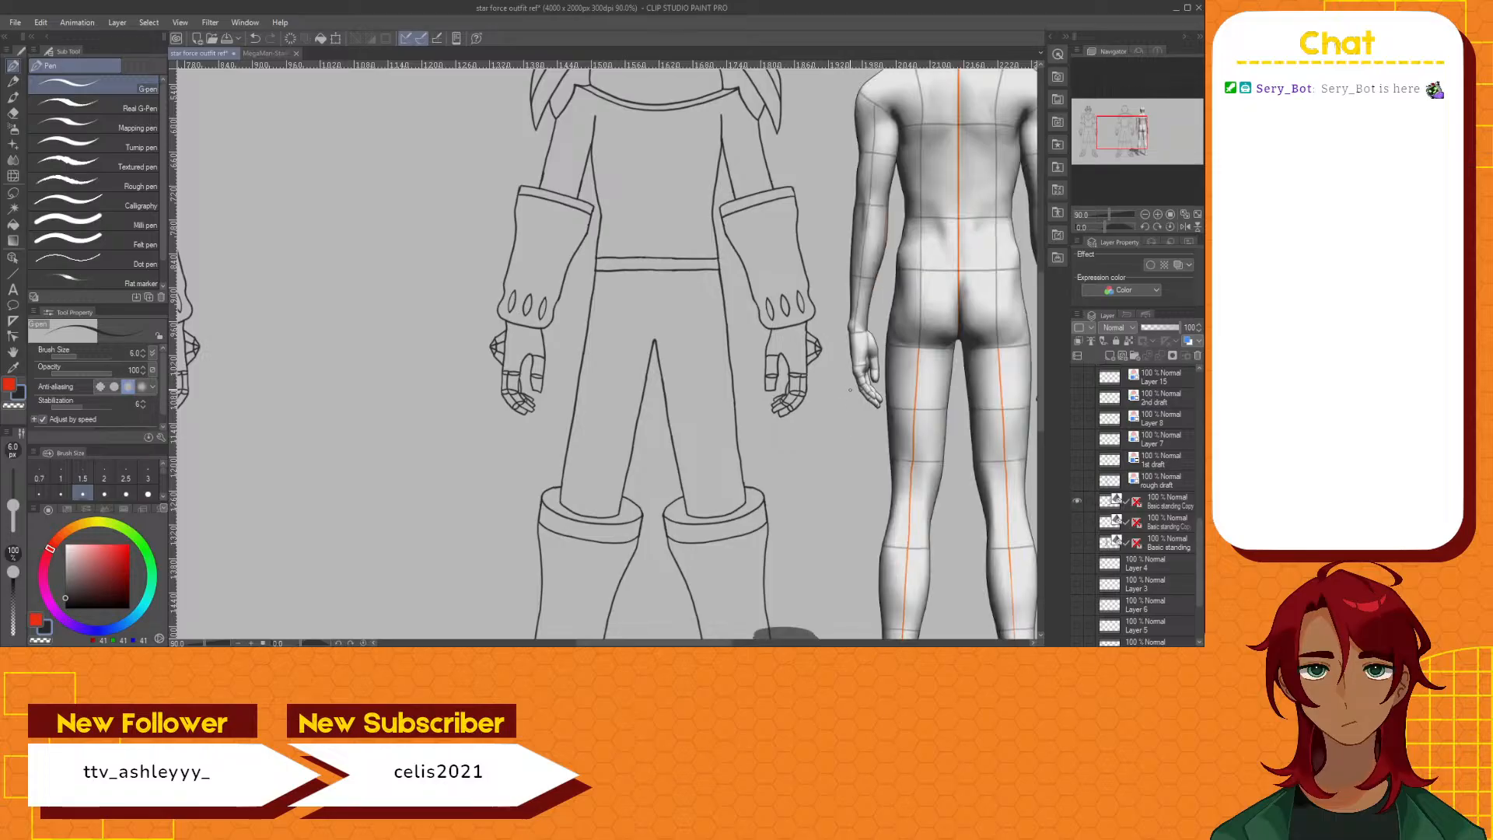
scroll(875, 338, up, 2)
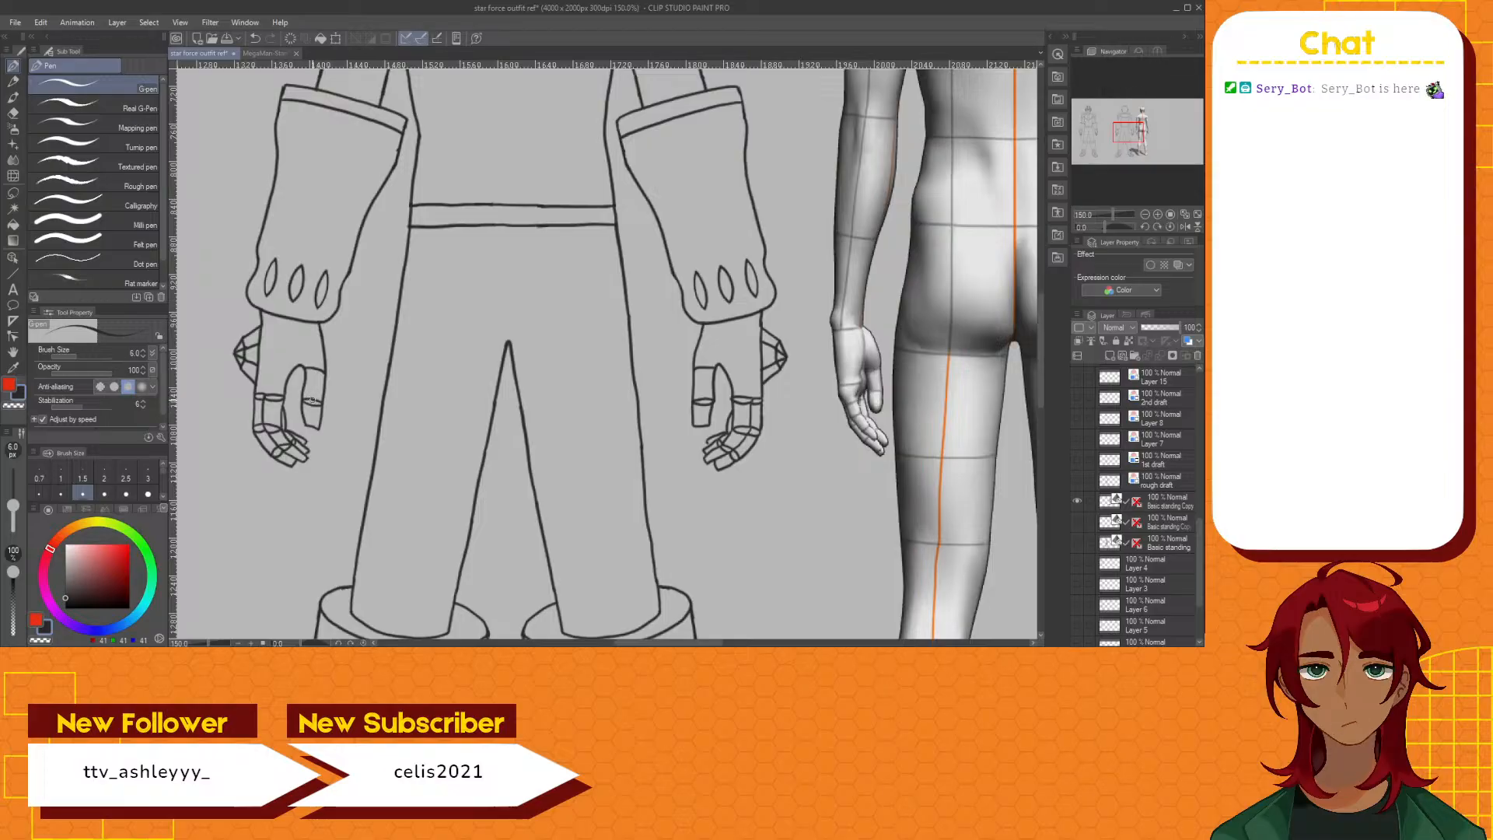
On layer 1st draft back Copy, lasso the back figure's left-hand fingers, move them out beside the hand, and clear the selection
scroll(1184, 502, up, 2)
scroll(1178, 503, up, 9)
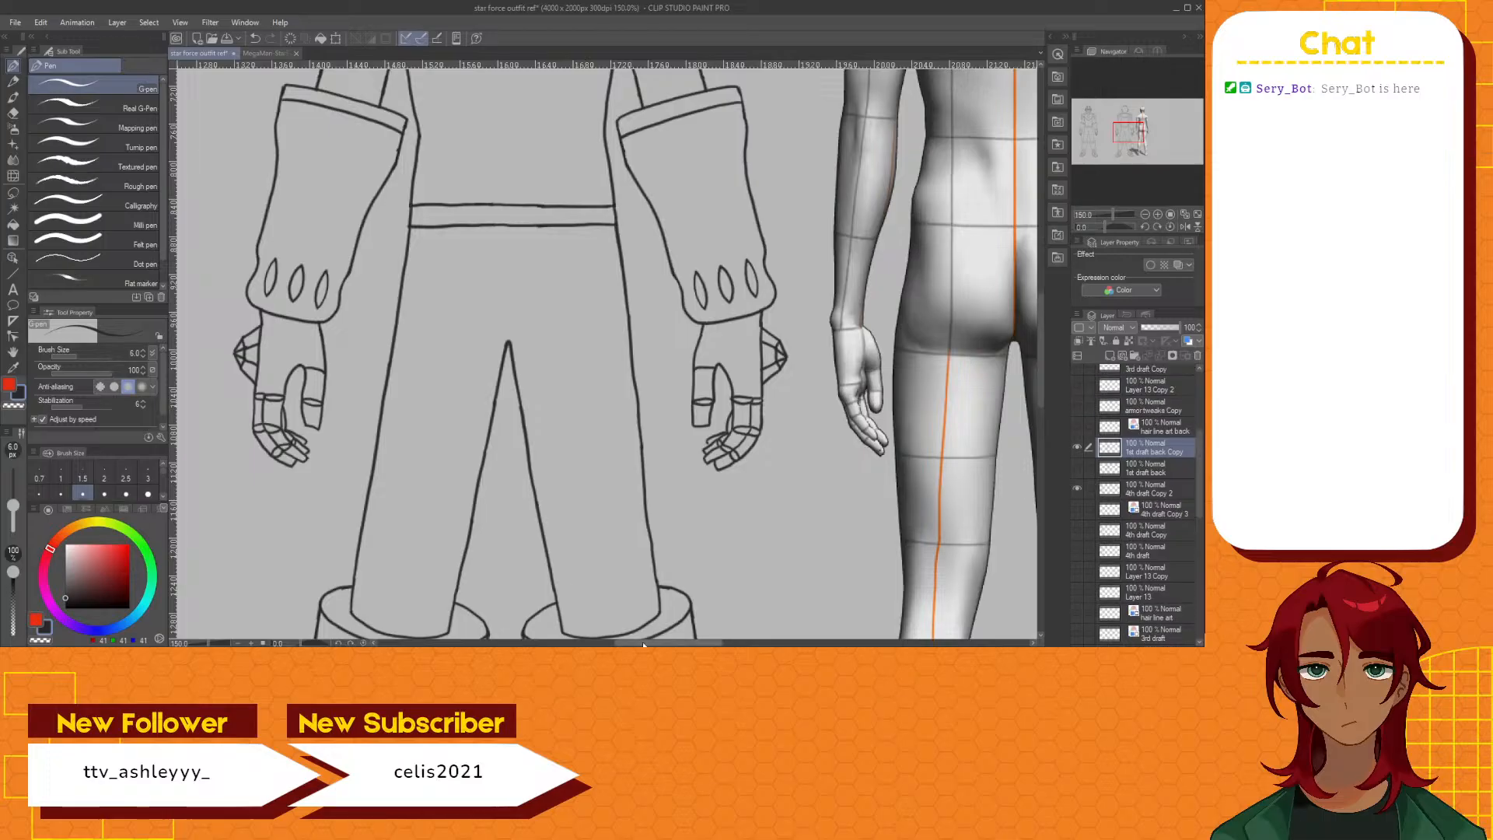
drag(669, 643, 657, 643)
scroll(374, 385, up, 2)
scroll(374, 386, up, 1)
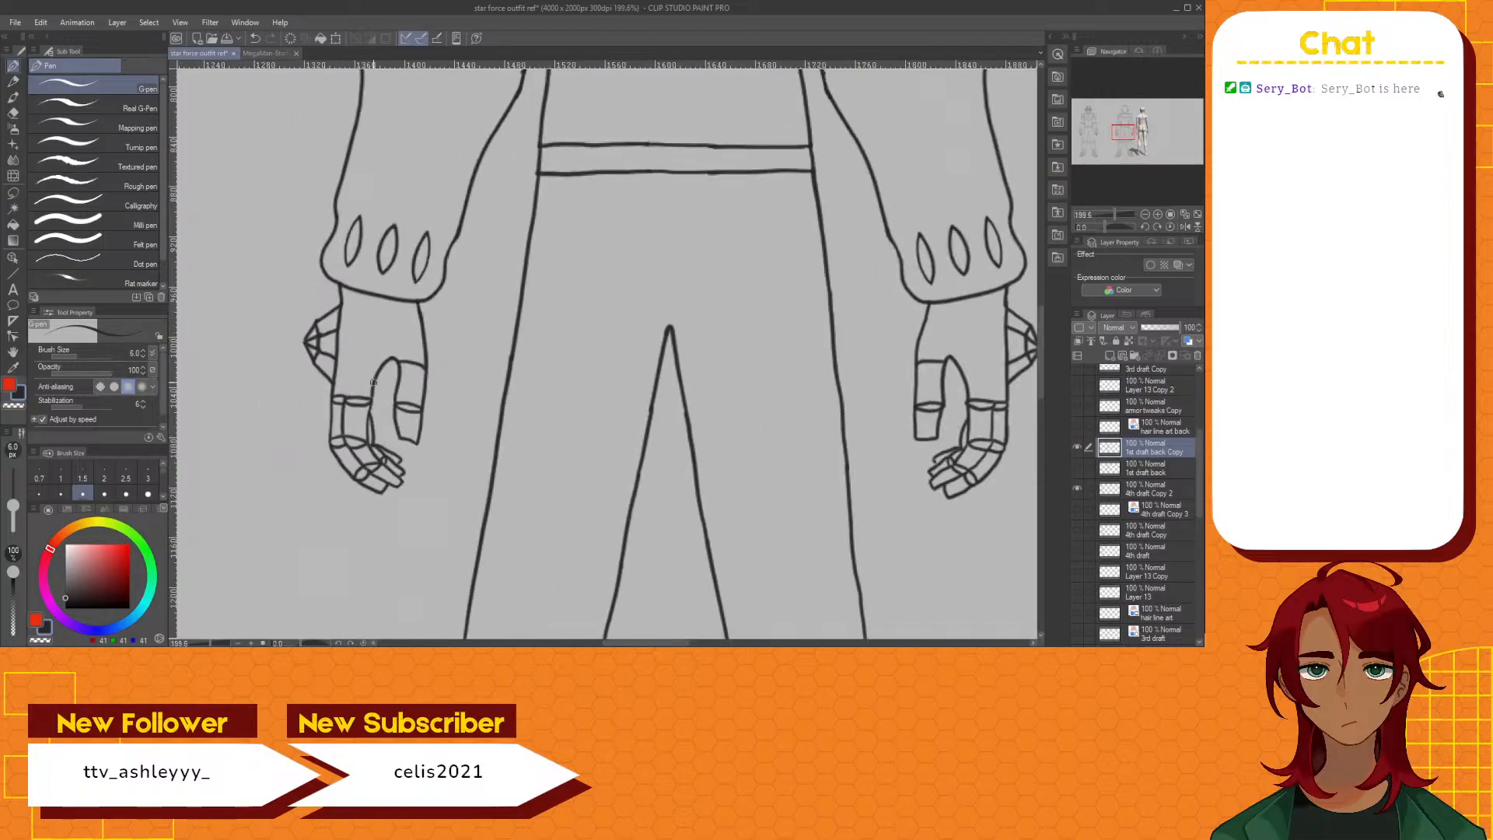
click(14, 193)
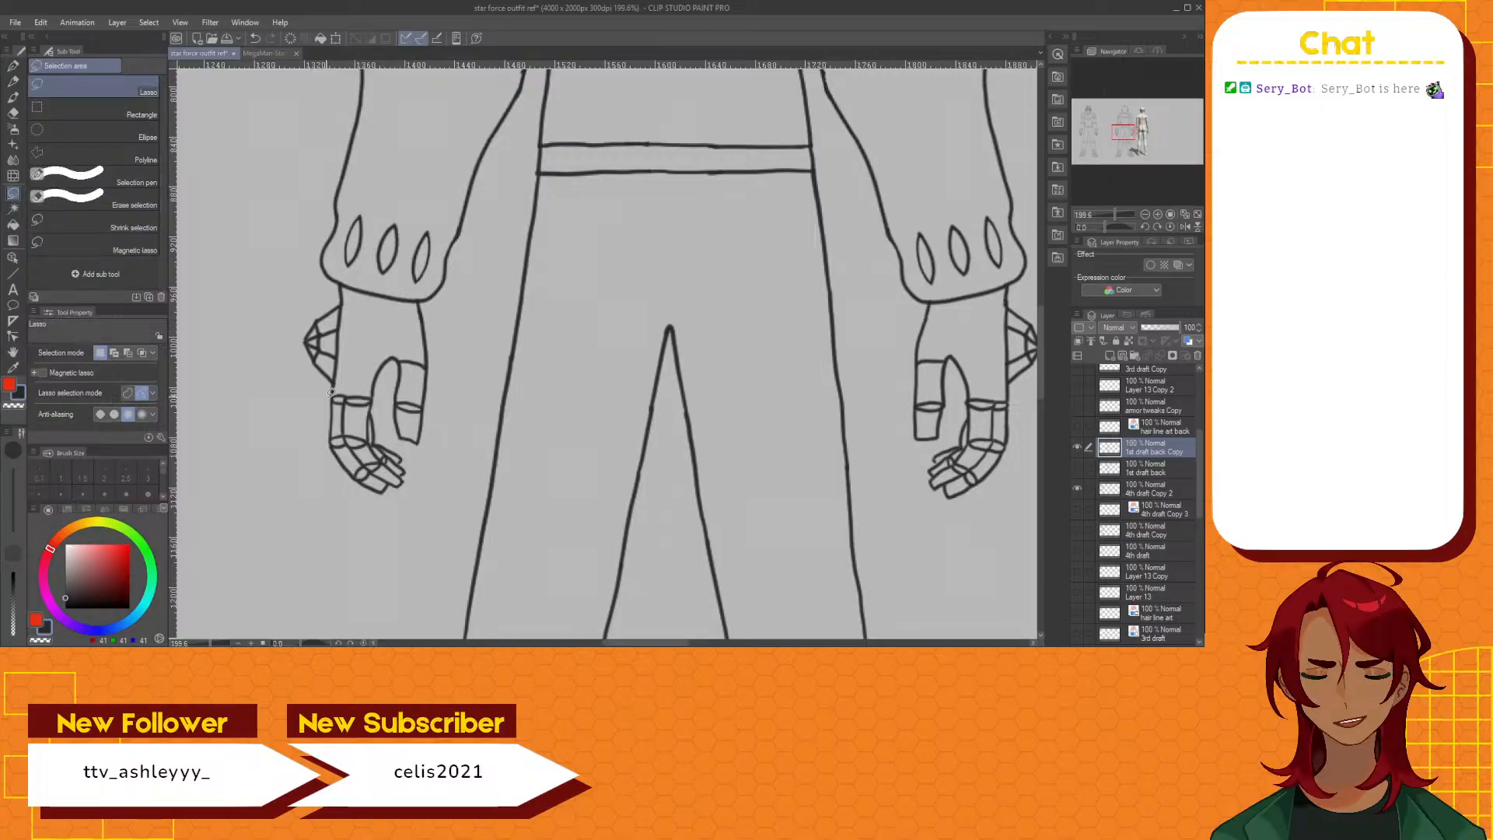
mouse_move(327, 395)
mouse_down()
mouse_move(381, 395)
mouse_move(413, 457)
mouse_move(407, 499)
mouse_move(382, 511)
mouse_move(342, 491)
mouse_move(328, 392)
mouse_up()
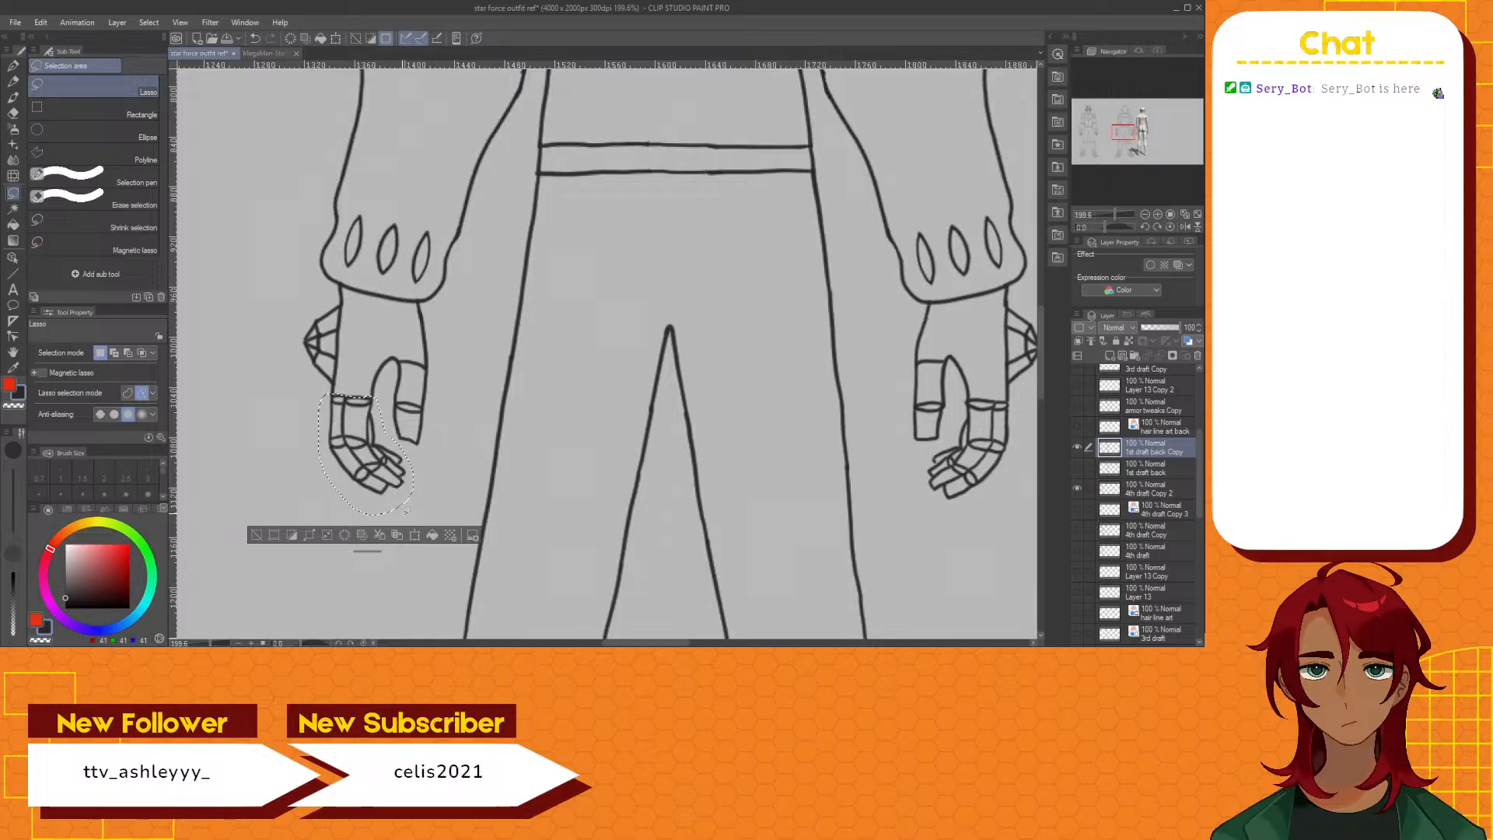
click(415, 535)
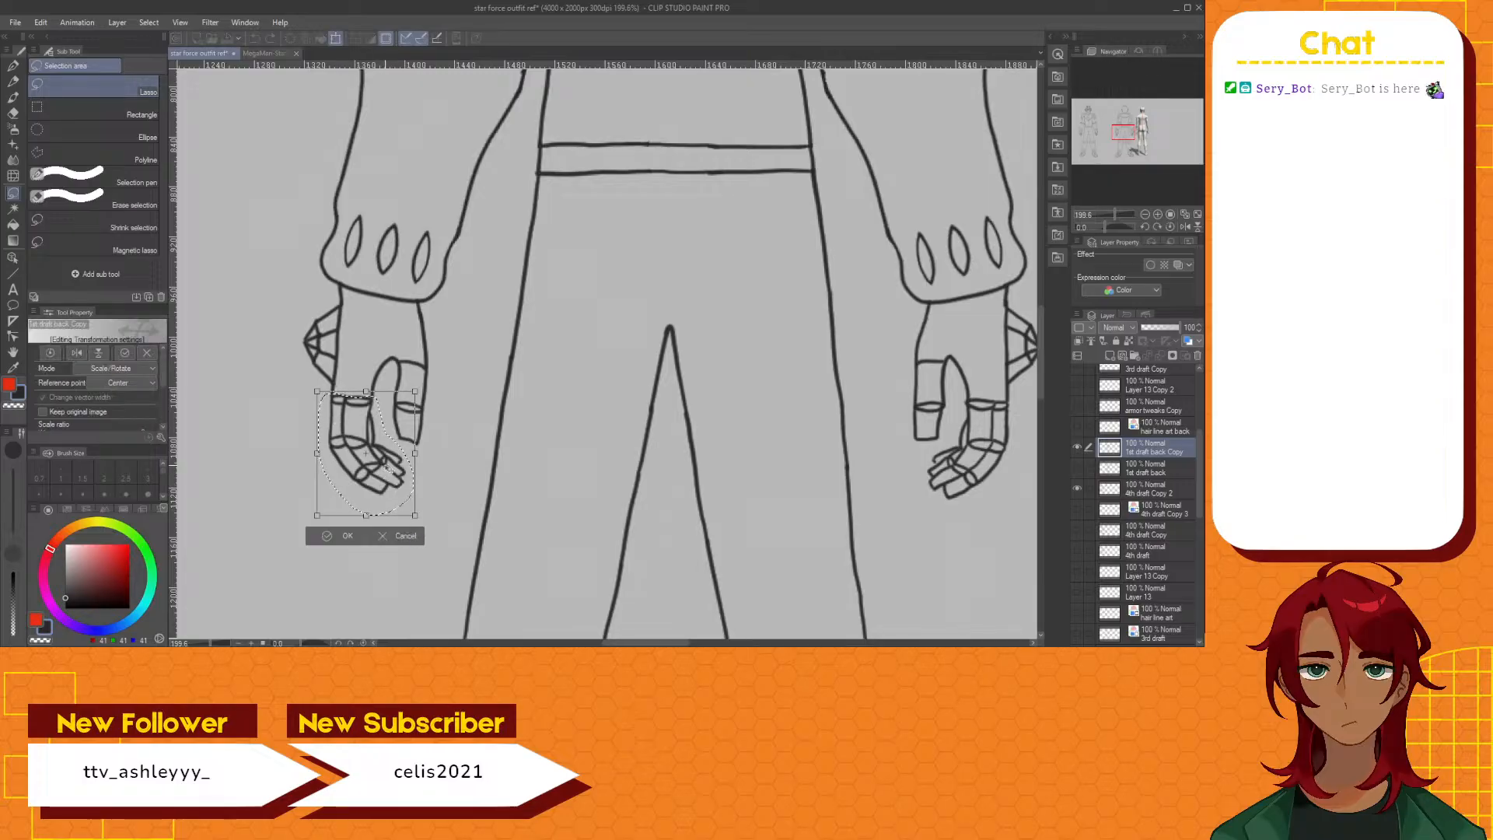
drag(387, 477, 285, 444)
click(246, 513)
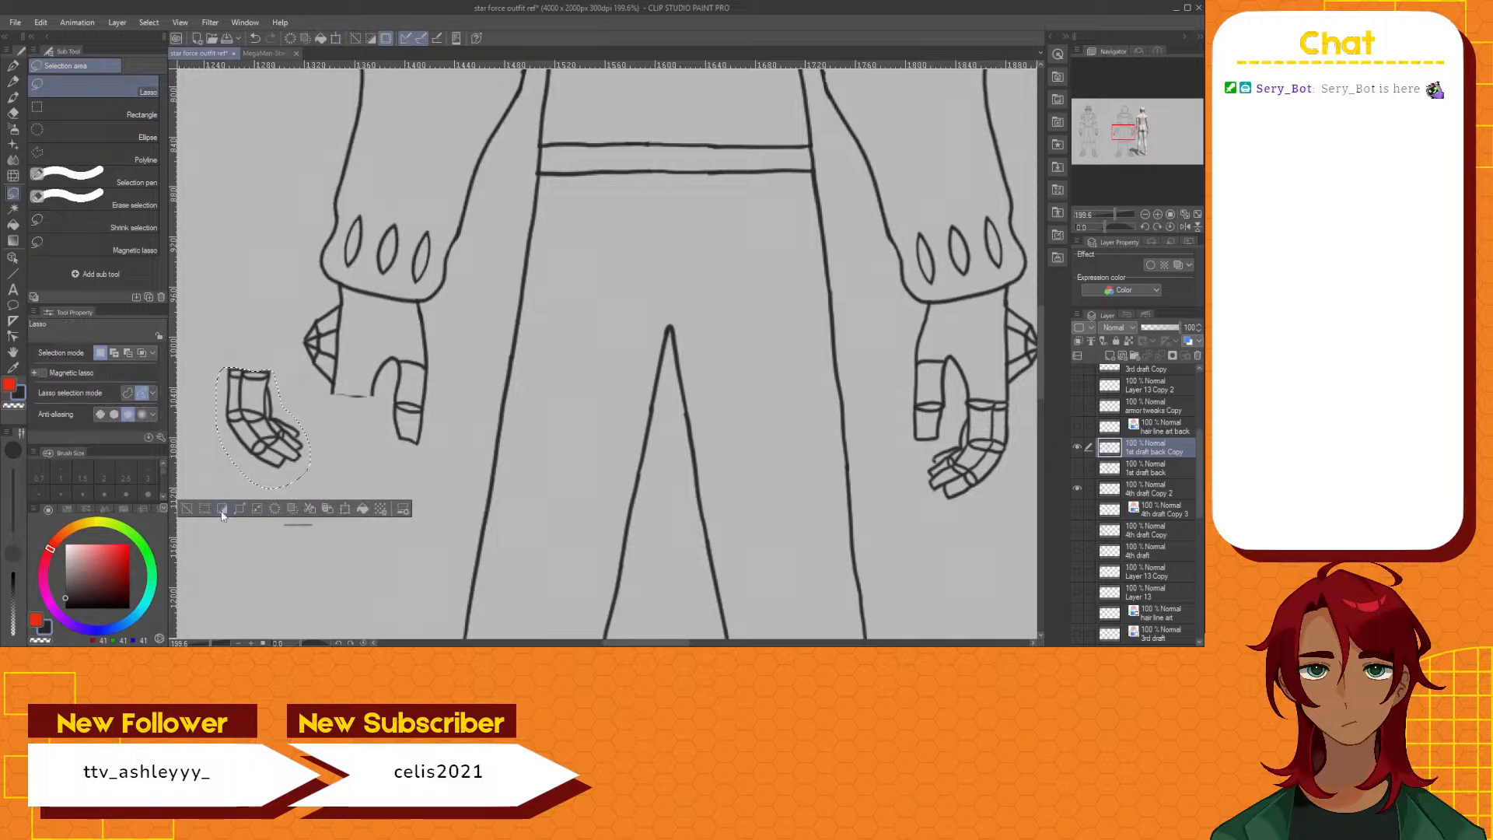
click(189, 509)
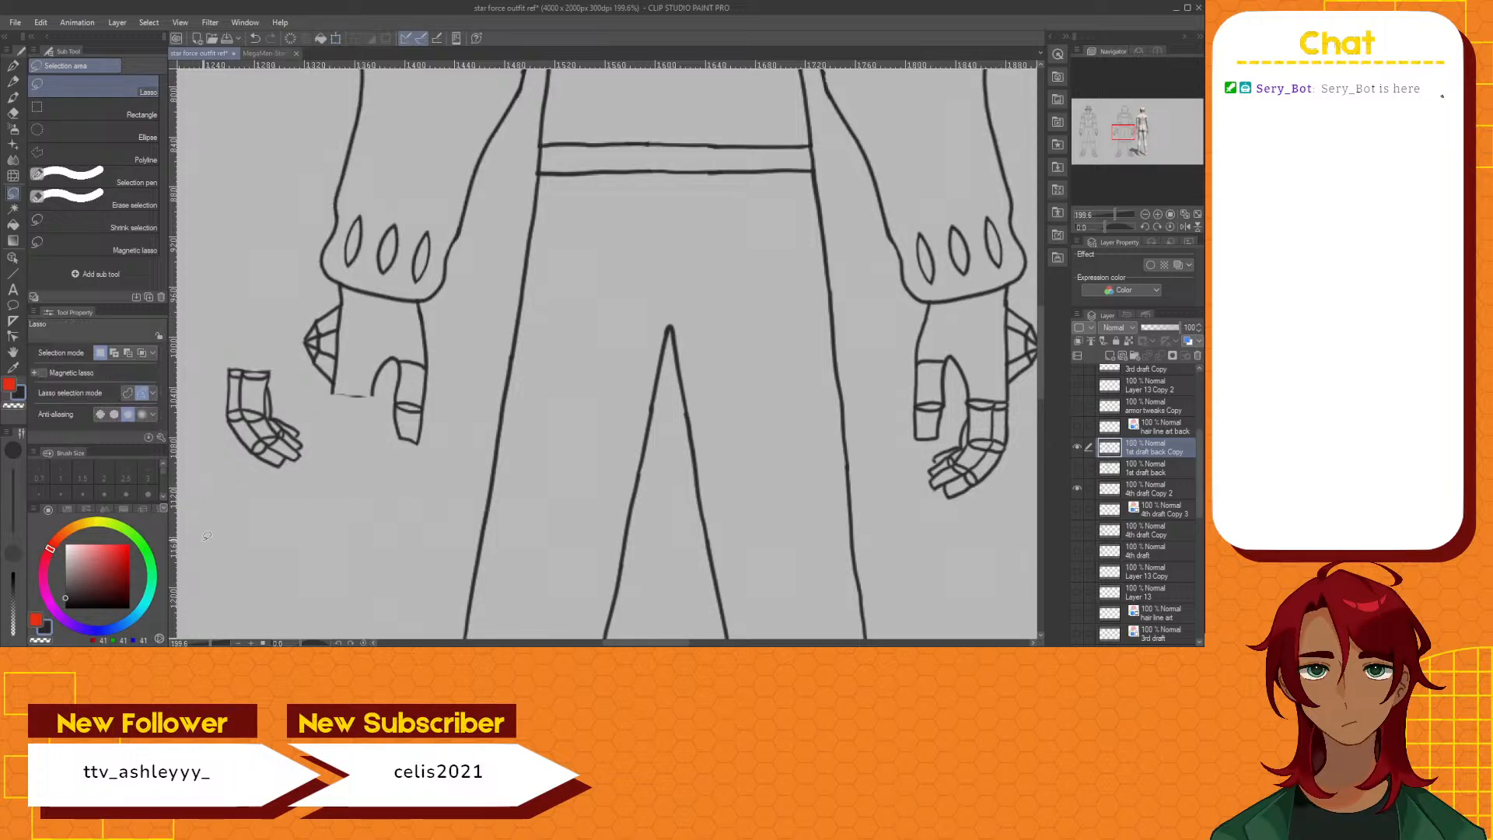
Erase the leftover line under the palm and the thumb's joint lines on the back figure's left-hand hand with the Hard eraser
click(12, 116)
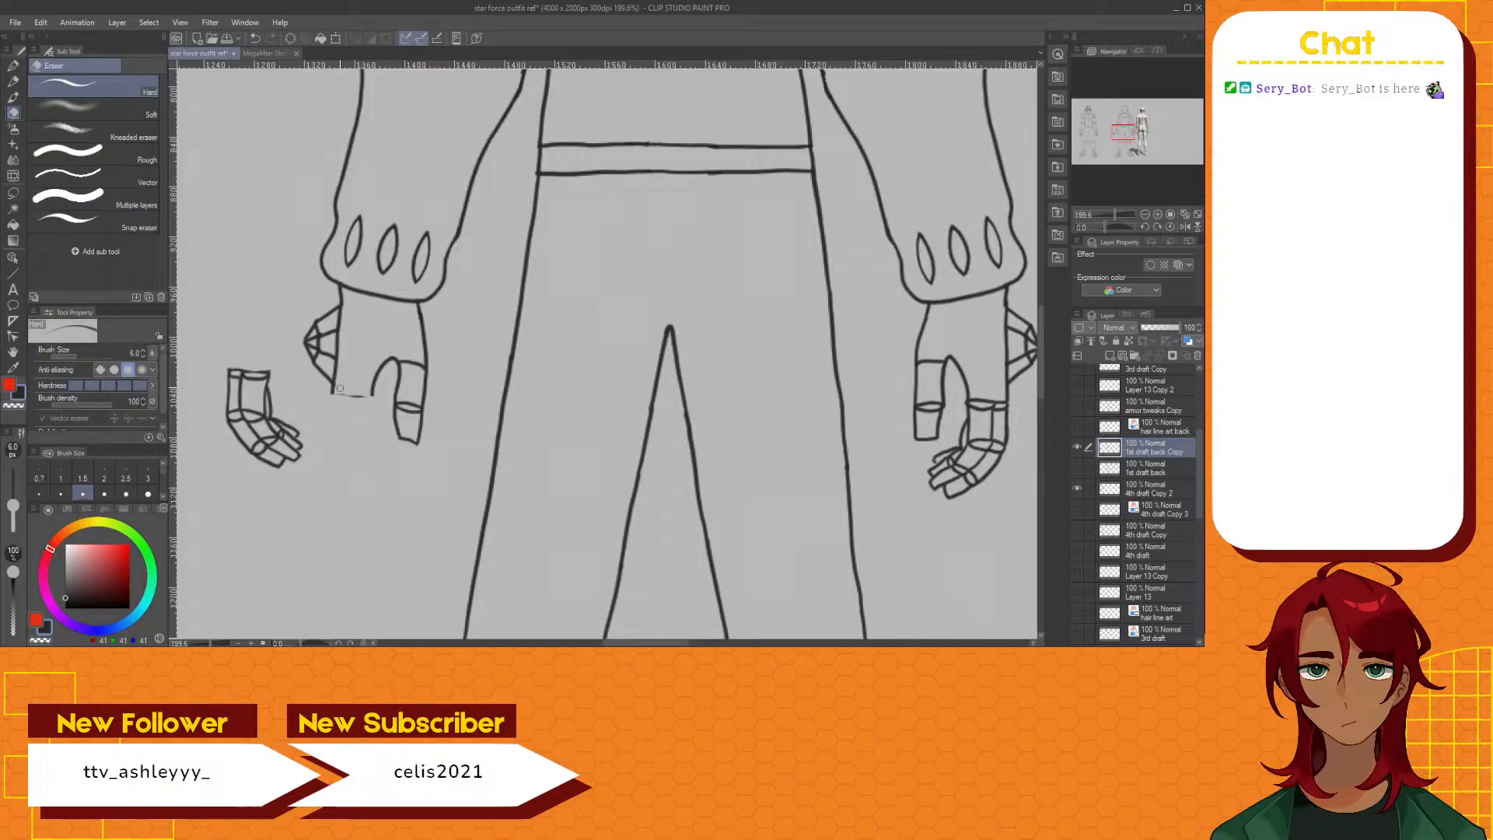
drag(339, 388, 371, 395)
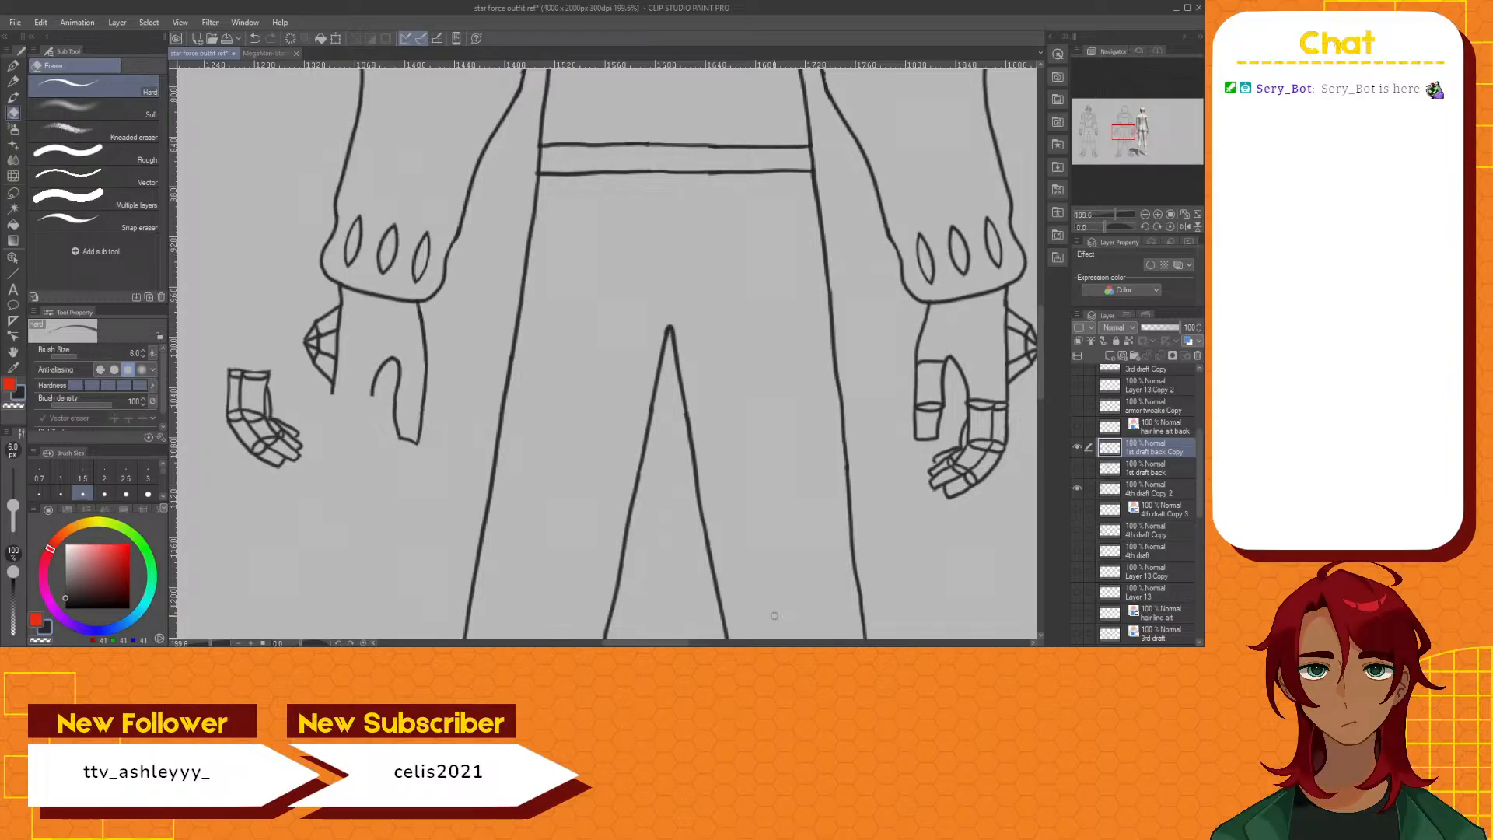
Compare the back figure's hands with the mannequin, briefly showing and hiding the front-facing Basic standing mannequin
mouse_move(665, 643)
mouse_down()
mouse_move(698, 644)
mouse_move(673, 635)
mouse_up()
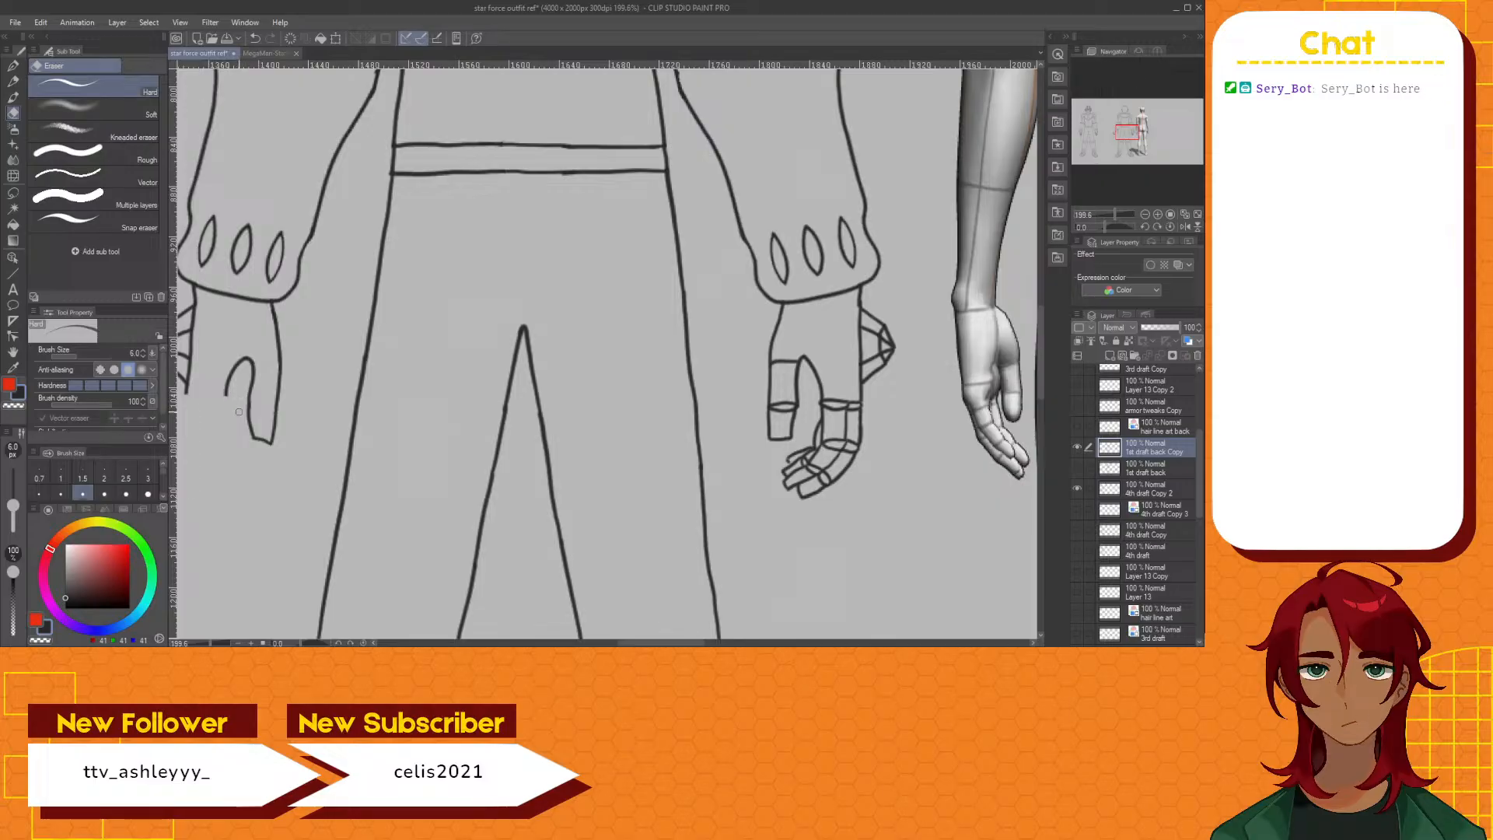
scroll(239, 411, down, 5)
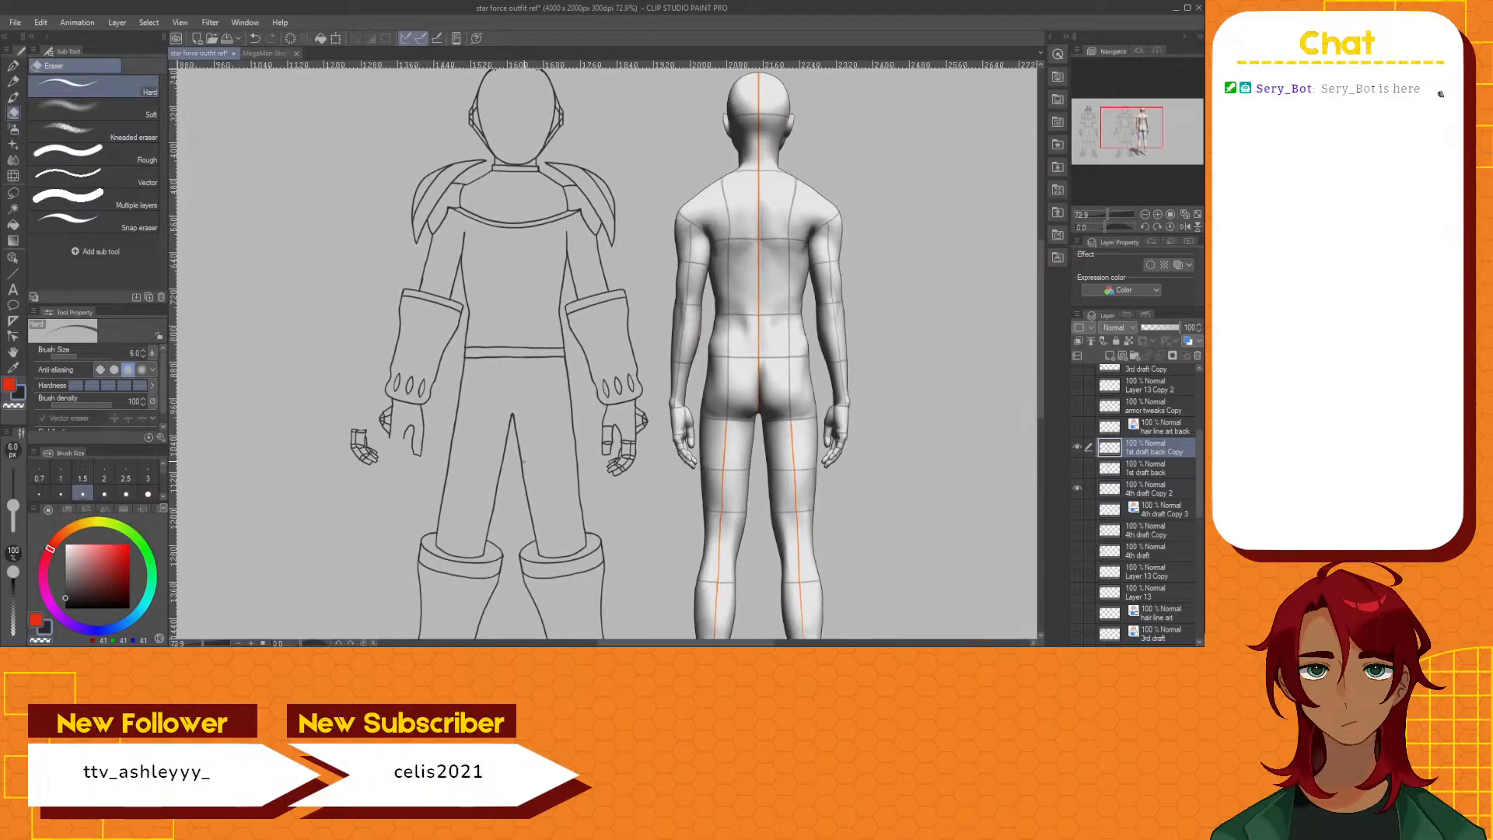
scroll(1143, 544, down, 5)
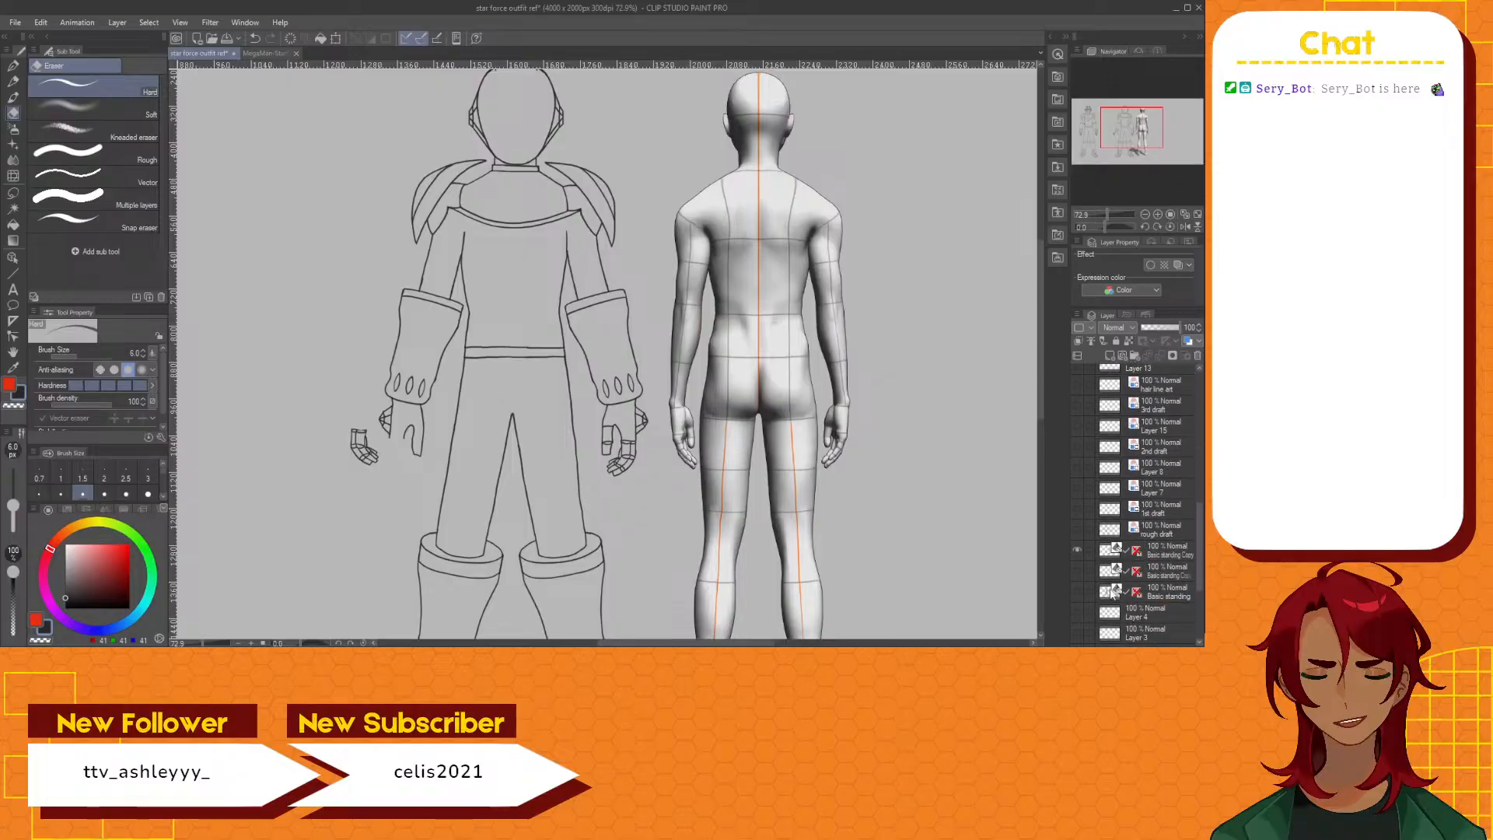
click(1077, 591)
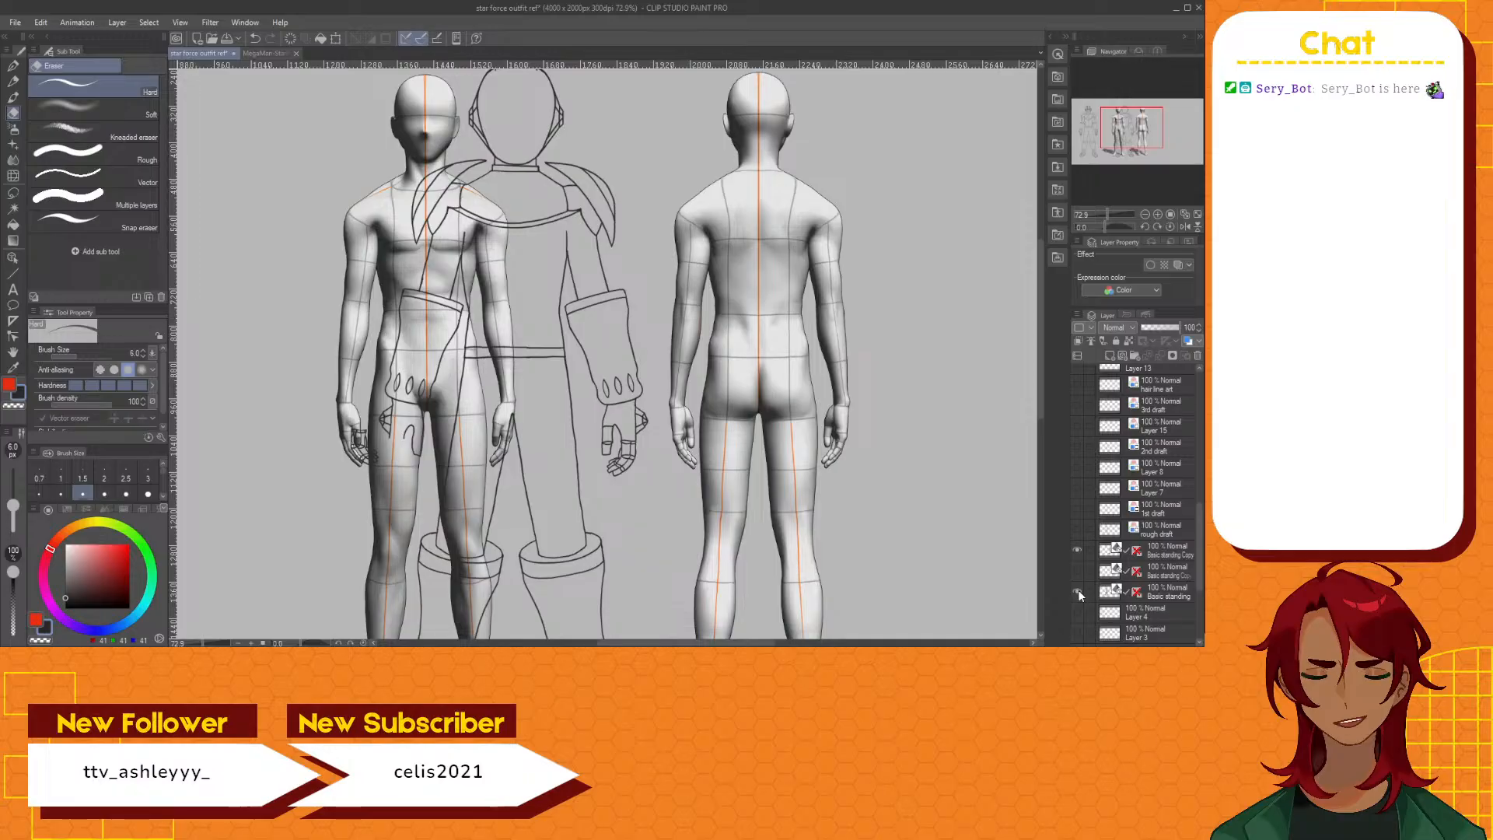
click(1077, 589)
scroll(424, 437, up, 3)
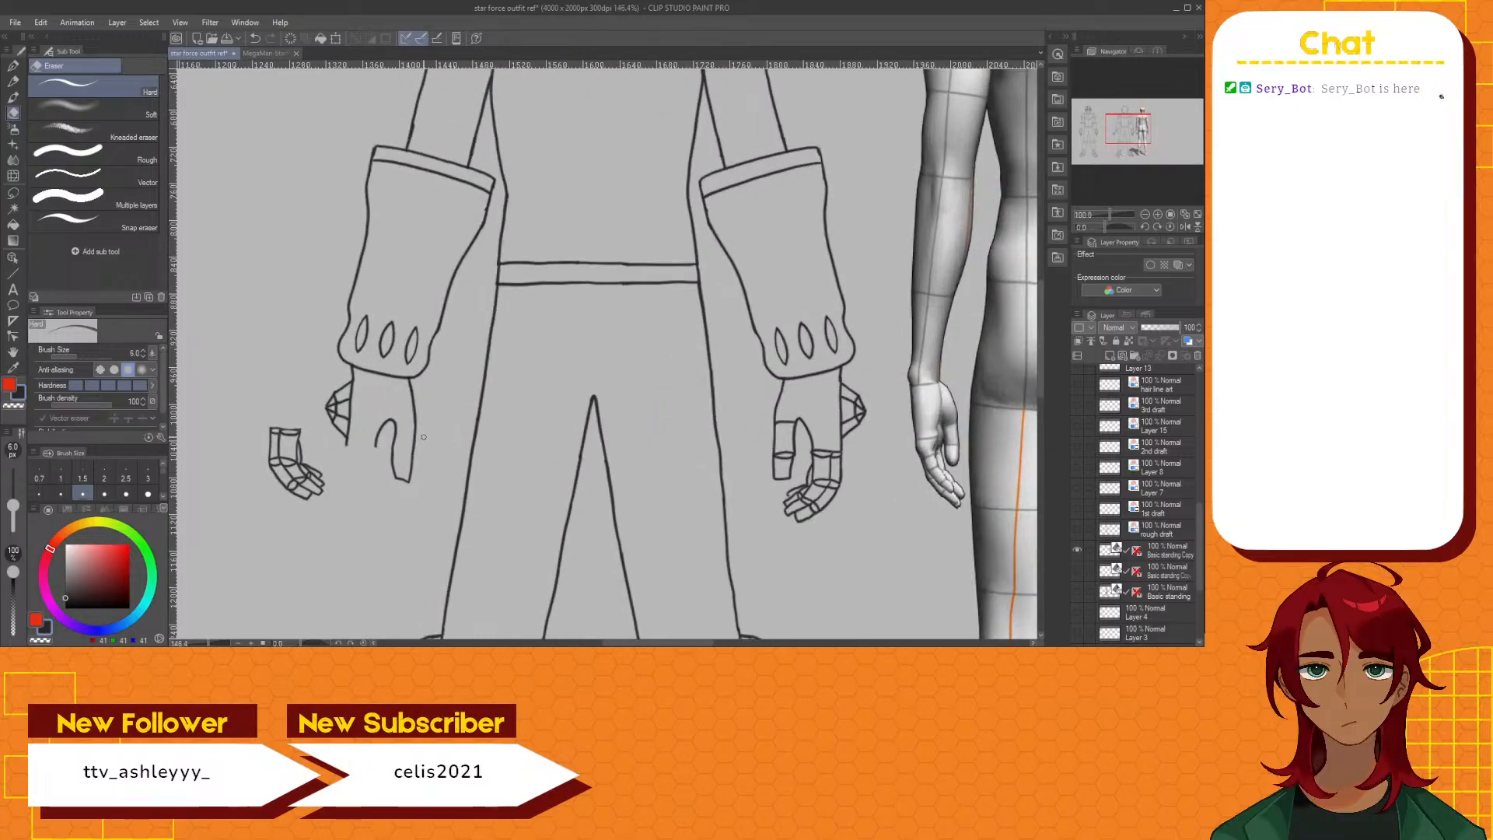
scroll(424, 437, up, 1)
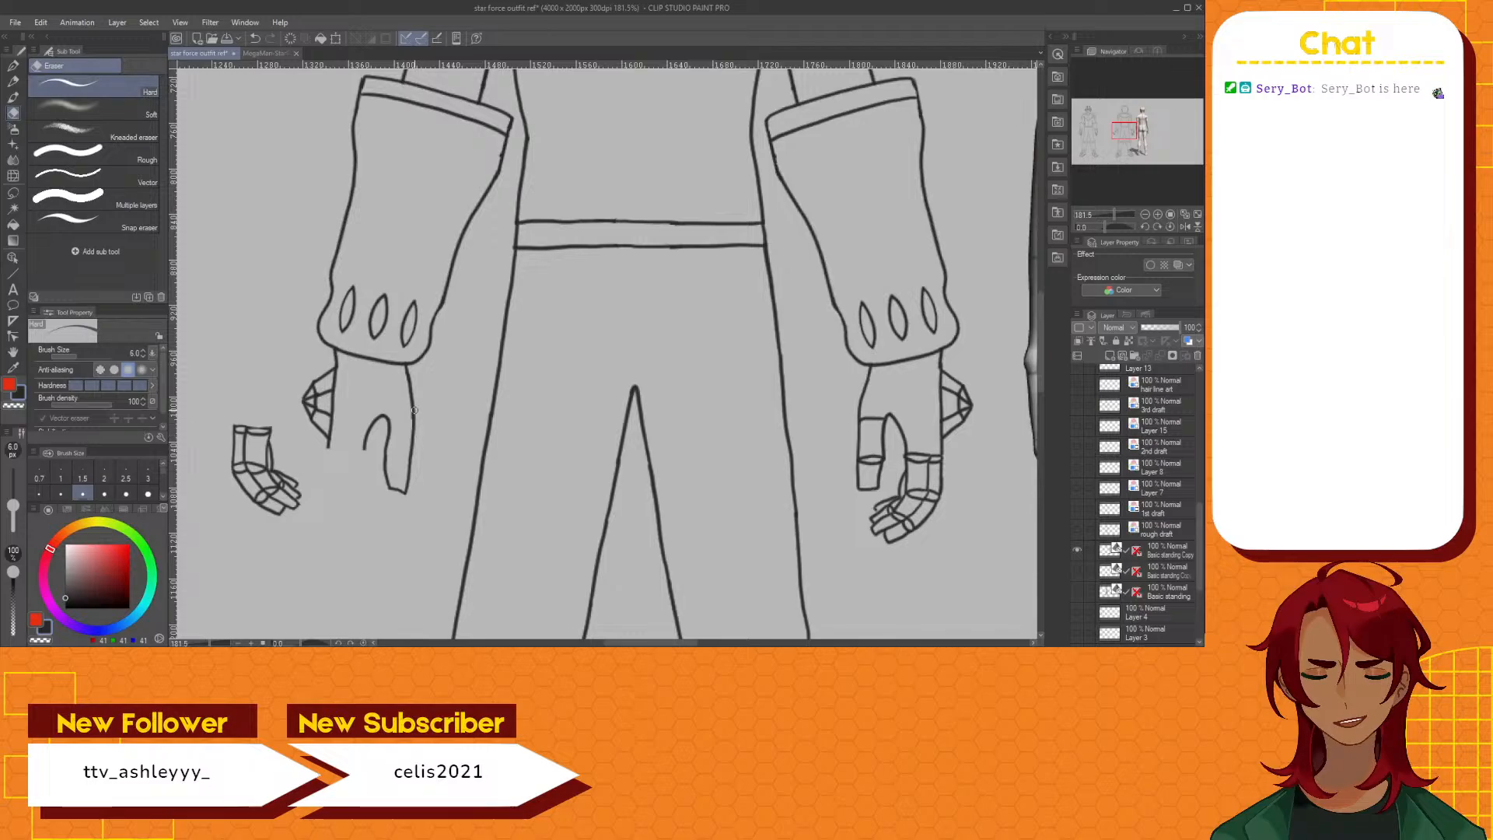
scroll(1122, 461, up, 5)
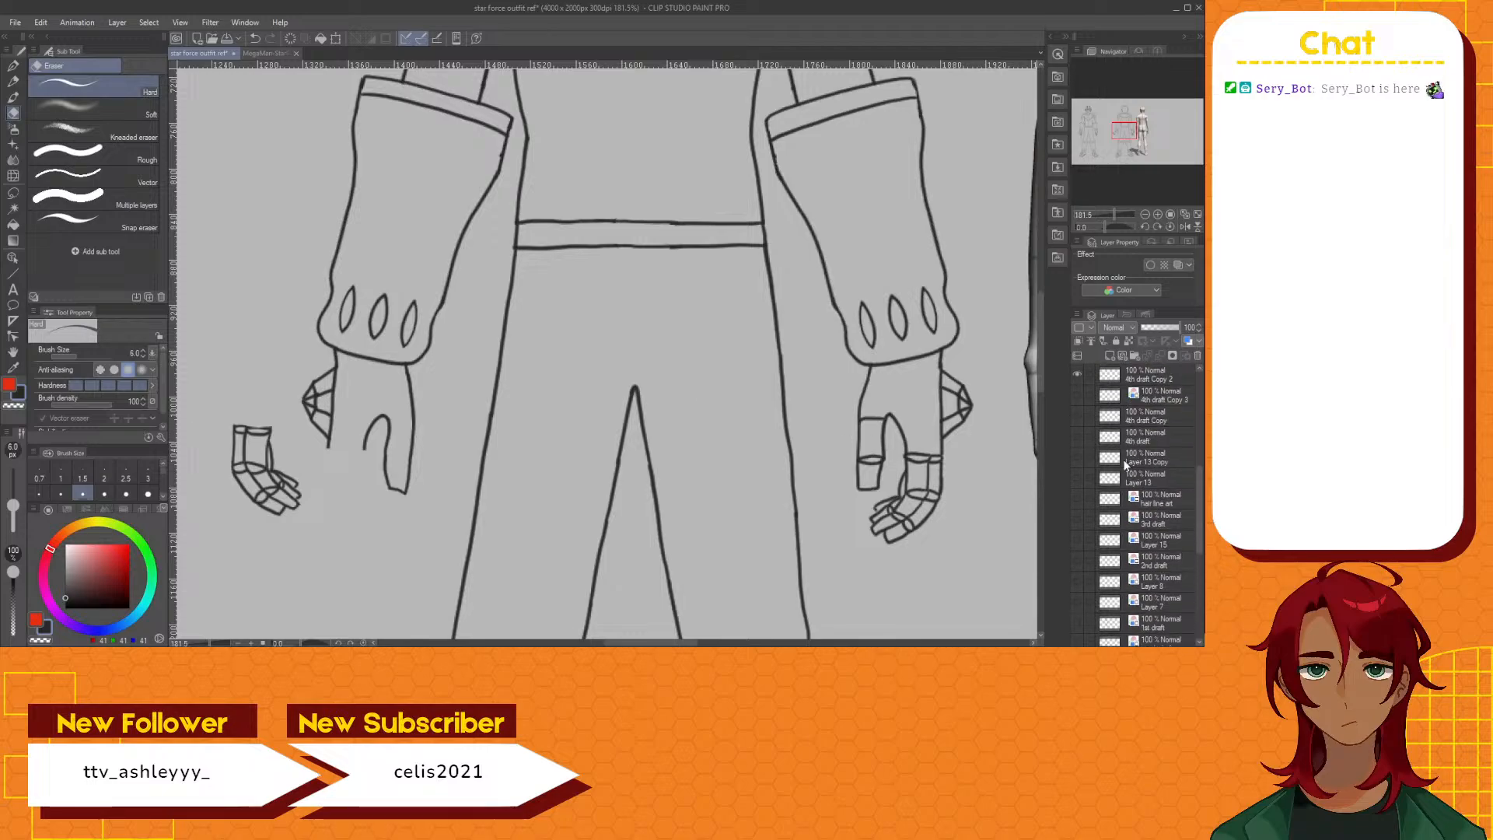
scroll(1125, 462, up, 2)
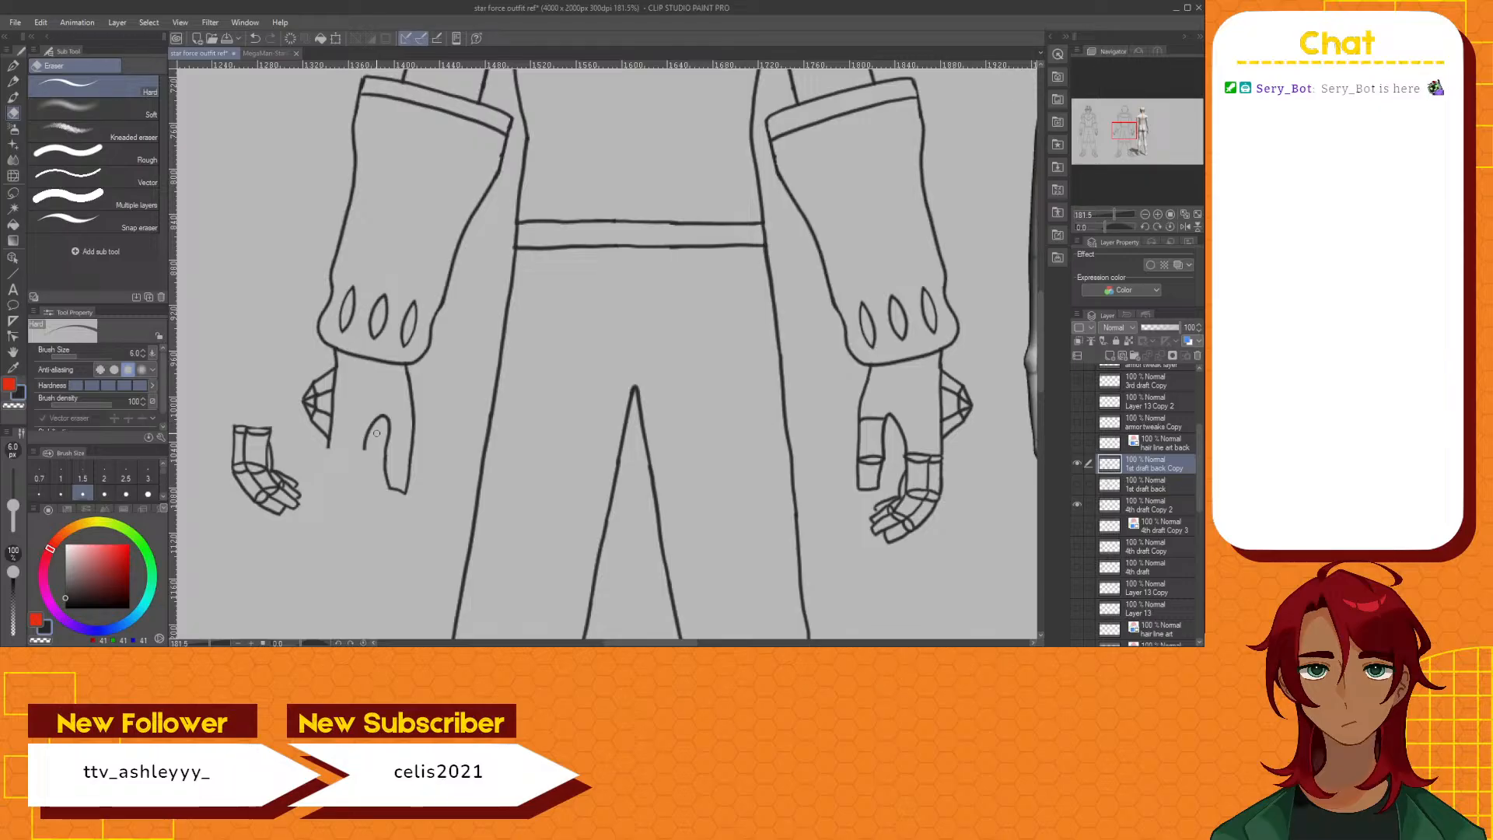
Switch to the G-pen and make the front figure's layer 4th draft Copy 2 active, toggling its visibility to check its contents
click(16, 67)
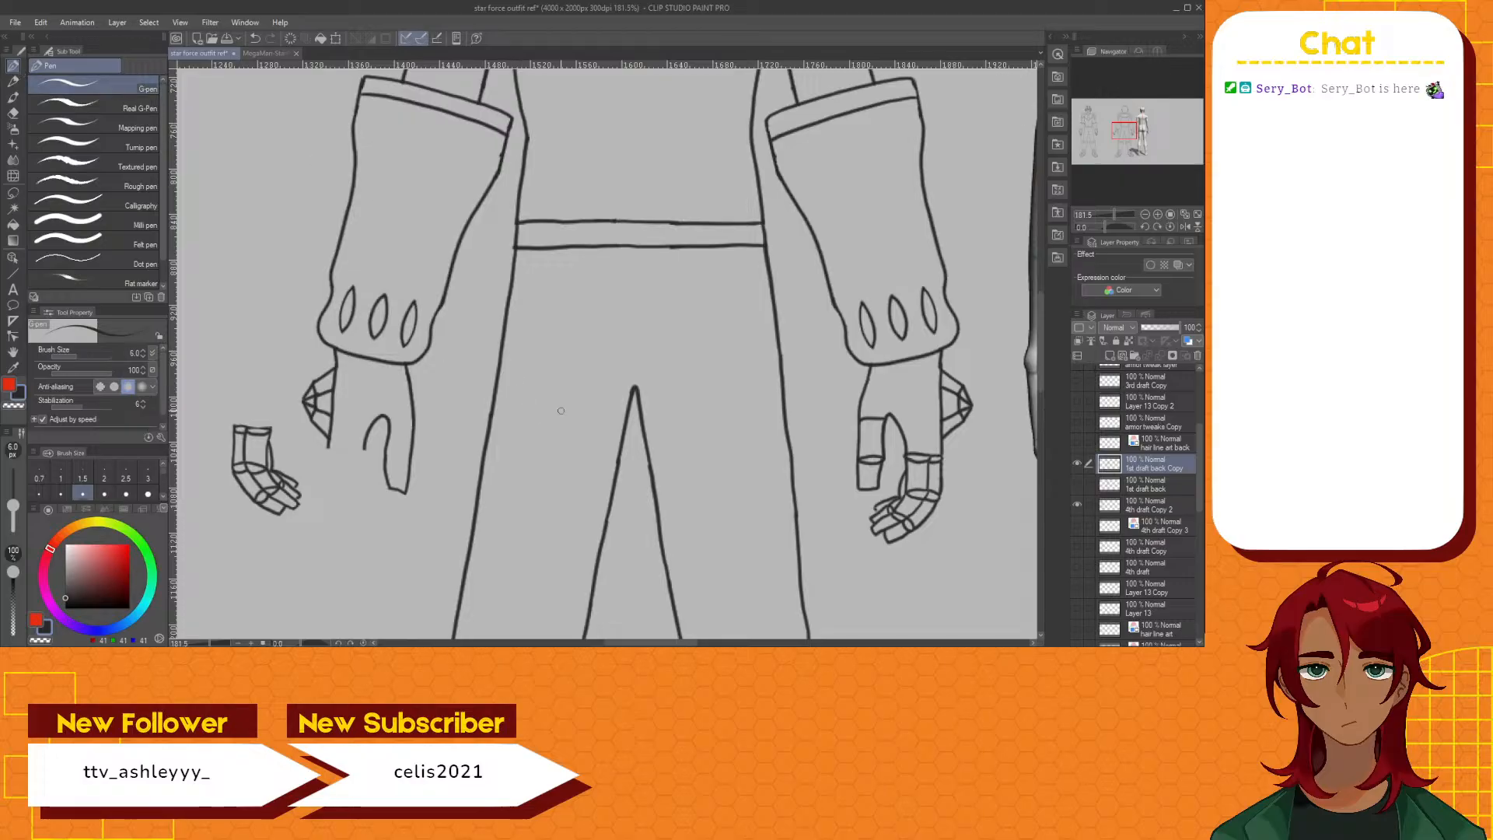
drag(668, 645, 699, 645)
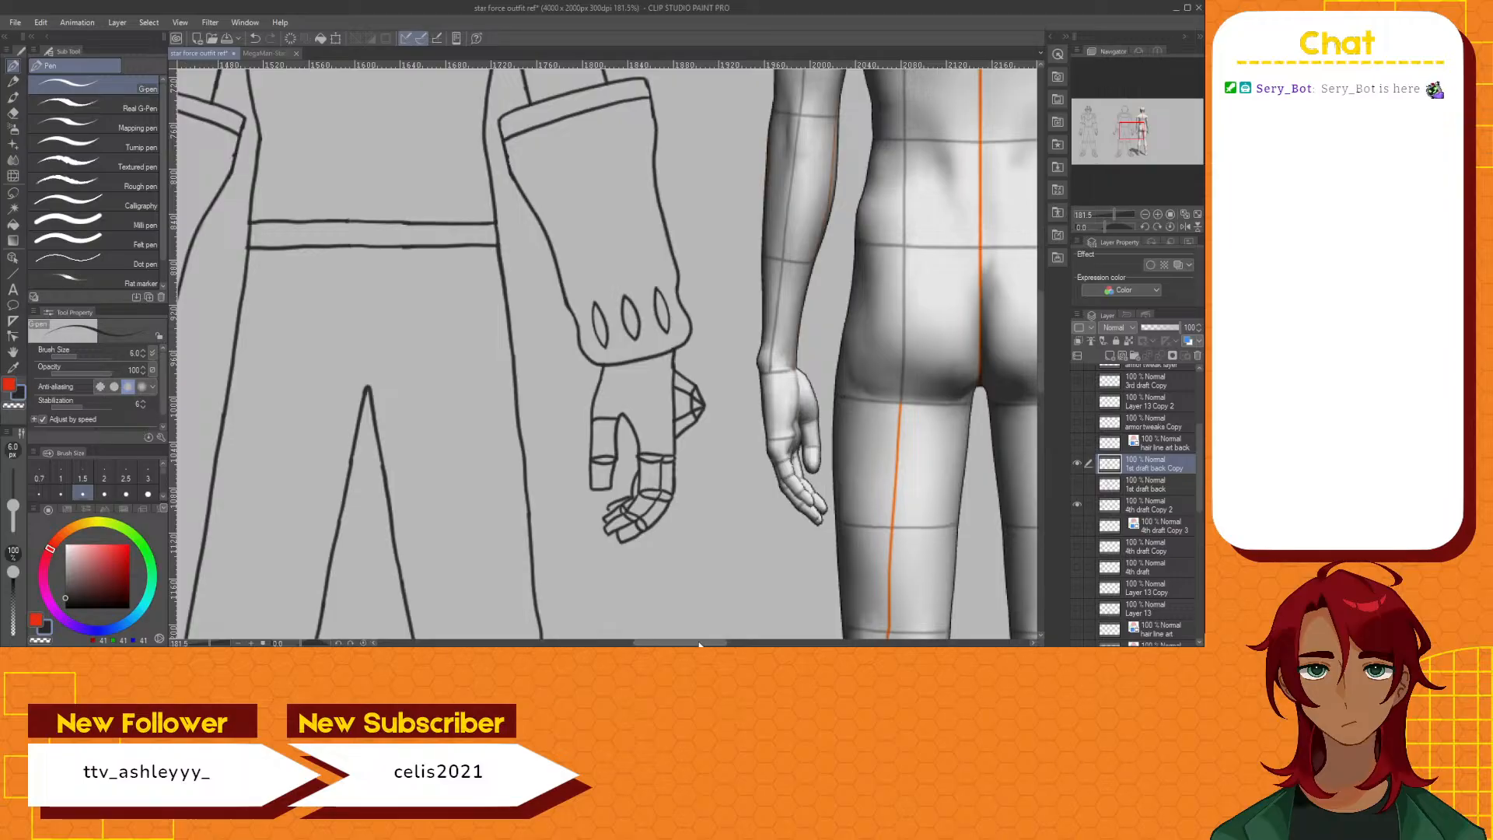
key(ctrl+s)
drag(699, 645, 550, 645)
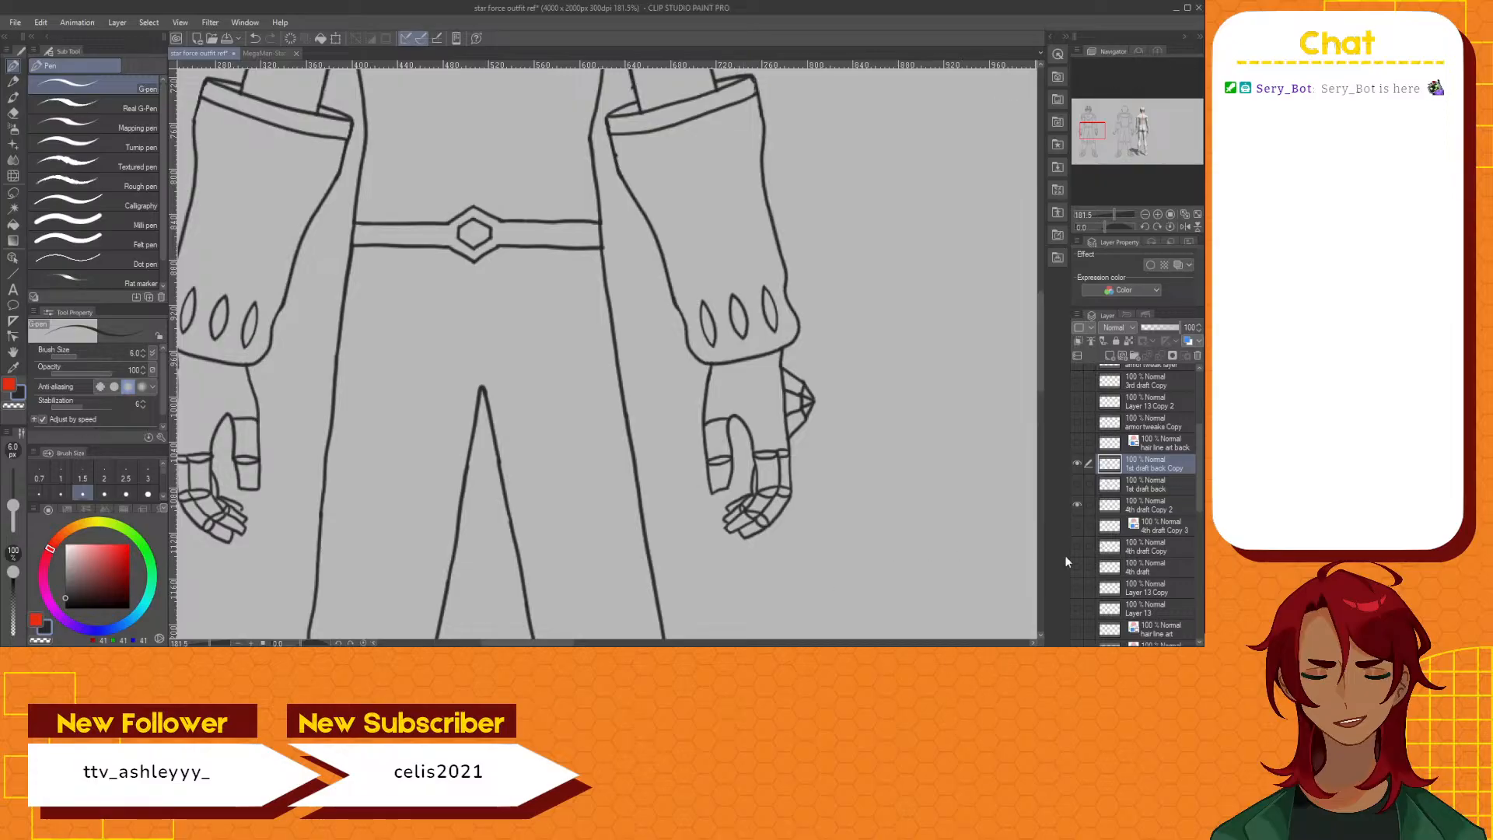
click(1157, 509)
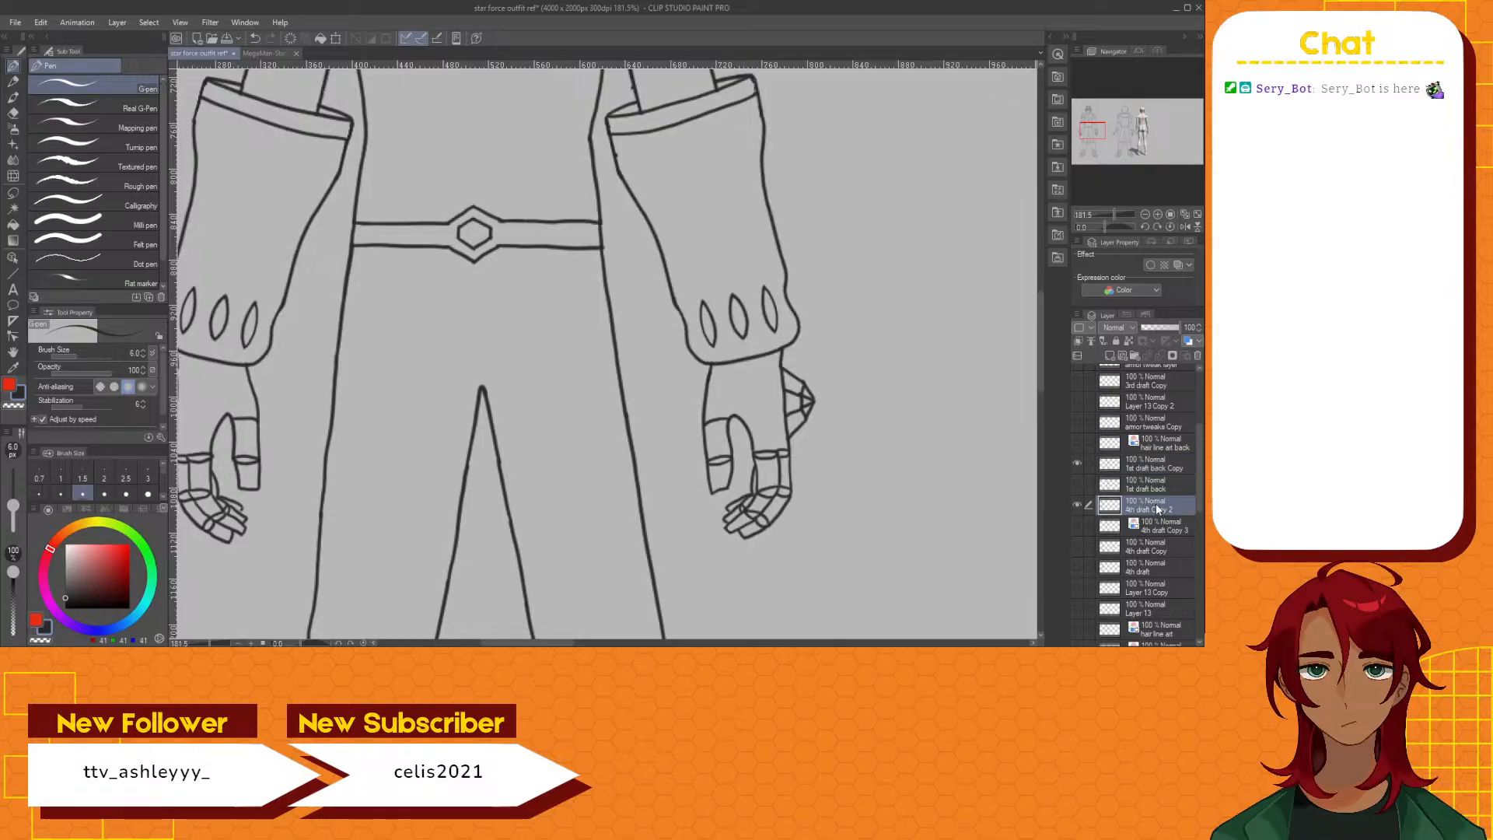
click(1079, 504)
click(1079, 504)
Draw a short line above the outer finger's knuckle on the front figure's right-hand hand, undoing the first stroke
drag(778, 451, 784, 421)
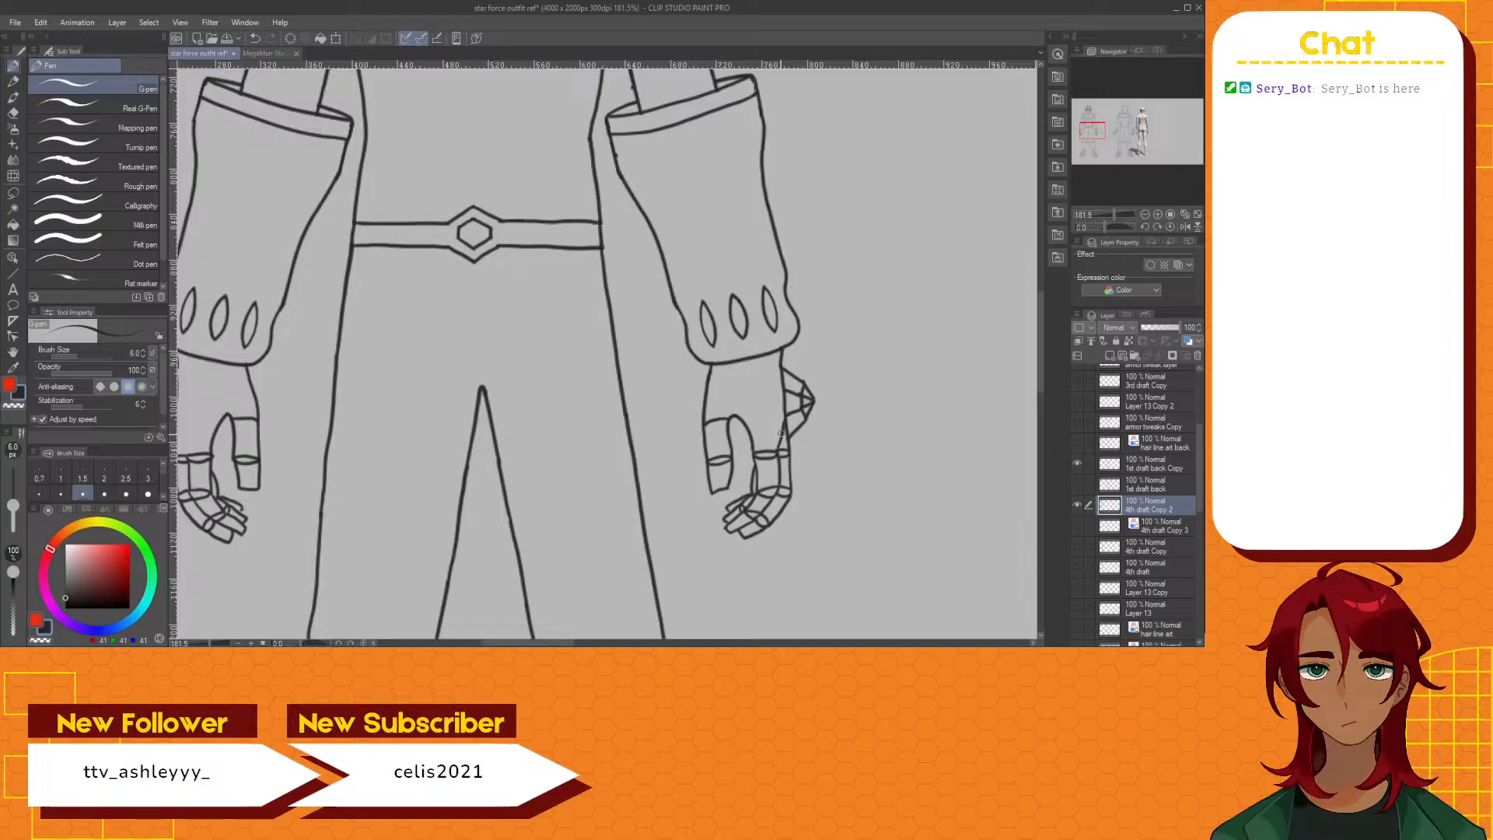
key(ctrl+z)
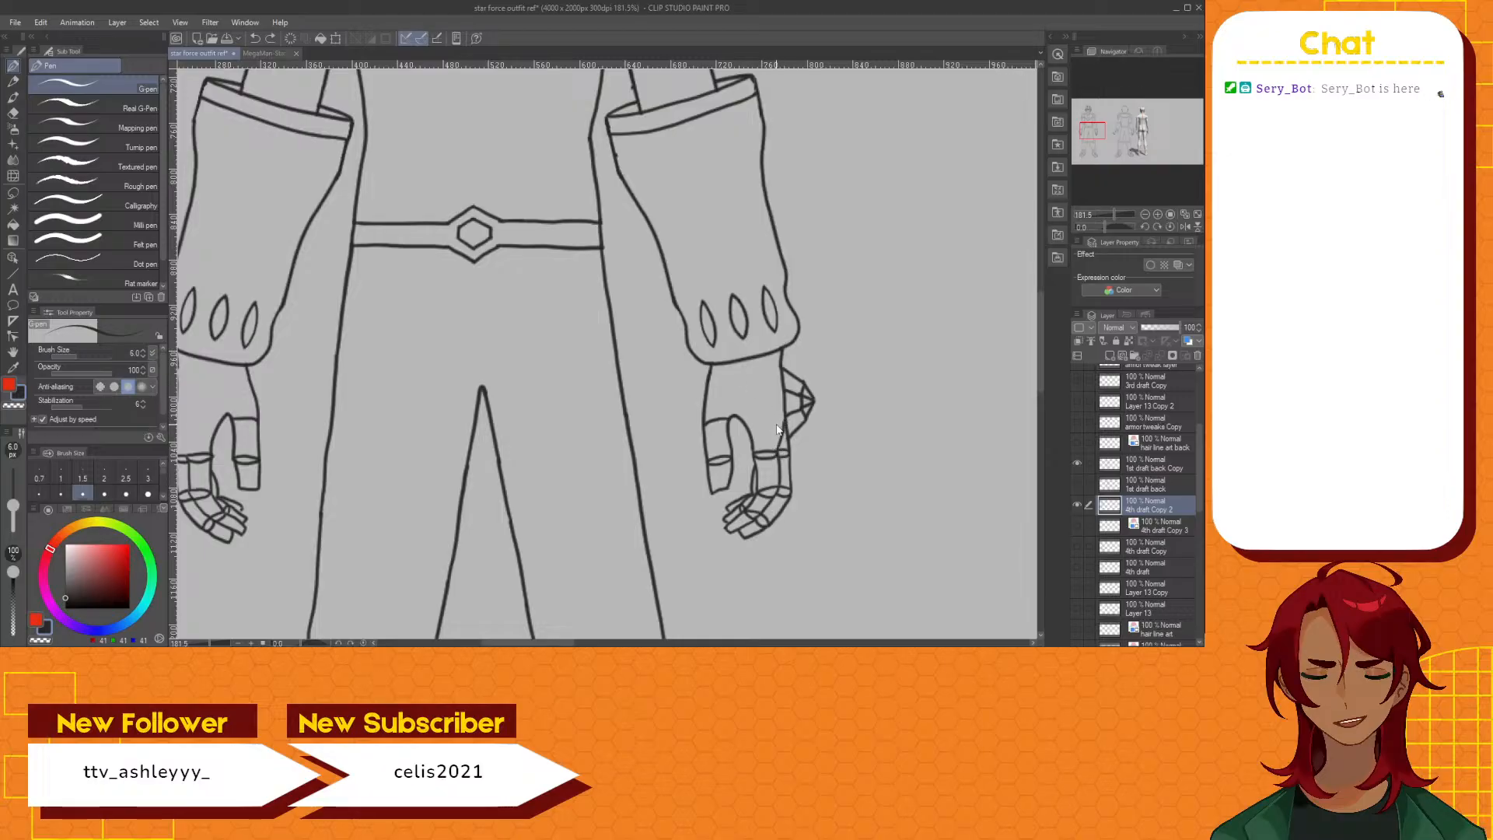
key(ctrl+z)
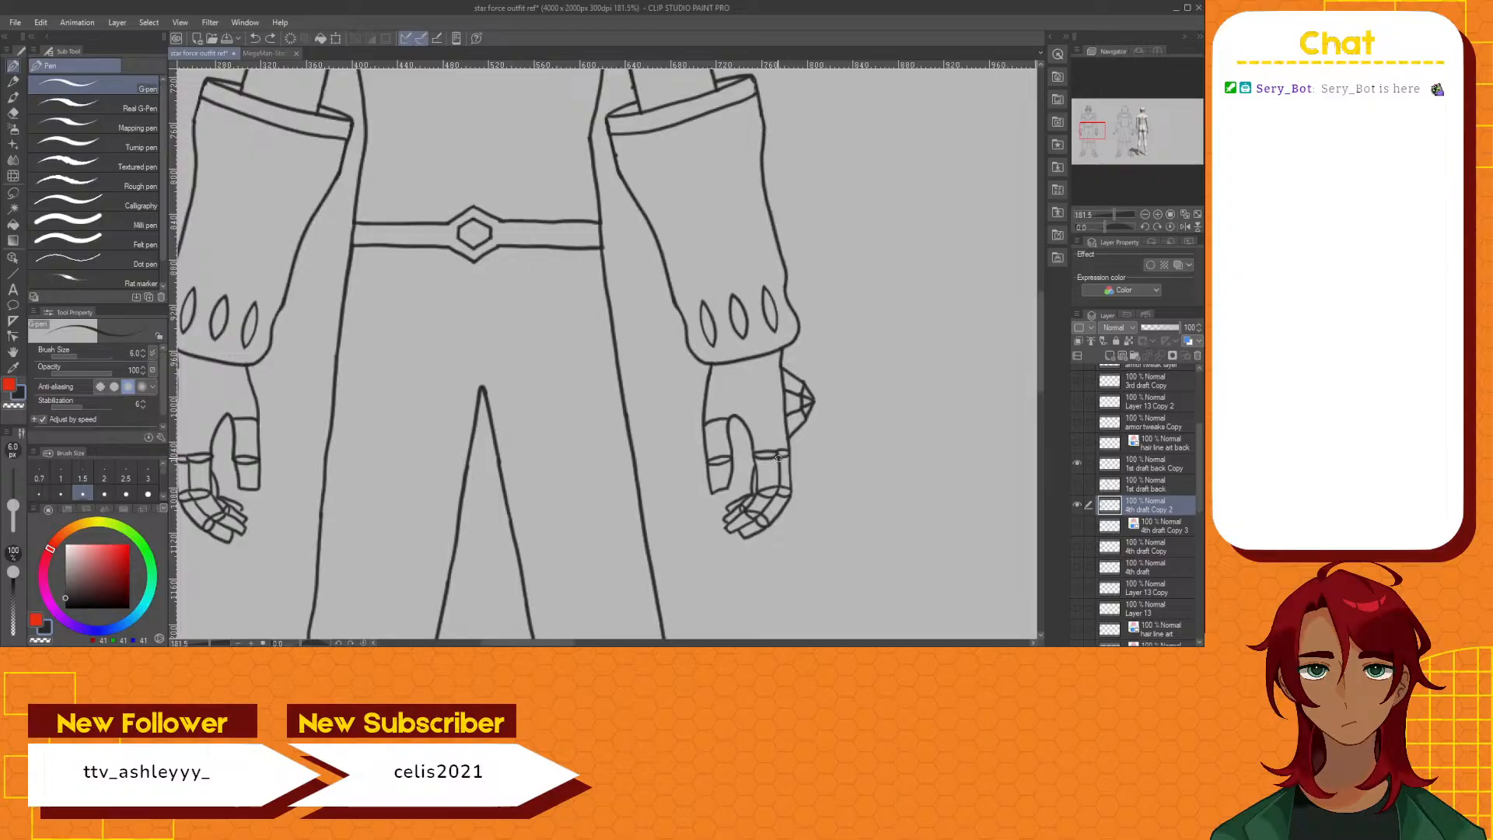
drag(780, 459, 783, 426)
drag(783, 421, 781, 444)
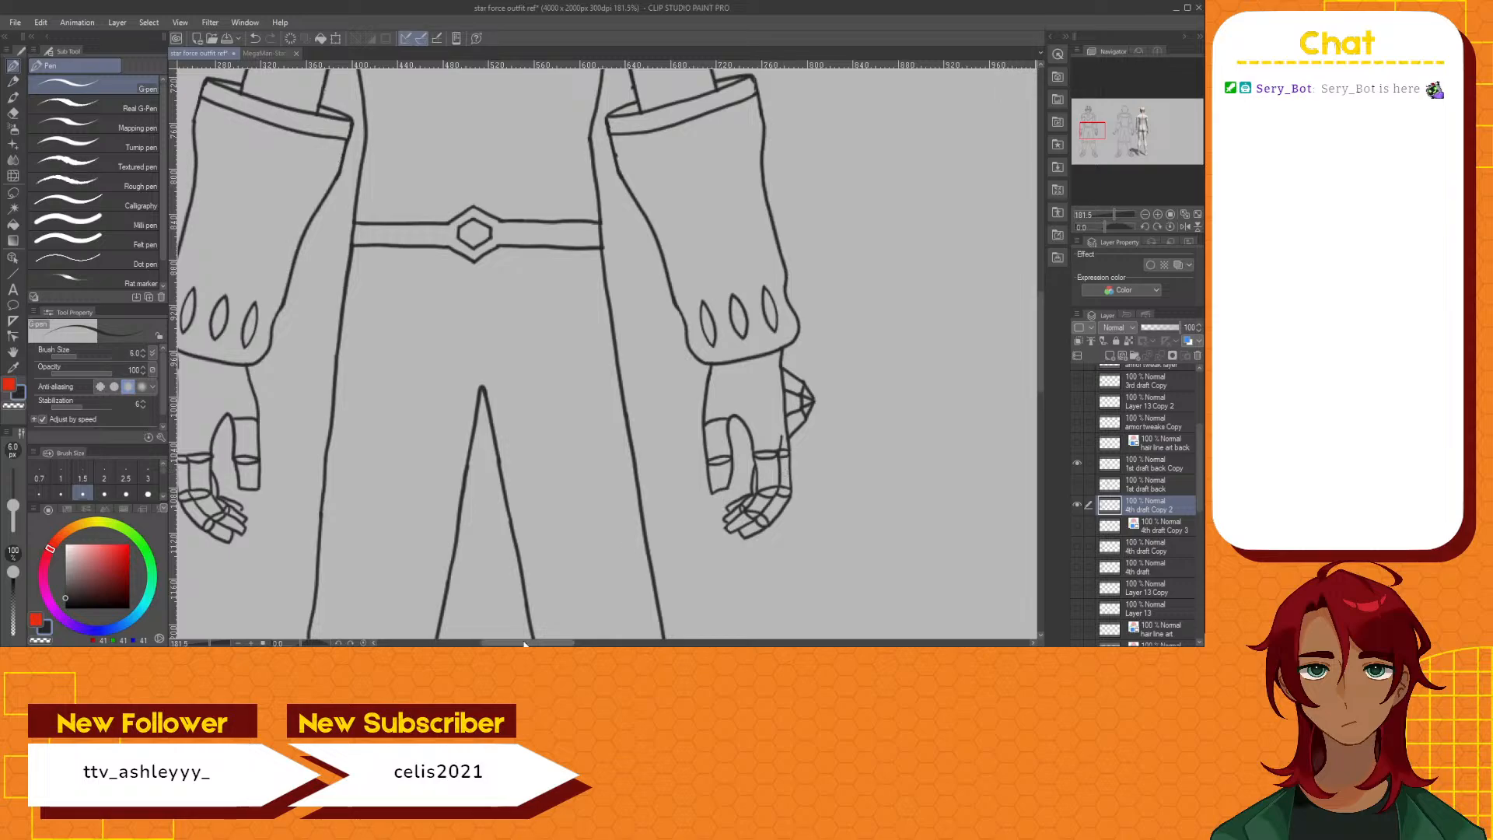
Try short G-pen strokes along the outer finger of the front figure's left-hand hand, undoing the ones that do not fit
drag(534, 643, 522, 643)
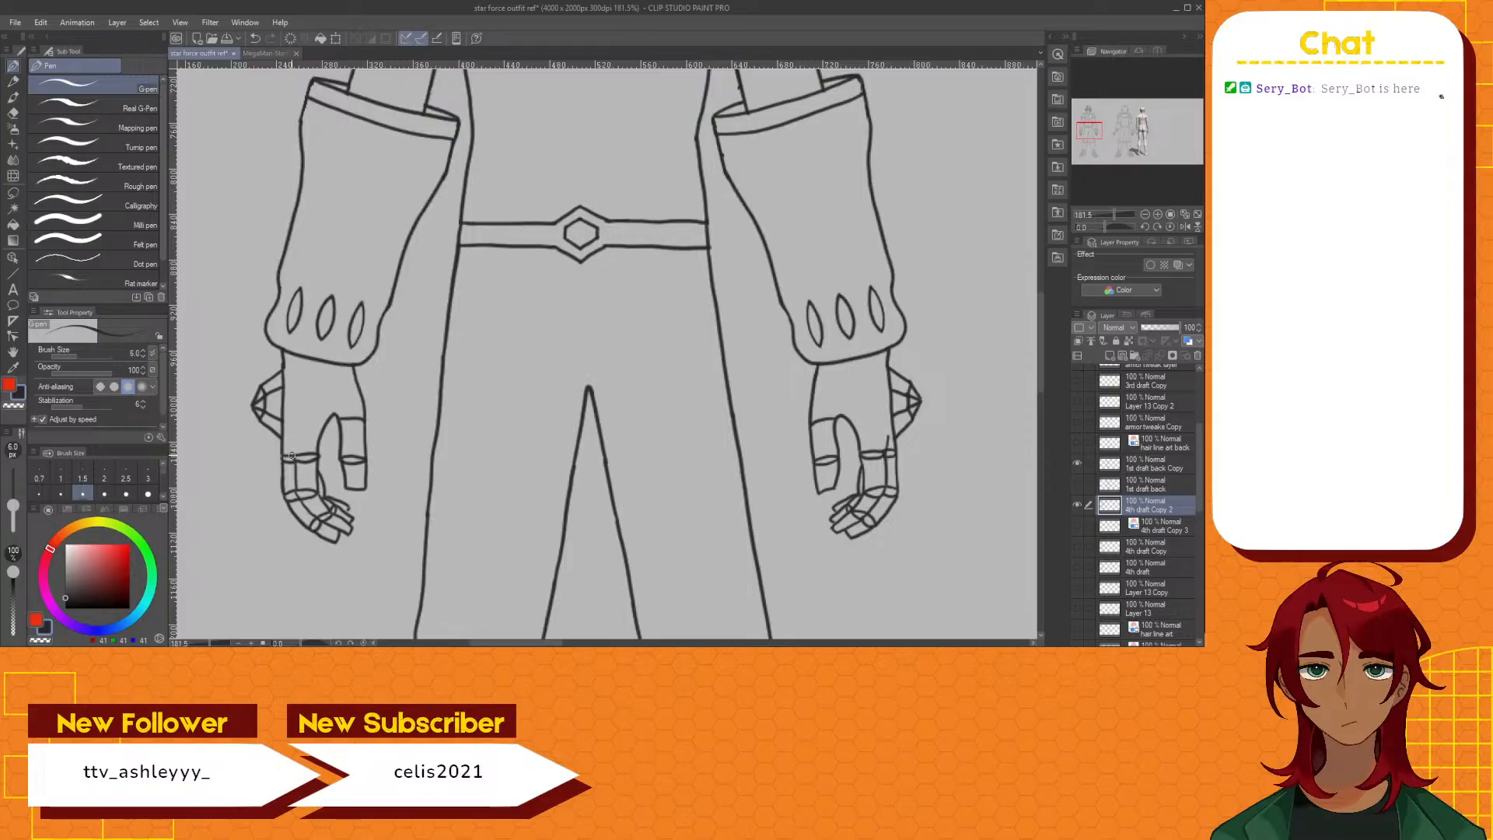
drag(294, 457, 288, 442)
scroll(346, 442, down, 5)
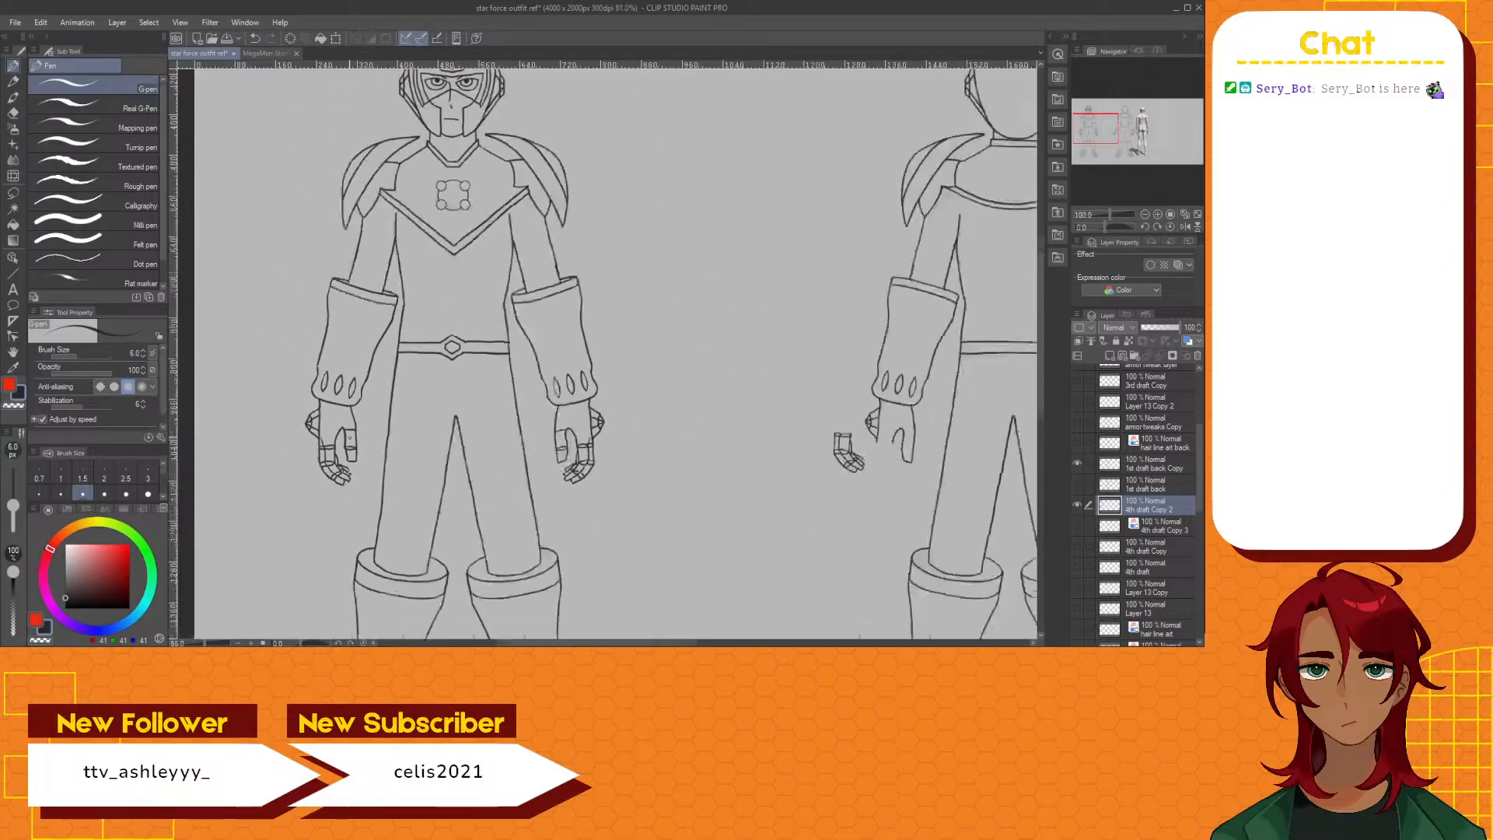
scroll(333, 443, up, 6)
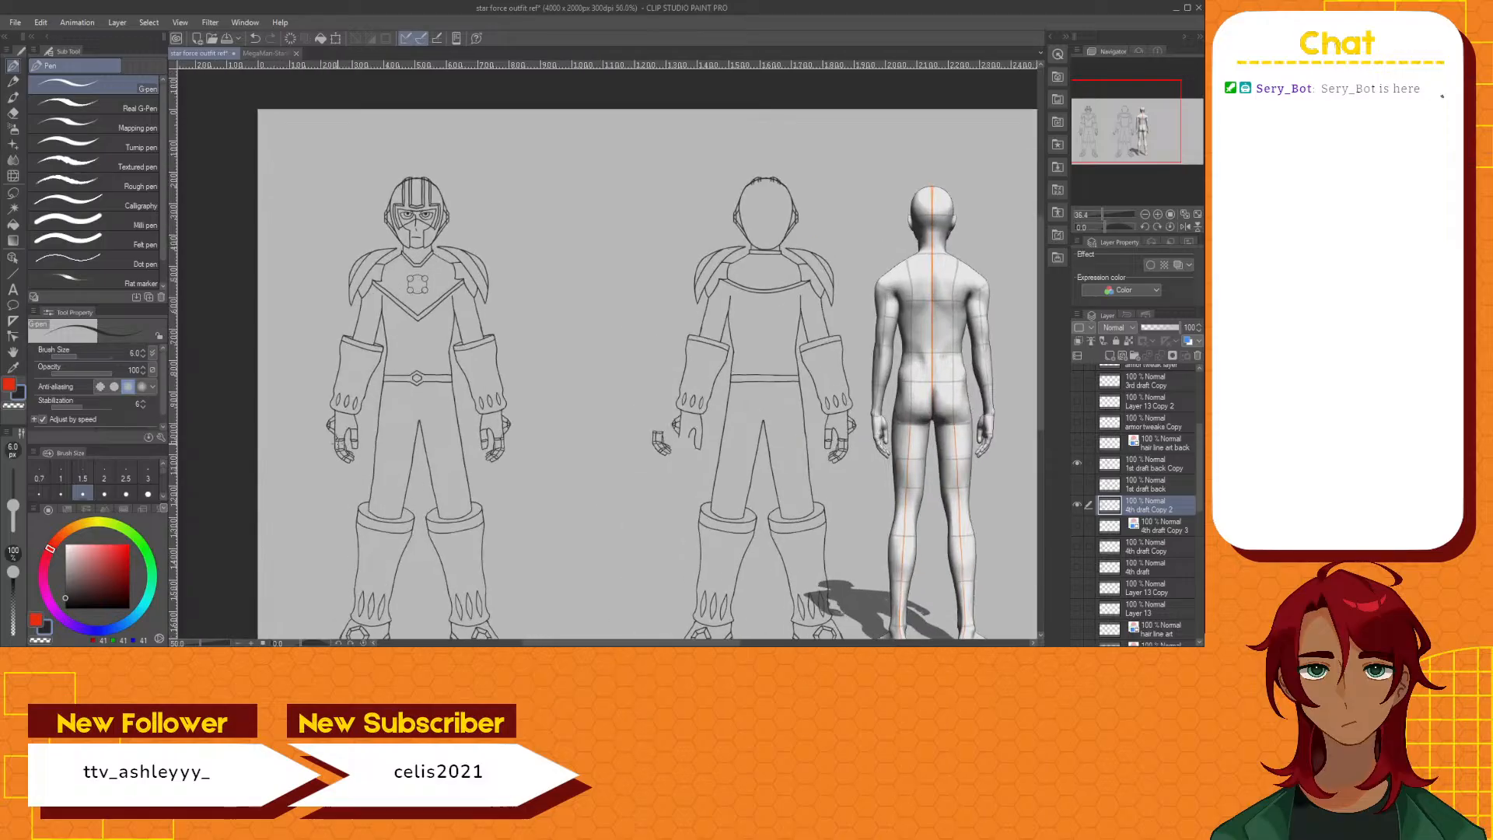
scroll(333, 443, up, 2)
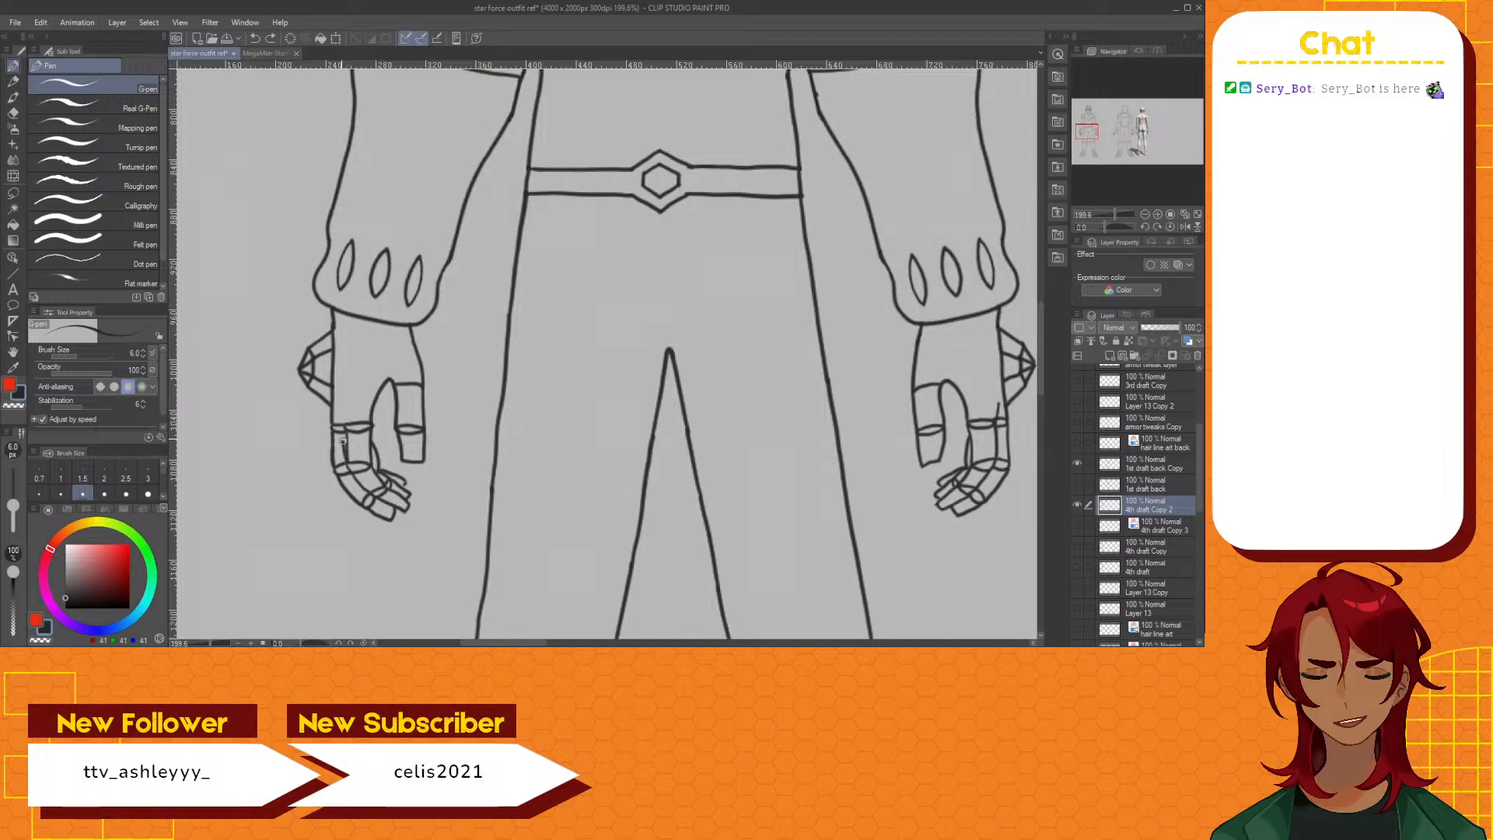
drag(334, 426, 344, 429)
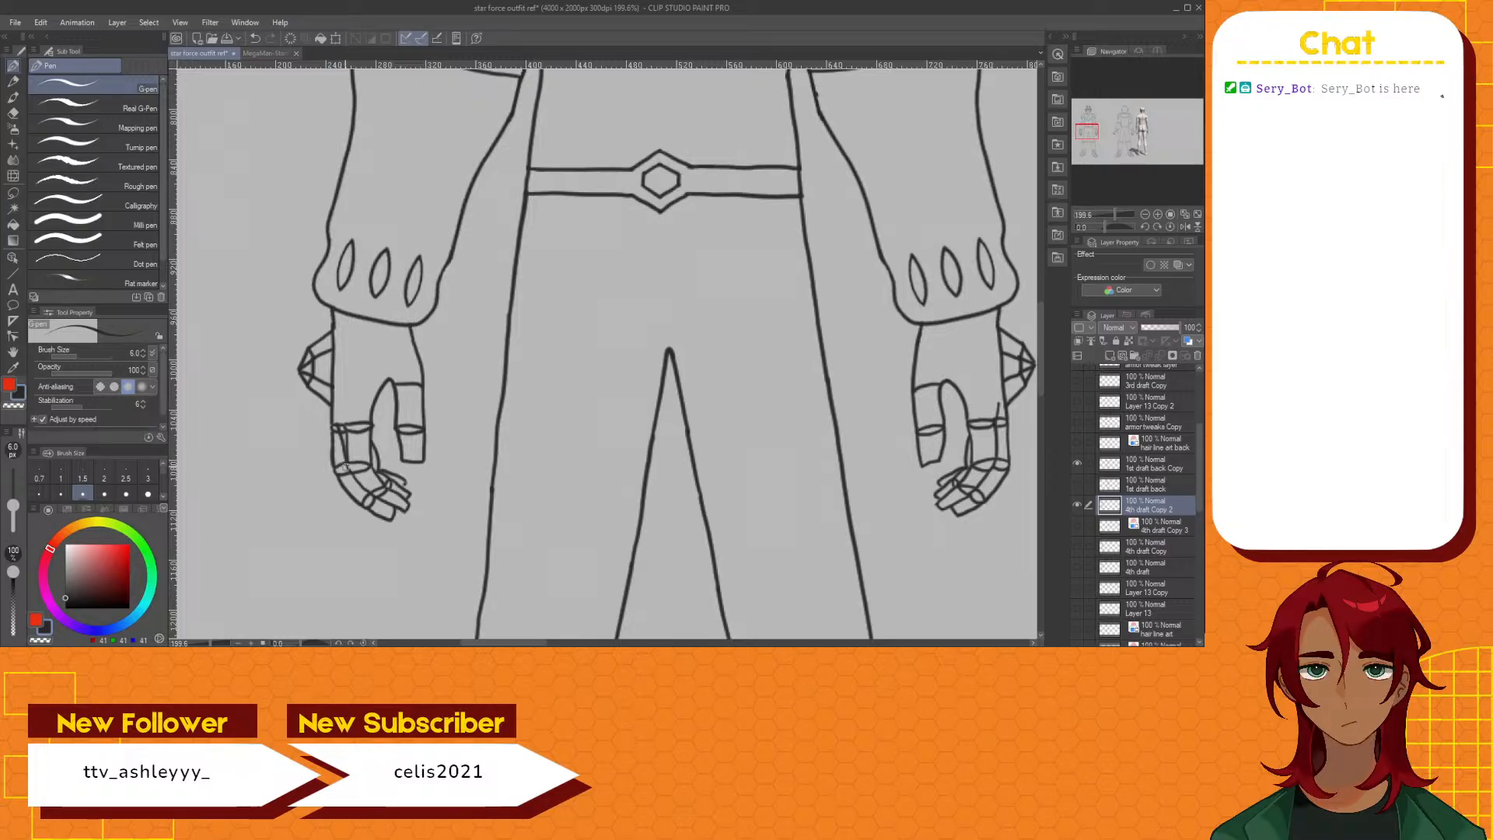
key(ctrl+z)
drag(346, 454, 350, 465)
key(ctrl+z)
mouse_move(343, 449)
mouse_down()
mouse_move(335, 426)
mouse_move(347, 458)
mouse_up()
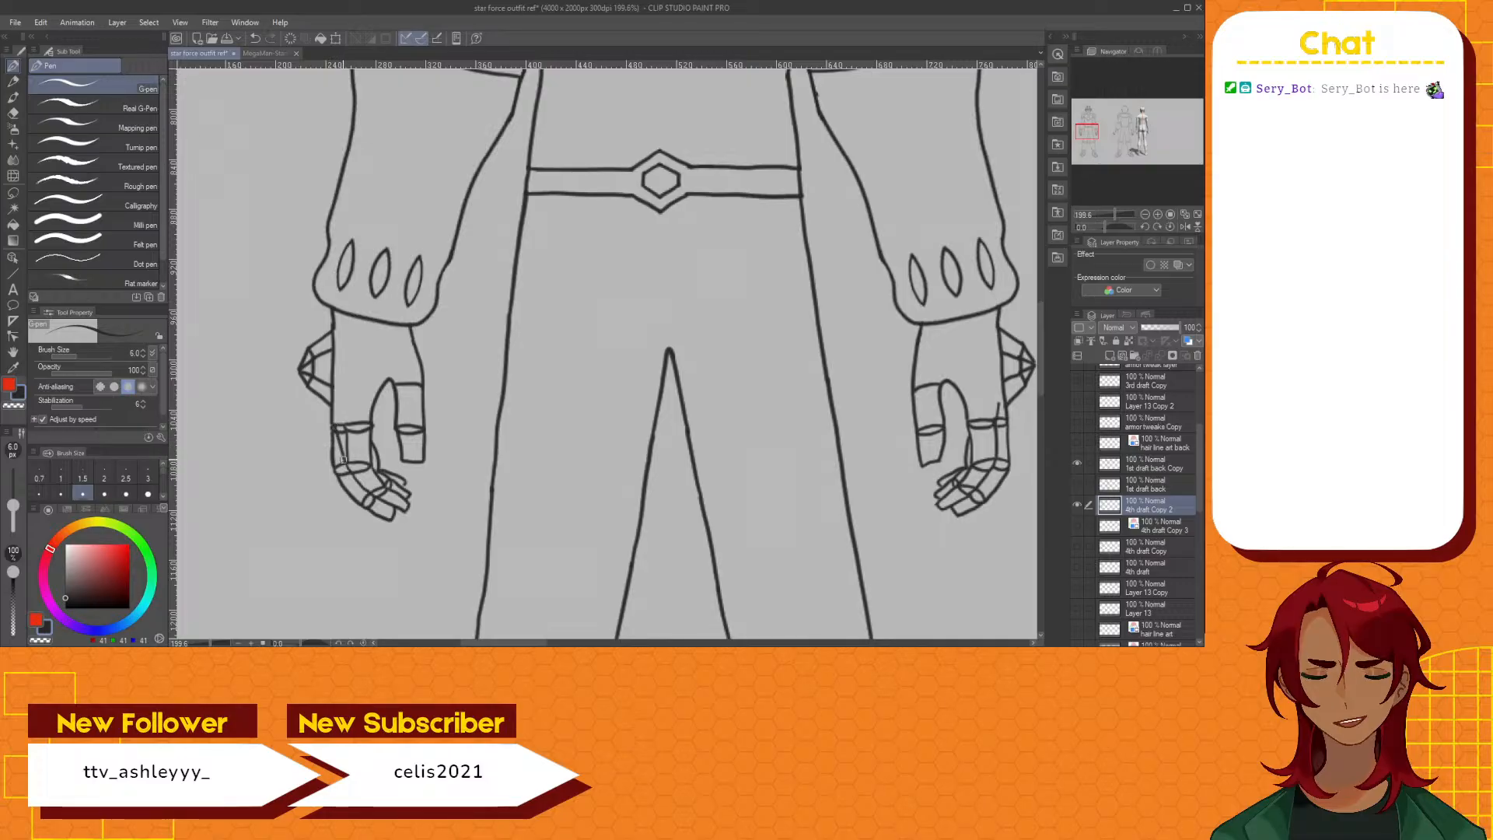
key(ctrl+z)
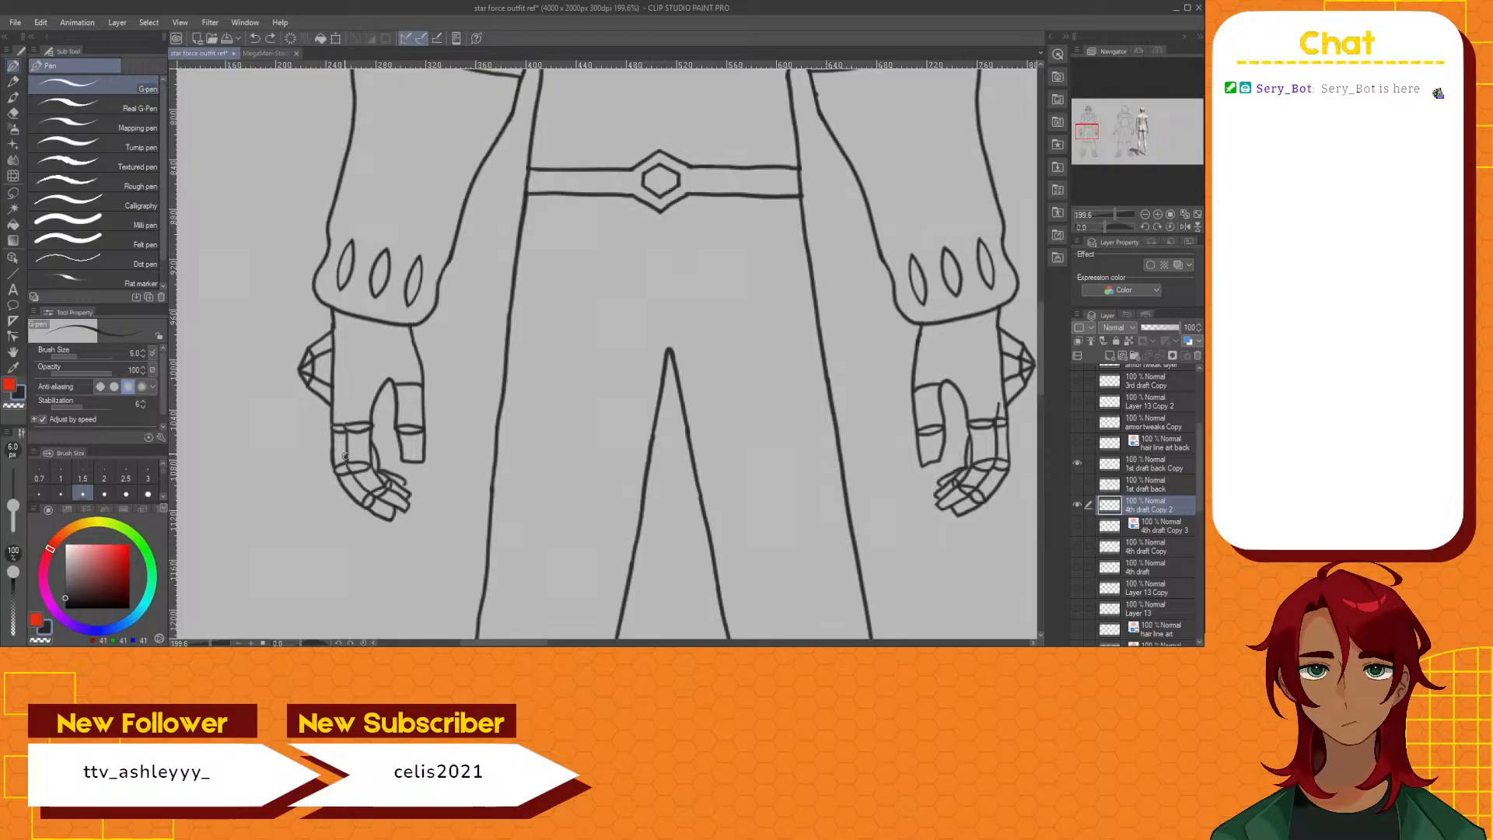
drag(345, 457, 335, 423)
Save the outfit reference file and check both figures at full view
scroll(378, 502, down, 5)
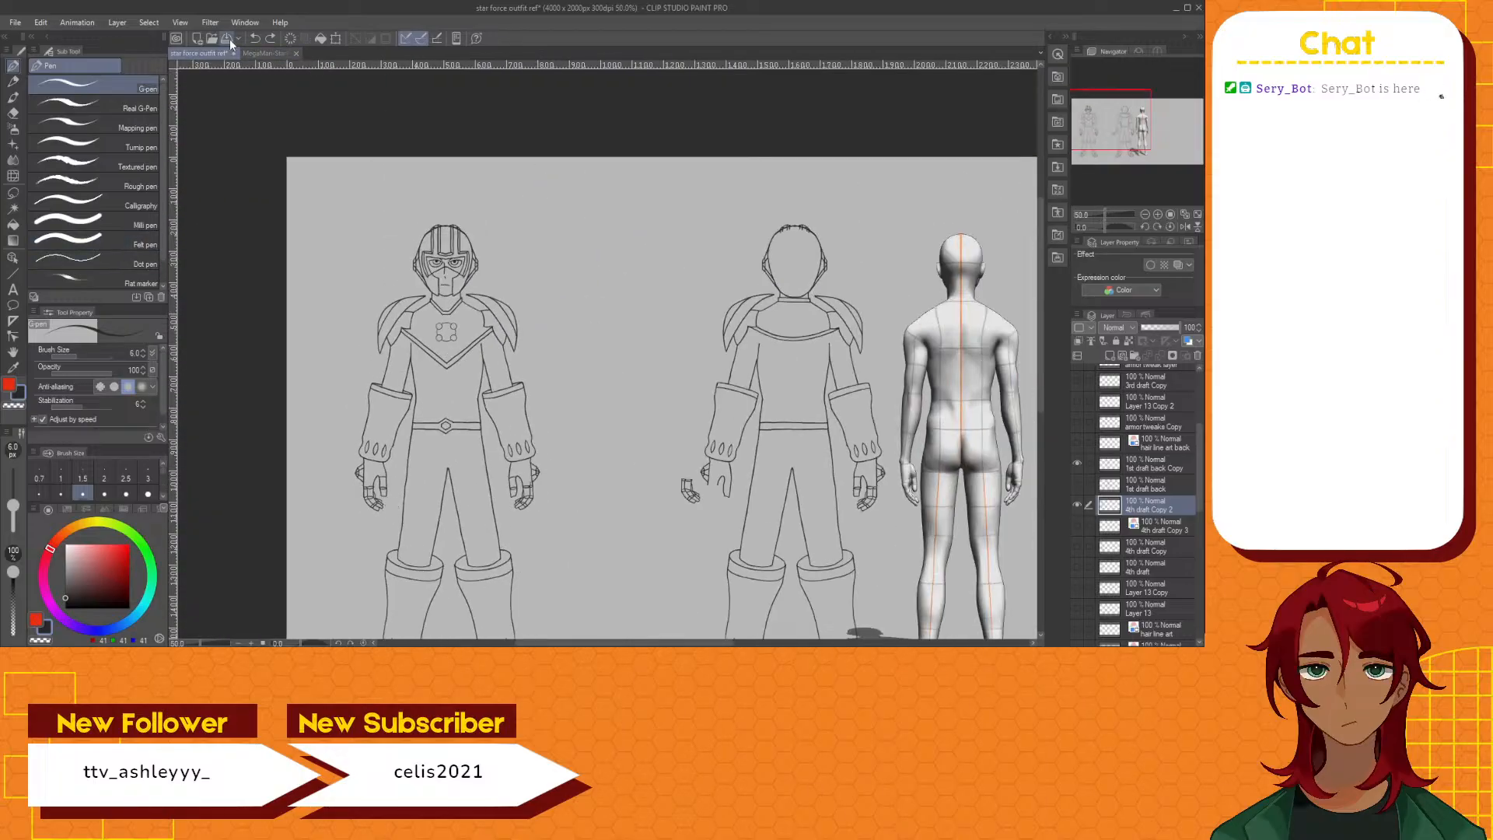
click(227, 38)
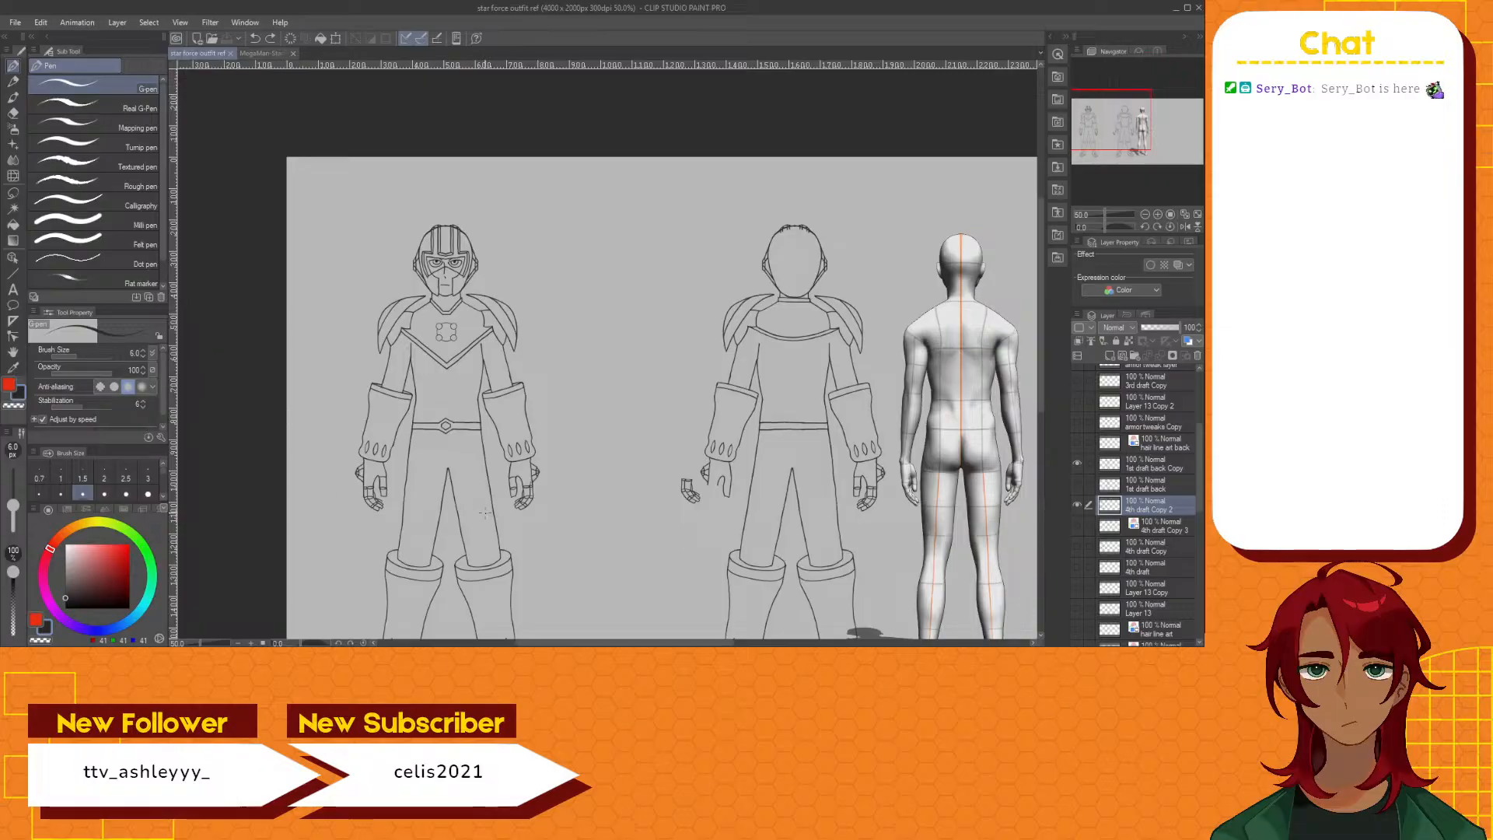
scroll(717, 467, down, 1)
scroll(718, 466, up, 2)
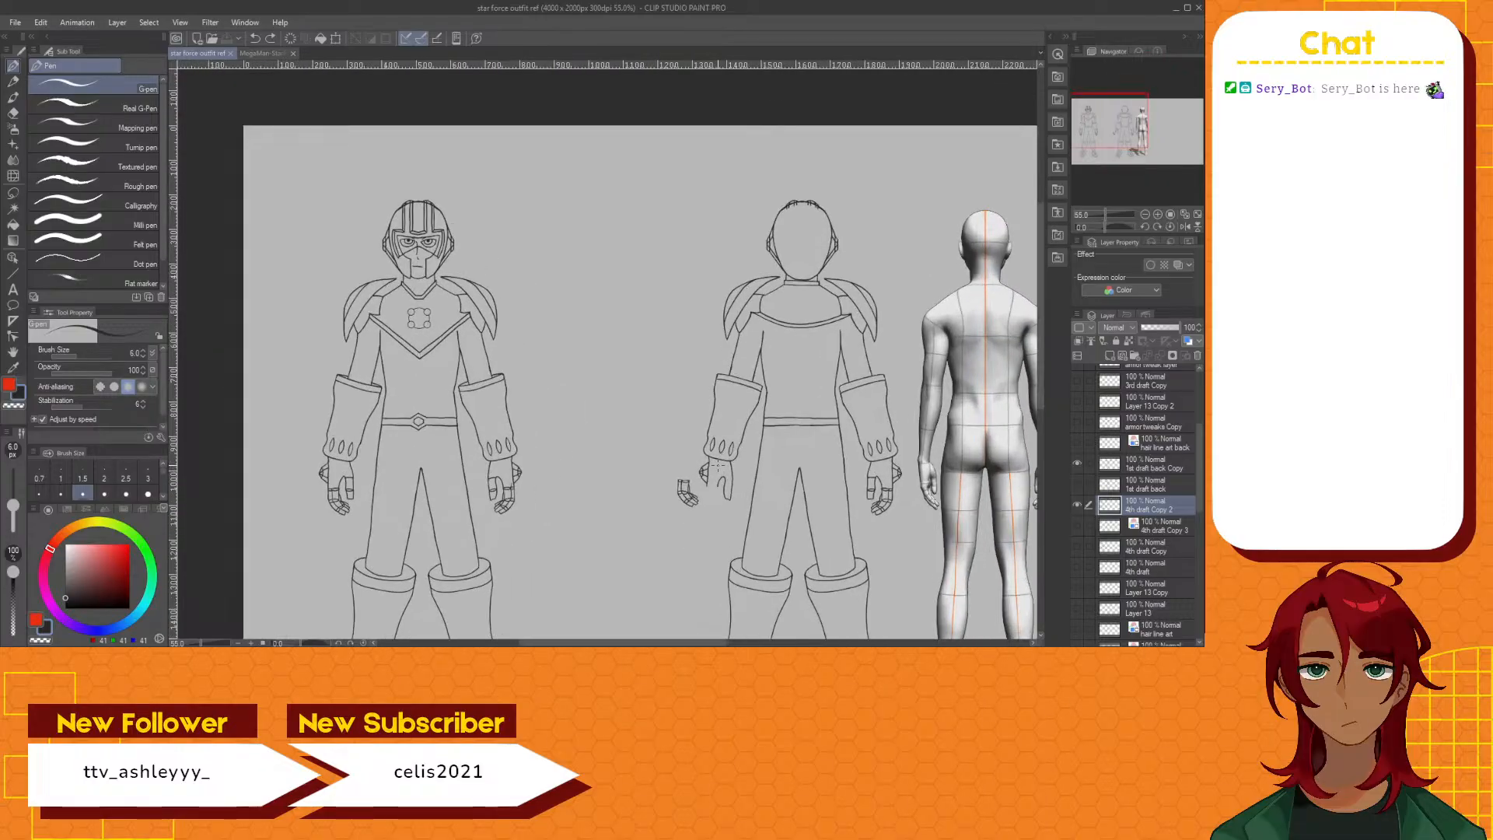